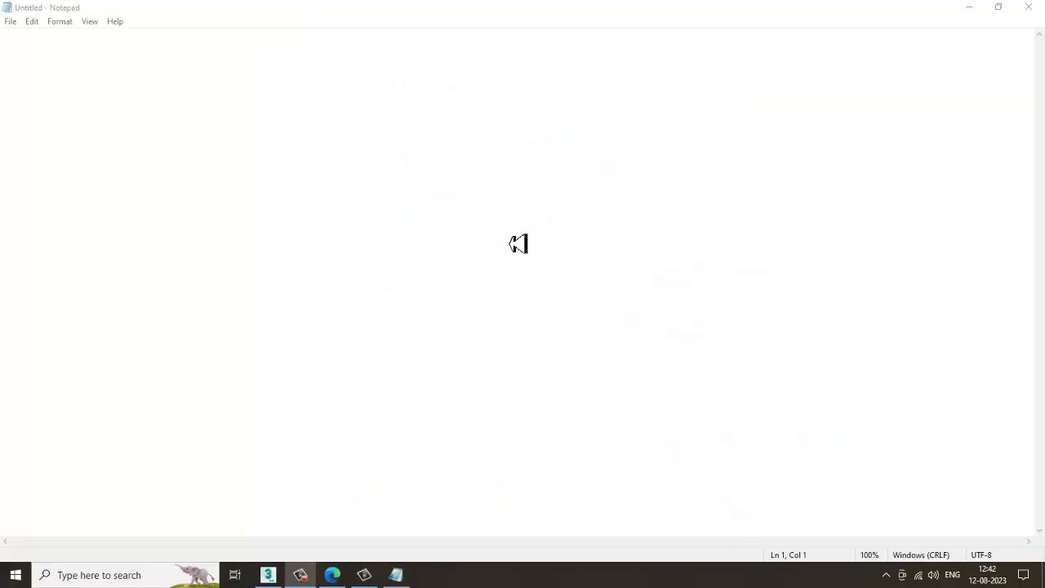
Type the chandelier NURBS tutorial title, 'Lets Get Started..' and 'Working with Nurbs' in Notepad.
left_click(82, 83)
type("Tutorial on 3")
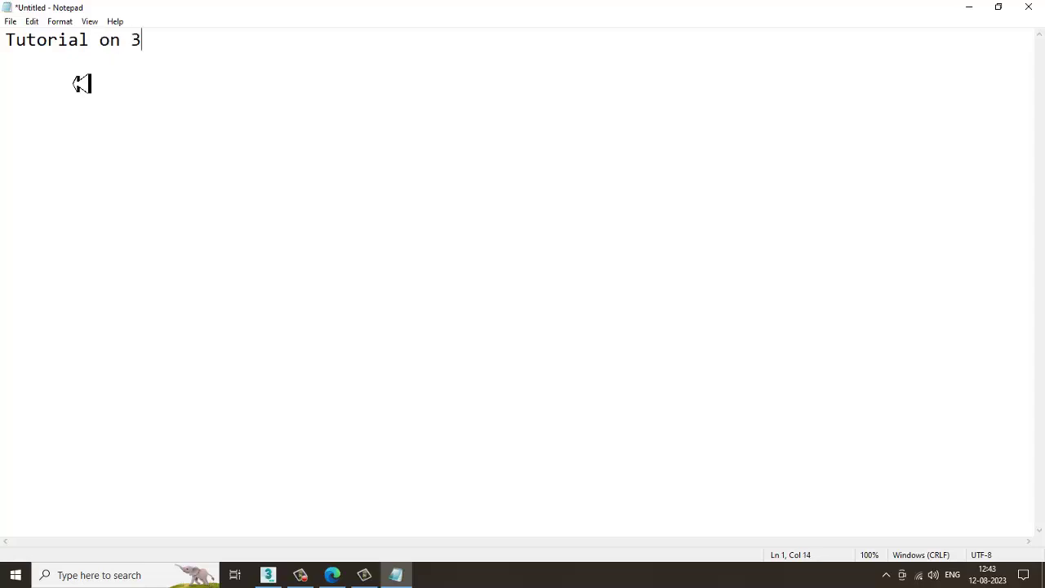
type("D Modeling a Stylish Ch")
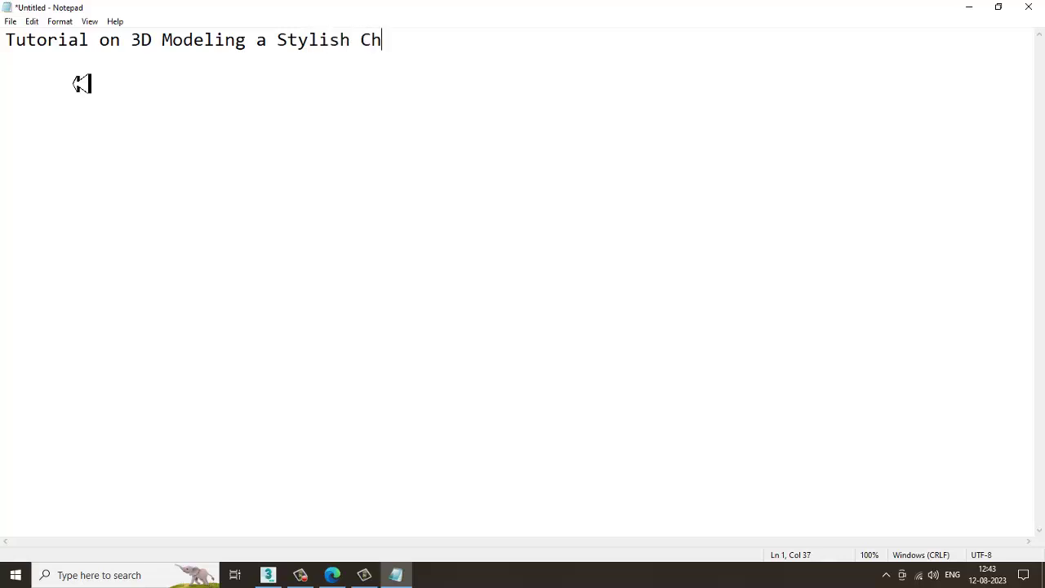
type("andelier u")
type("sing Nu")
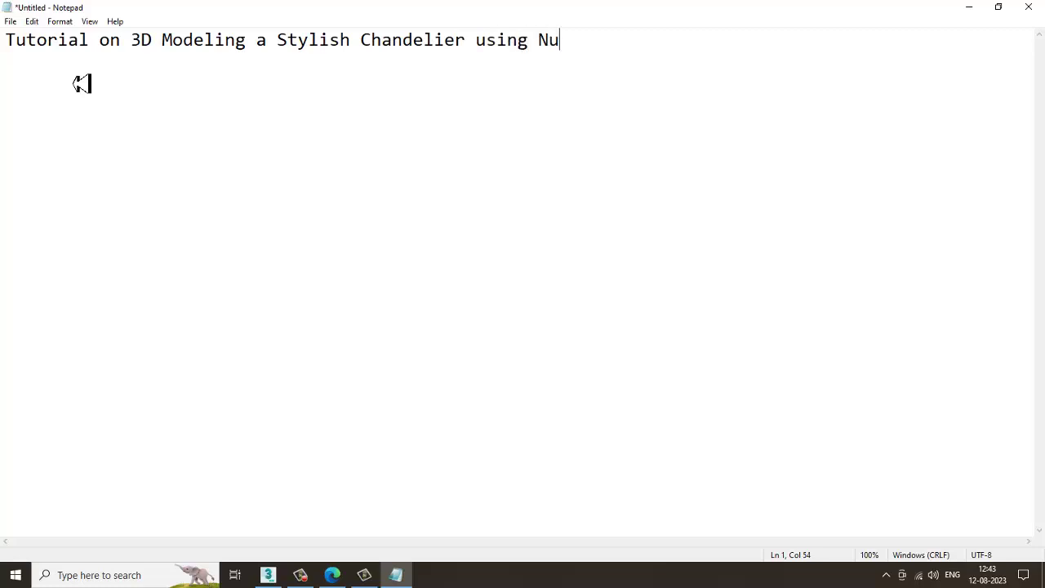
type("rbs Modeling")
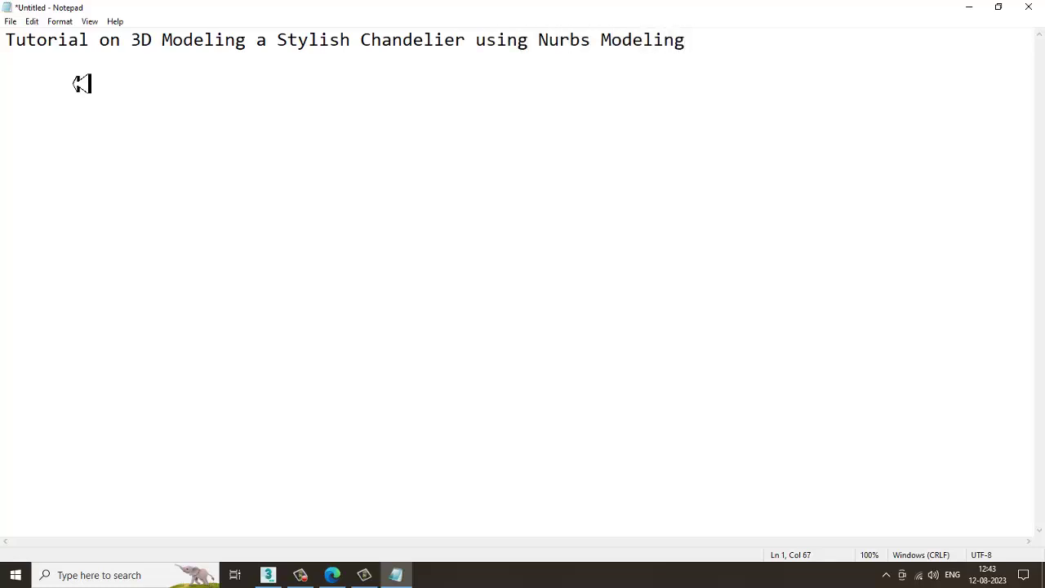
type("maya")
type("ets Ge")
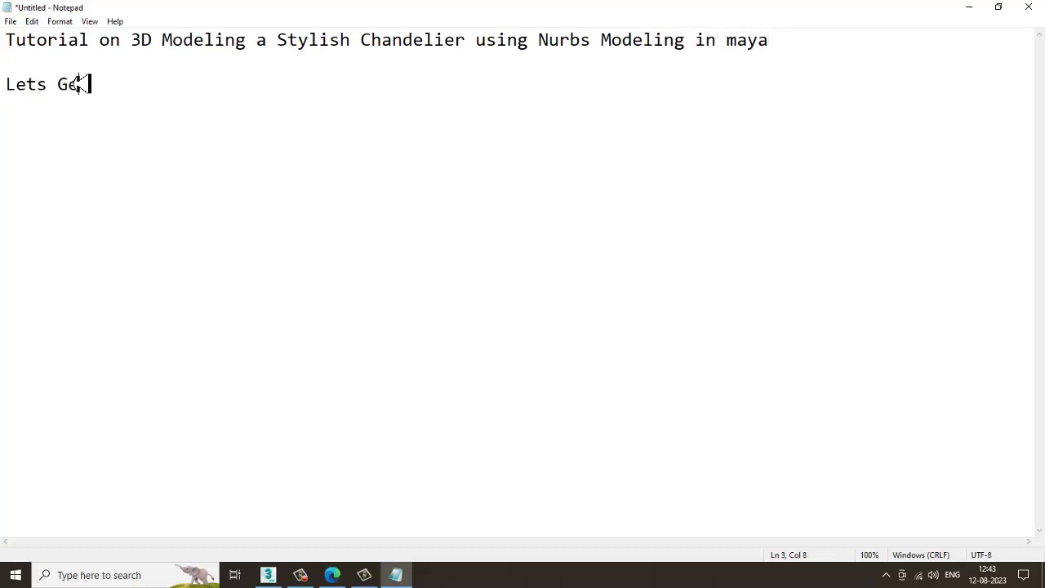
type("Started..")
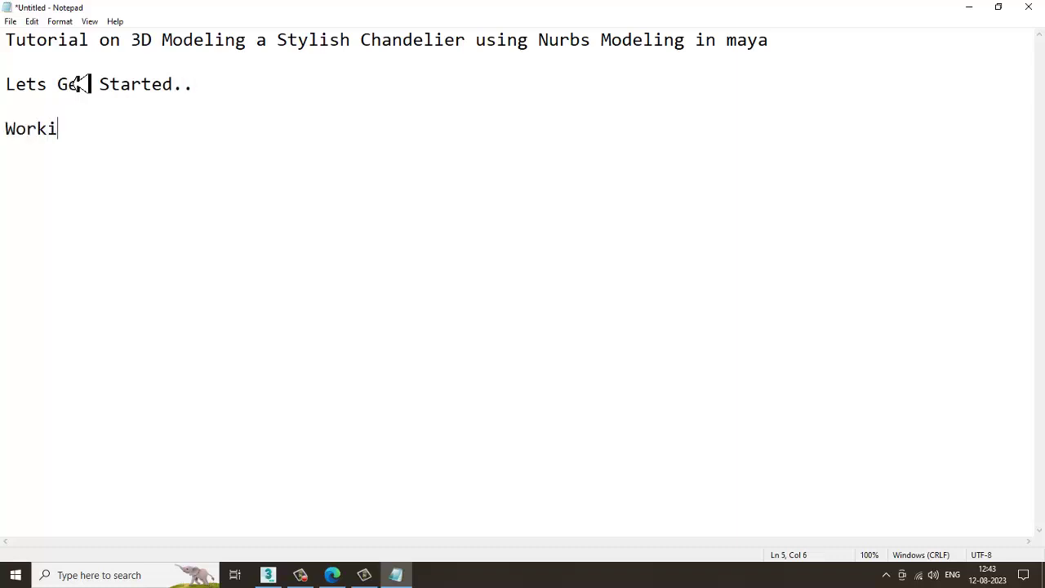
type("ng with Nu")
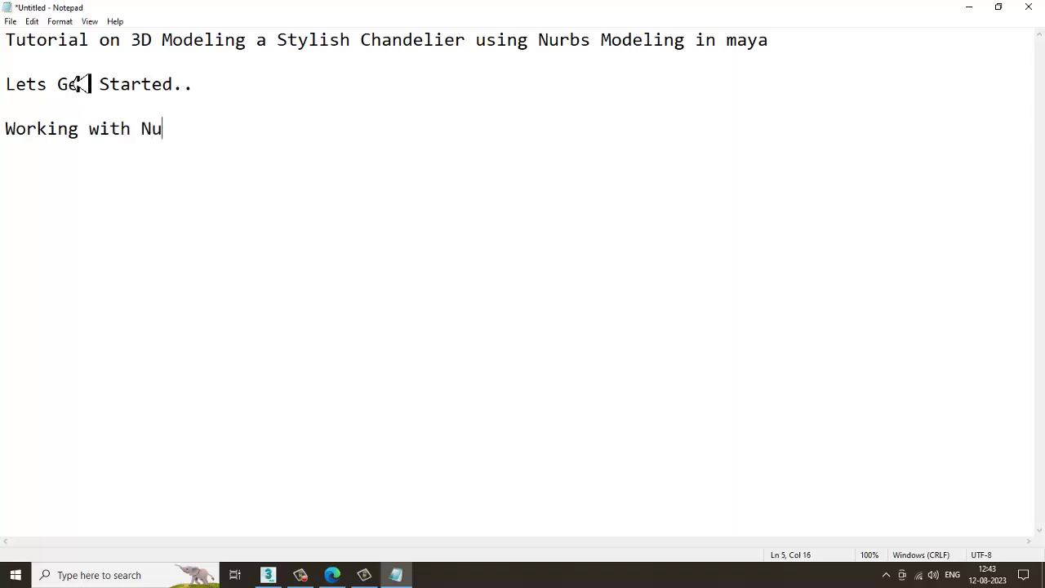
type("bsa")
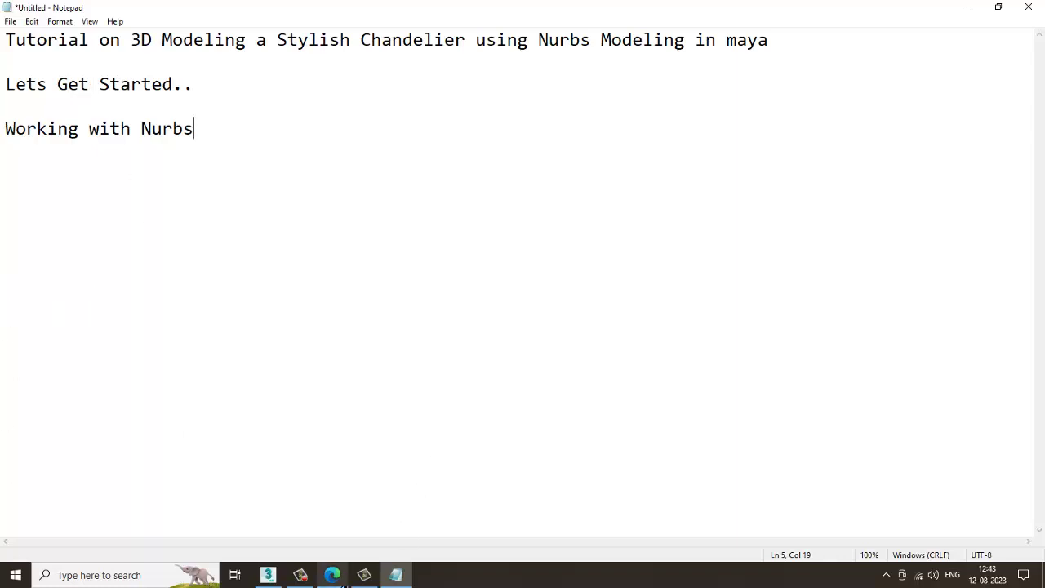
left_click(311, 579)
Close the Outliner tab and maximize the side view to a single pane.
left_click(311, 578)
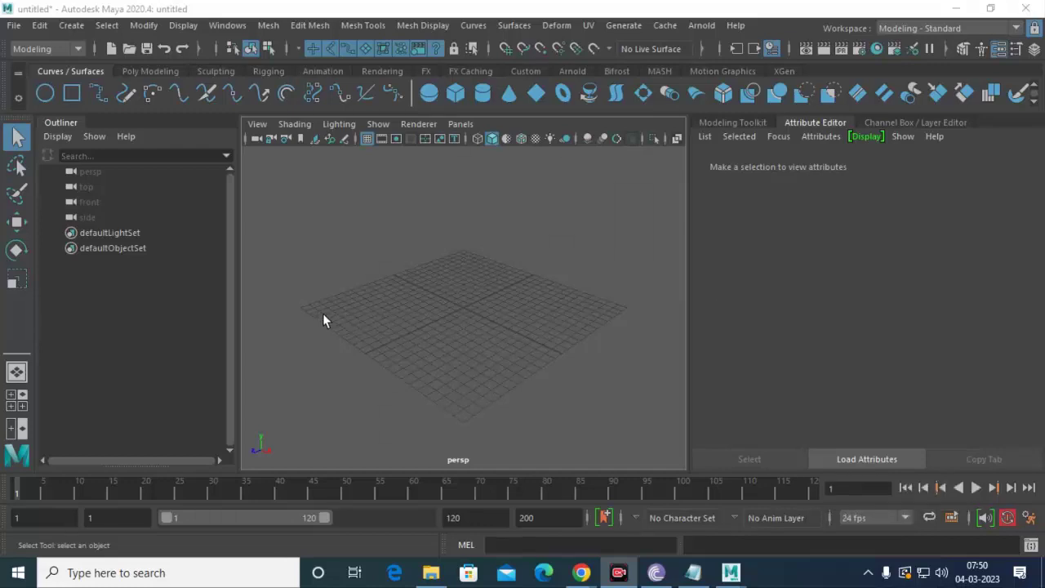
key("space")
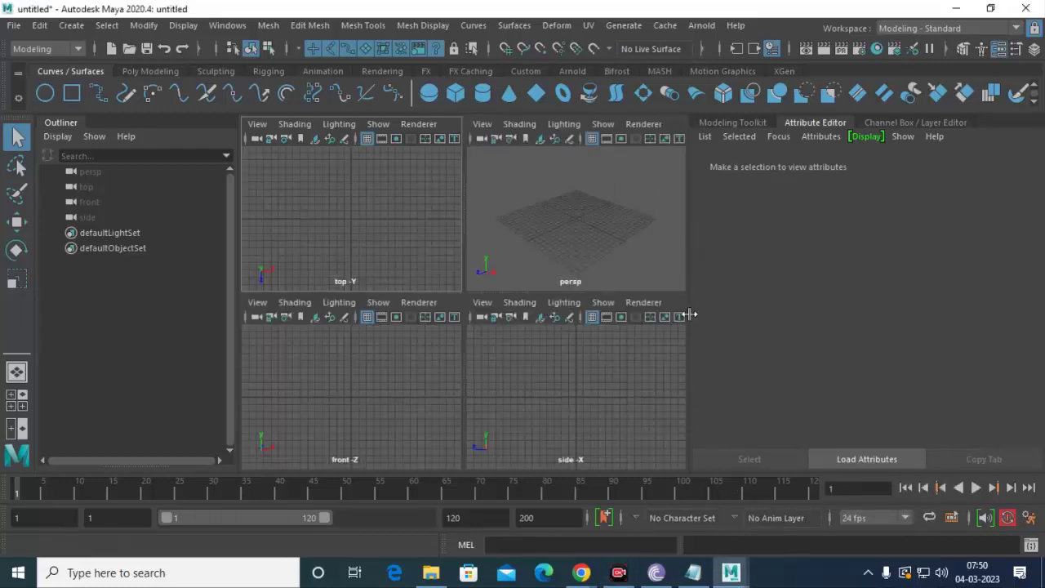
right_click(57, 122)
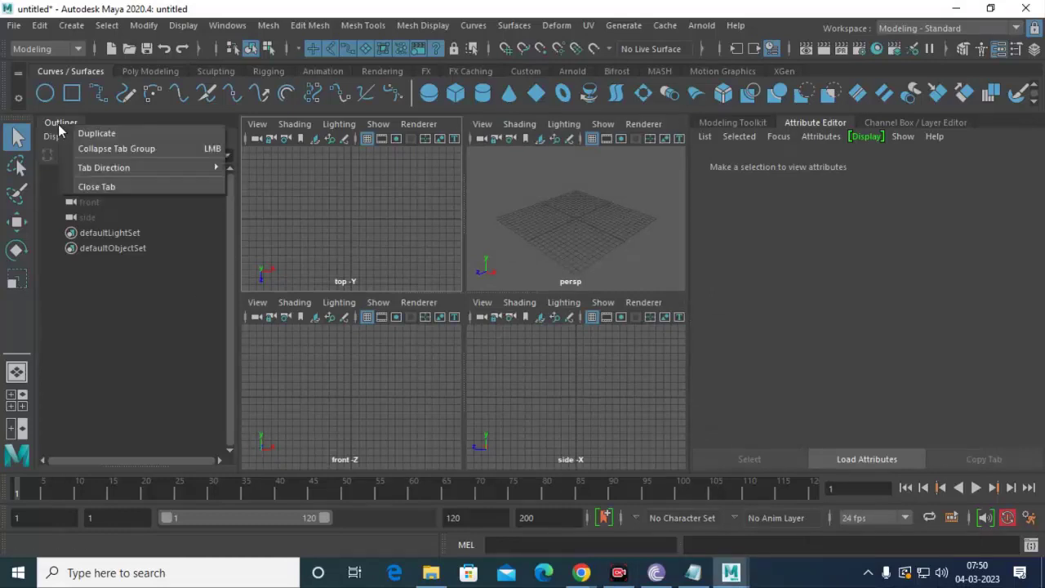
left_click(163, 188)
left_click(238, 397)
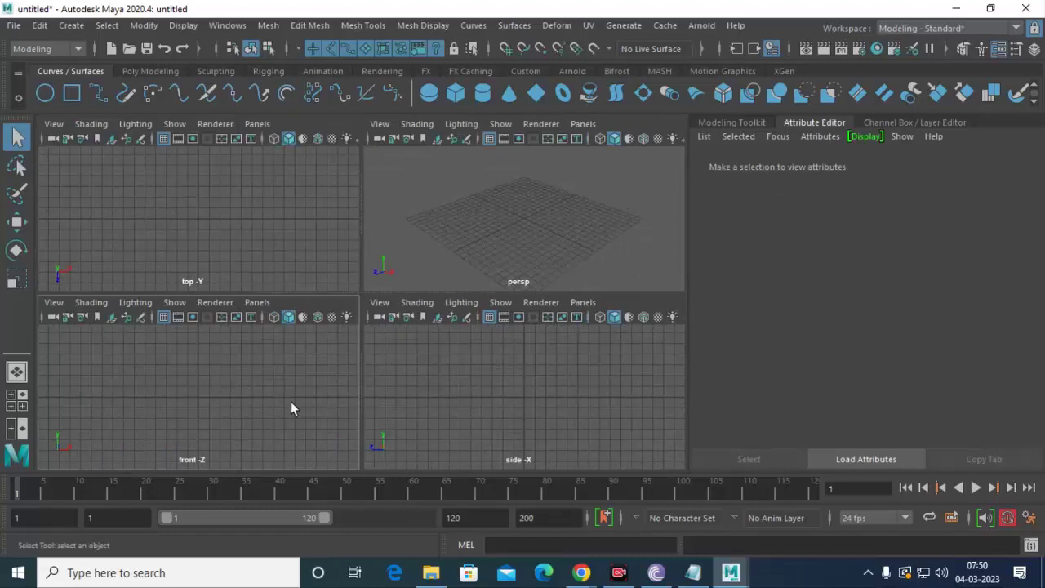
key("space")
left_click(52, 124)
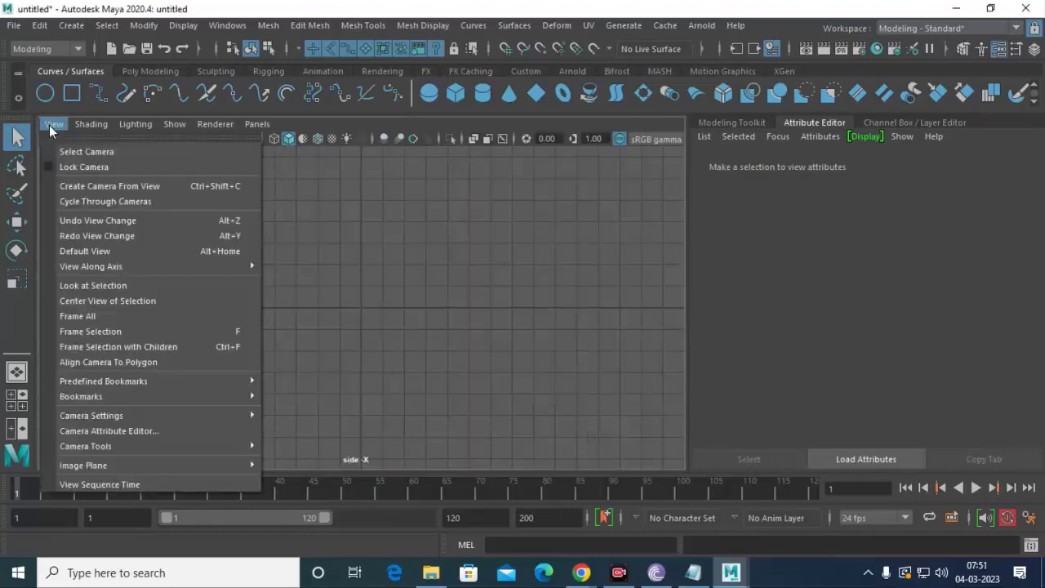
mouse_move(83, 464)
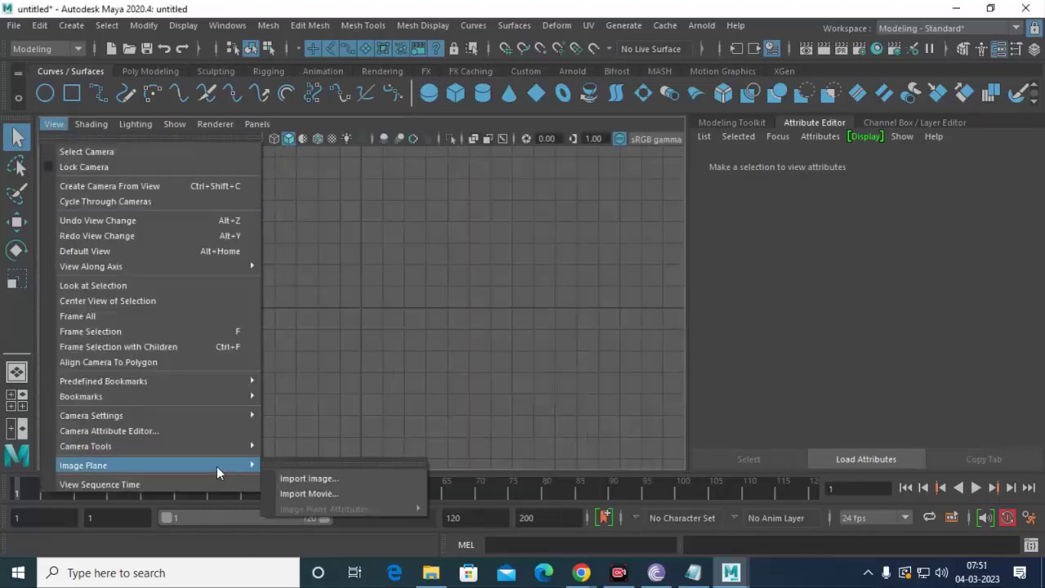
Import home-design.jpg from C:\Kayo as the side view's image plane.
left_click(355, 477)
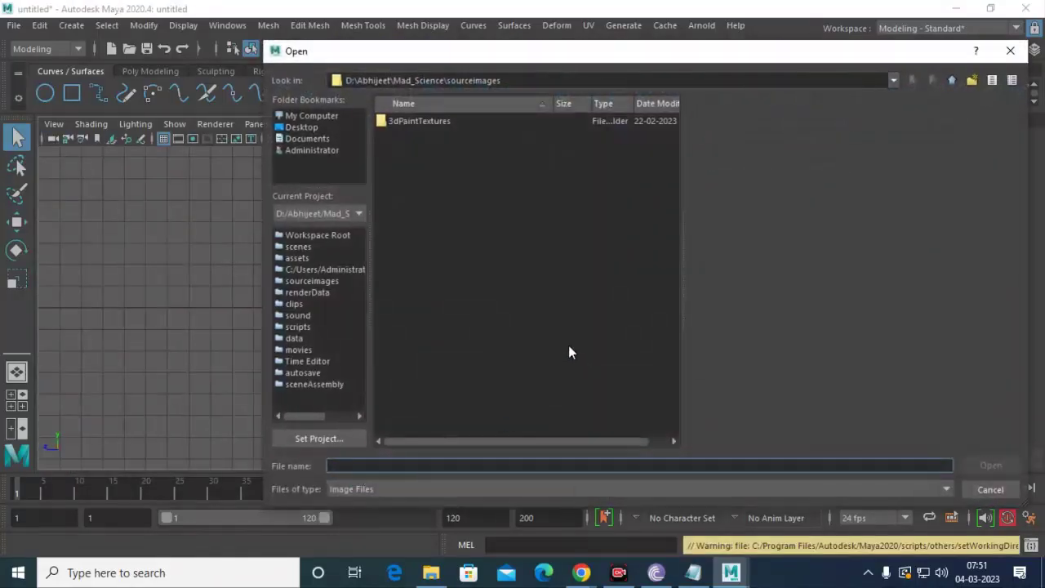
left_click(334, 115)
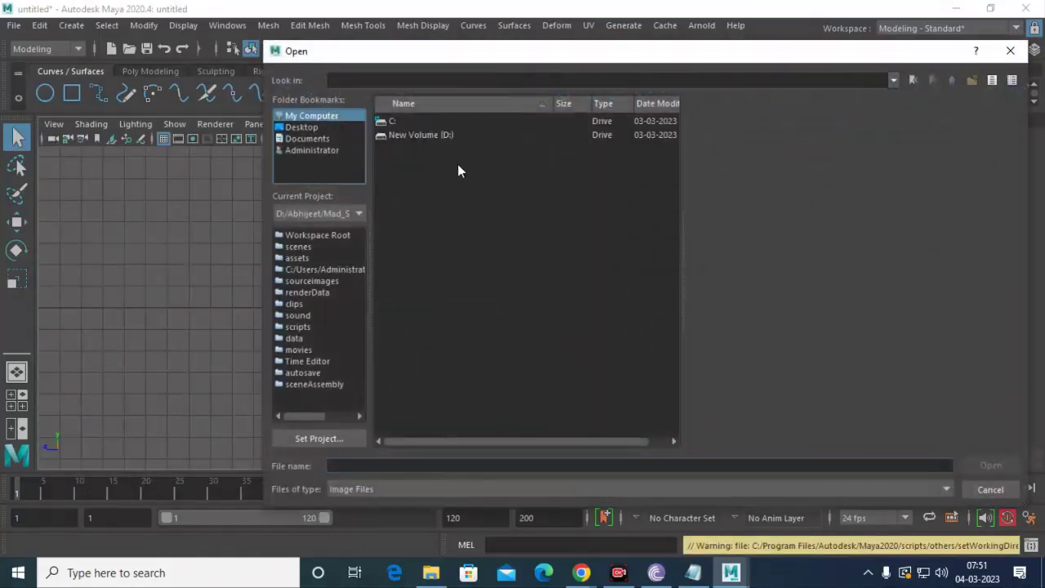
double_click(394, 121)
double_click(402, 138)
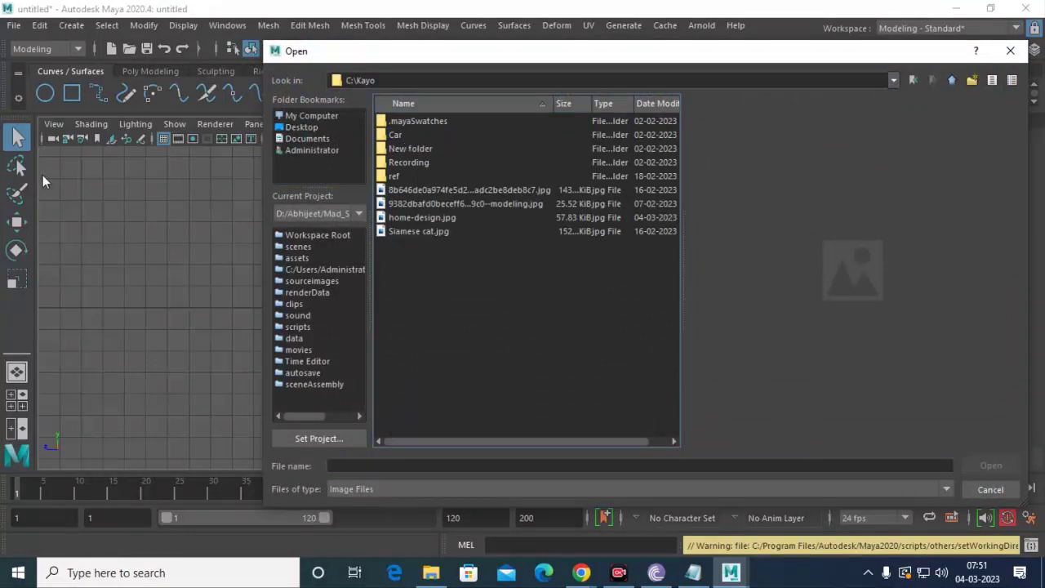
left_click(429, 219)
double_click(430, 219)
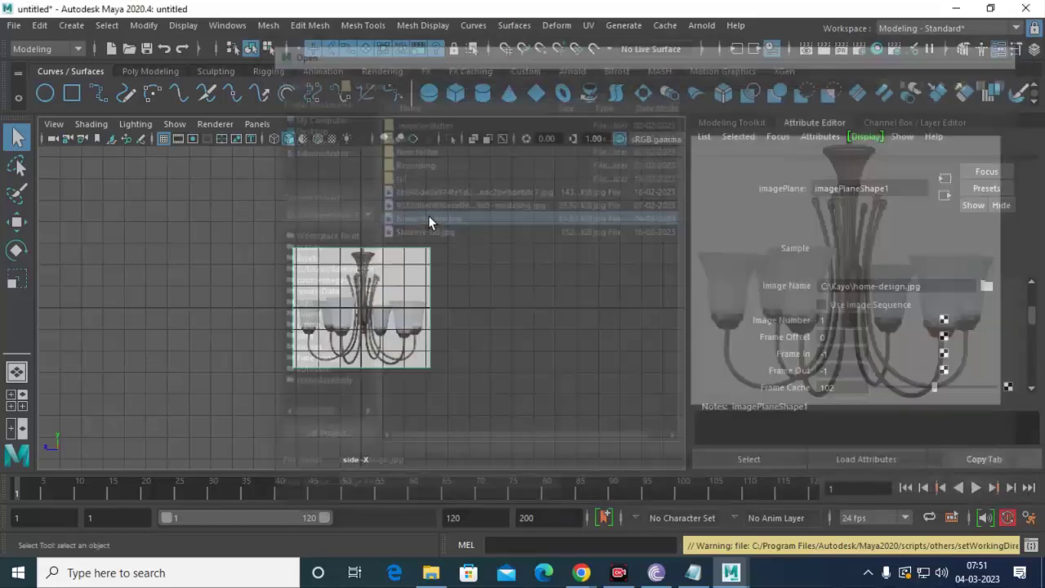
Scale up the chandelier reference image plane in the side view.
scroll(456, 387, "up", 2)
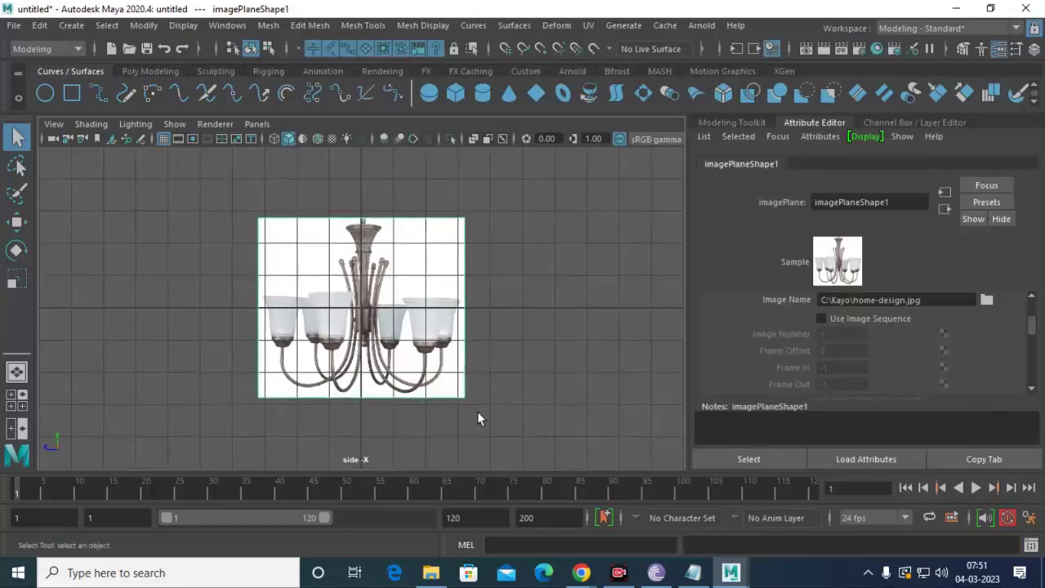
key("w")
key("r")
left_click_drag(360, 308, 415, 360)
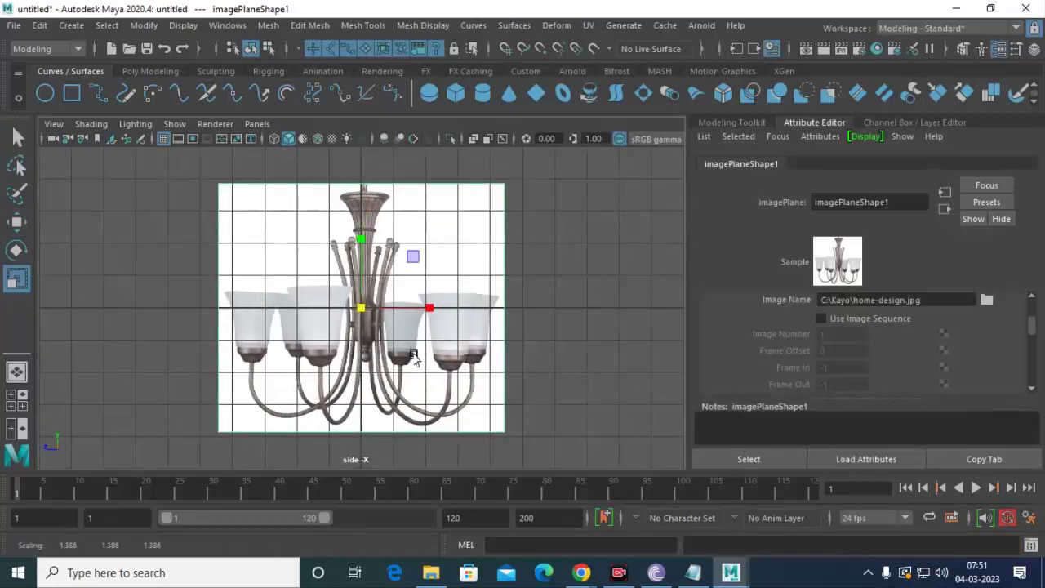
Raise the image plane along Y and zoom to check its new placement.
key("w")
left_click_drag(364, 256, 365, 130)
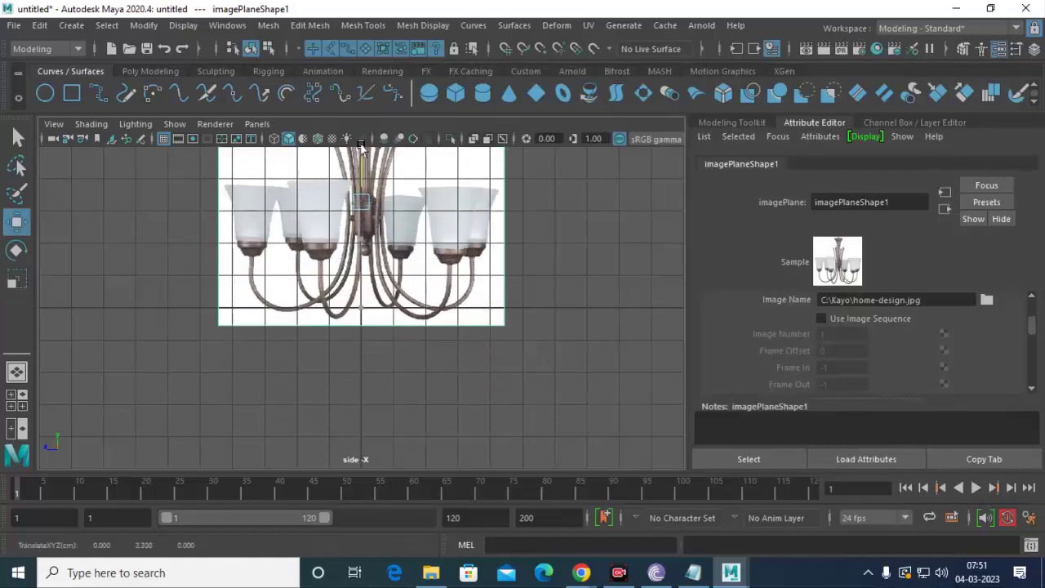
scroll(333, 257, "up", 3)
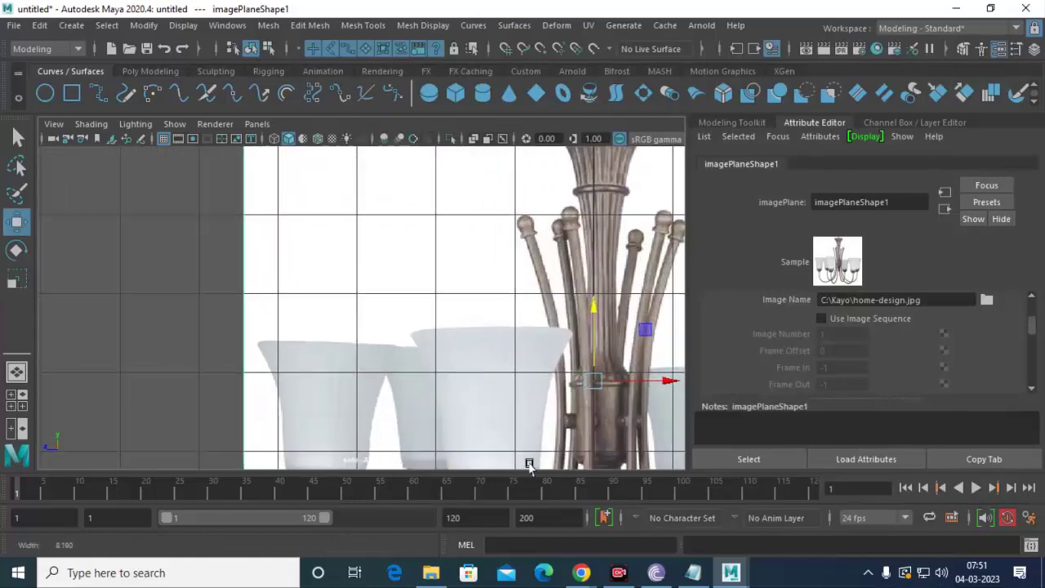
scroll(488, 373, "up", 2)
scroll(488, 373, "down", 3)
scroll(427, 240, "down", 2)
scroll(427, 240, "up", 4)
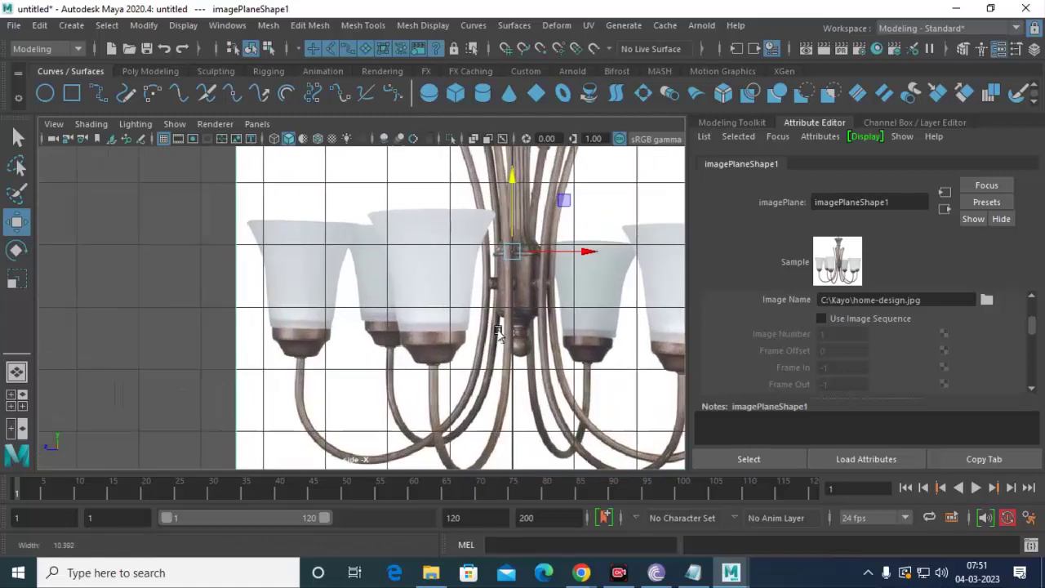
scroll(516, 343, "down", 1)
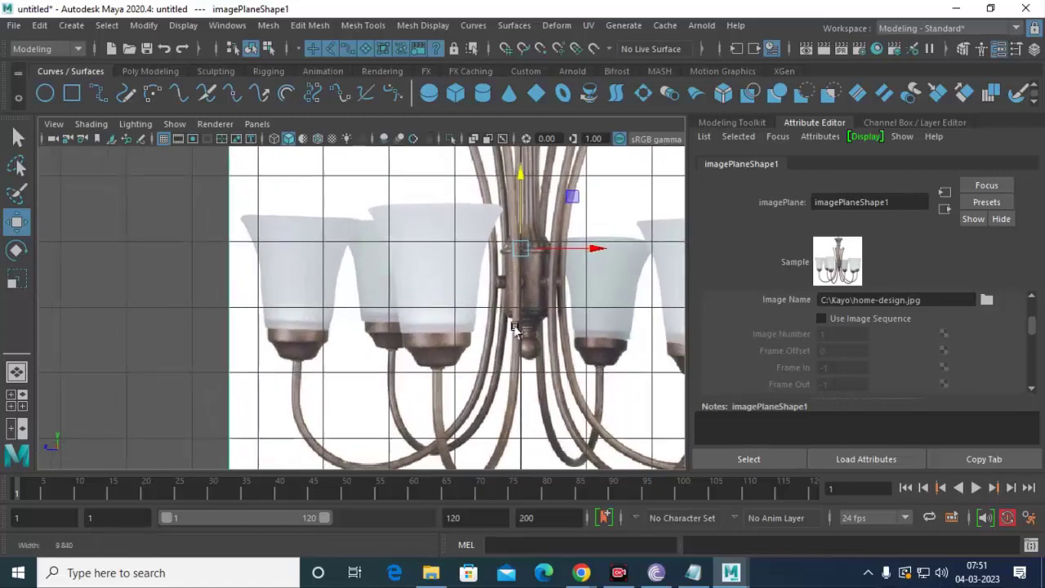
scroll(513, 327, "down", 2)
scroll(501, 229, "up", 1)
scroll(523, 269, "up", 1)
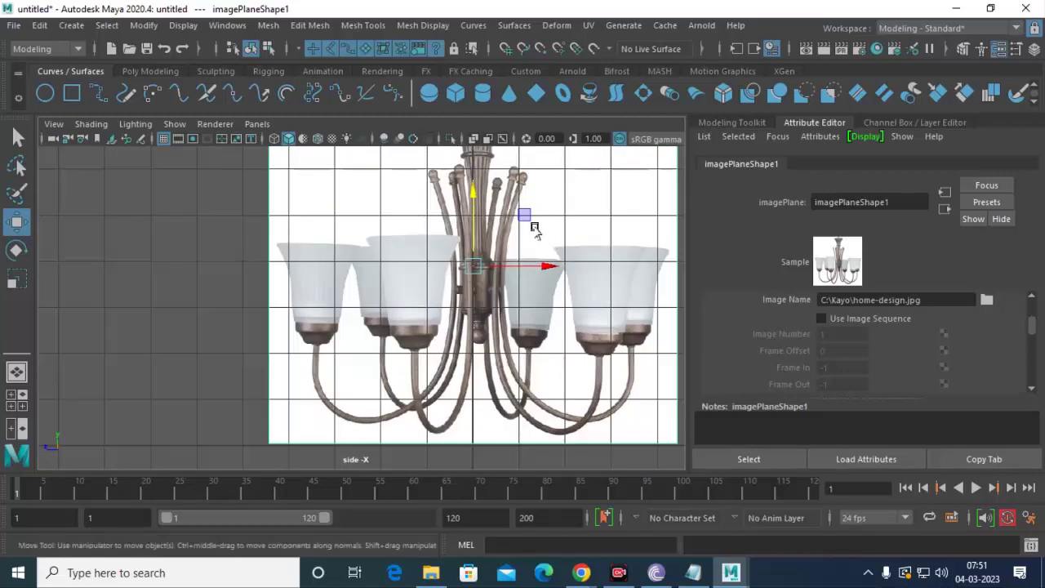
scroll(518, 253, "up", 1)
scroll(517, 252, "down", 1)
scroll(527, 311, "up", 2)
scroll(526, 327, "up", 1)
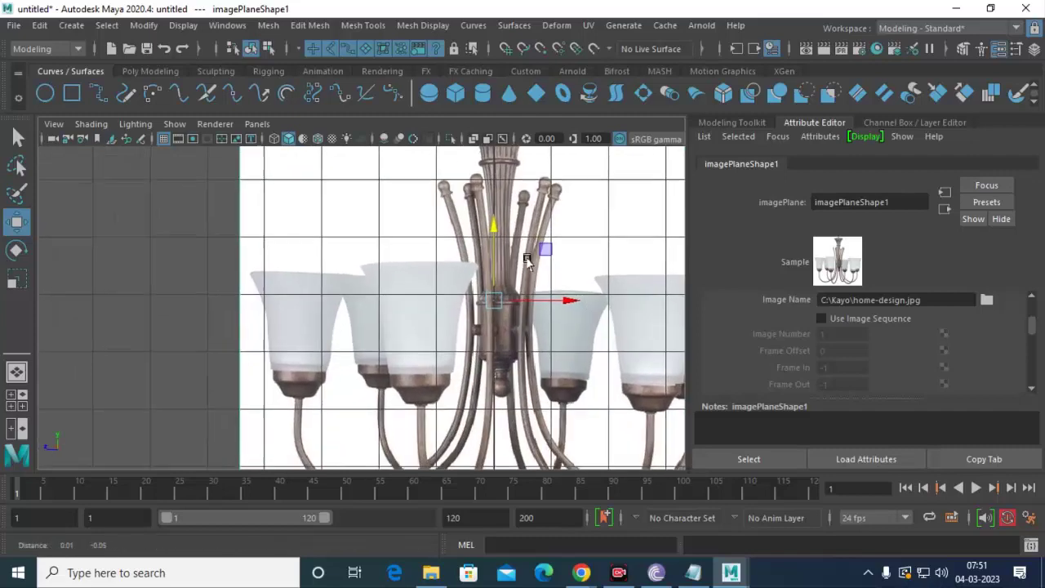
scroll(443, 215, "down", 1)
scroll(462, 261, "up", 1)
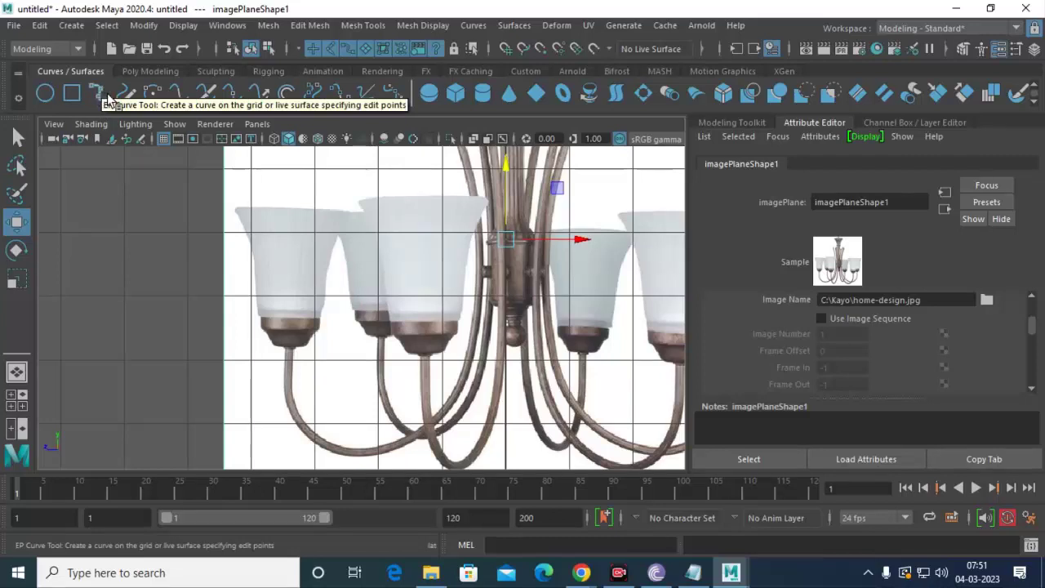
Start an EP curve at the left shade's rim and trace down its side.
left_click(108, 96)
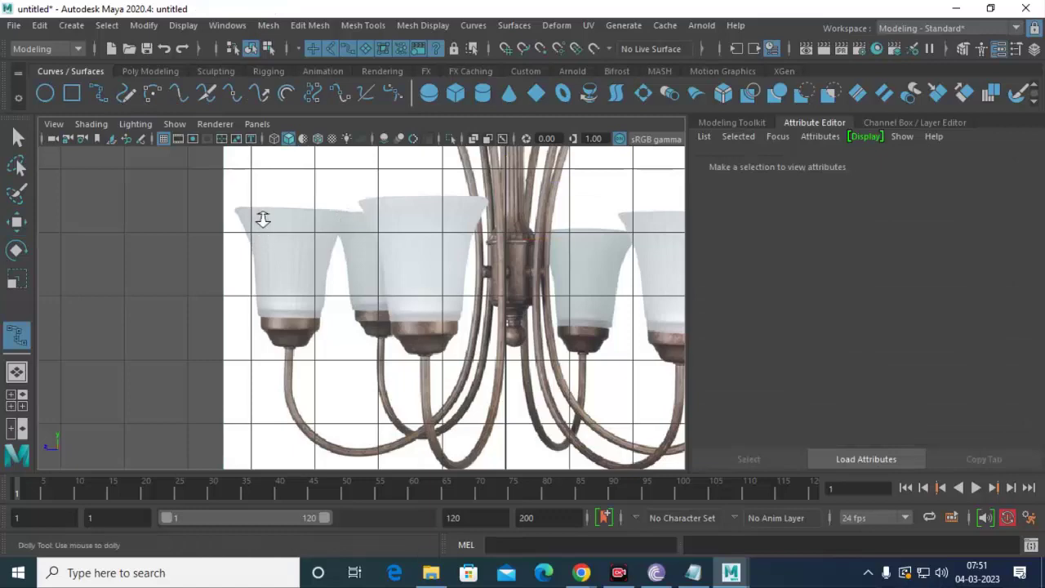
scroll(321, 287, "up", 2)
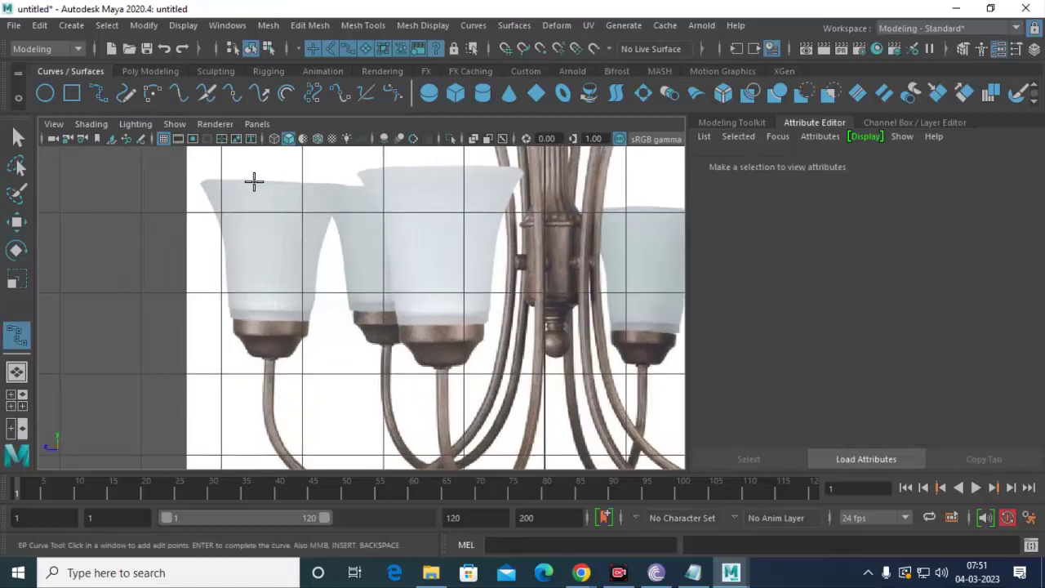
scroll(269, 249, "up", 2)
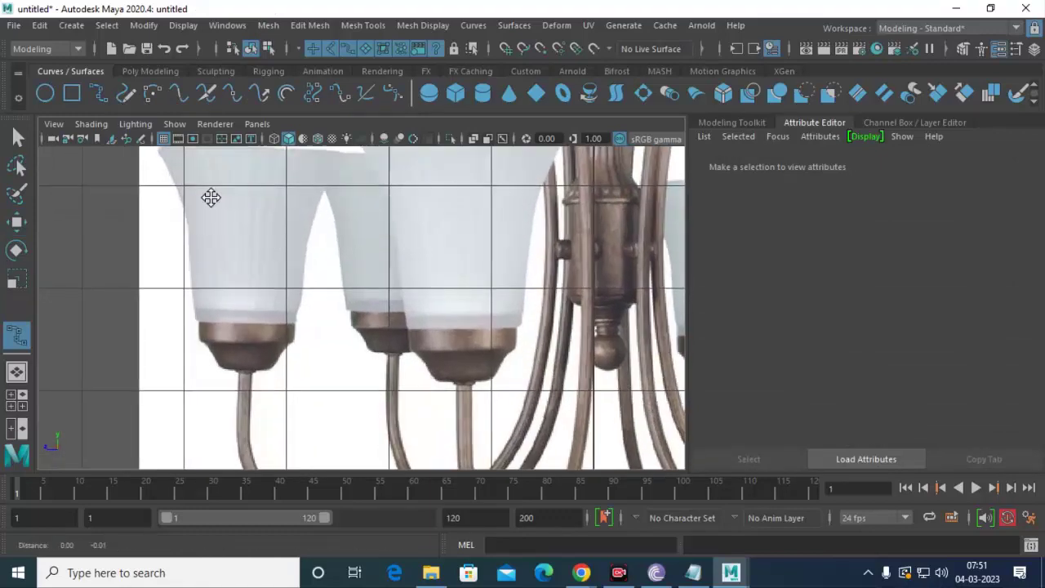
middle_click_drag(211, 197, 338, 242, "alt")
scroll(296, 221, "up", 2)
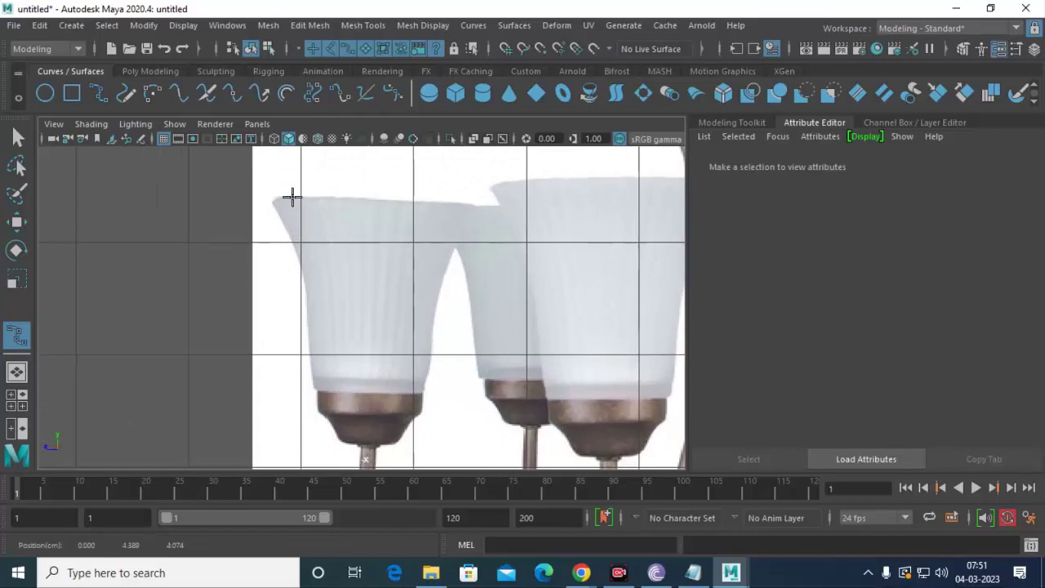
left_click(292, 197)
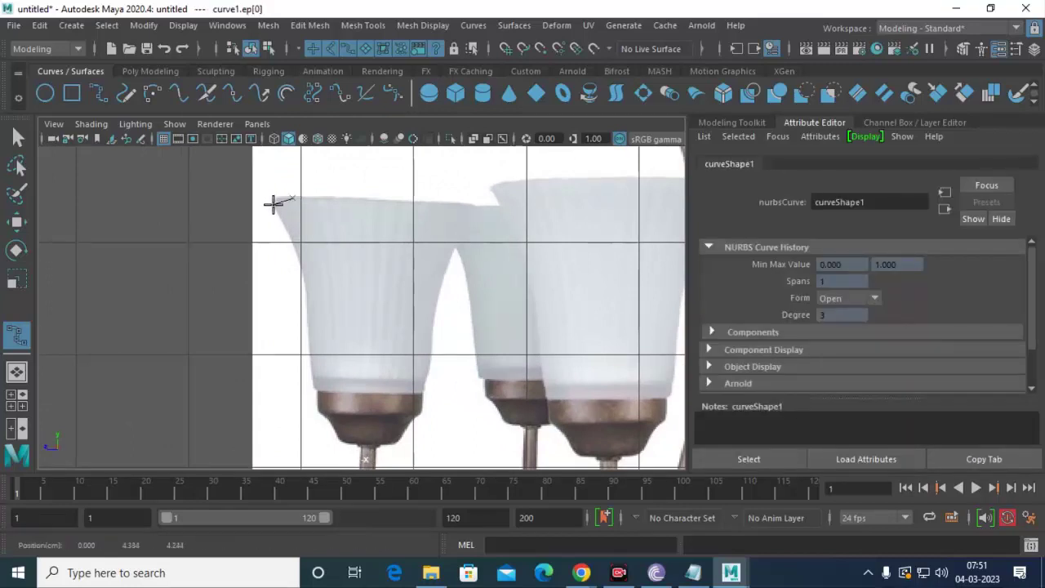
left_click(271, 195)
left_click(301, 272)
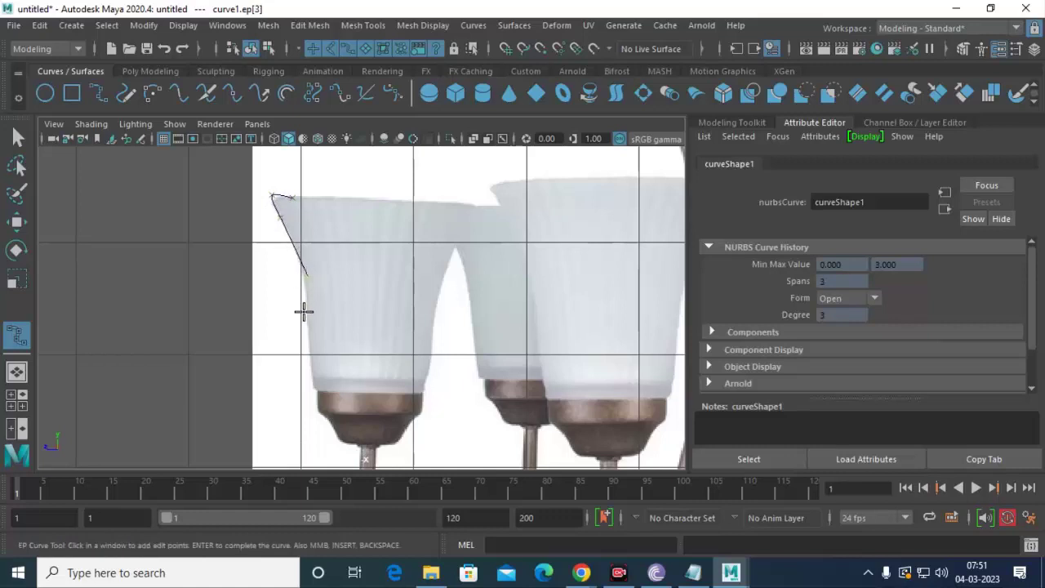
Continue the curve down to the metal base and around it, then finish it.
left_click_drag(305, 323, 313, 340)
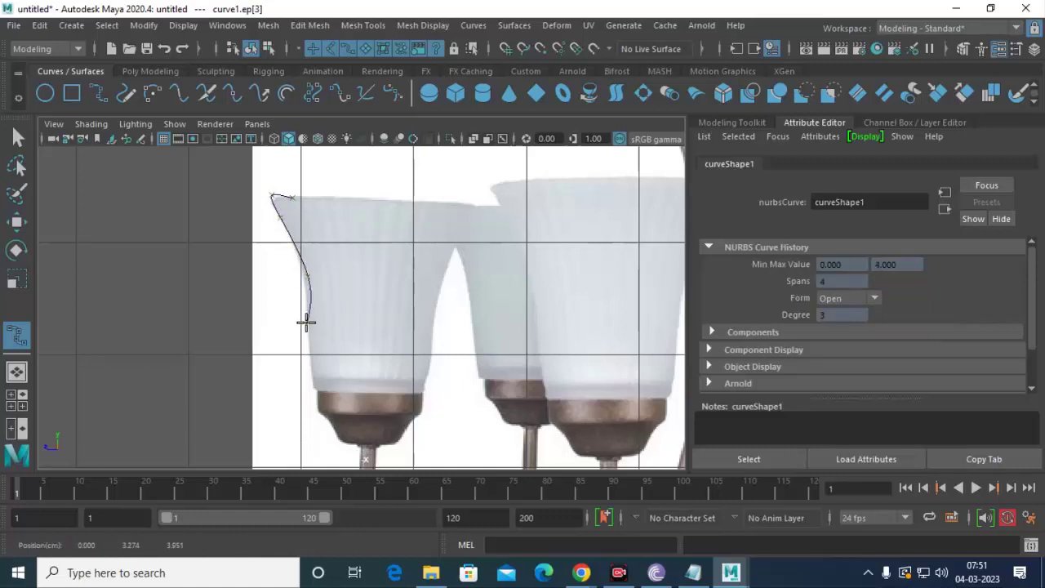
left_click(318, 396)
left_click(320, 408)
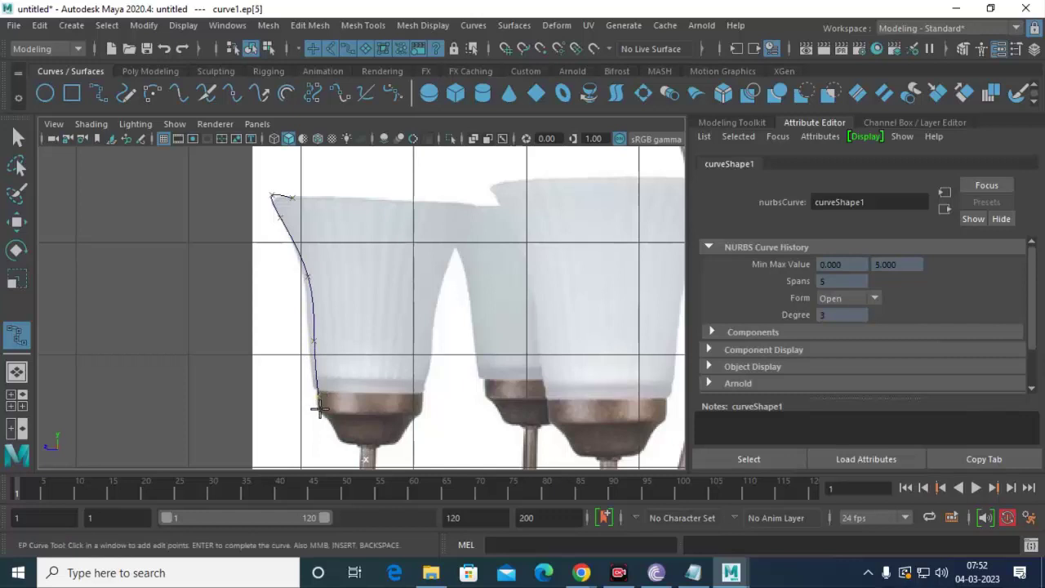
left_click(322, 418)
left_click(332, 428)
left_click(343, 441)
key("Return")
Switch curve1 to control vertices and fit the bottom CVs to the metal base.
key("w")
right_click_drag(310, 196, 162, 174)
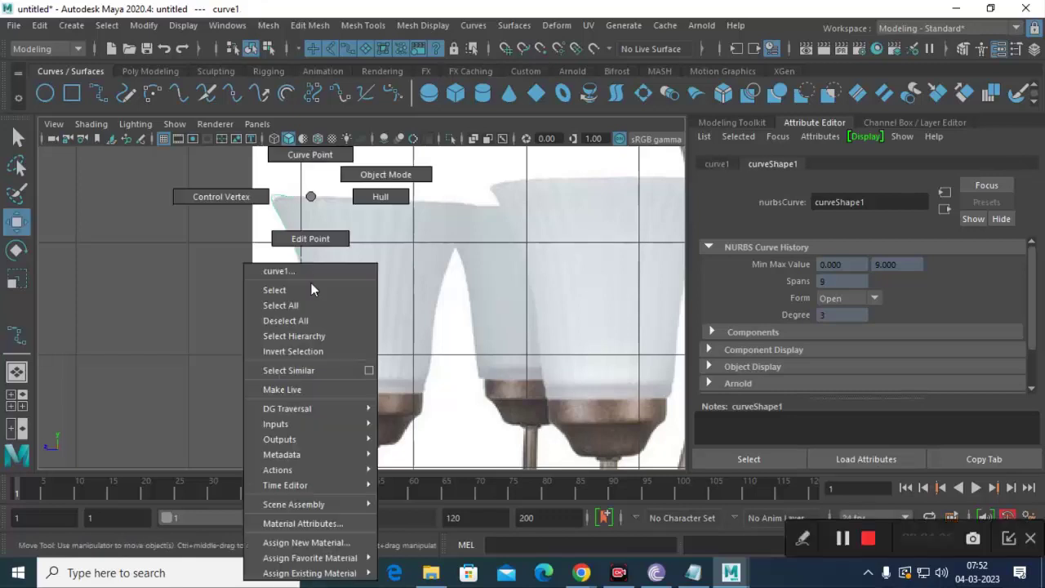
left_click_drag(275, 266, 338, 287)
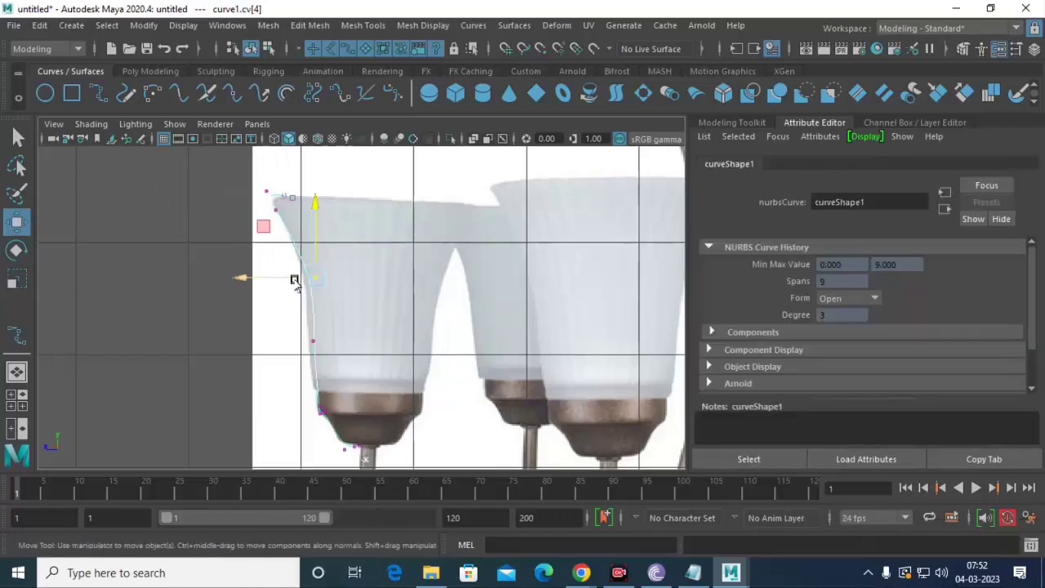
left_click_drag(296, 329, 322, 354)
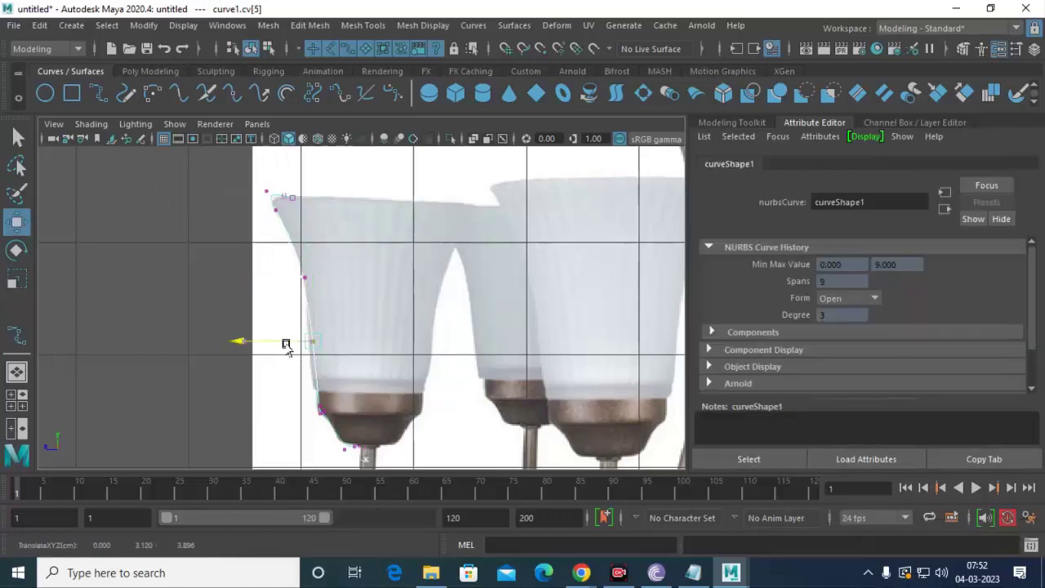
scroll(361, 389, "up", 2)
scroll(368, 292, "up", 2)
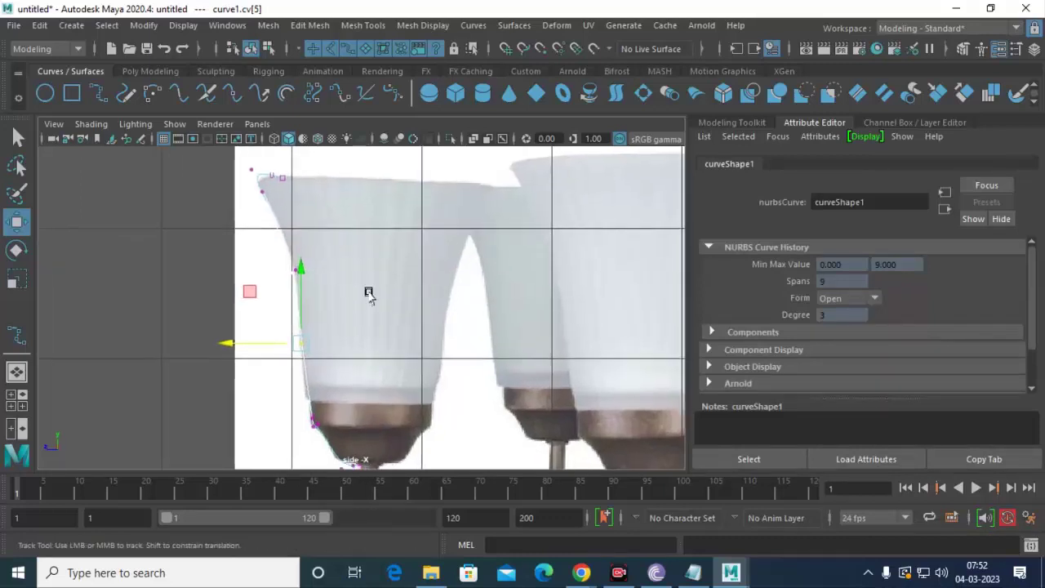
scroll(322, 193, "up", 2)
scroll(322, 193, "up", 2)
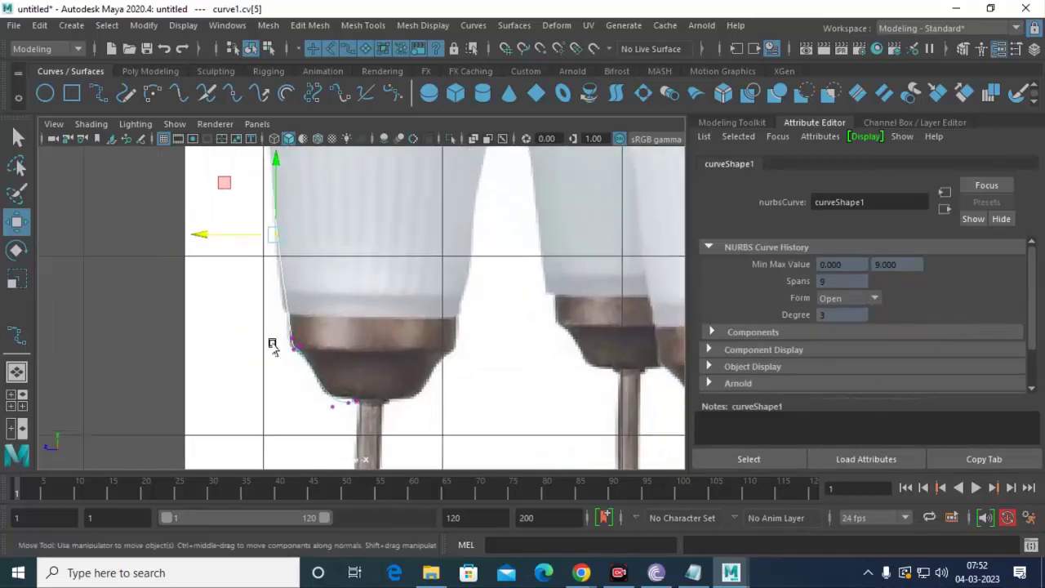
scroll(375, 445, "up", 3)
left_click(323, 450)
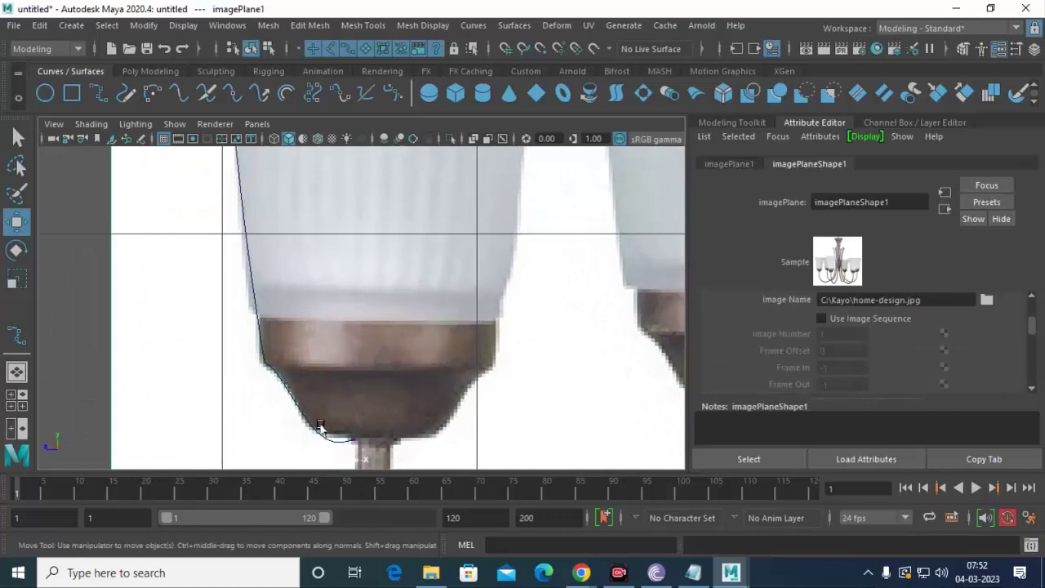
left_click_drag(320, 420, 310, 443)
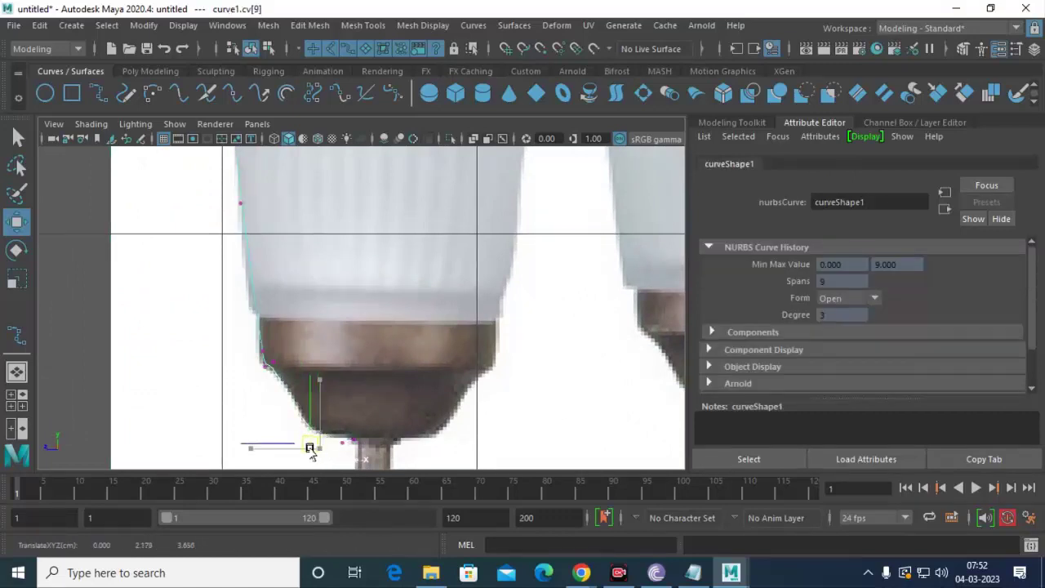
left_click_drag(252, 349, 272, 364)
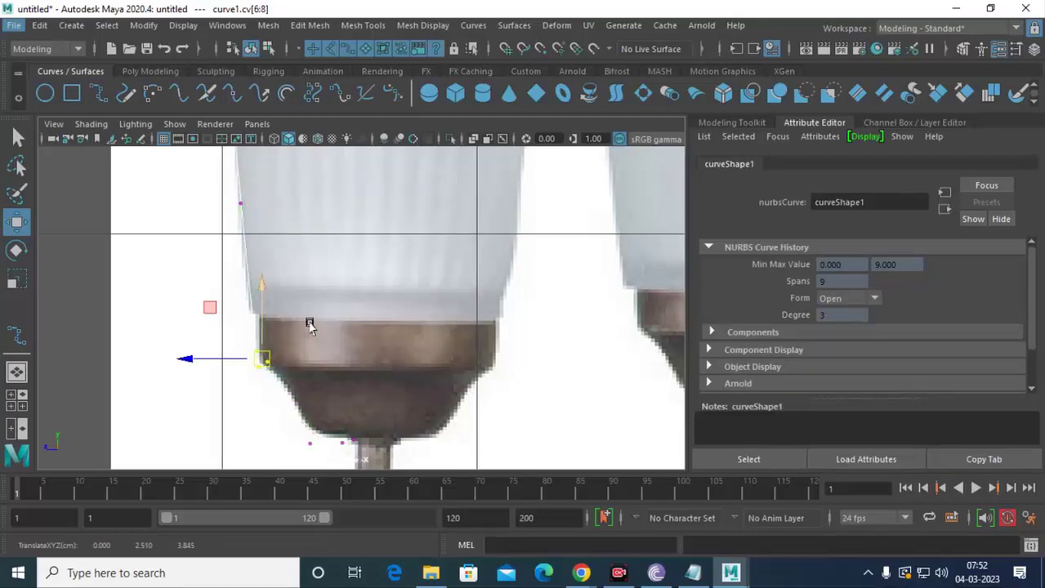
Reselect the curve's CVs and adjust those at the rim and just below it.
scroll(257, 245, "down", 5)
scroll(255, 228, "up", 2)
scroll(310, 221, "up", 1)
scroll(356, 236, "up", 2)
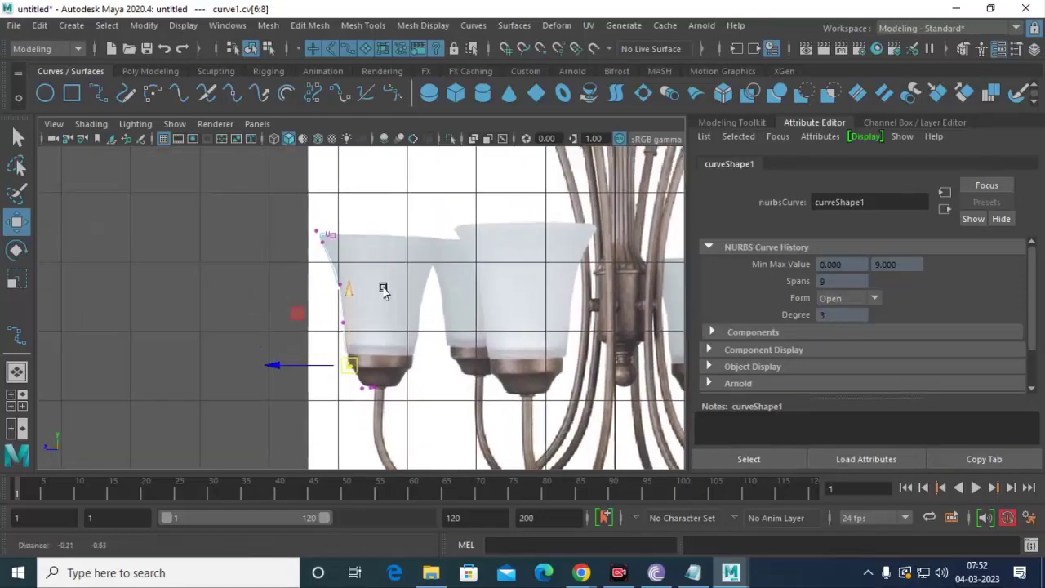
scroll(383, 289, "up", 1)
scroll(367, 292, "up", 2)
scroll(196, 236, "up", 1)
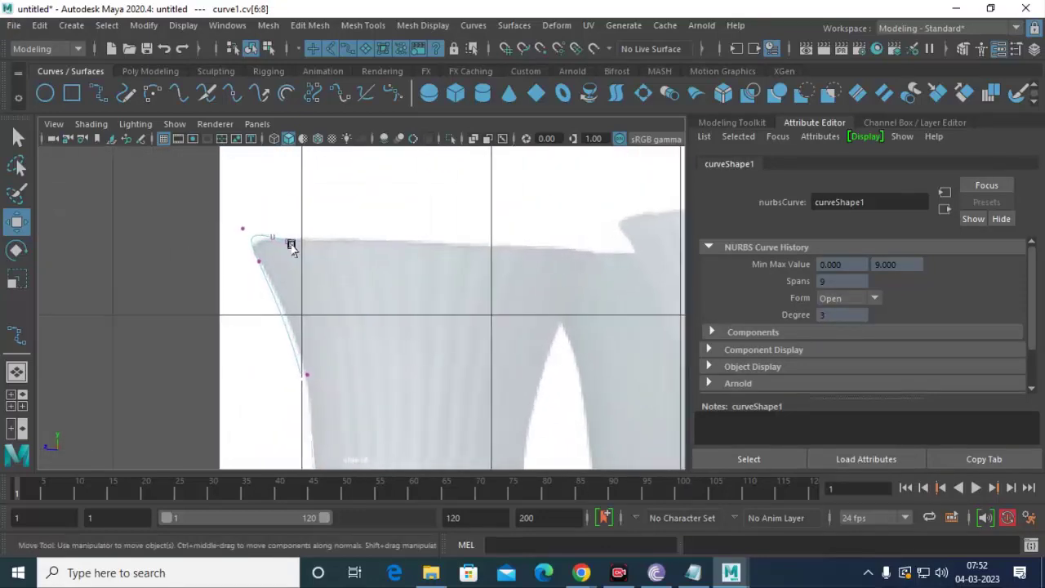
left_click(288, 242)
left_click(272, 234)
right_click(278, 198)
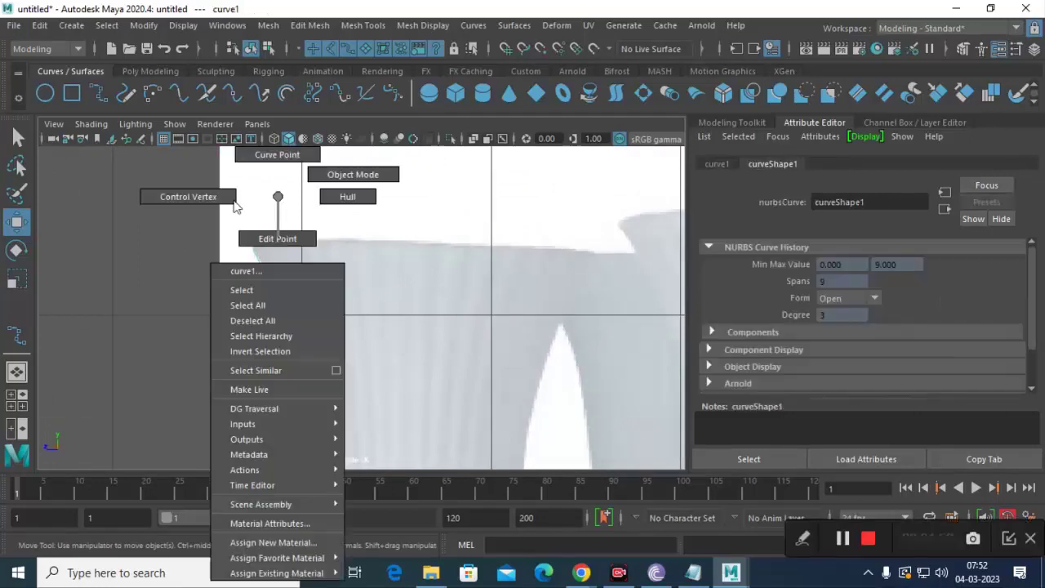
left_click(284, 239)
left_click_drag(302, 265, 273, 232)
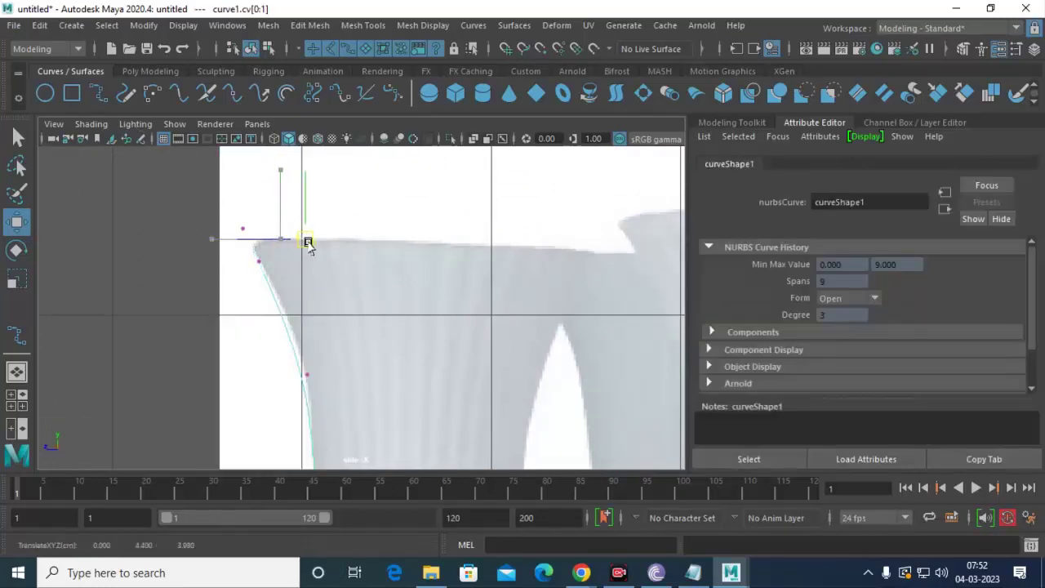
left_click(243, 229)
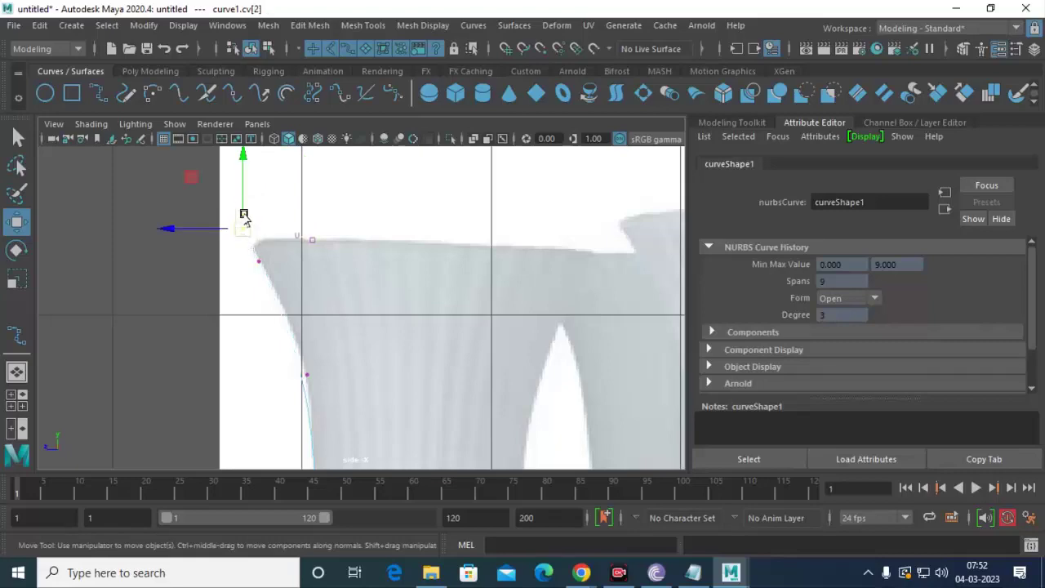
Zoom back out and return curve1 to object mode.
scroll(412, 339, "down", 3)
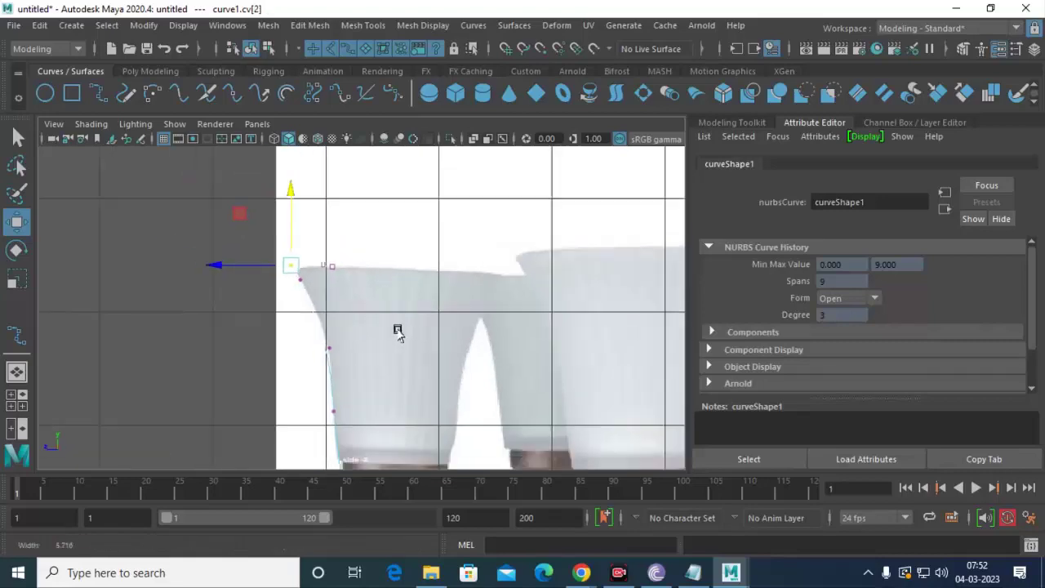
scroll(397, 328, "down", 1)
scroll(396, 328, "down", 2)
scroll(373, 291, "down", 2)
scroll(350, 256, "down", 1)
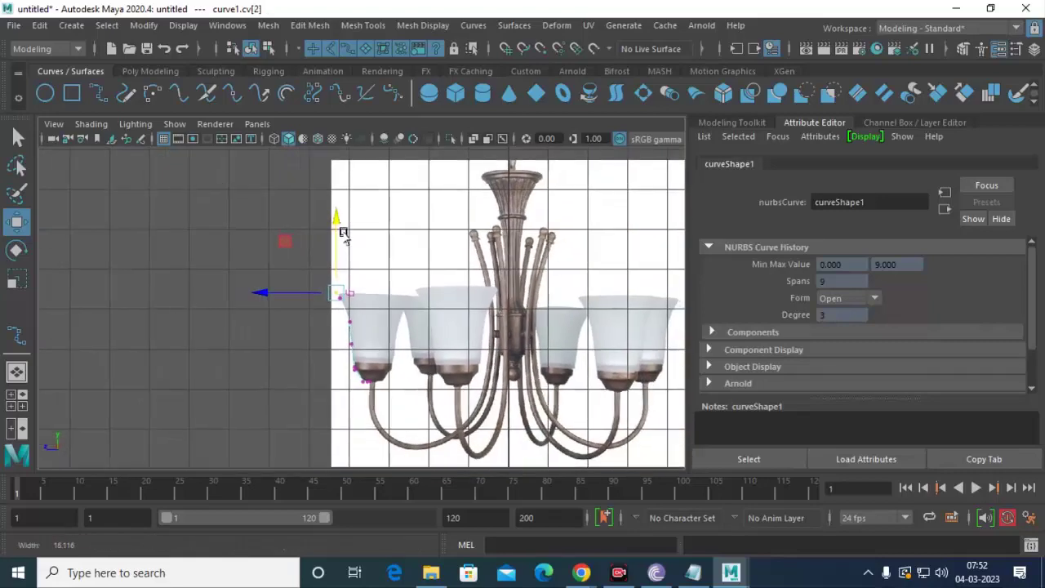
scroll(338, 222, "down", 1)
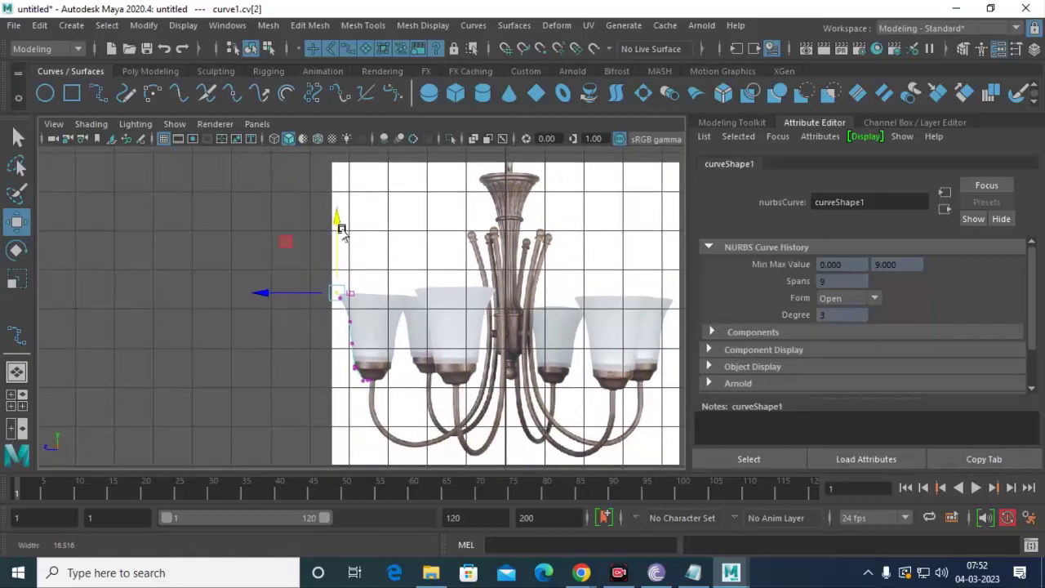
right_click(346, 290)
left_click(421, 173)
key("space")
key("space")
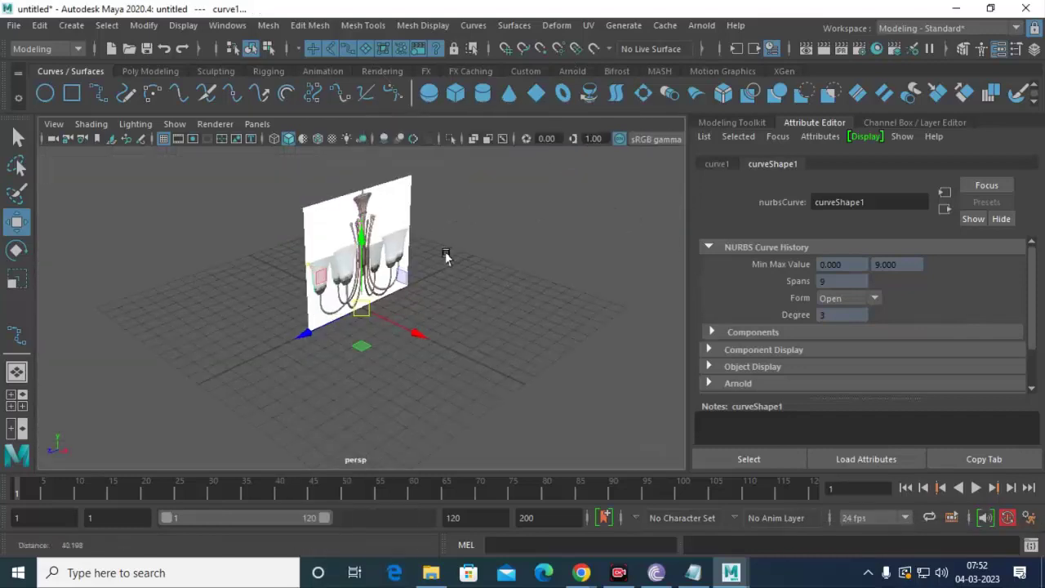
Undo an accidental curve move, reselect the profile curve and frame it.
mouse_move(408, 284)
left_mouse_down("alt")
mouse_move(411, 327)
mouse_move(532, 347)
left_mouse_up("alt")
key("ctrl+z")
left_click_drag(427, 322, 377, 325, "alt")
right_click_drag(377, 325, 525, 368, "alt")
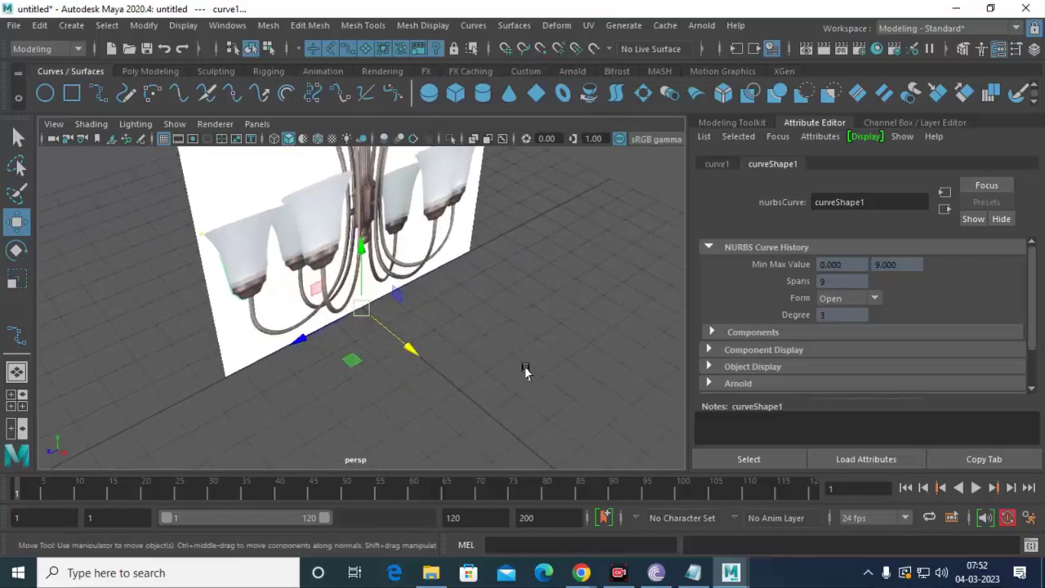
left_click(530, 299)
left_click(210, 245)
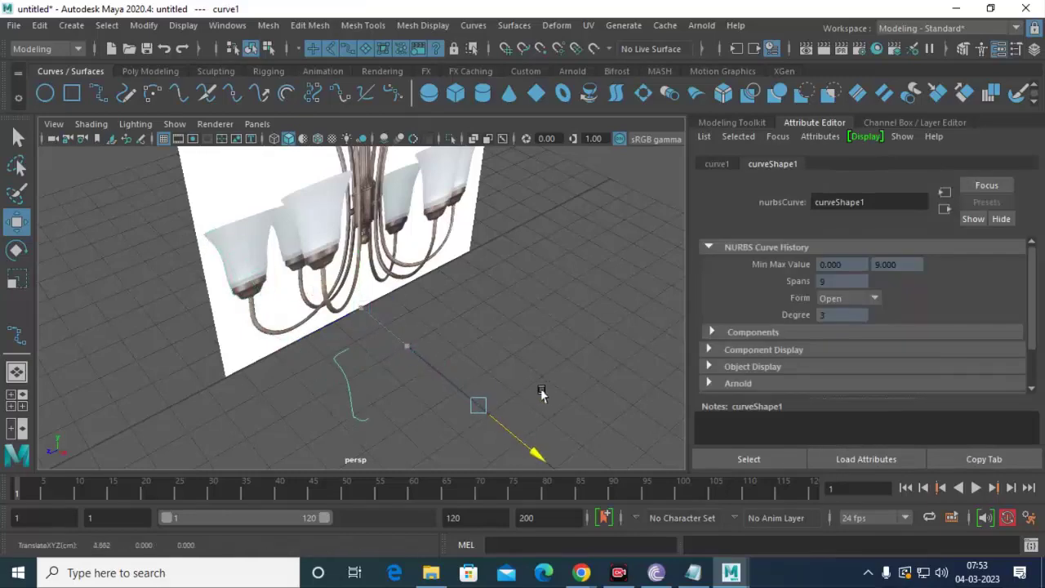
left_click_drag(379, 325, 541, 393)
key("f")
Center the profile curve's pivot with Modify > Center Pivot.
key("space")
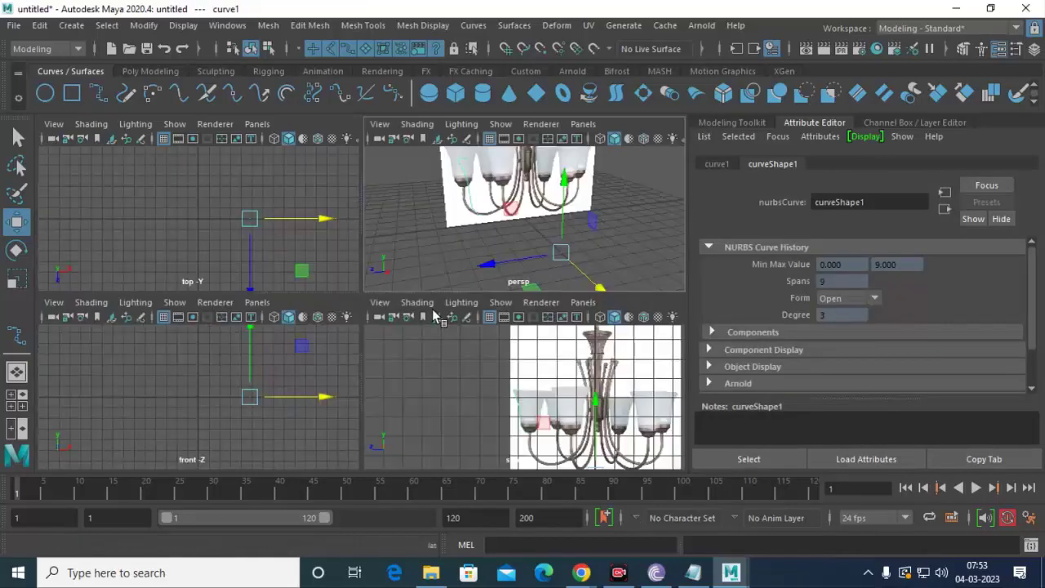
left_click(145, 26)
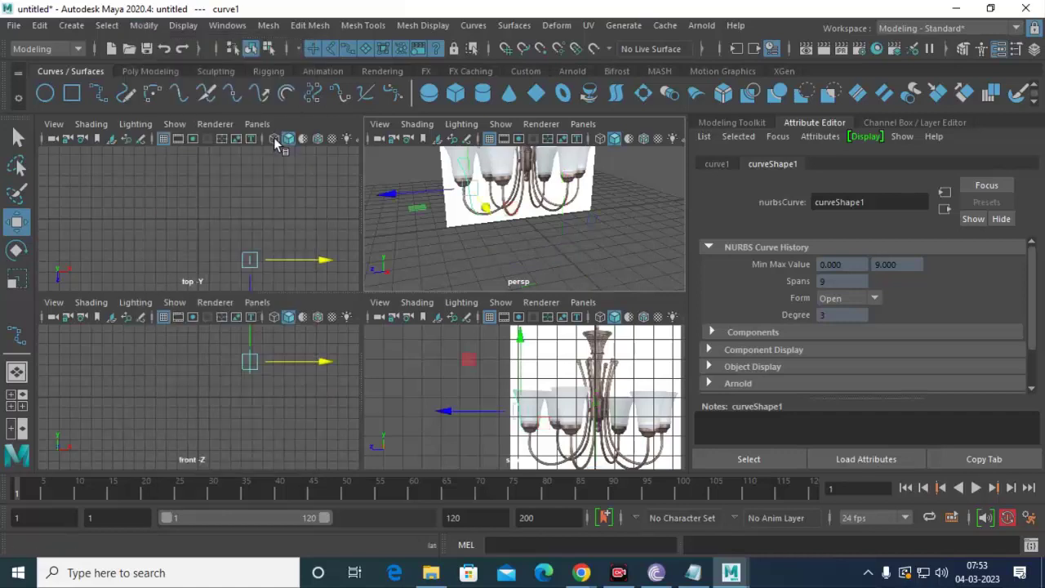
left_click(278, 136)
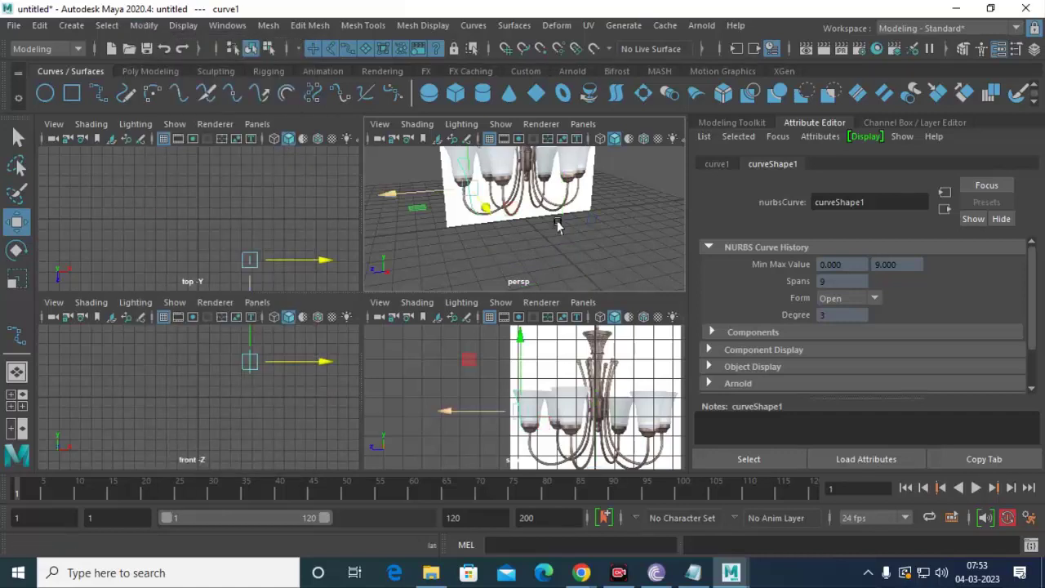
right_click_drag(495, 202, 503, 213, "alt")
Shift the curve's pivot sideways along X in the perspective view.
key("space")
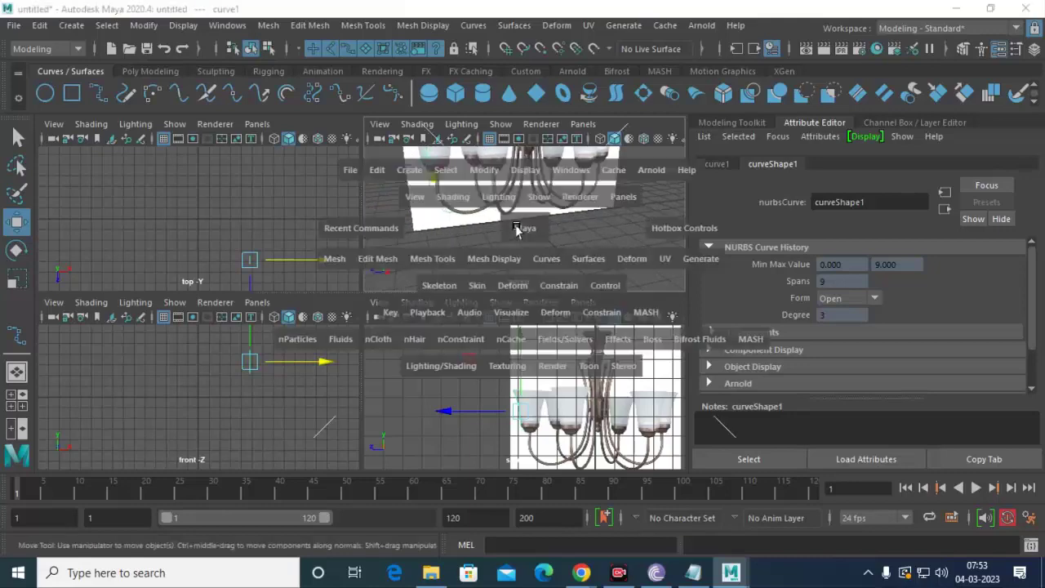
mouse_move(381, 216)
right_mouse_down("alt")
mouse_move(348, 245)
mouse_move(352, 259)
right_mouse_up("alt")
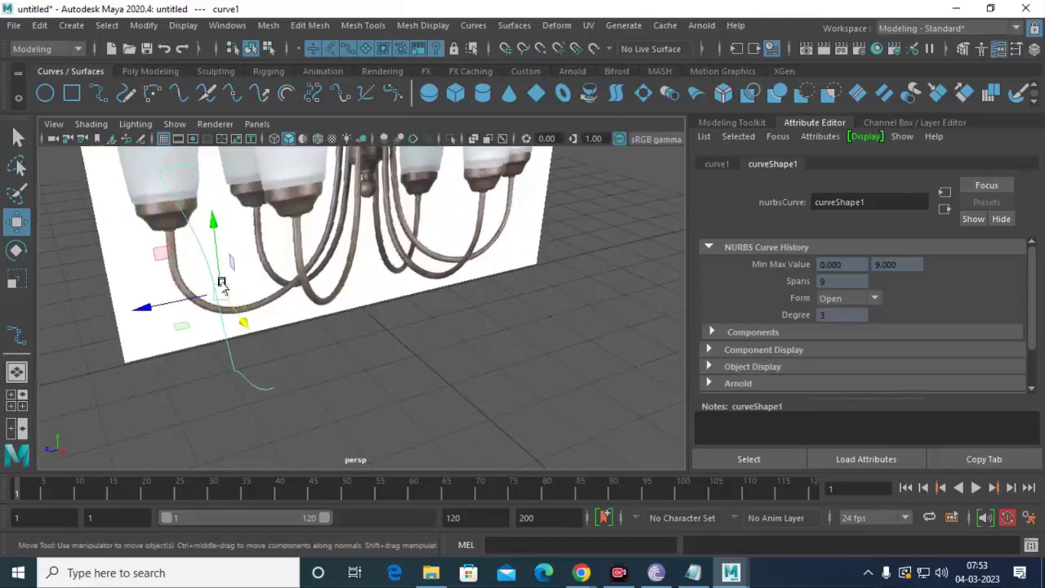
mouse_move(345, 310)
left_mouse_down("alt")
mouse_move(302, 333)
mouse_move(329, 321)
left_mouse_up("alt")
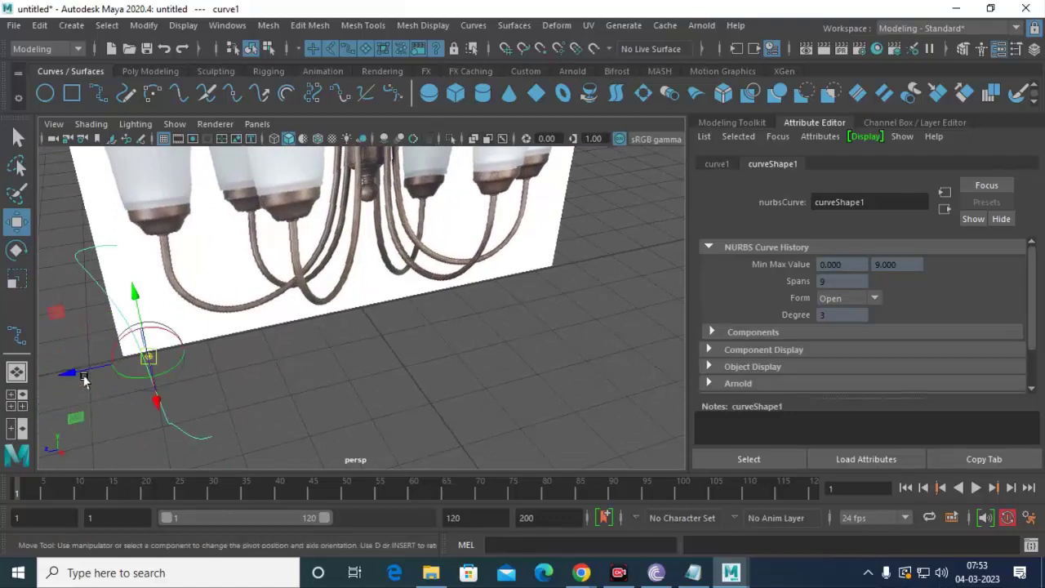
left_click_drag(97, 363, 135, 364)
key("Insert")
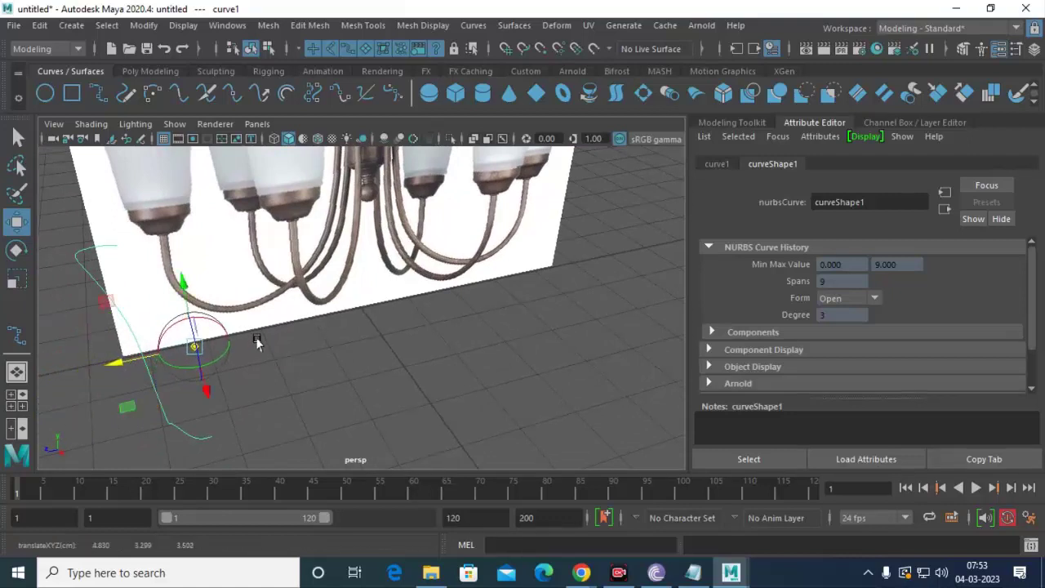
Revolve curve1 360° around Y into revolvedSurface1 and orbit to inspect the shade.
left_click(483, 25)
mouse_move(514, 25)
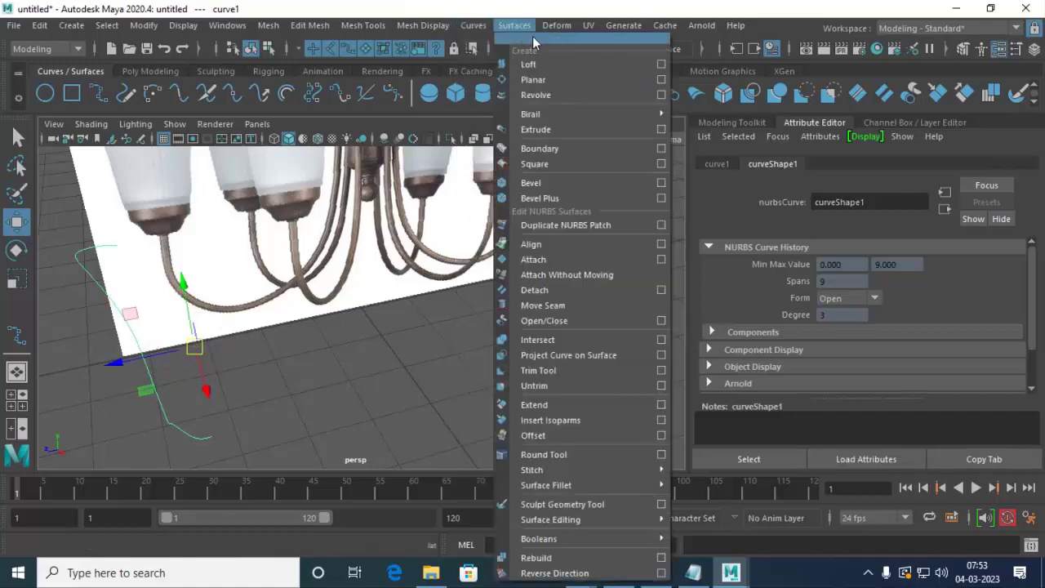
left_click(571, 59)
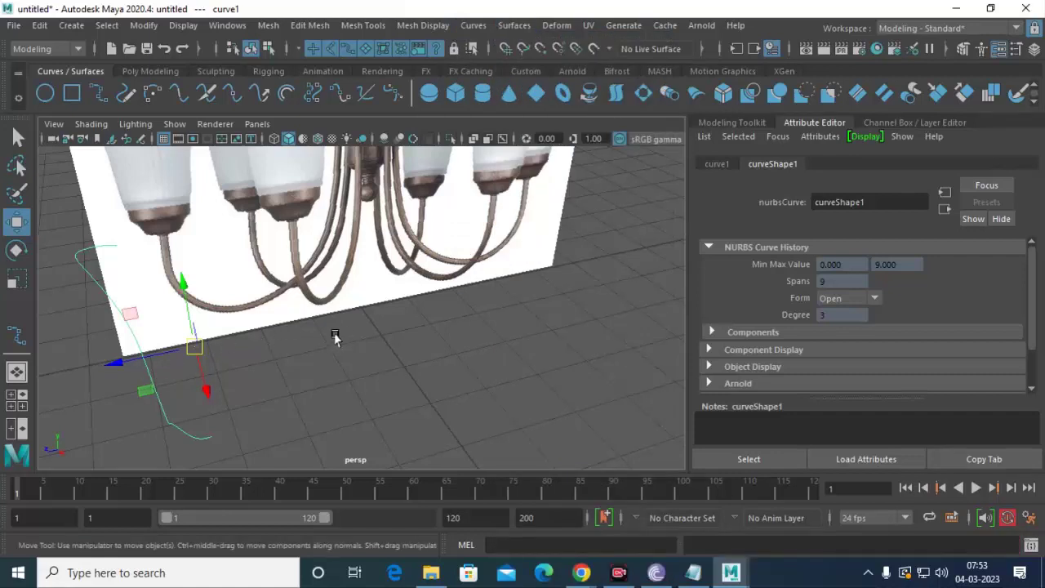
mouse_move(333, 333)
left_mouse_down("alt")
mouse_move(296, 343)
mouse_move(346, 320)
left_mouse_up("alt")
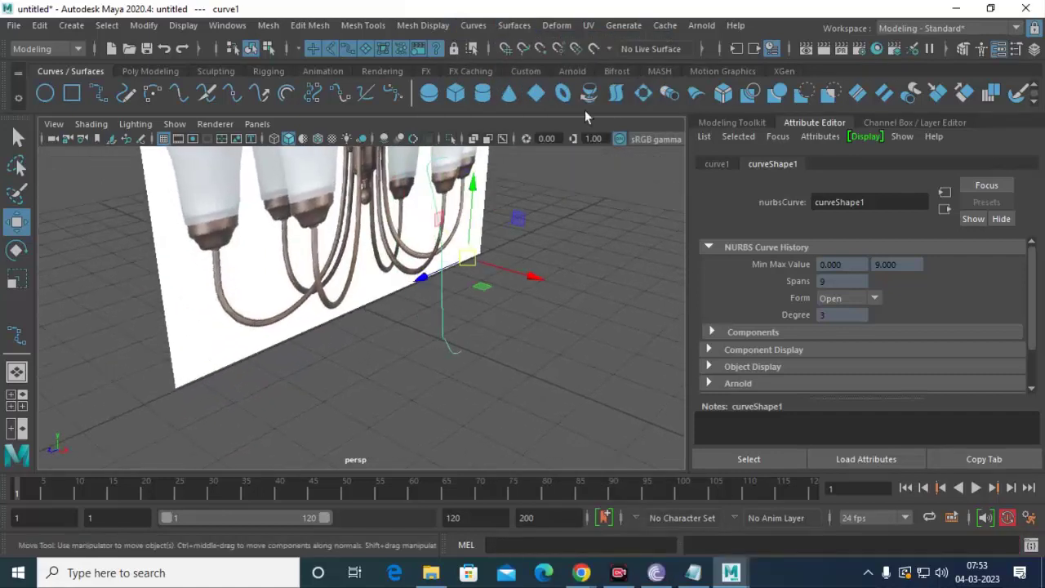
left_click(515, 25)
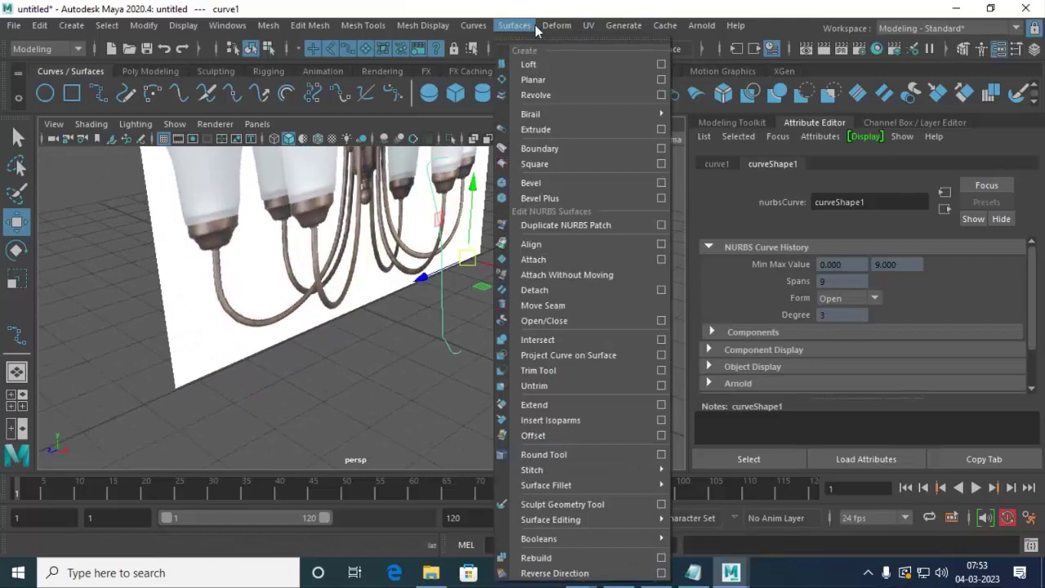
left_click(584, 94)
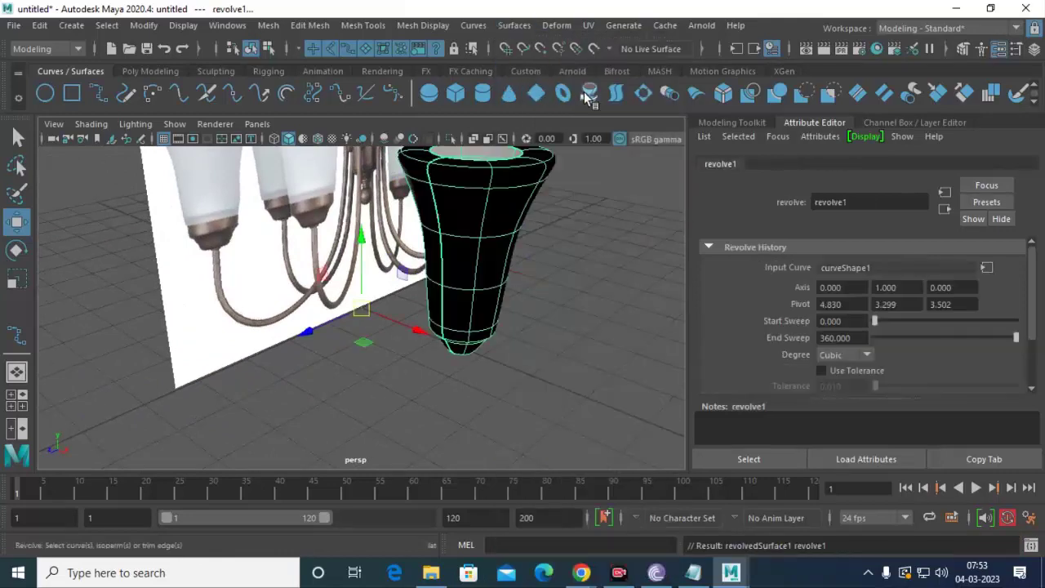
mouse_move(599, 276)
left_mouse_down("alt")
mouse_move(537, 303)
mouse_move(545, 278)
left_mouse_up("alt")
scroll(326, 228, "up", 3)
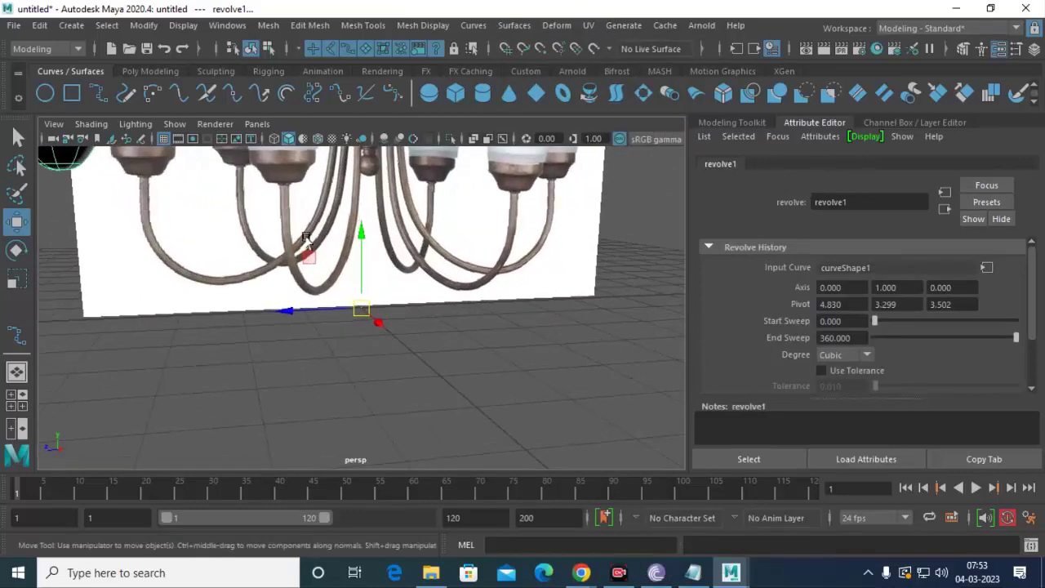
mouse_move(287, 211)
left_mouse_down("alt")
mouse_move(356, 278)
mouse_move(356, 269)
left_mouse_up("alt")
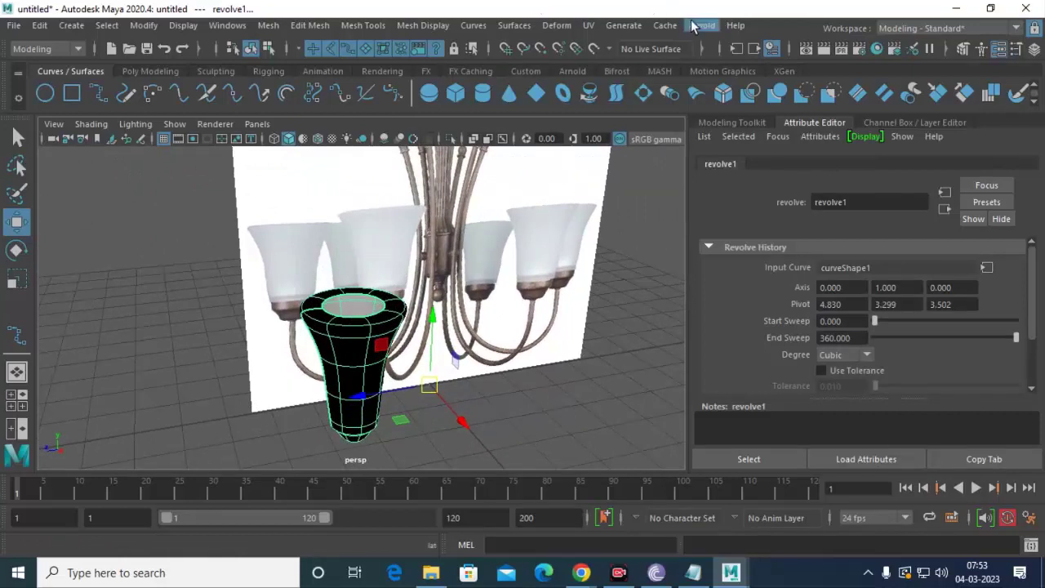
Try reversing the shade's normals from the mesh display commands, then reselect it.
left_click(381, 27)
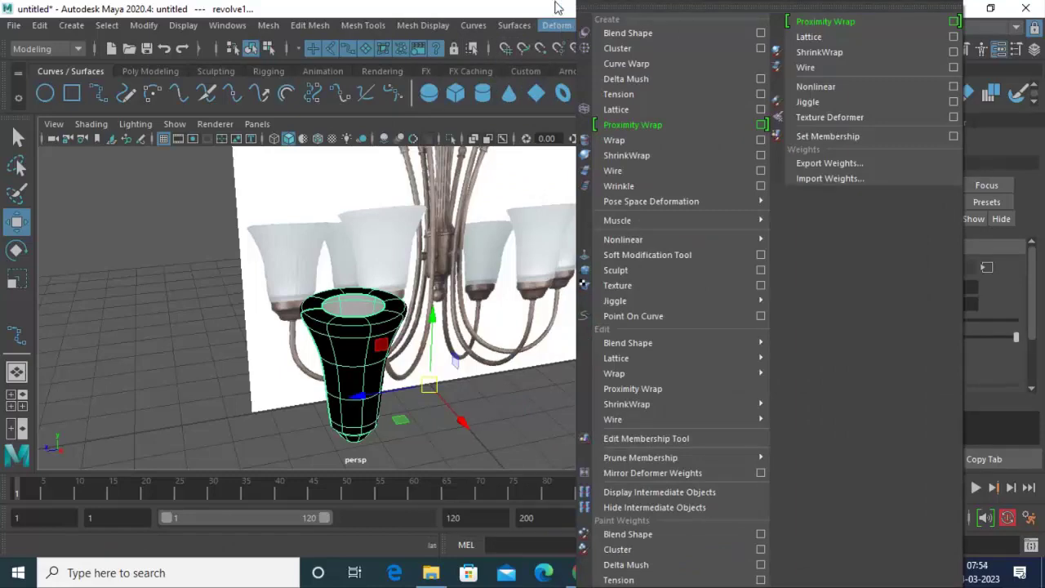
left_click(563, 28)
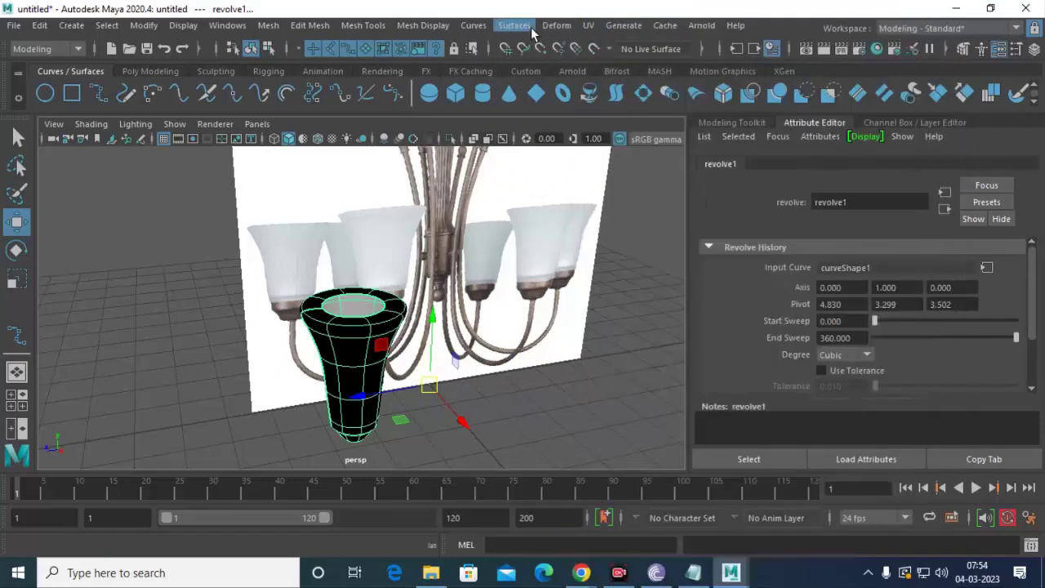
left_click(430, 27)
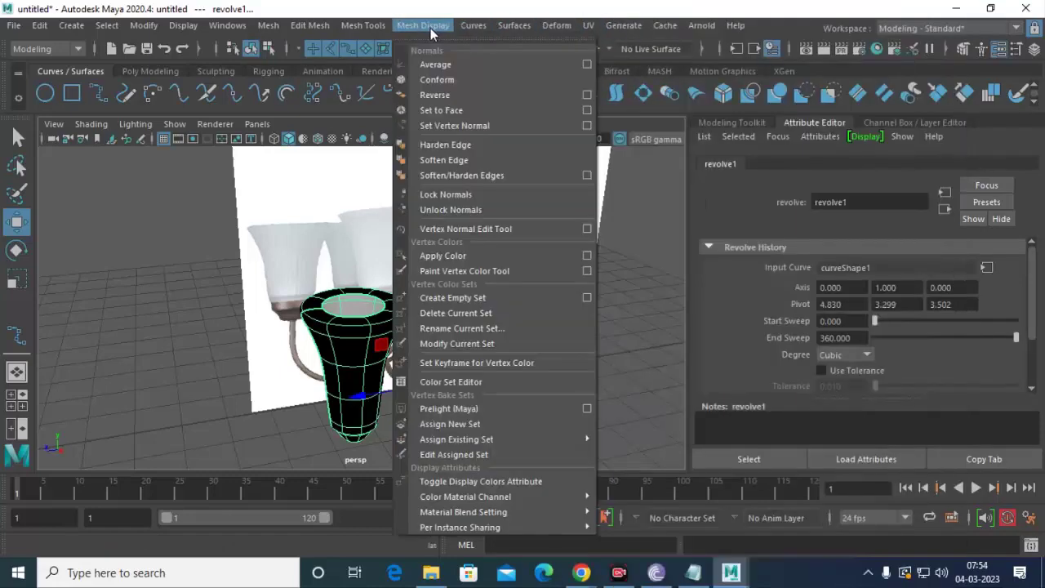
left_click(469, 97)
left_click(370, 328)
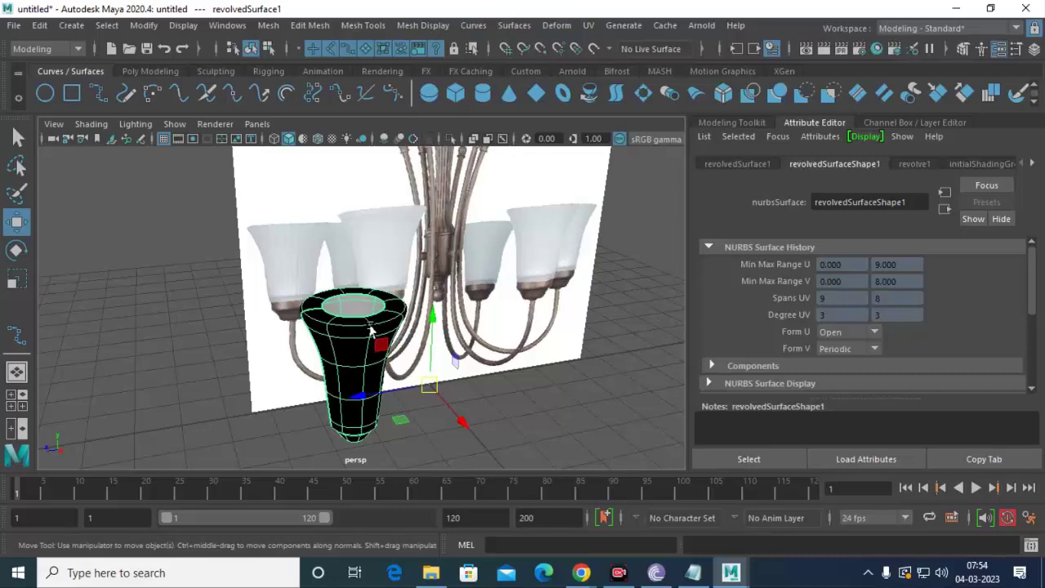
Apply Surfaces > Reverse Direction to flip the revolved shade's surface in U.
left_click(557, 25)
mouse_move(632, 125)
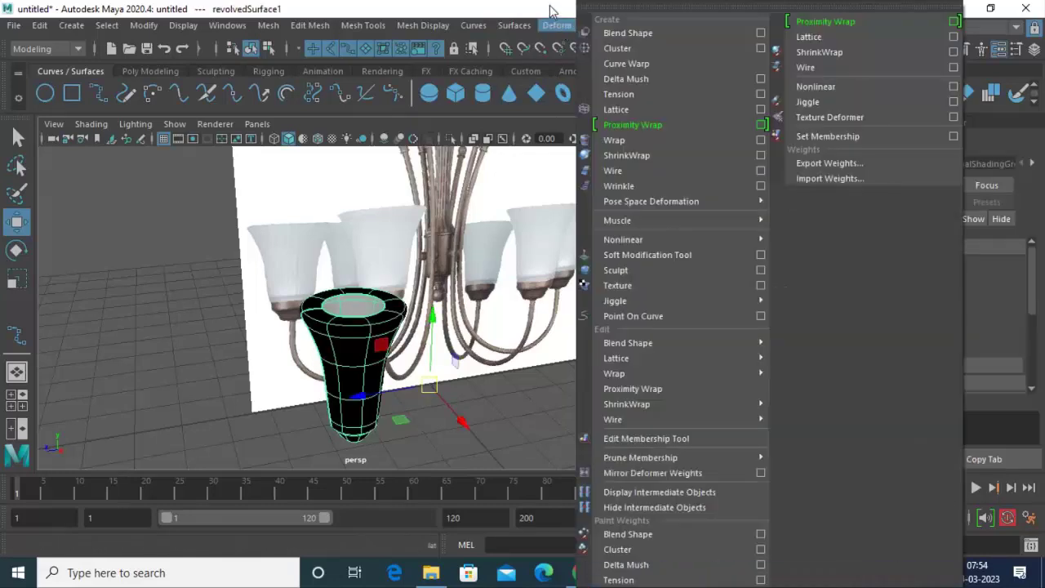
left_click(551, 11)
left_click(514, 25)
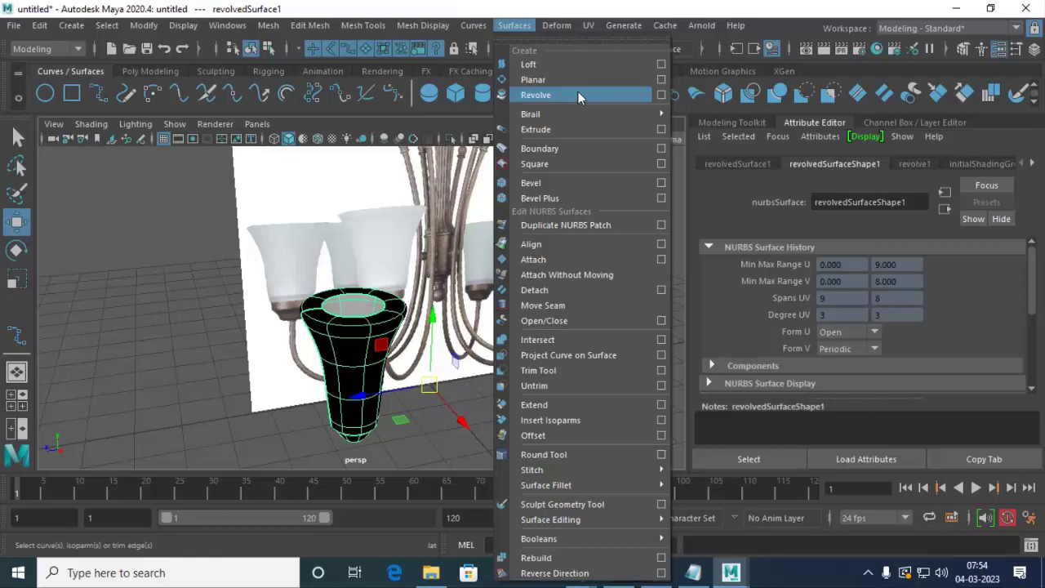
left_click(602, 573)
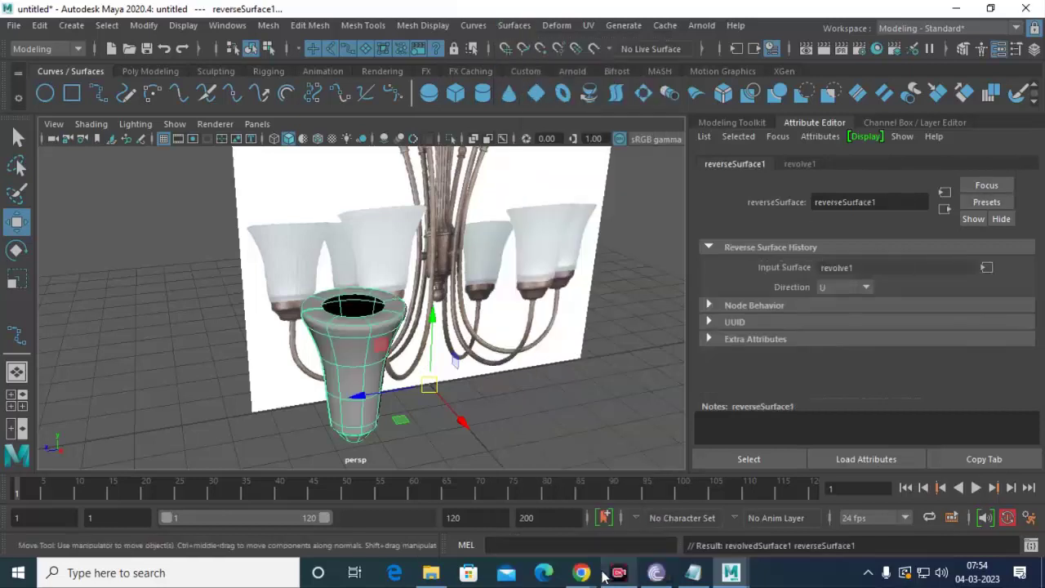
left_click(506, 27)
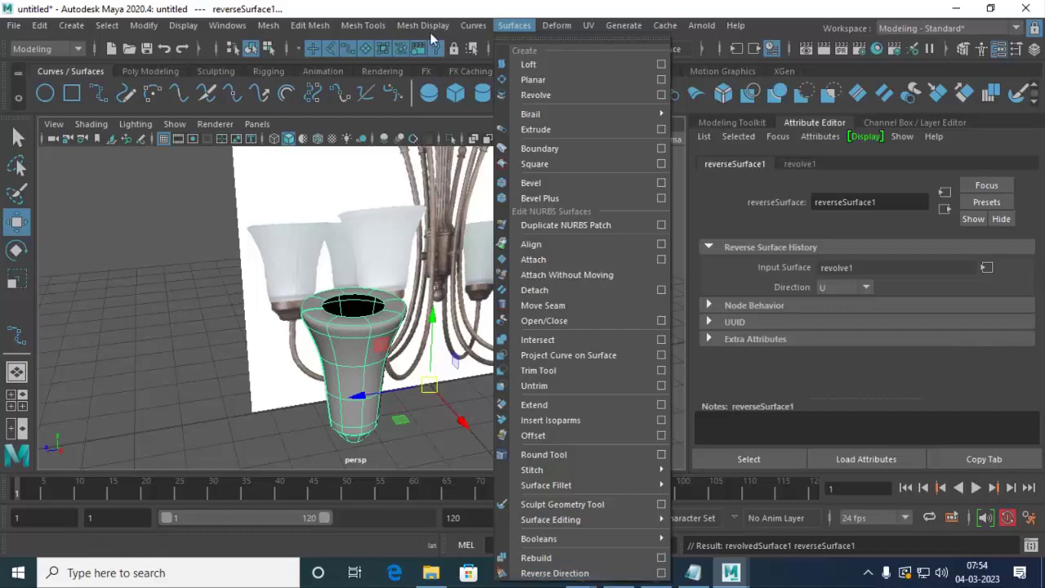
left_click(308, 24)
left_click(308, 25)
Reverse revolvedSurface1's direction again and put the shade into control-vertex editing.
left_click(595, 575)
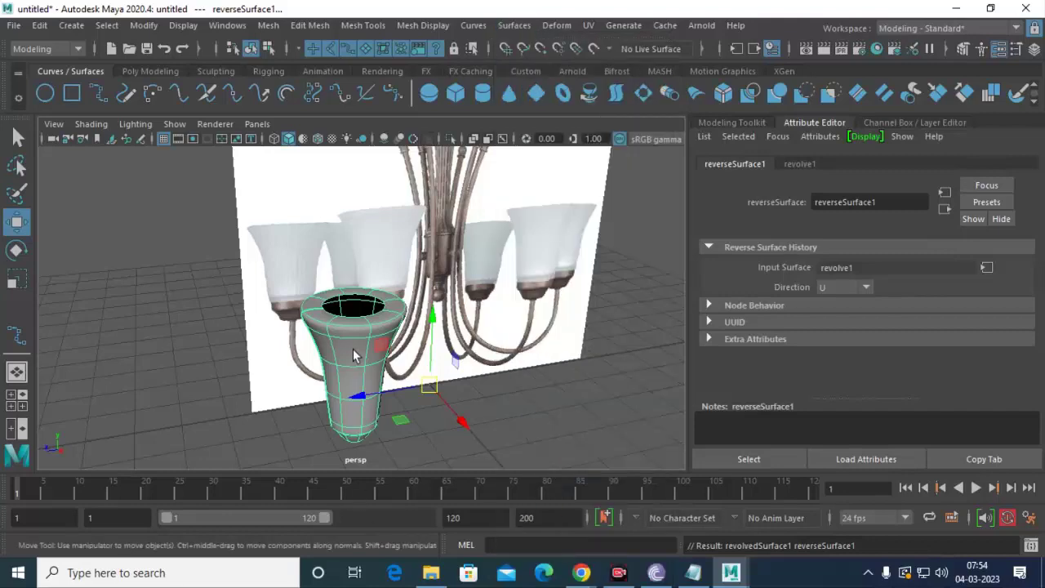
left_click_drag(359, 375, 284, 382, "alt")
right_click_drag(284, 382, 93, 190)
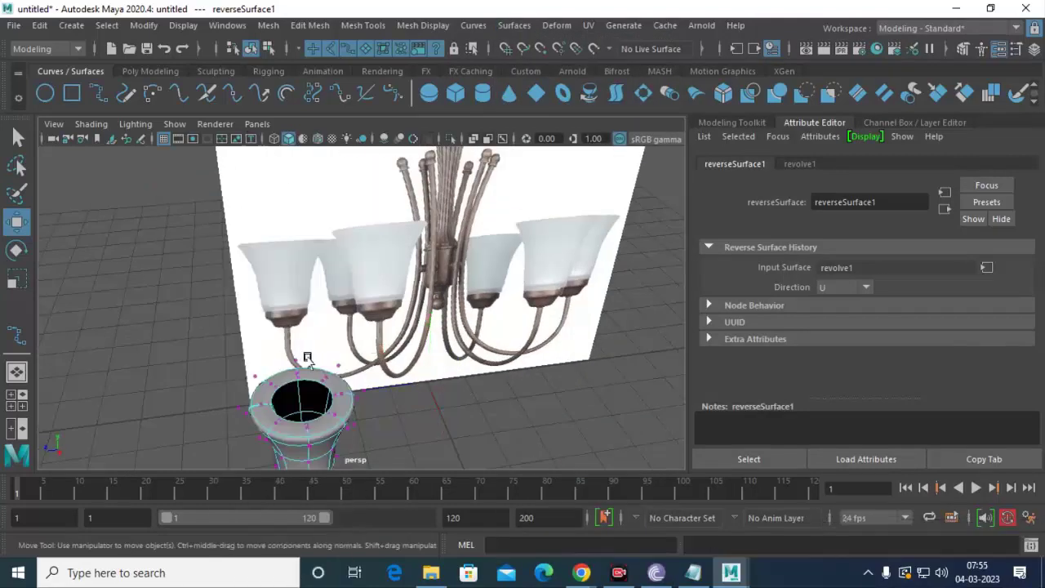
left_click_drag(326, 343, 367, 359, "alt")
scroll(367, 359, "up", 3)
scroll(367, 359, "up", 2)
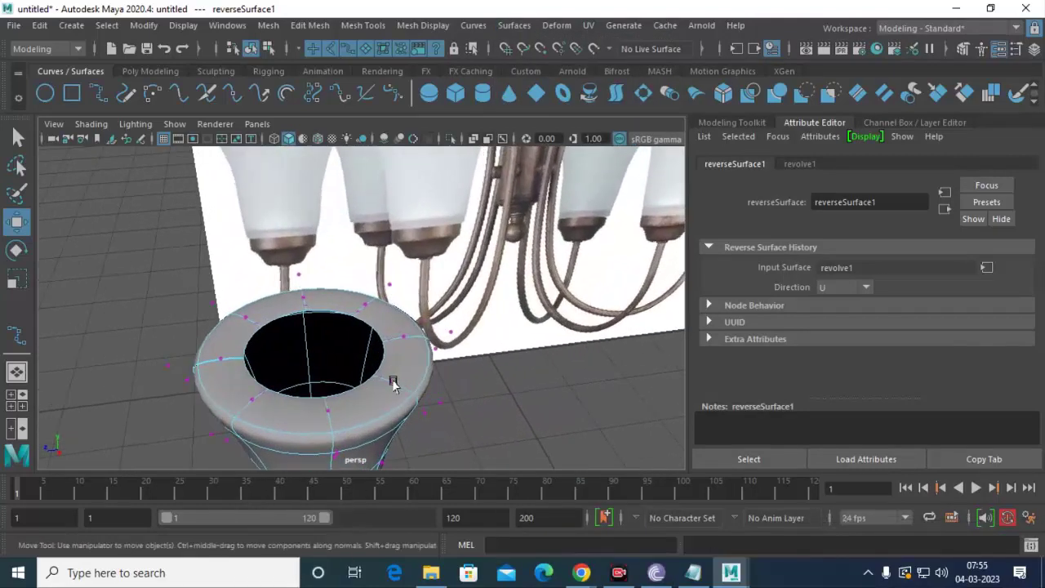
left_click(228, 366)
left_click(234, 356)
mouse_move(238, 195)
right_mouse_down()
mouse_move(77, 267)
mouse_move(181, 318)
right_mouse_up()
Pull two profile points outward to widen the shade's rim and reshape its sides.
left_click(243, 359)
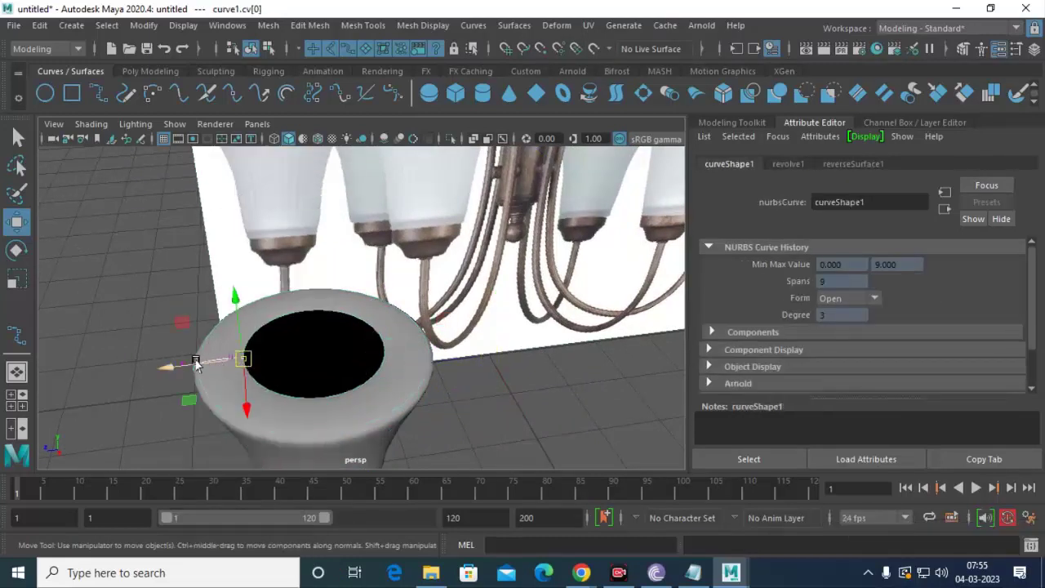
mouse_move(192, 364)
left_mouse_down()
mouse_move(163, 366)
mouse_move(236, 364)
mouse_move(147, 361)
mouse_move(294, 369)
mouse_move(287, 355)
left_mouse_up()
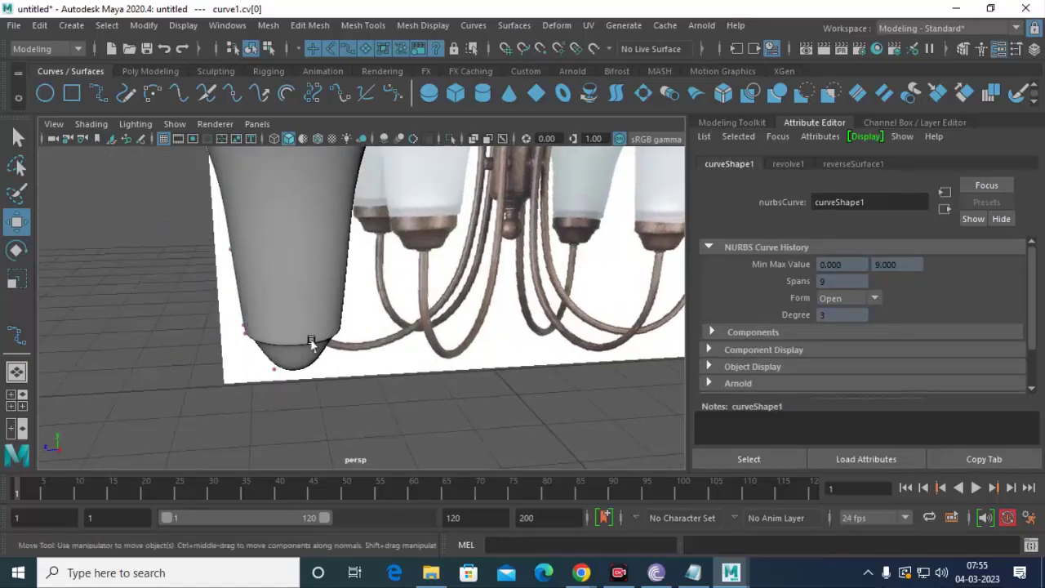
mouse_move(288, 354)
right_mouse_down("alt")
mouse_move(327, 303)
mouse_move(371, 291)
right_mouse_up("alt")
left_click_drag(372, 292, 291, 354, "alt")
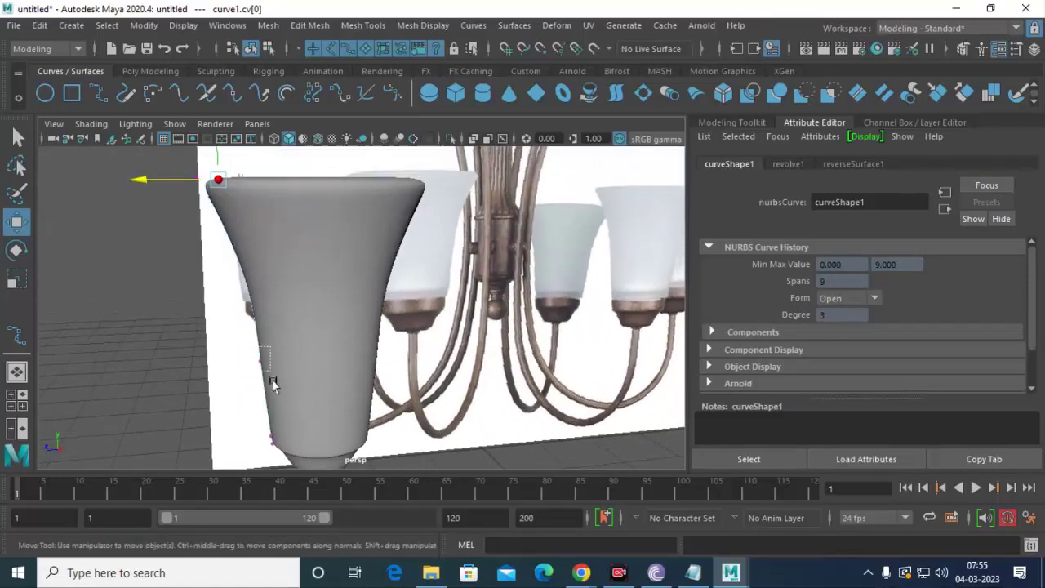
left_click(236, 364)
mouse_move(227, 365)
left_mouse_down()
mouse_move(200, 365)
mouse_move(228, 367)
mouse_move(218, 366)
left_mouse_up()
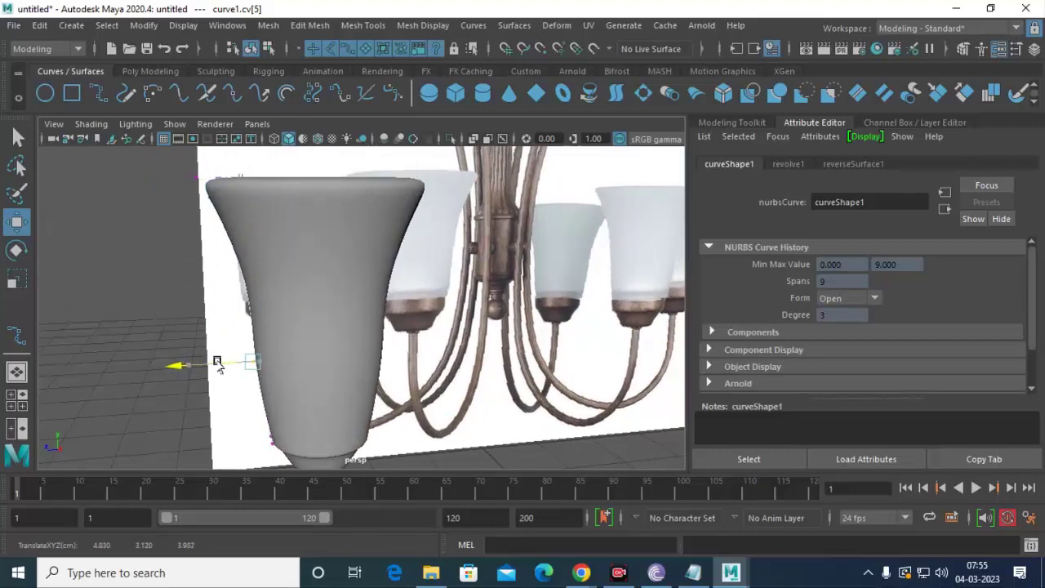
In the maximised side view, select the whole shade and nudge it slightly along its depth.
key("space")
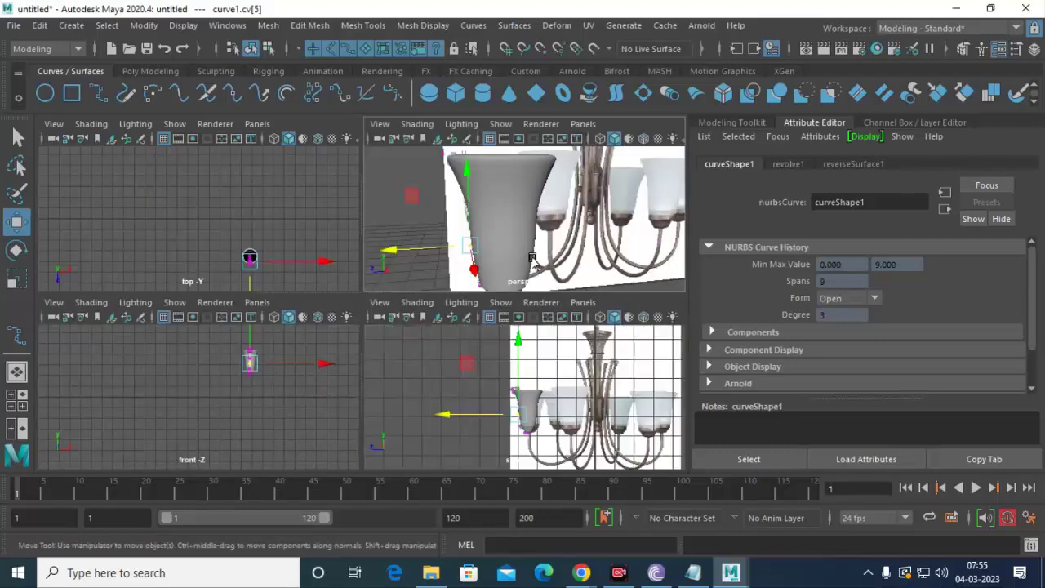
key("space")
scroll(350, 299, "up", 2)
scroll(391, 303, "up", 3)
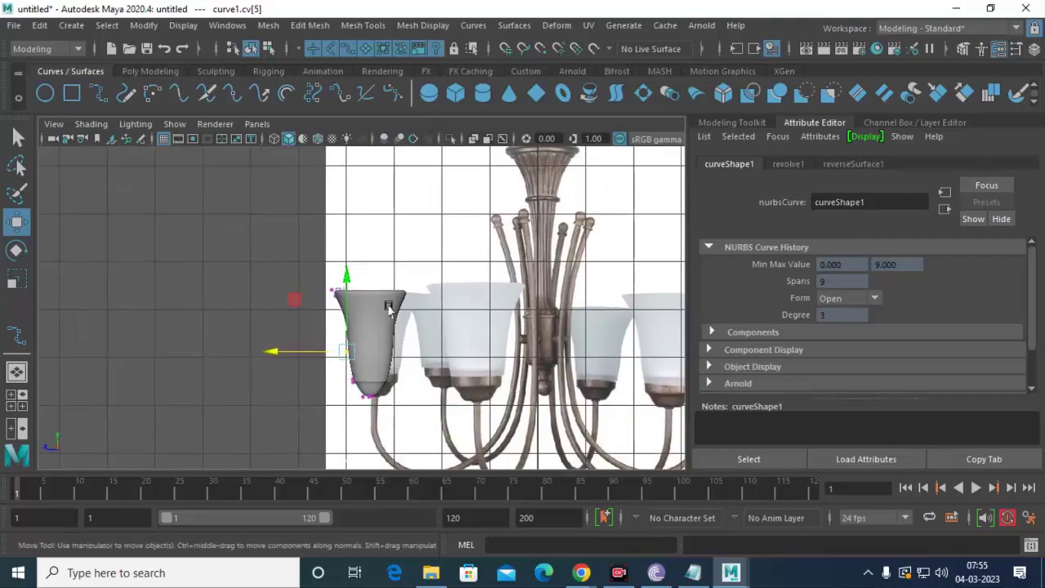
right_click_drag(392, 181, 459, 214)
left_click(384, 369)
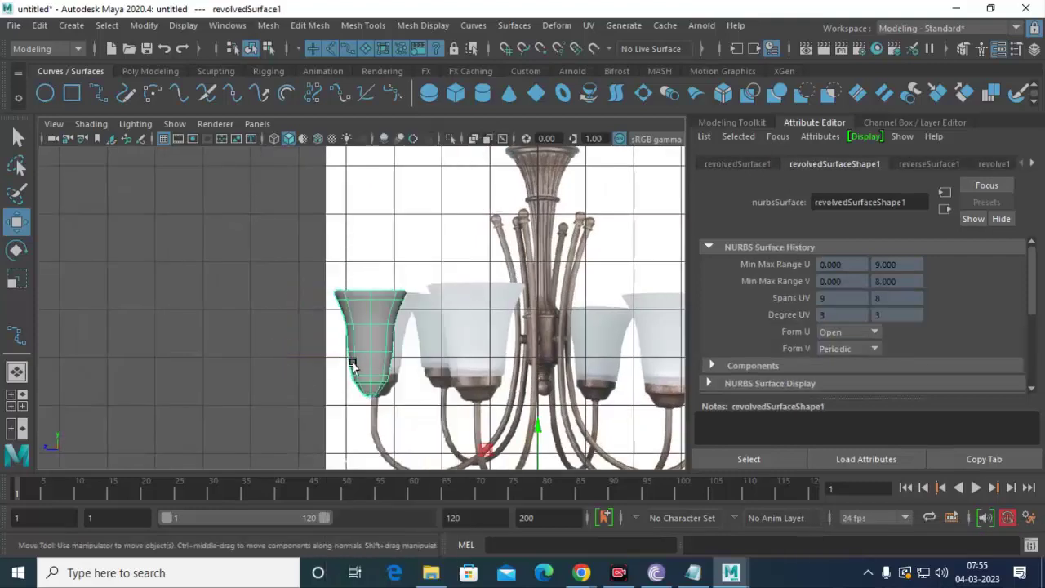
middle_click_drag(555, 402, 537, 320, "alt")
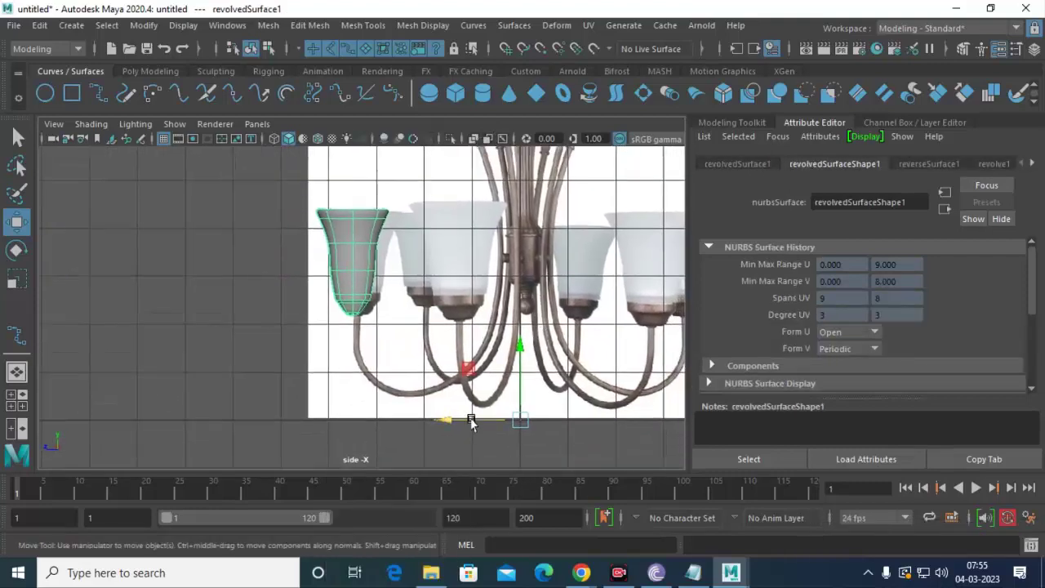
mouse_move(468, 423)
left_mouse_down()
mouse_move(479, 423)
mouse_move(471, 419)
left_mouse_up()
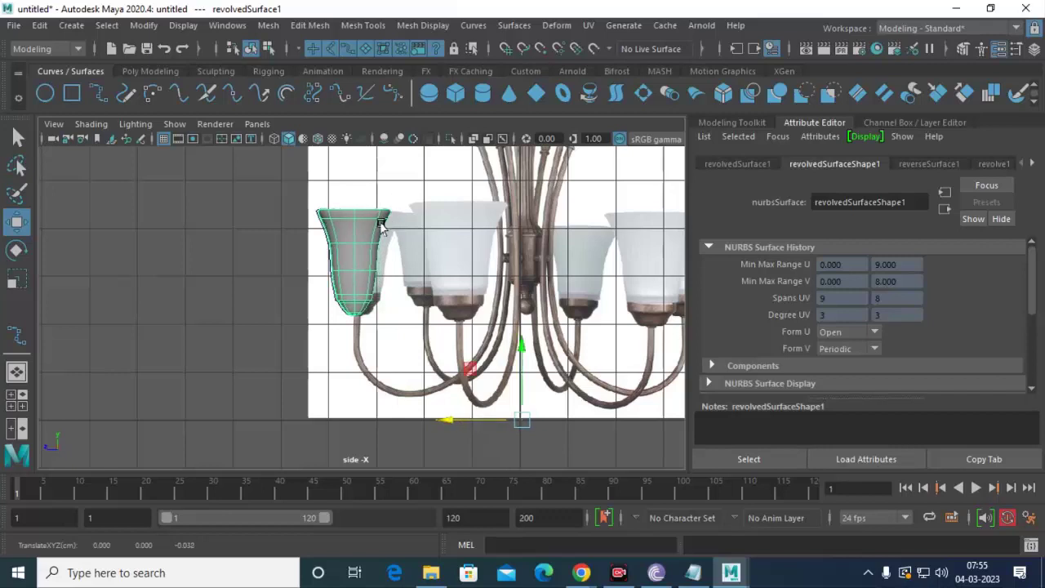
Select the shade's lower CV rows and widen its lower section to match the reference.
right_click_drag(374, 213, 290, 180)
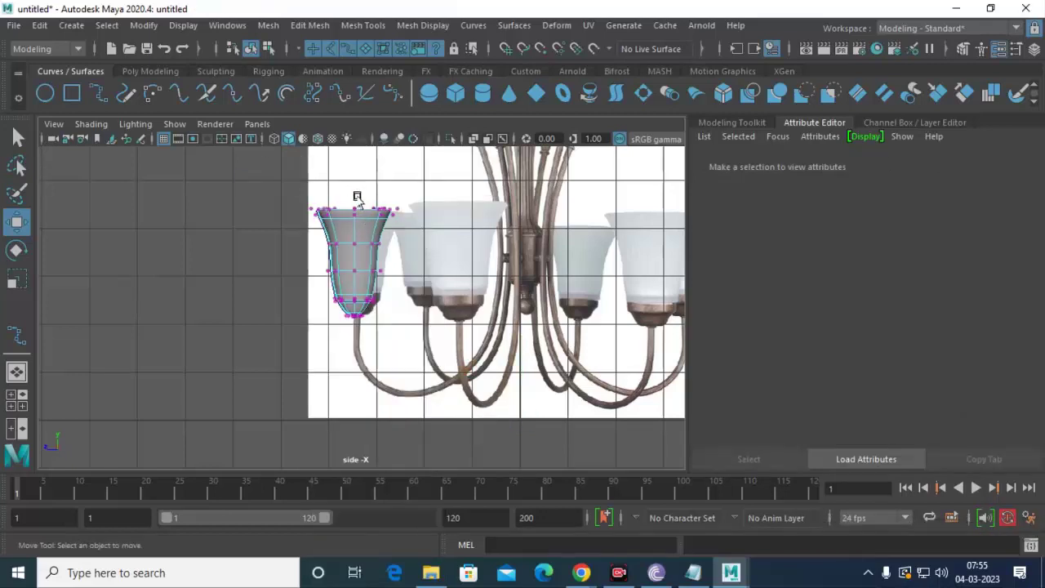
mouse_move(364, 195)
left_mouse_down()
mouse_move(404, 251)
mouse_move(390, 282)
left_mouse_up()
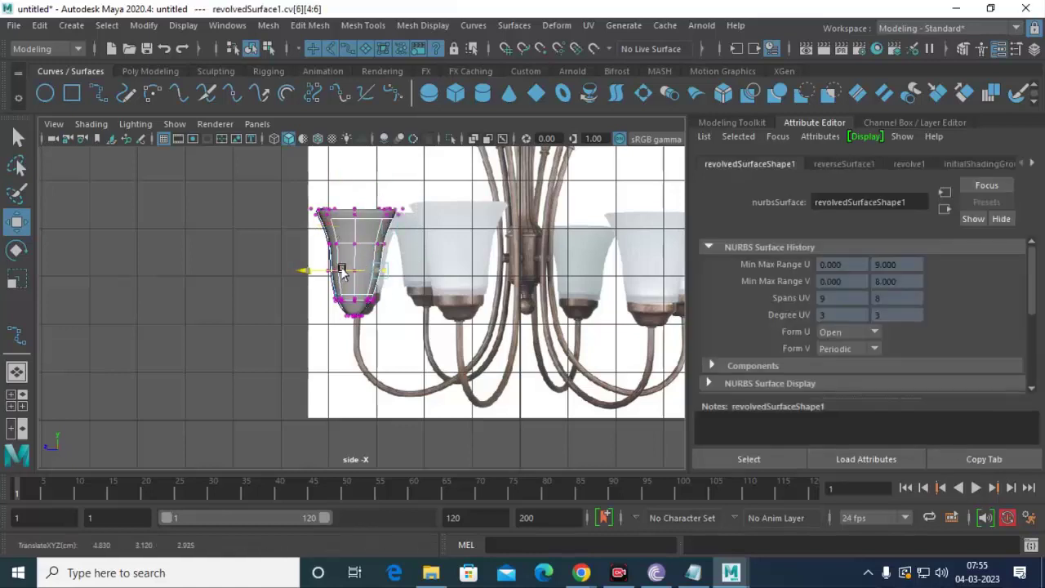
scroll(380, 318, "up", 1)
scroll(382, 322, "up", 5)
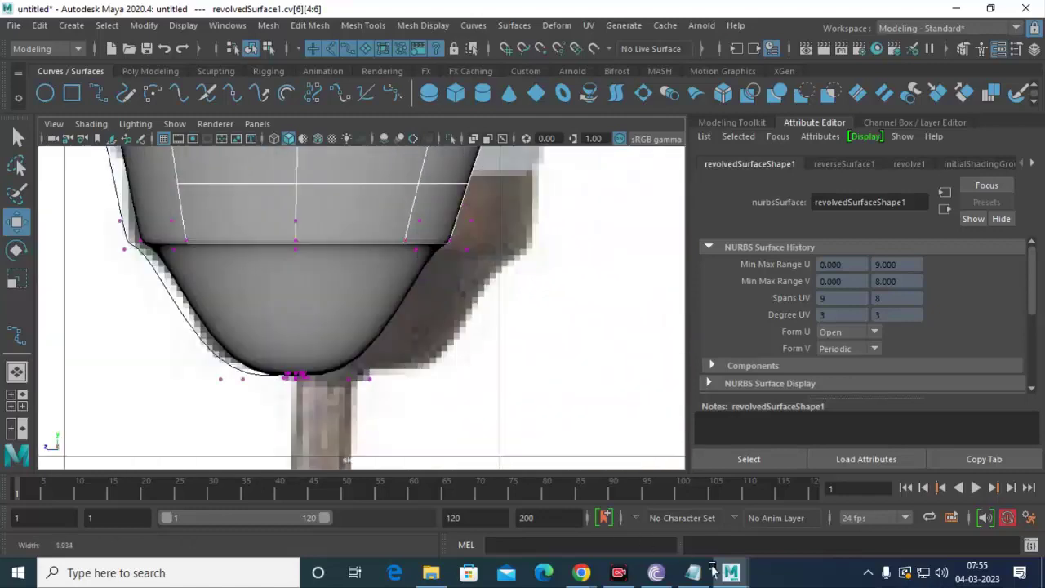
scroll(384, 330, "up", 1)
scroll(384, 333, "down", 5)
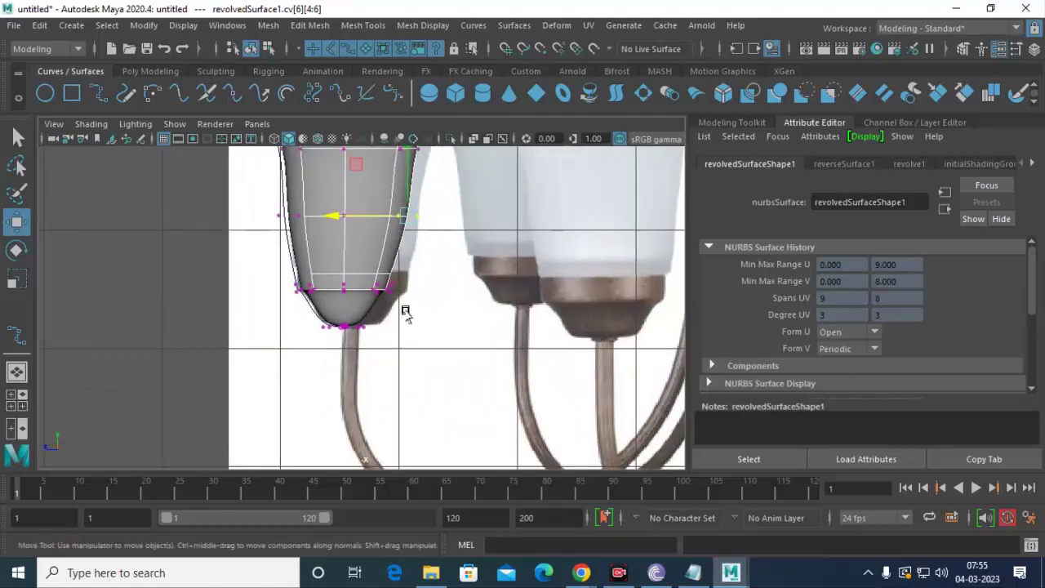
left_click_drag(354, 262, 419, 311)
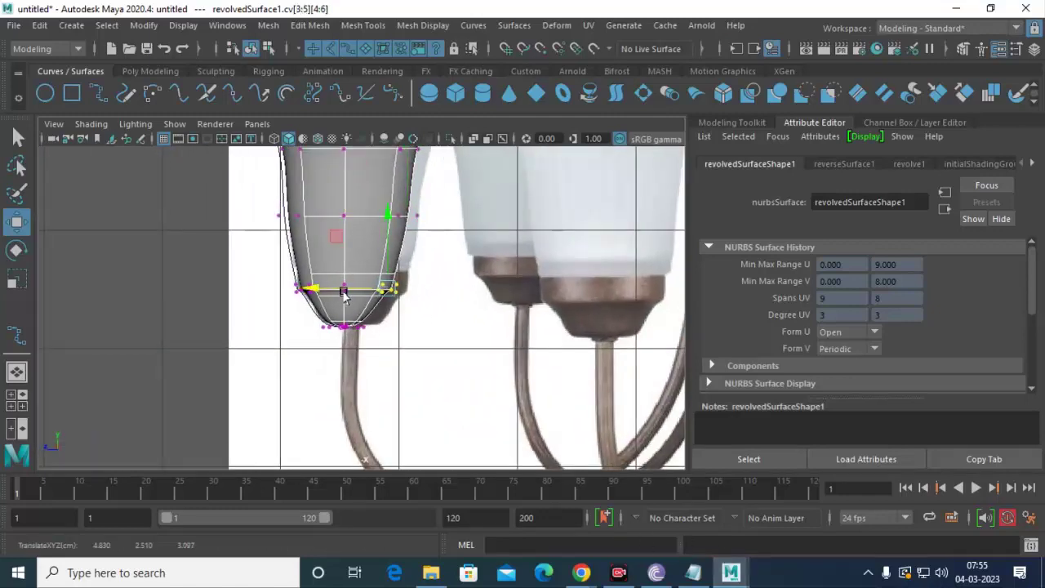
left_click_drag(352, 296, 352, 293)
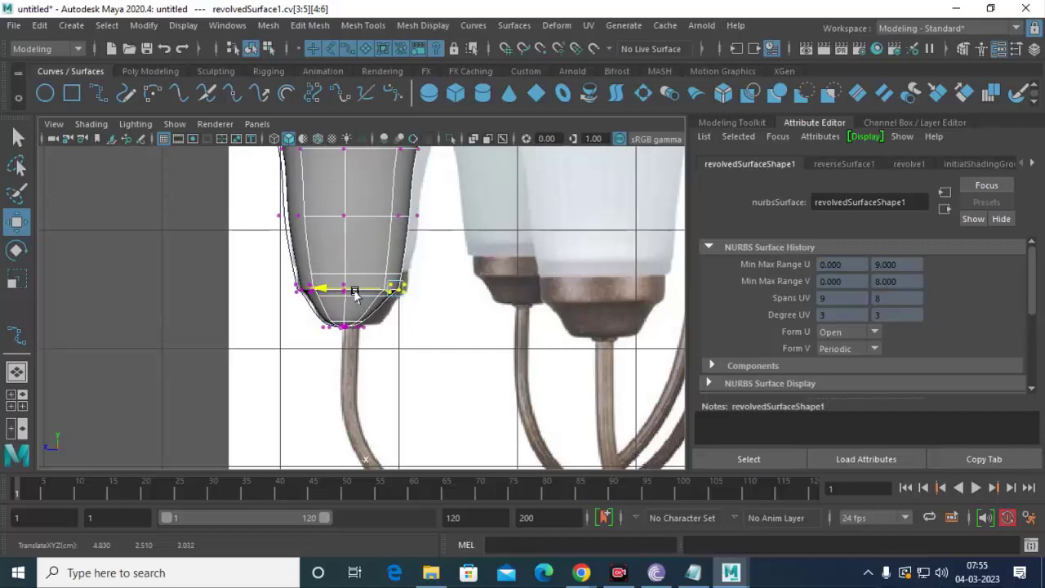
Move the bottom CVs outward so the base follows the reference cup outline.
scroll(350, 359, "up", 2)
scroll(349, 384, "up", 4)
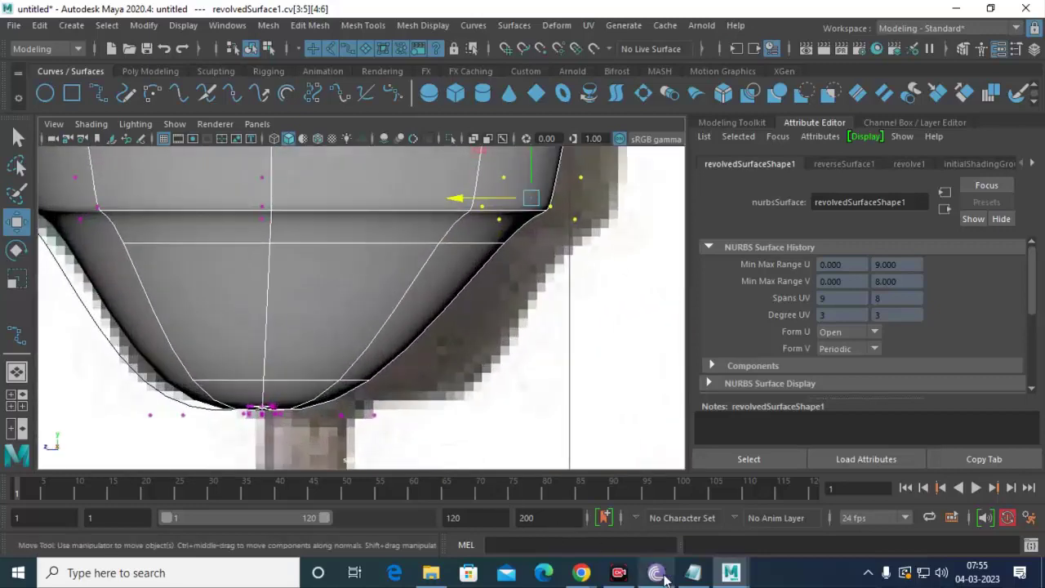
scroll(351, 408, "up", 2)
left_click(351, 416)
left_click_drag(351, 416, 371, 418)
left_click_drag(216, 361, 304, 434)
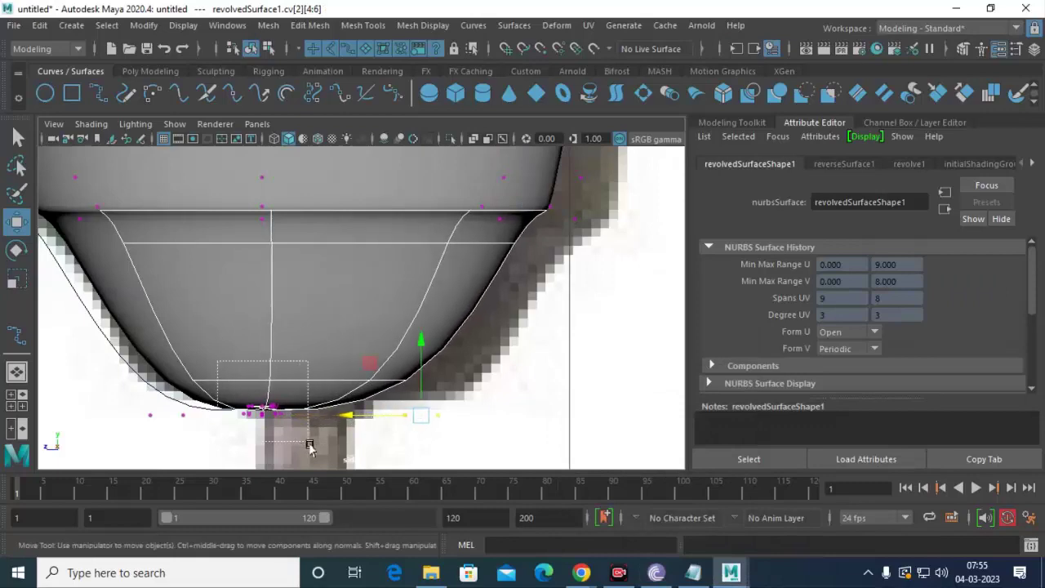
Return the shade to object mode and zoom out to review it.
scroll(302, 302, "down", 5)
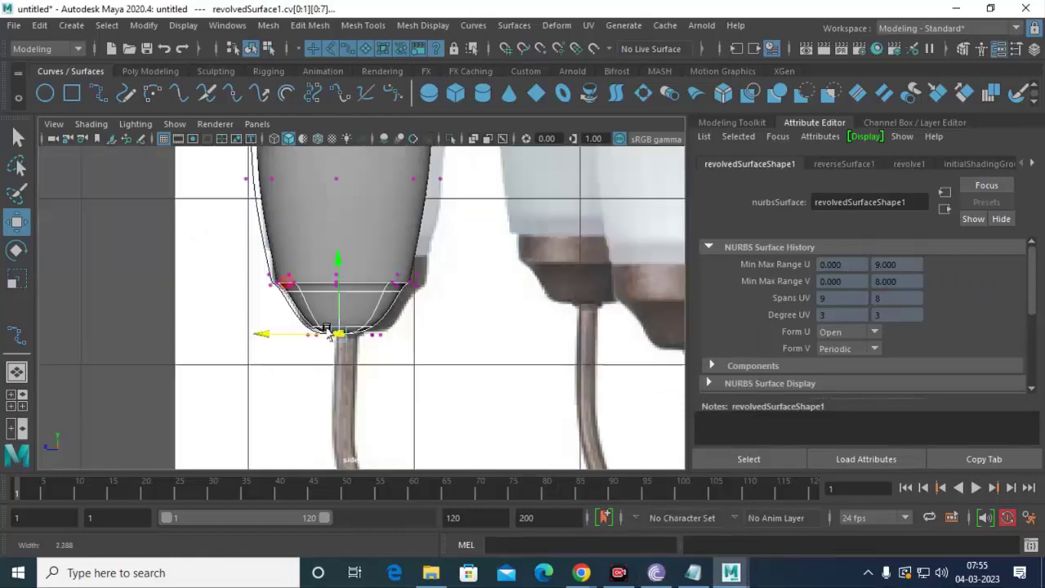
scroll(308, 306, "down", 1)
scroll(308, 307, "up", 2)
scroll(309, 307, "down", 2)
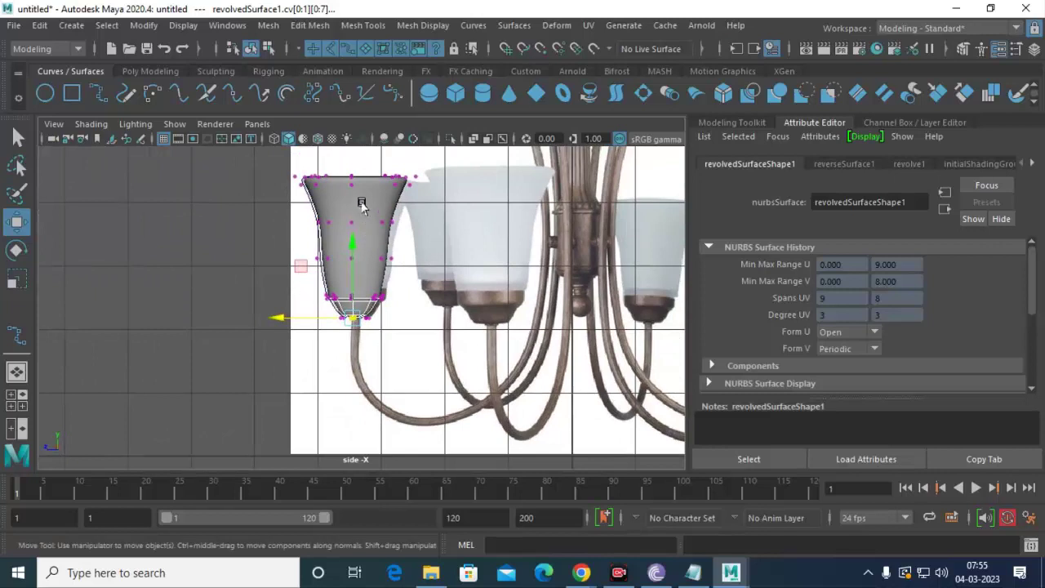
right_click_drag(365, 181, 457, 93)
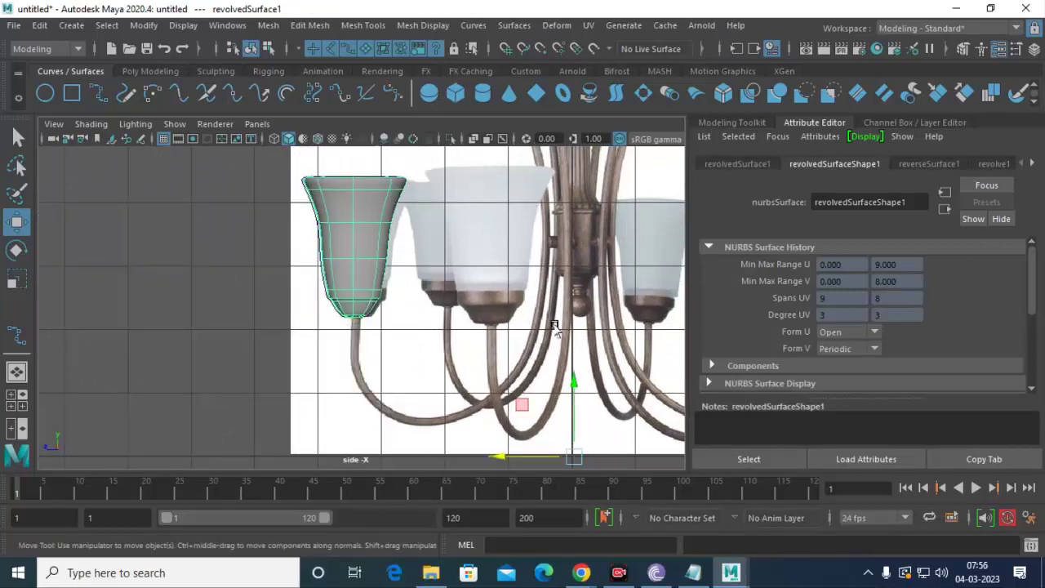
scroll(547, 323, "down", 2)
scroll(526, 308, "down", 1)
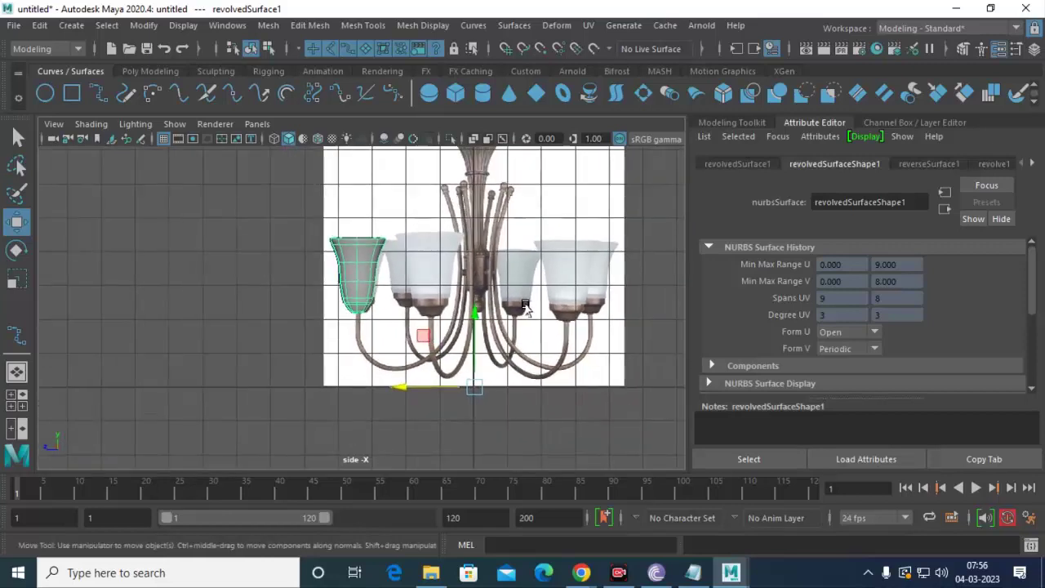
Start an EP curve below the shade and trace the arm's lower bend.
left_click(101, 95)
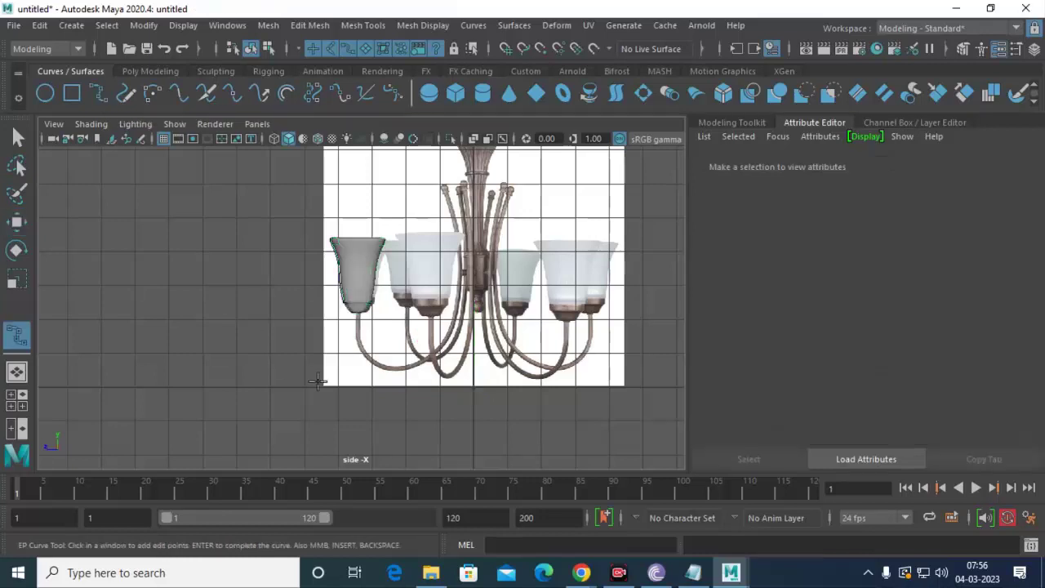
scroll(359, 318, "up", 1)
scroll(366, 335, "up", 2)
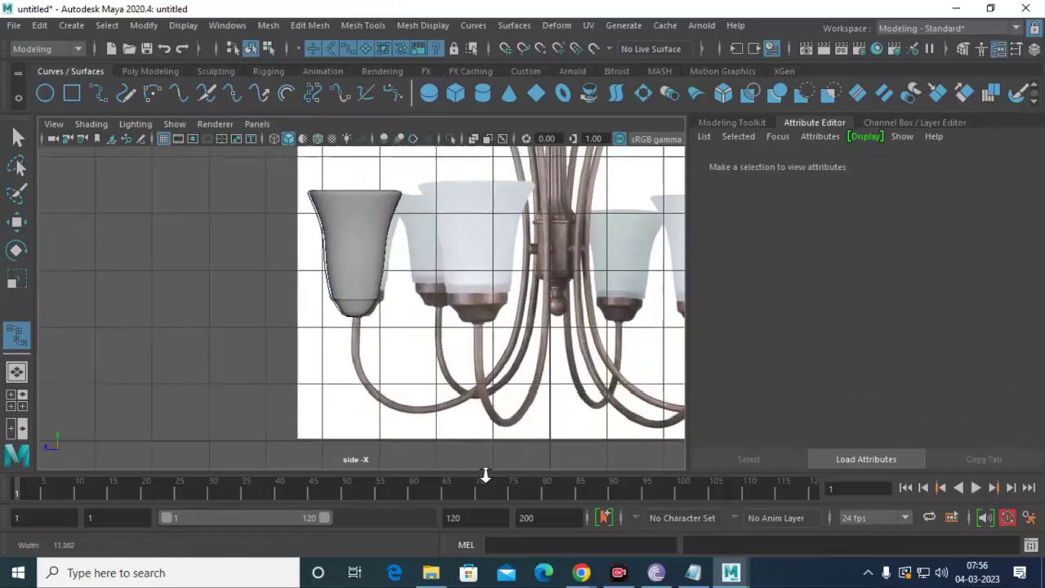
scroll(374, 355, "up", 2)
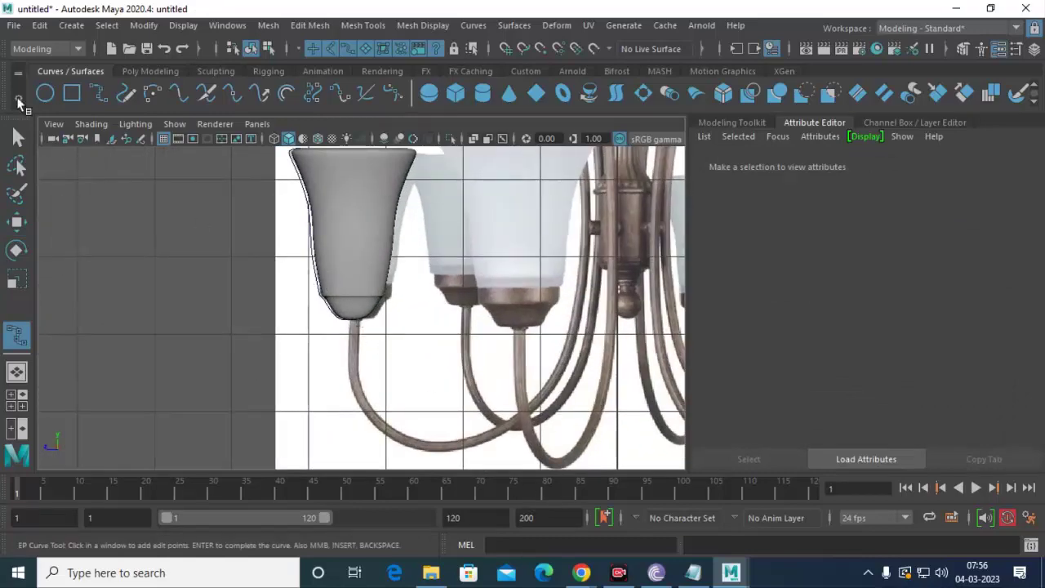
left_click(353, 318)
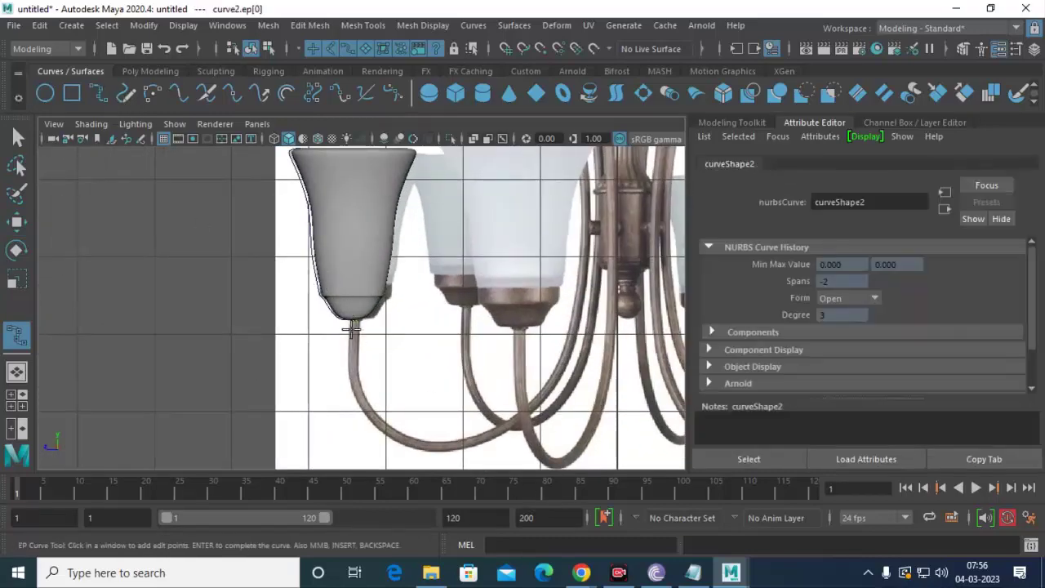
left_click(369, 408)
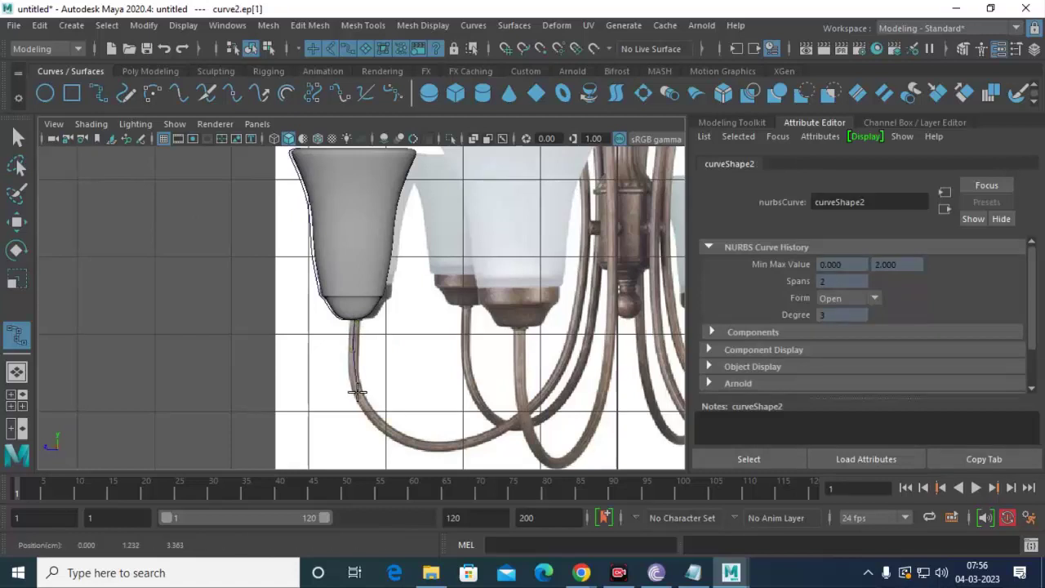
left_click(382, 426)
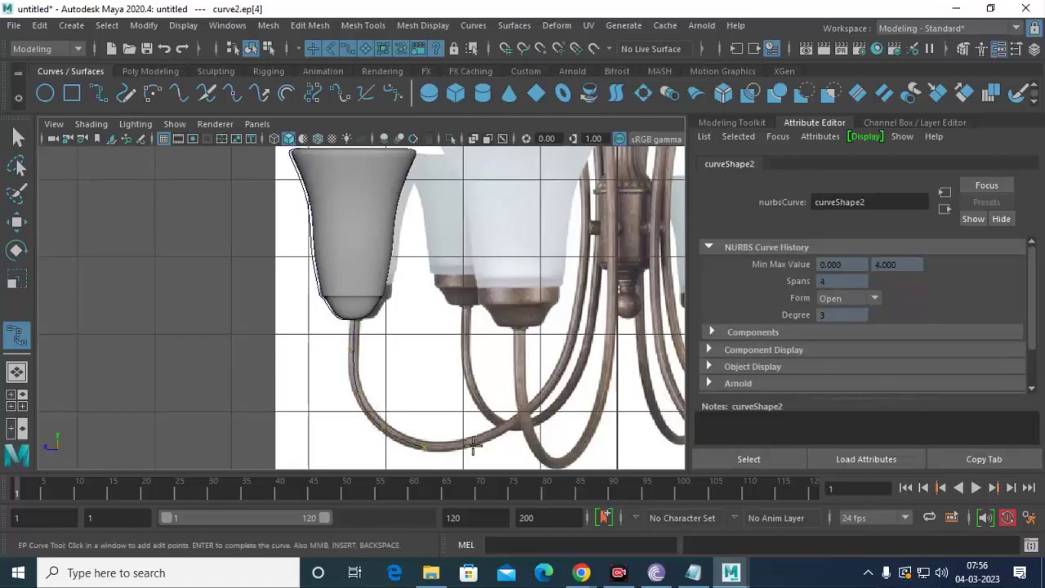
left_click(424, 444)
left_click(481, 440)
left_click(514, 419)
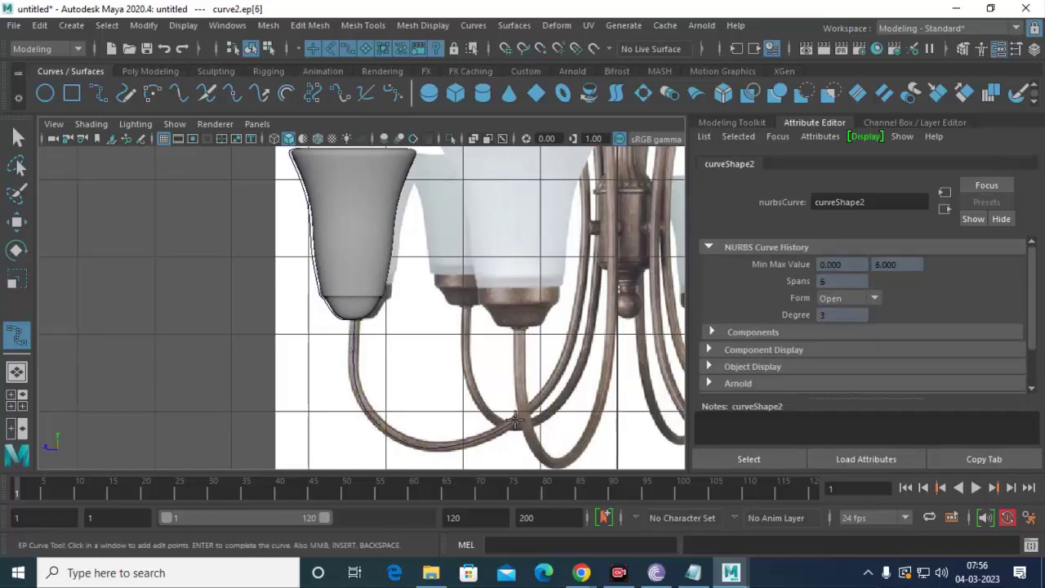
Continue the curve up the rising arm toward the chandelier's central stem.
left_click(552, 380)
left_click(571, 334)
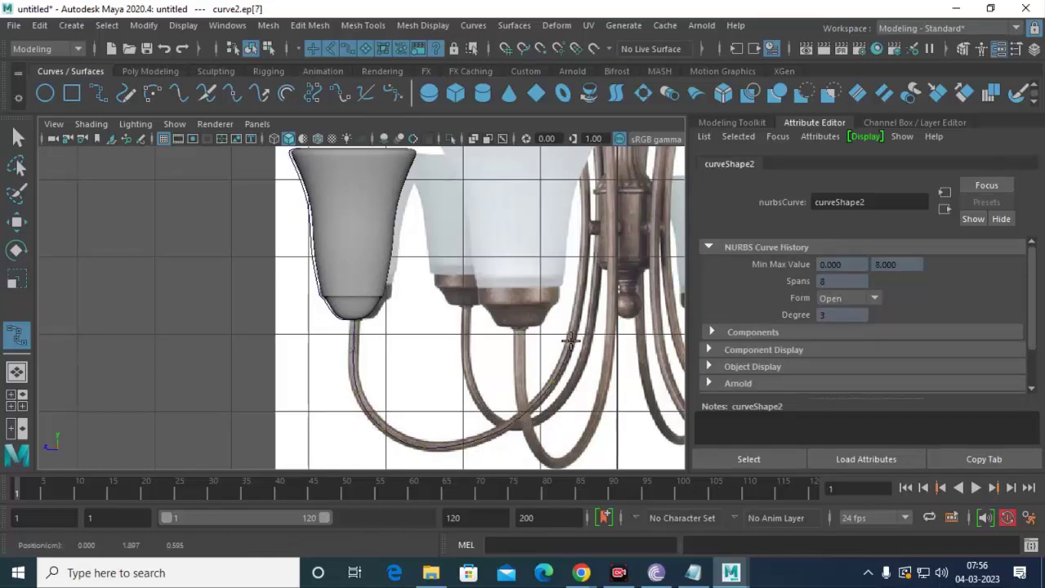
left_click(580, 296)
left_click(584, 252)
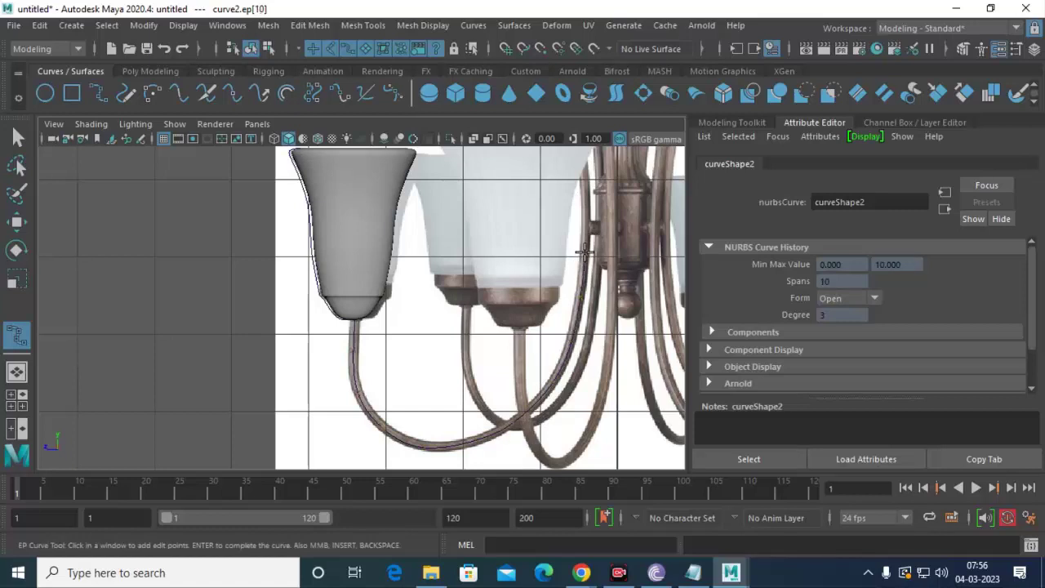
key("Return")
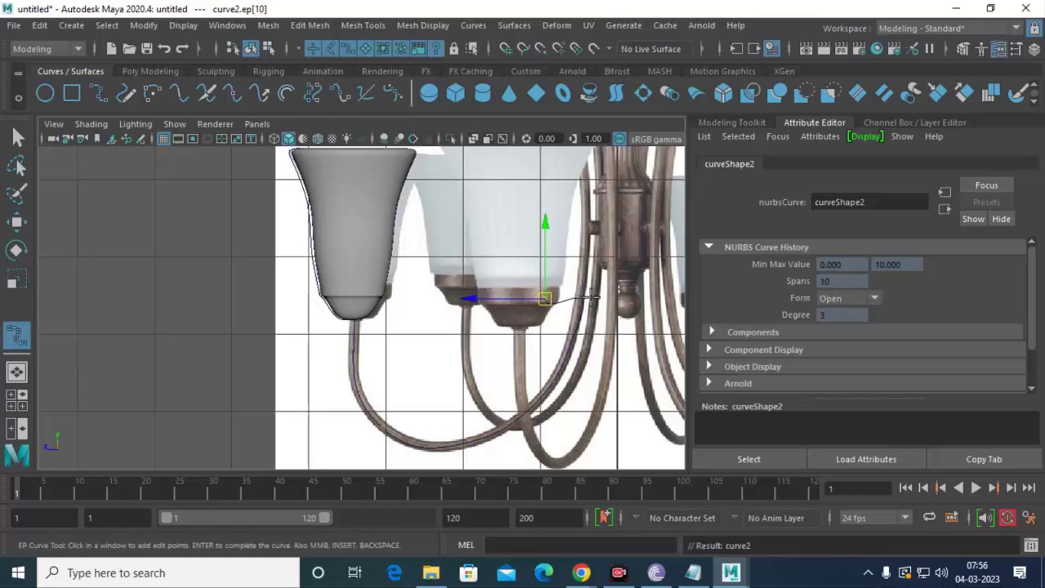
middle_click_drag(617, 280, 496, 326, "alt")
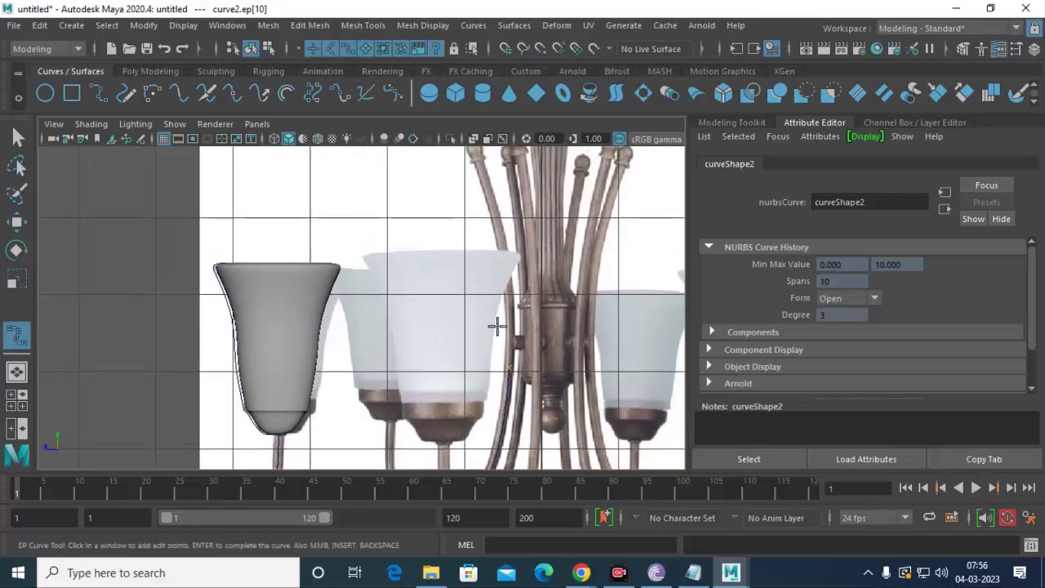
left_click(500, 240)
left_click(479, 163)
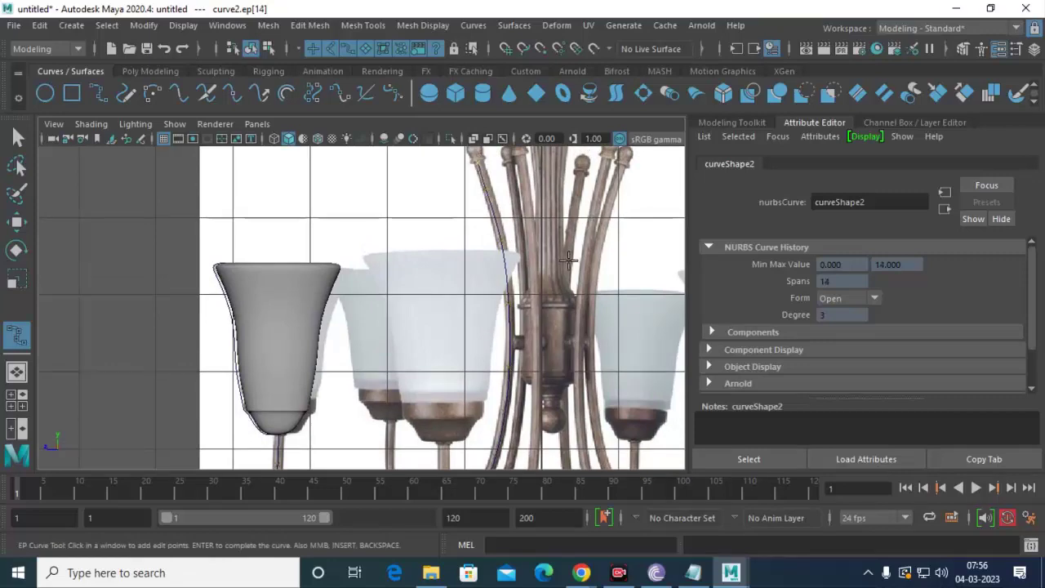
Finish curve2 and move it out along X toward the lamp shade.
key("Return")
key("w")
key("space")
key("space")
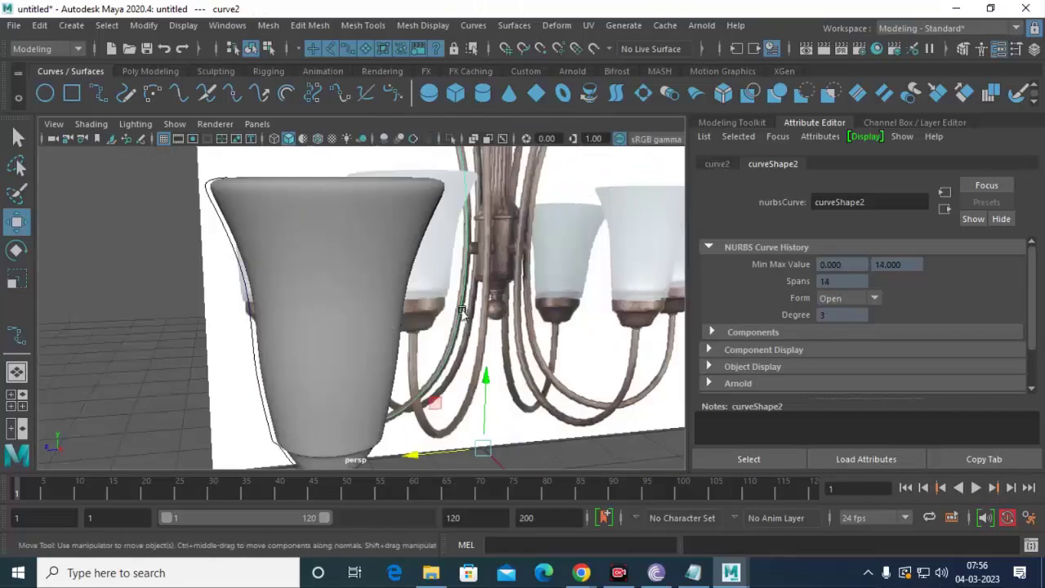
right_click_drag(457, 347, 468, 359, "alt")
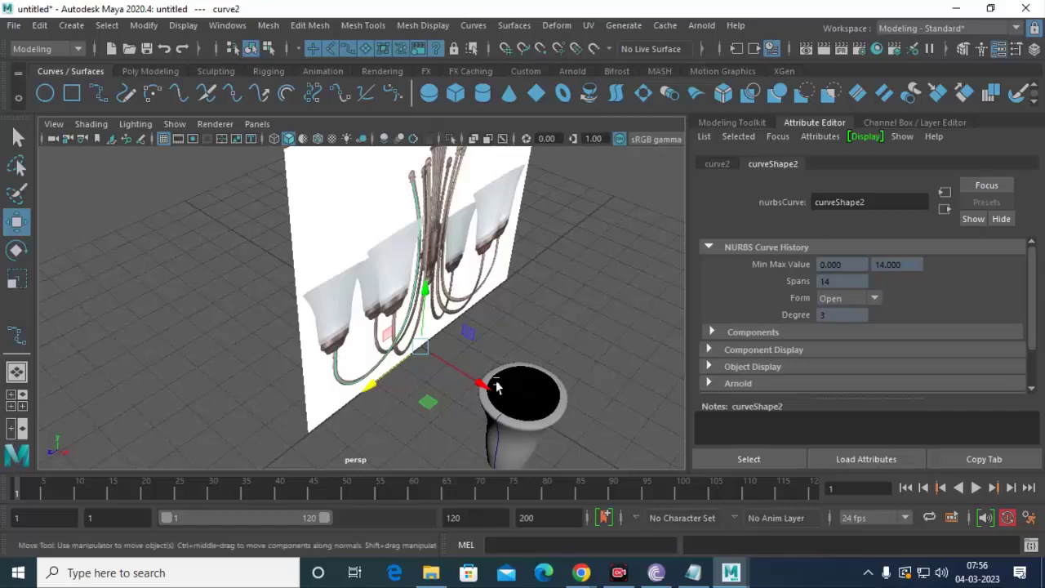
mouse_move(490, 385)
left_mouse_down()
mouse_move(612, 443)
mouse_move(639, 443)
mouse_move(437, 353)
mouse_move(381, 350)
left_mouse_up()
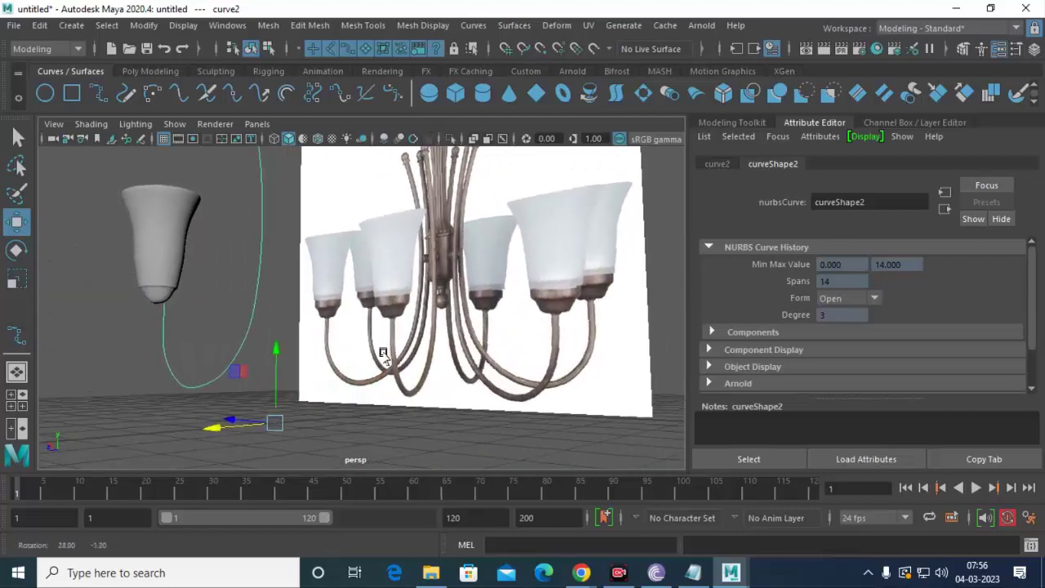
In a wireframe top view, slide curve2 along X to meet the shade, then check it in perspective.
key("space")
key("space")
scroll(584, 420, "up", 1)
scroll(555, 359, "up", 1)
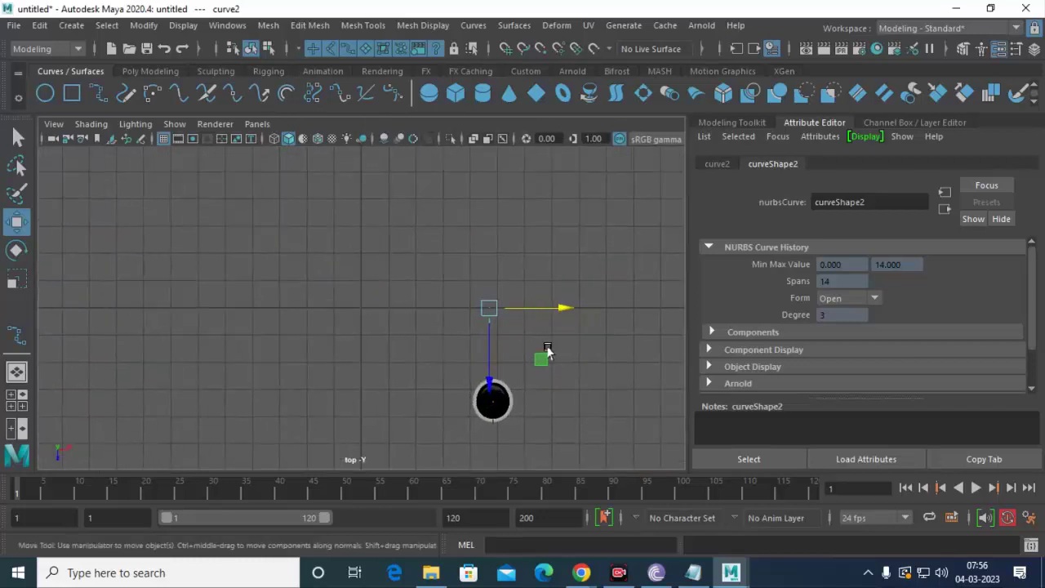
scroll(577, 373, "up", 1)
middle_click_drag(577, 373, 509, 345, "alt")
key("4")
scroll(560, 389, "up", 1)
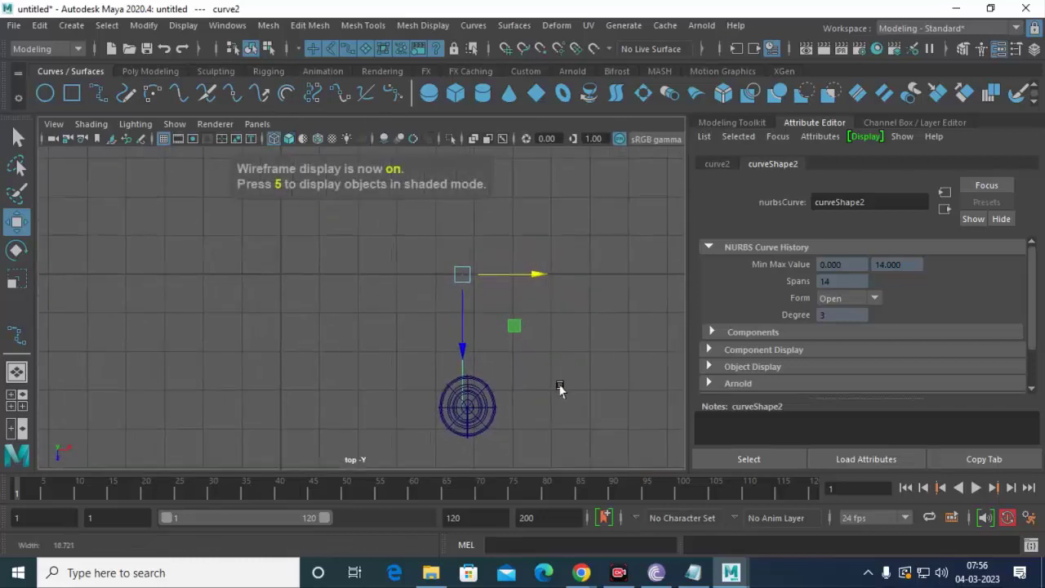
left_click_drag(541, 275, 543, 278)
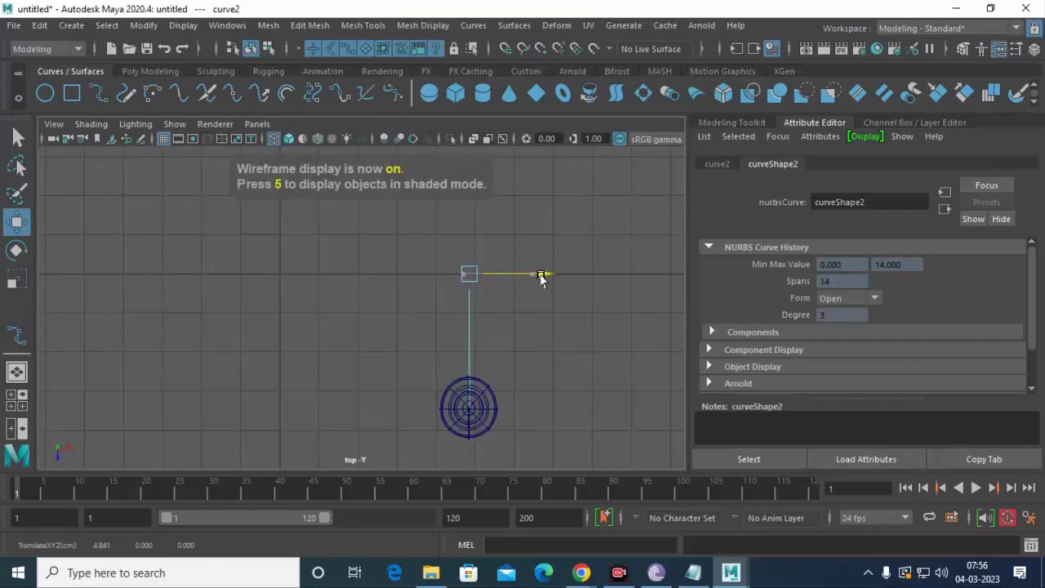
key("space")
key("space")
mouse_move(545, 177)
left_mouse_down("alt")
mouse_move(441, 319)
mouse_move(549, 332)
left_mouse_up("alt")
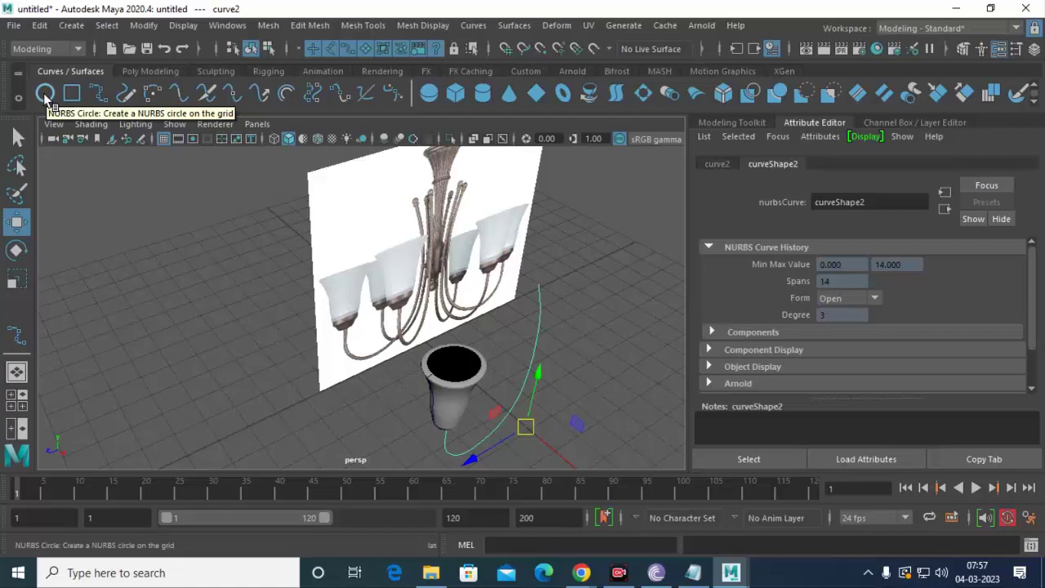
Create a NURBS circle and move it along X and Z toward curve2 in the top view.
left_click(45, 95)
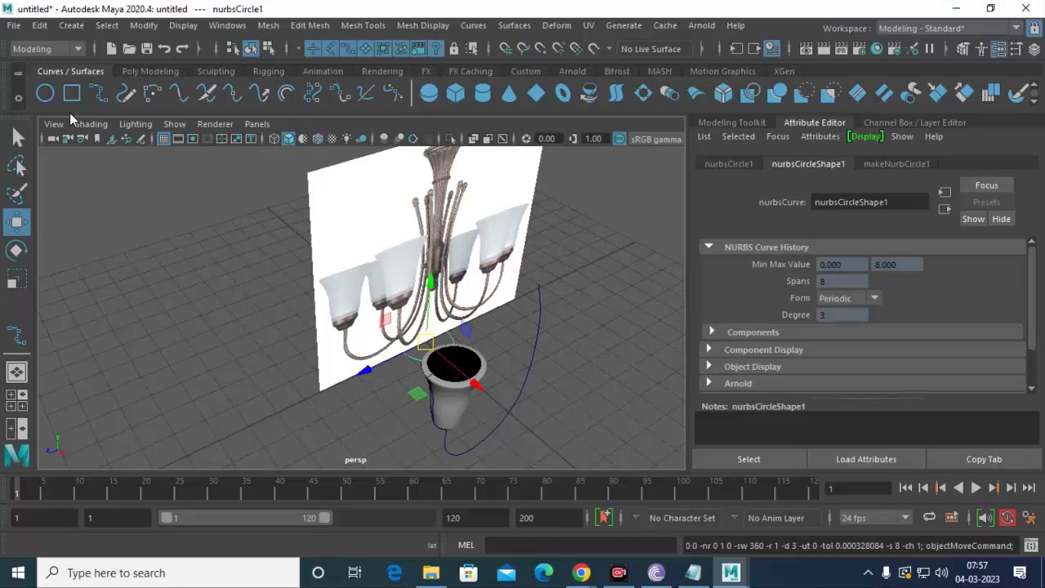
key("r")
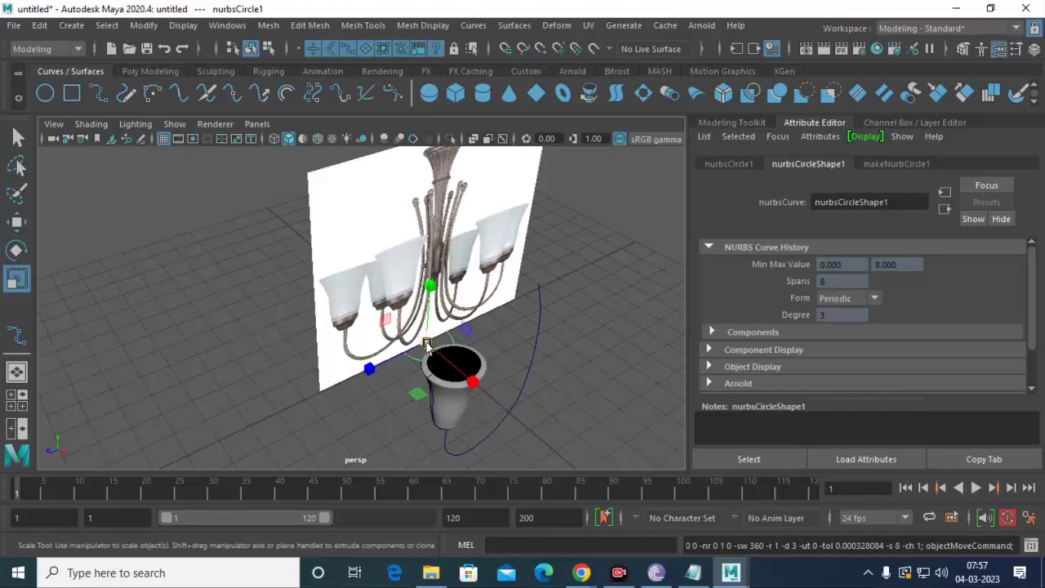
key("w")
key("space")
key("space")
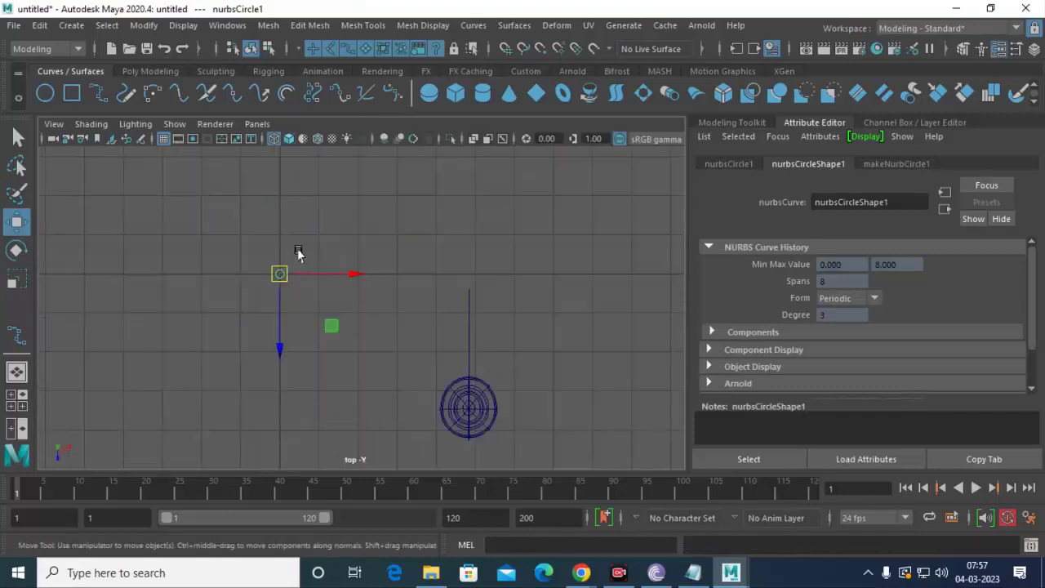
scroll(373, 294, "up", 1)
scroll(373, 294, "up", 1)
left_click_drag(339, 271, 531, 303)
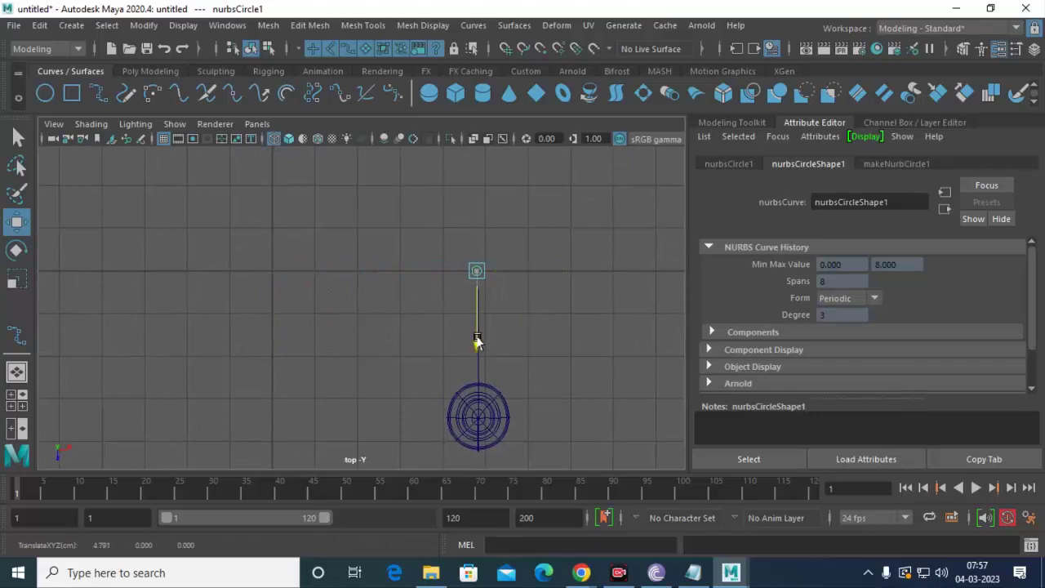
left_click_drag(477, 341, 487, 363)
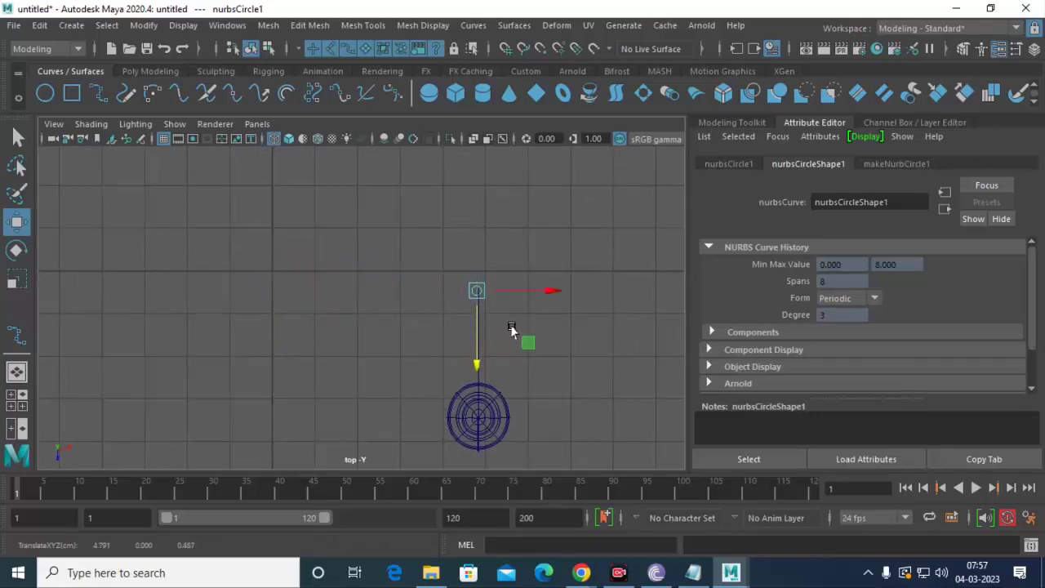
scroll(603, 395, "up", 2)
left_click_drag(559, 285, 563, 284)
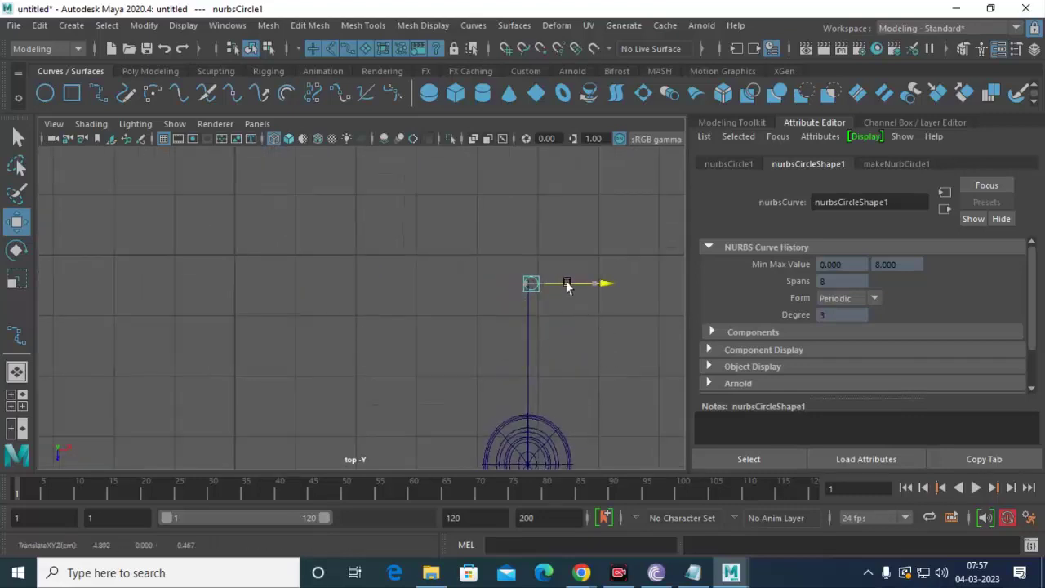
left_click(526, 346)
In the front view, lower and shift the circle onto the top of the arm.
key("space")
key("space")
mouse_move(537, 398)
left_mouse_down("alt")
mouse_move(469, 396)
mouse_move(422, 143)
left_mouse_up("alt")
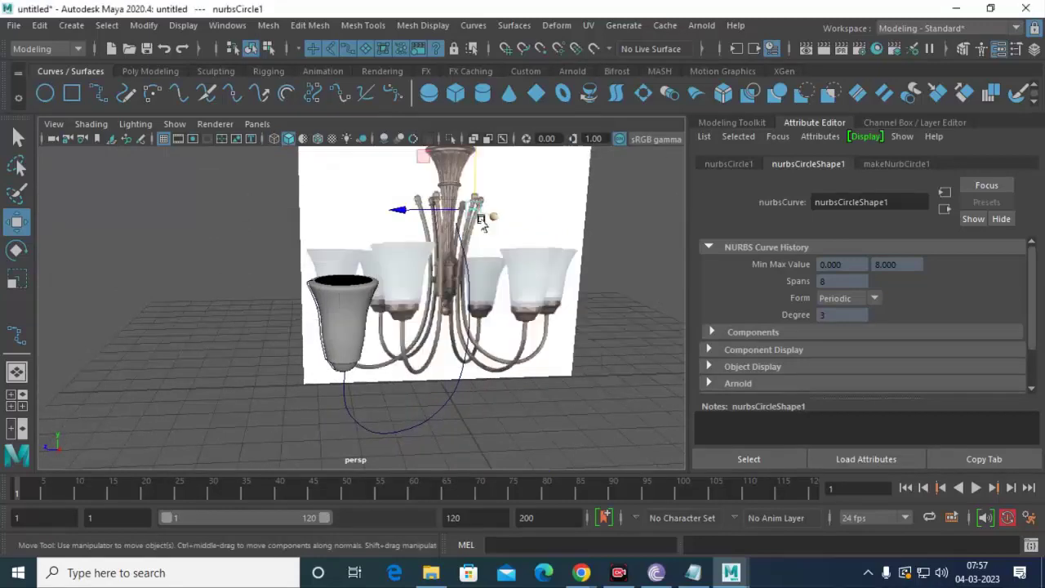
key("space")
key("space")
scroll(478, 291, "down", 2)
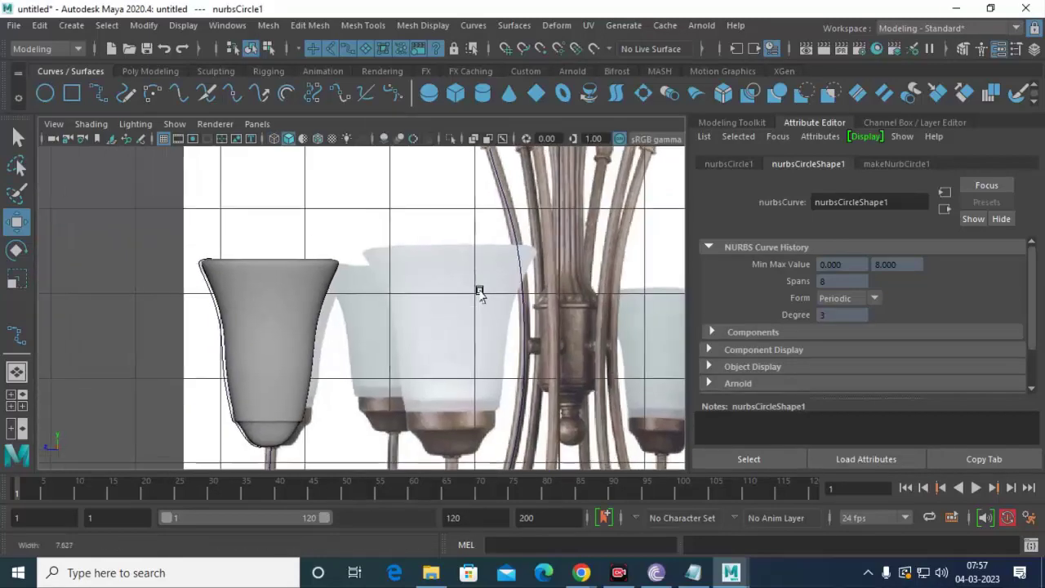
scroll(433, 226, "down", 1)
scroll(506, 224, "up", 2)
scroll(496, 237, "up", 2)
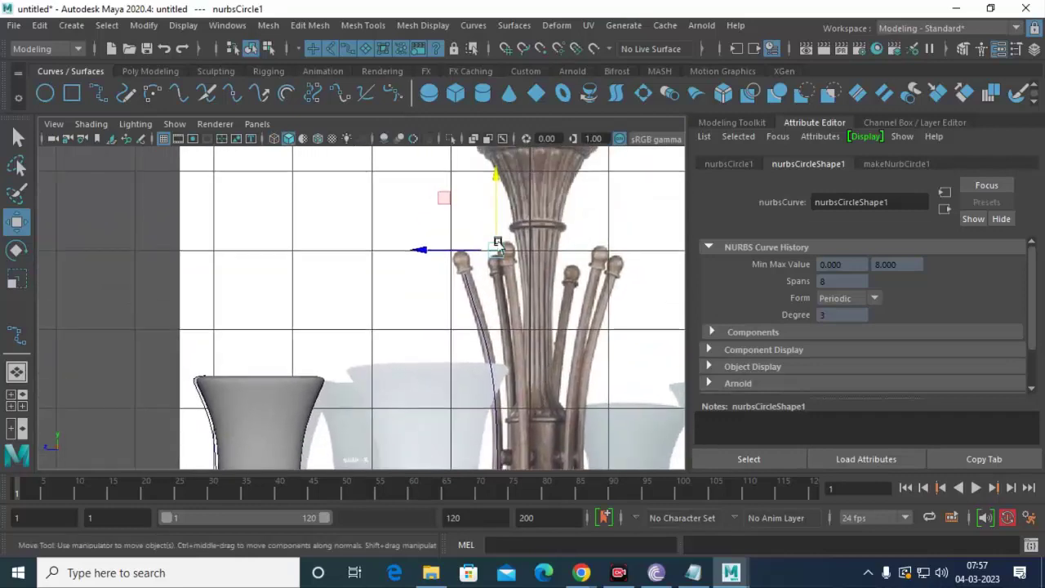
scroll(522, 224, "up", 2)
left_click_drag(532, 215, 467, 217)
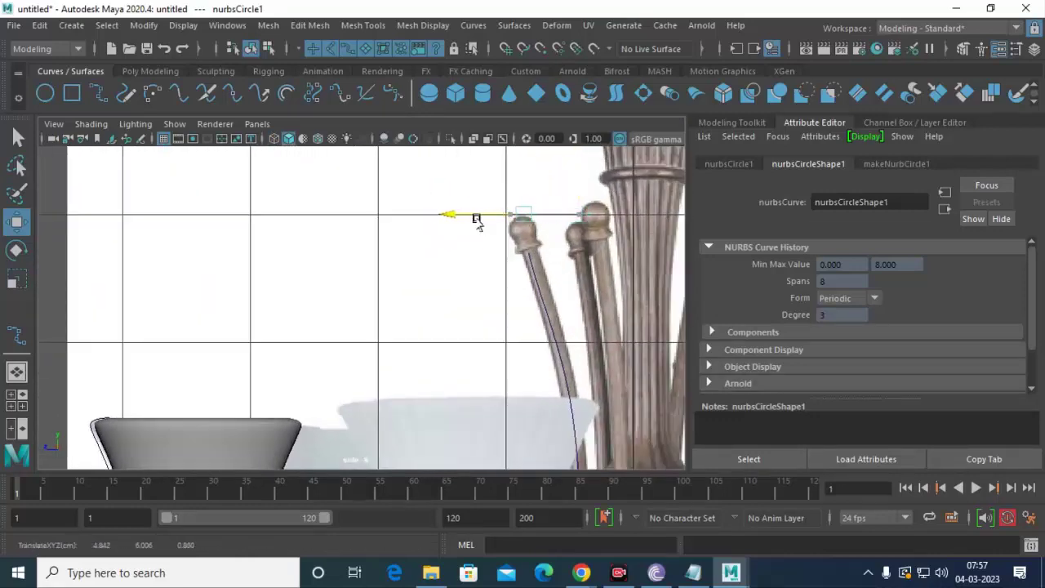
left_click_drag(501, 178, 522, 221)
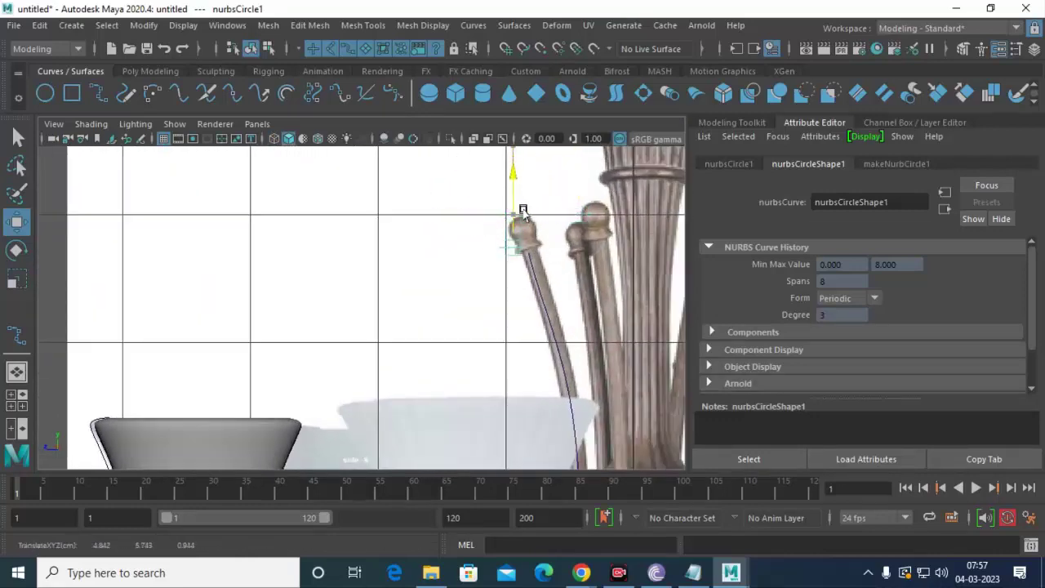
left_click_drag(438, 251, 463, 250)
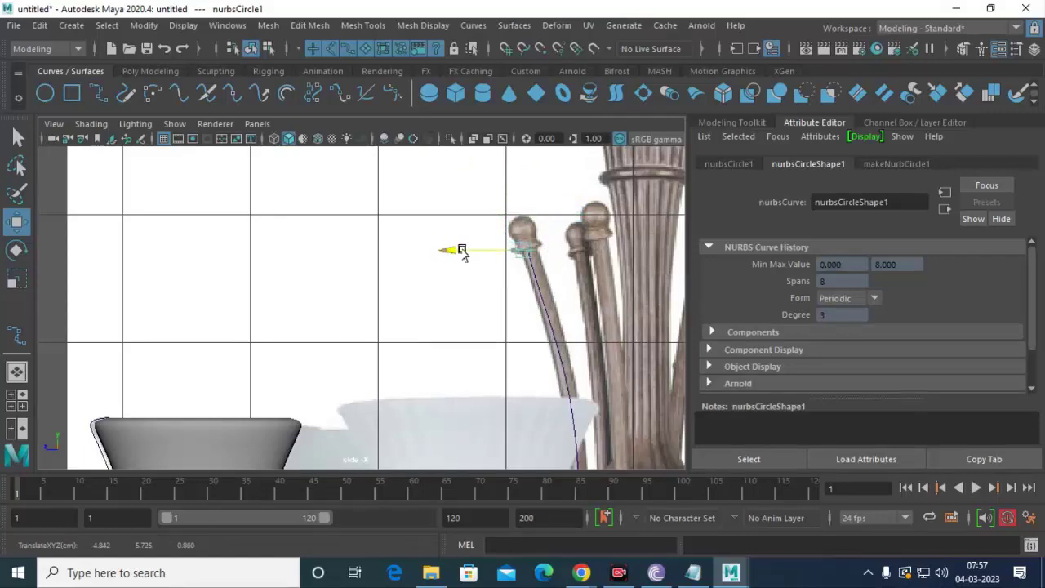
Align the circle onto the arm curve in perspective, then select curve2.
key("space")
left_click(463, 252)
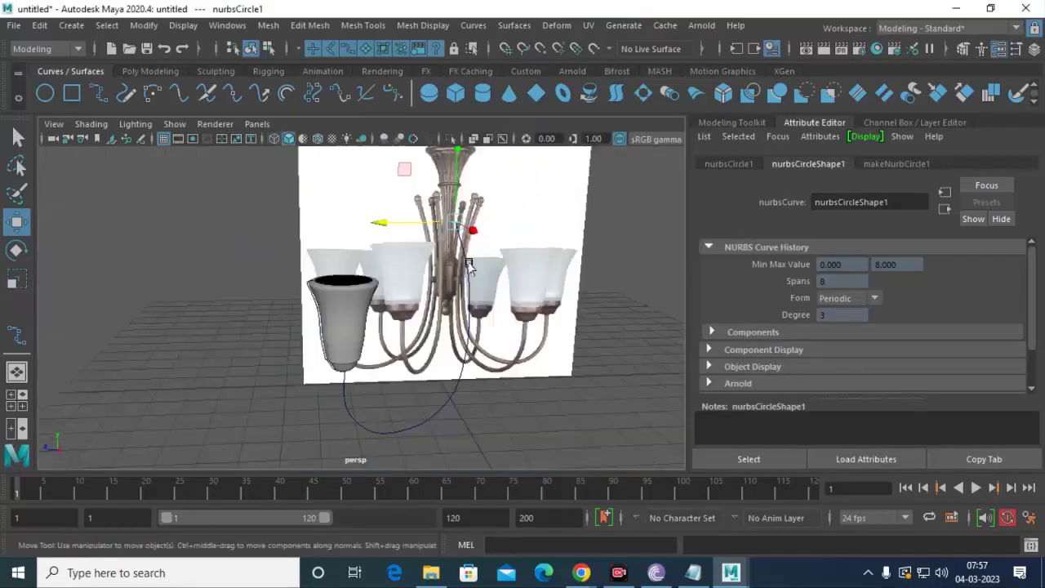
left_click_drag(462, 252, 537, 308, "alt")
scroll(537, 308, "up", 3)
key("space")
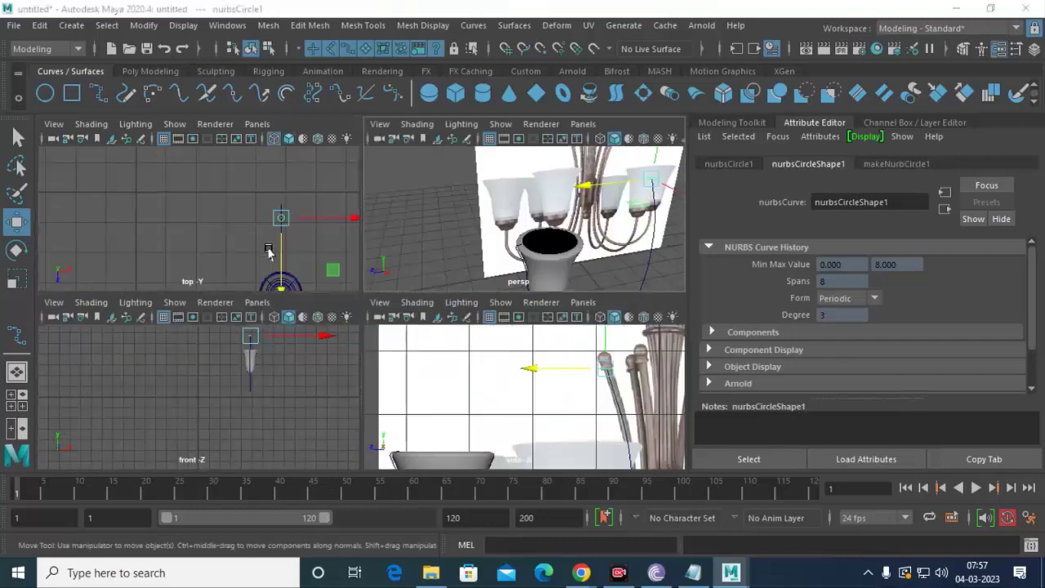
key("space")
key("space")
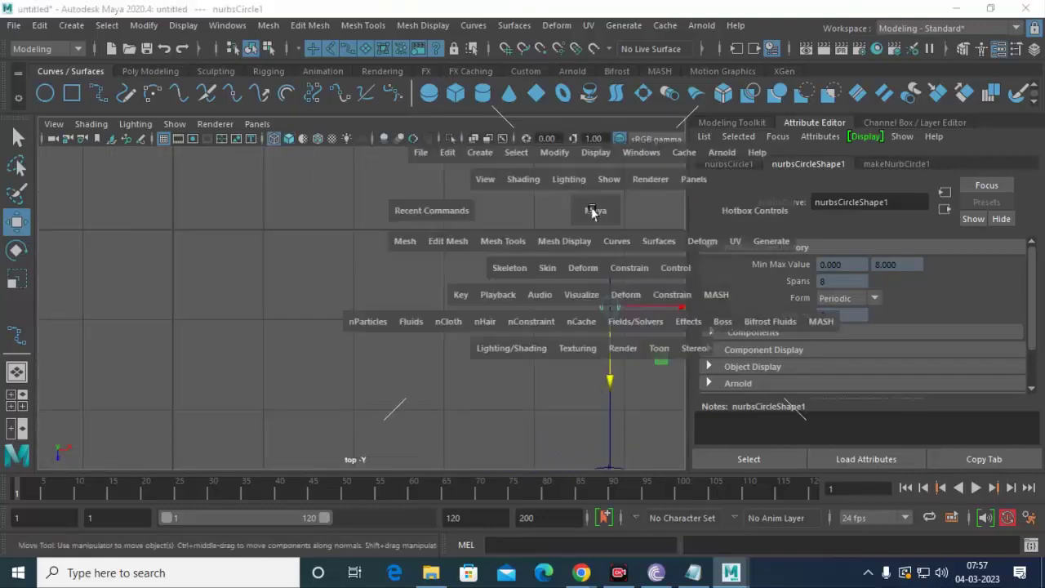
left_click(590, 210)
scroll(577, 283, "up", 2)
scroll(587, 296, "up", 5)
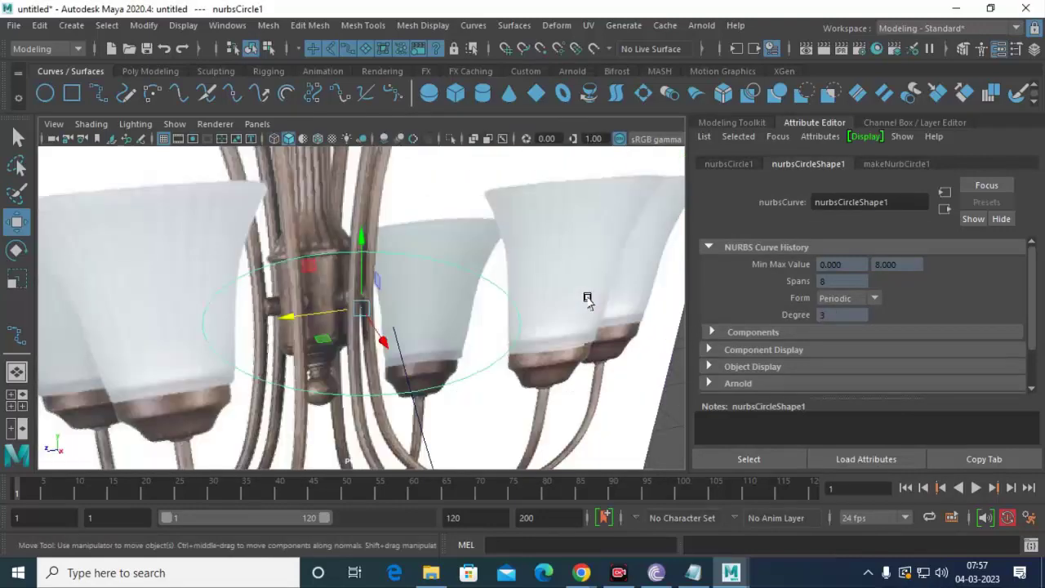
mouse_move(588, 296)
left_mouse_down("alt")
mouse_move(389, 273)
mouse_move(461, 338)
left_mouse_up("alt")
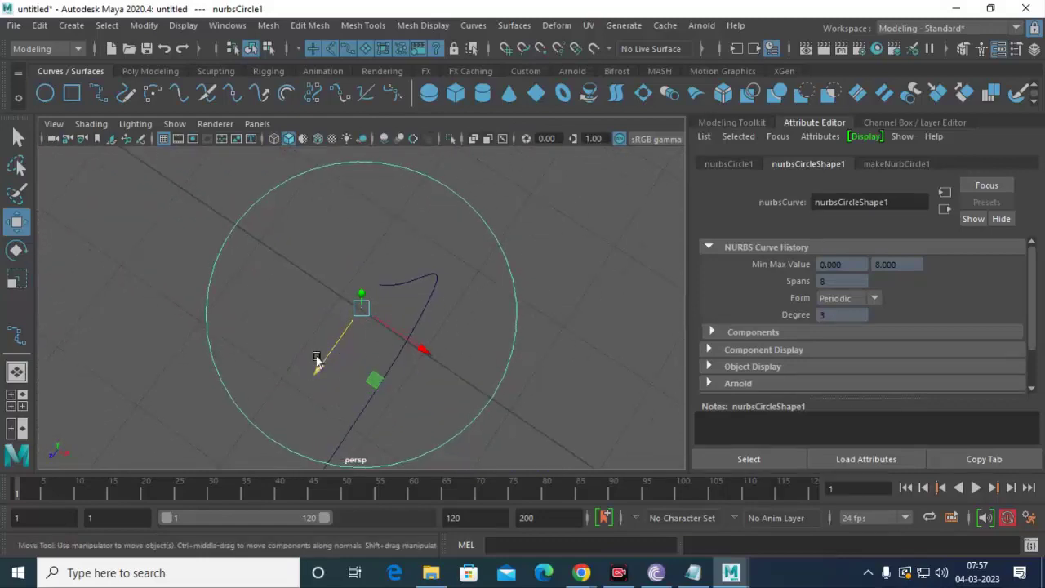
mouse_move(315, 361)
left_mouse_down()
mouse_move(355, 347)
mouse_move(384, 315)
mouse_move(514, 354)
mouse_move(446, 252)
mouse_move(397, 317)
mouse_move(415, 315)
mouse_move(419, 373)
mouse_move(417, 276)
mouse_move(446, 322)
mouse_move(413, 261)
mouse_move(422, 303)
mouse_move(427, 271)
mouse_move(466, 401)
left_mouse_up()
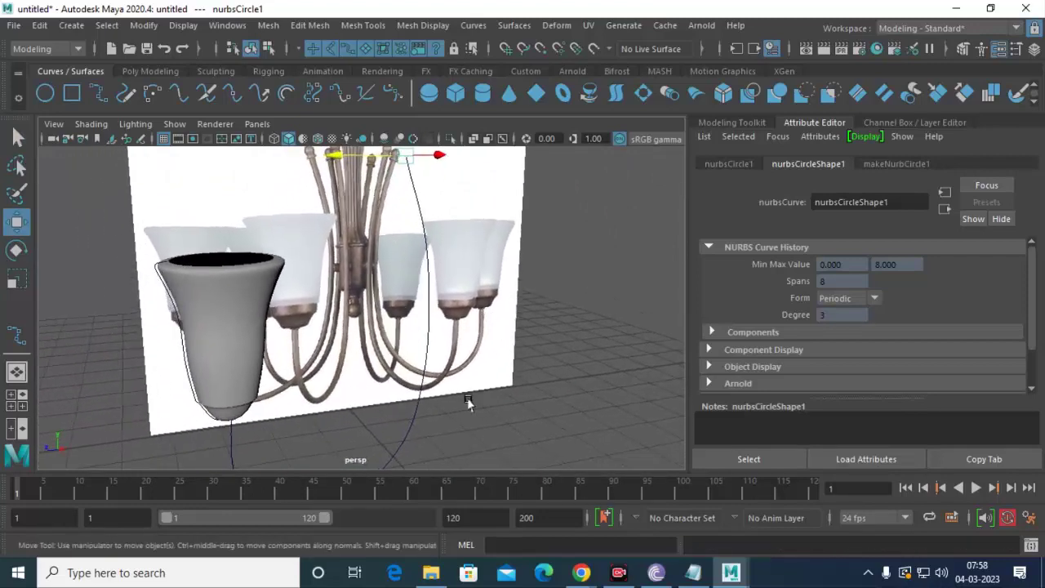
left_click(408, 426)
mouse_move(408, 431)
left_mouse_down("alt")
mouse_move(482, 415)
mouse_move(462, 401)
left_mouse_up("alt")
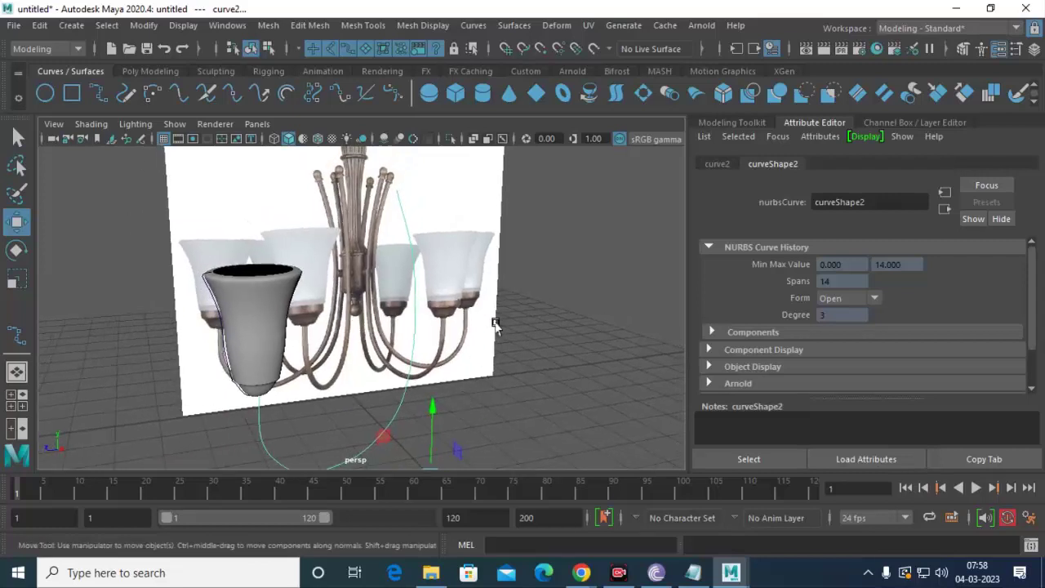
Extrude nurbsCircle1 along curve2 with the Extrude options reset to defaults.
left_click(514, 25)
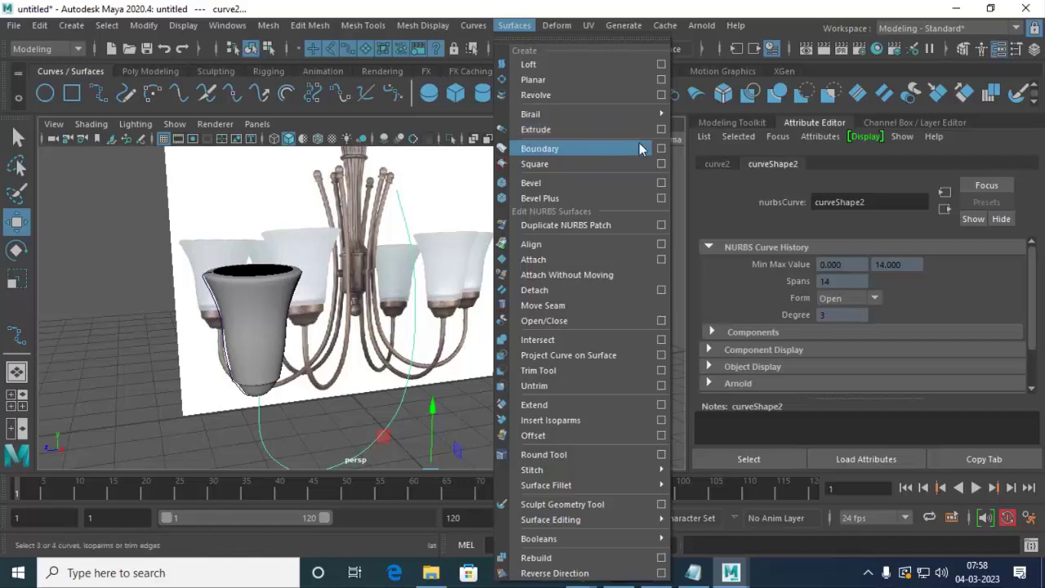
left_click(661, 129)
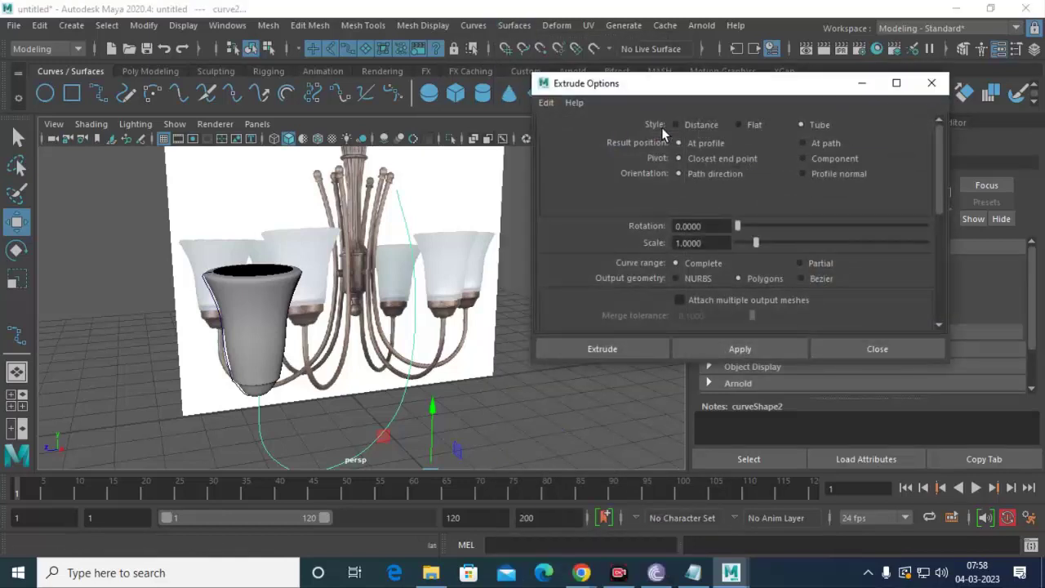
left_click(545, 102)
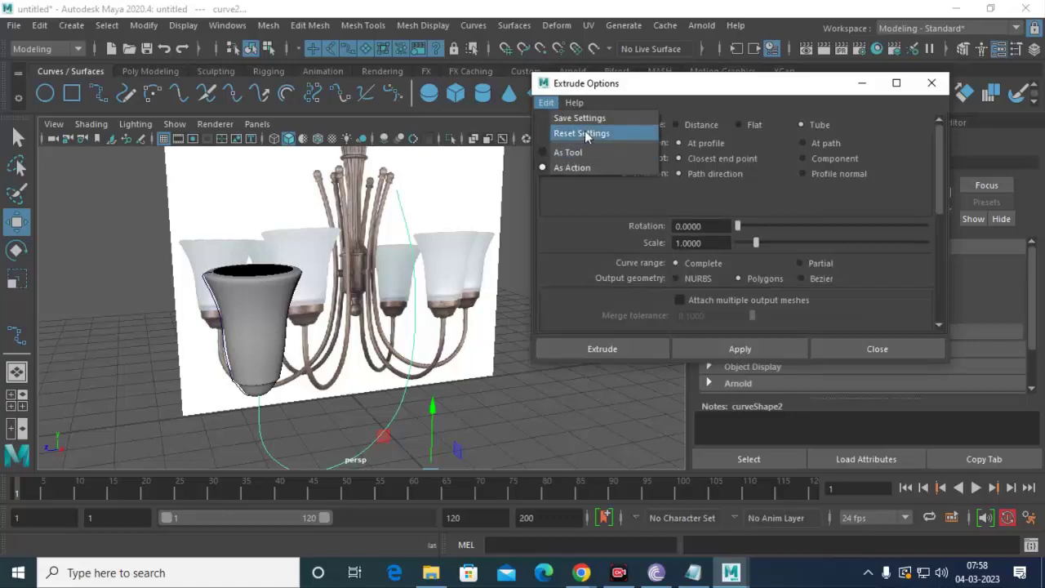
left_click(583, 130)
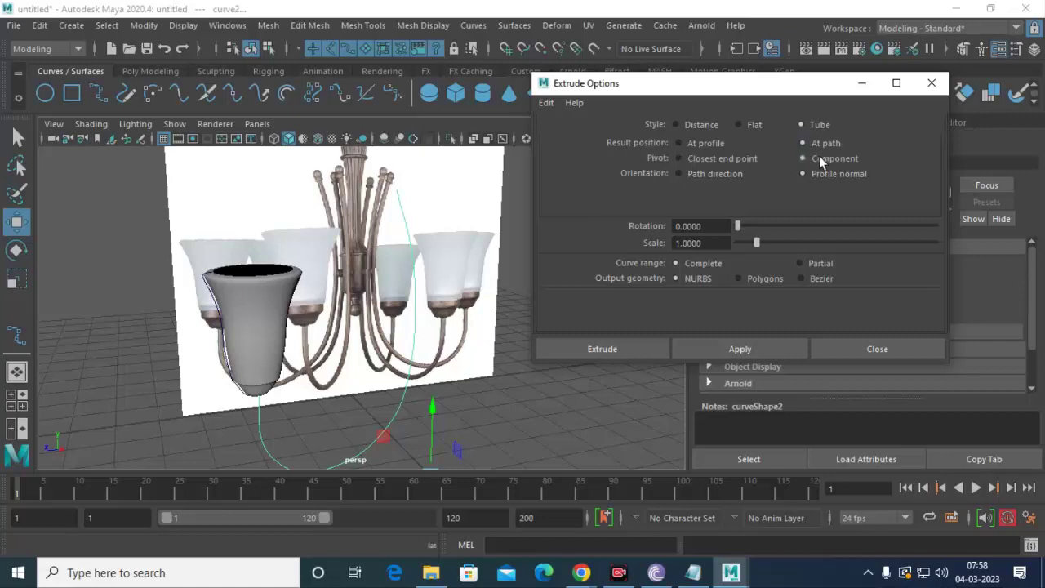
left_click(613, 351)
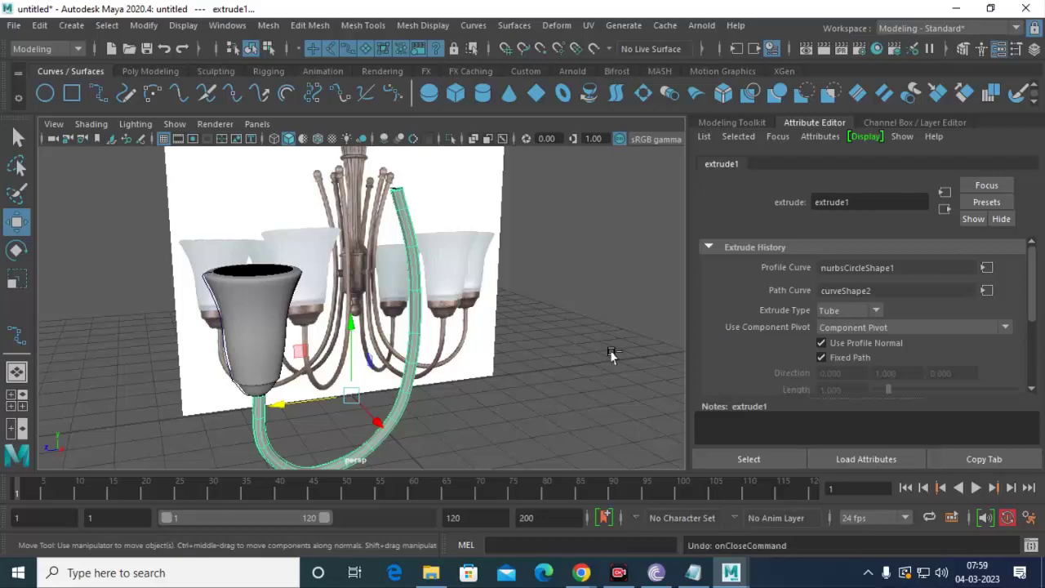
Undo the extrusion, redo it, then undo it again to remove the tube.
left_click(604, 293)
key("ctrl+z")
key("ctrl+z")
mouse_move(493, 275)
left_mouse_down("alt")
mouse_move(503, 283)
mouse_move(479, 309)
mouse_move(488, 313)
left_mouse_up("alt")
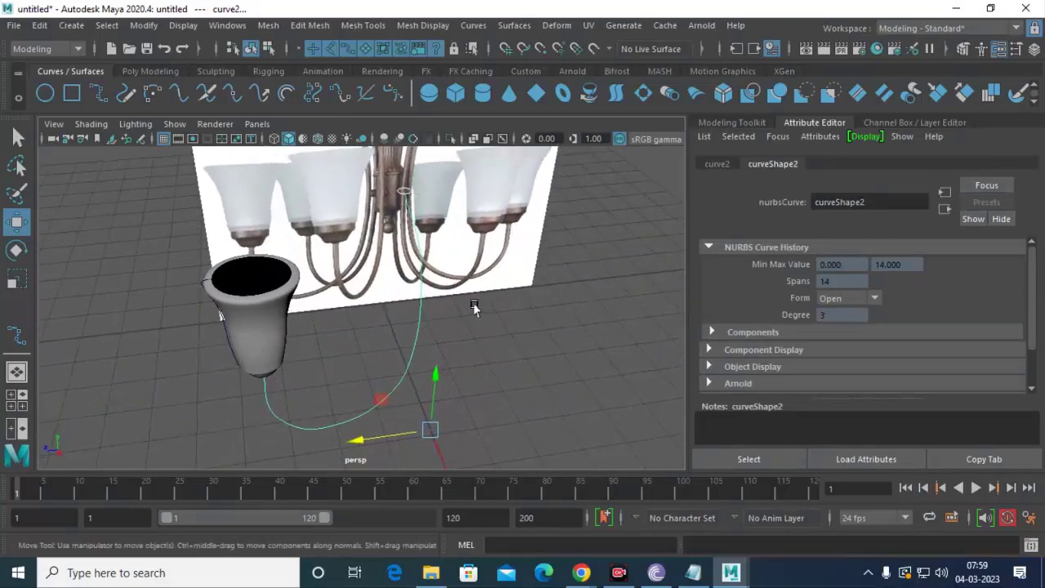
left_click(40, 26)
left_click(87, 70)
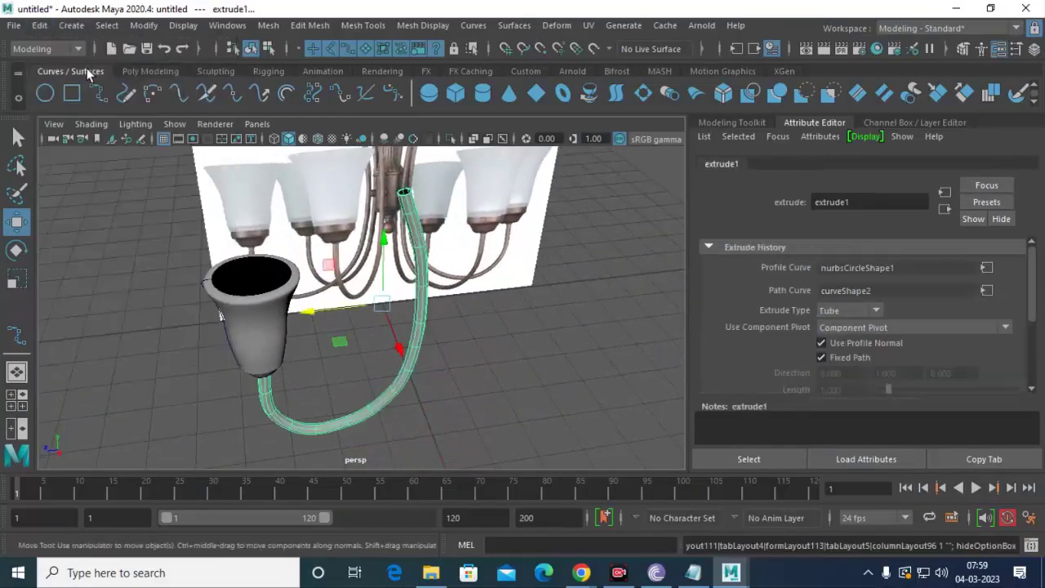
key("ctrl+z")
key("ctrl+z")
key("ctrl+z")
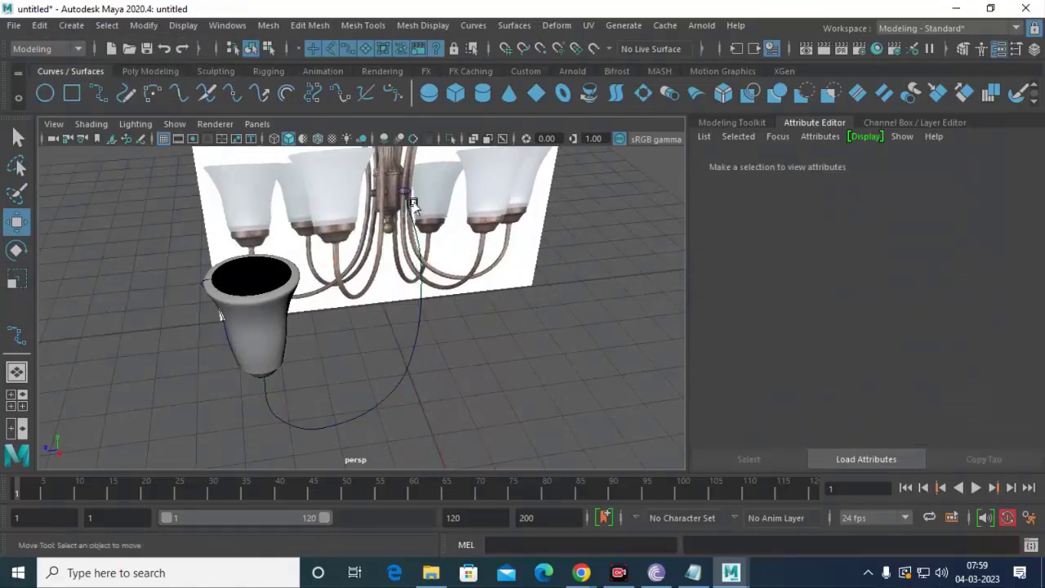
Scale nurbsCircle1 down to about 0.07, then select the arm curve.
left_click(406, 190)
scroll(433, 228, "up", 1)
left_click_drag(433, 229, 508, 299, "alt")
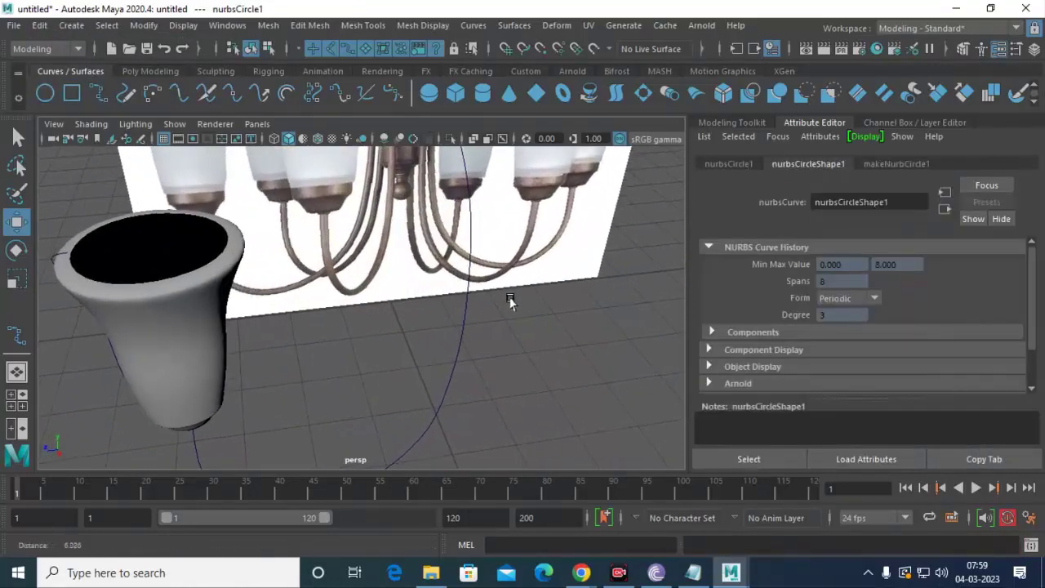
scroll(501, 291, "up", 3)
scroll(523, 414, "up", 2)
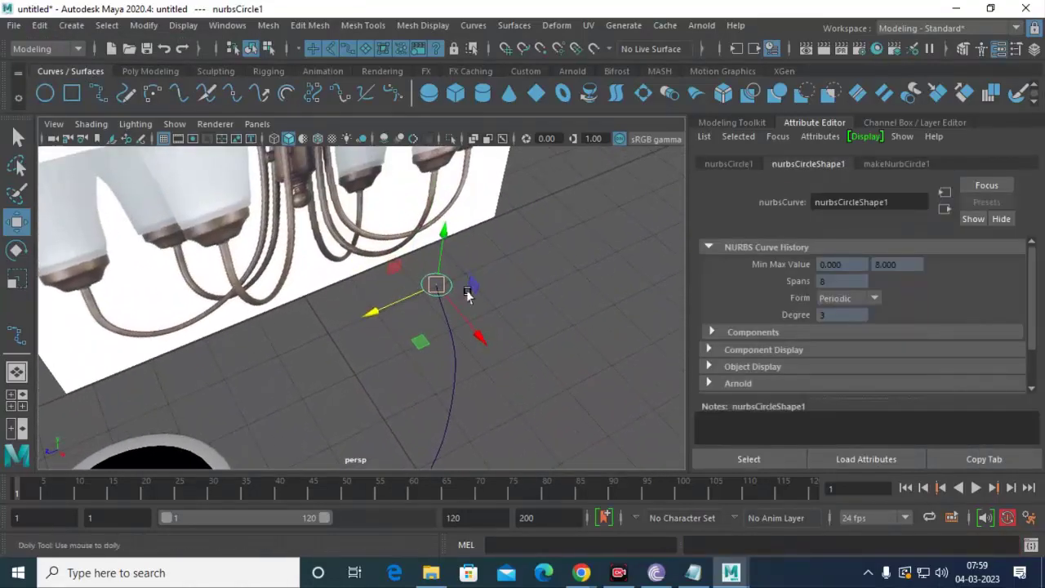
scroll(514, 384, "up", 2)
scroll(503, 343, "up", 1)
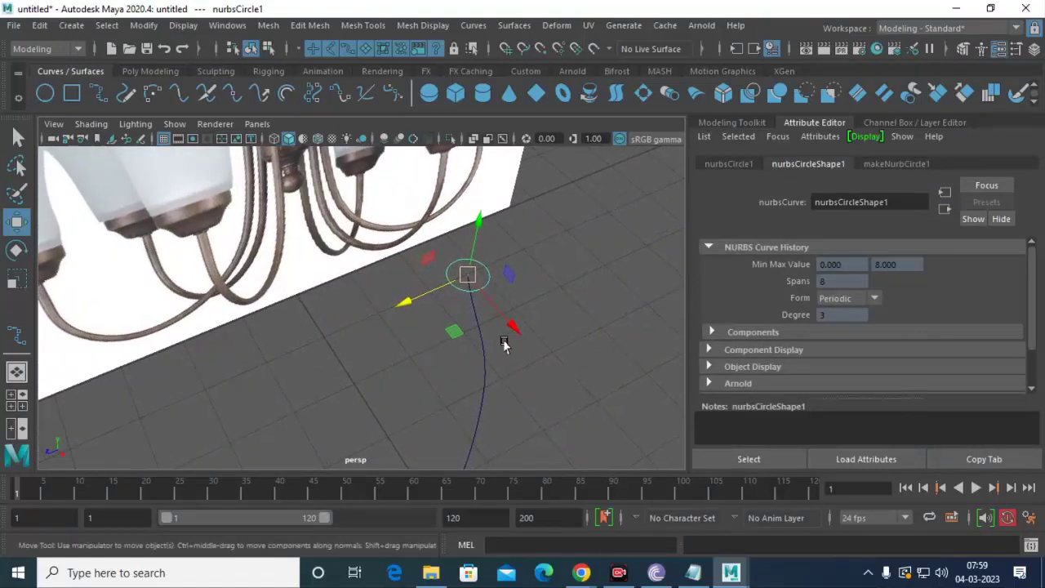
key("r")
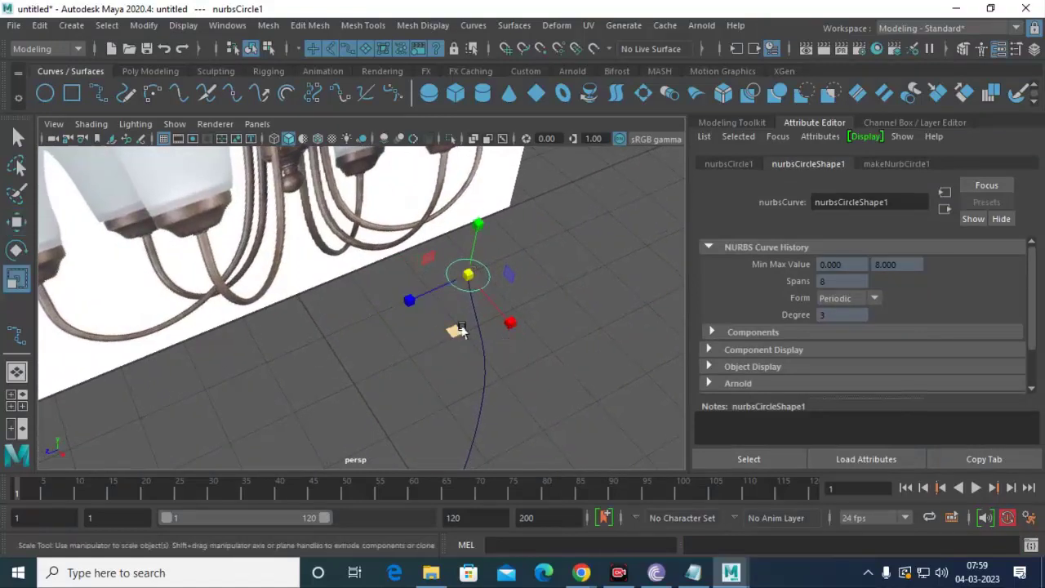
left_click_drag(467, 275, 454, 266)
key("w")
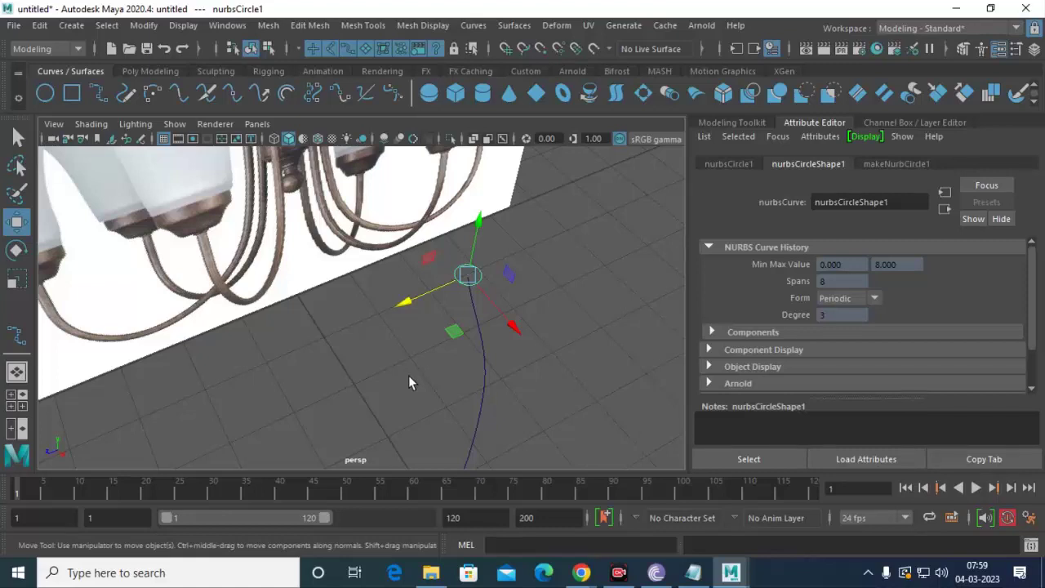
mouse_move(409, 370)
left_mouse_down("alt")
mouse_move(461, 320)
mouse_move(457, 303)
left_mouse_up("alt")
left_click(461, 321)
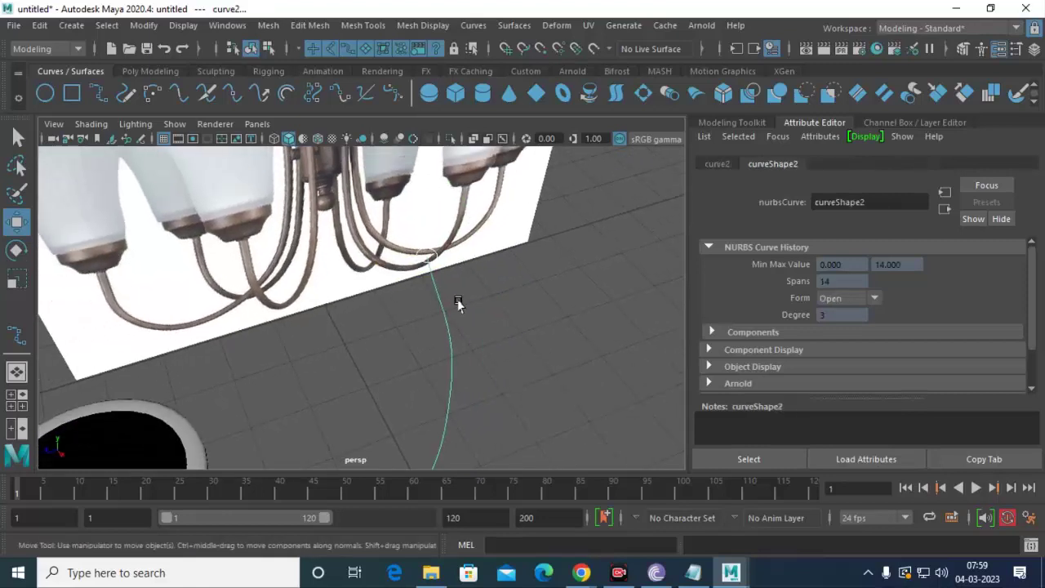
Raise the small profile circle slightly above the arm curve.
left_click(568, 26)
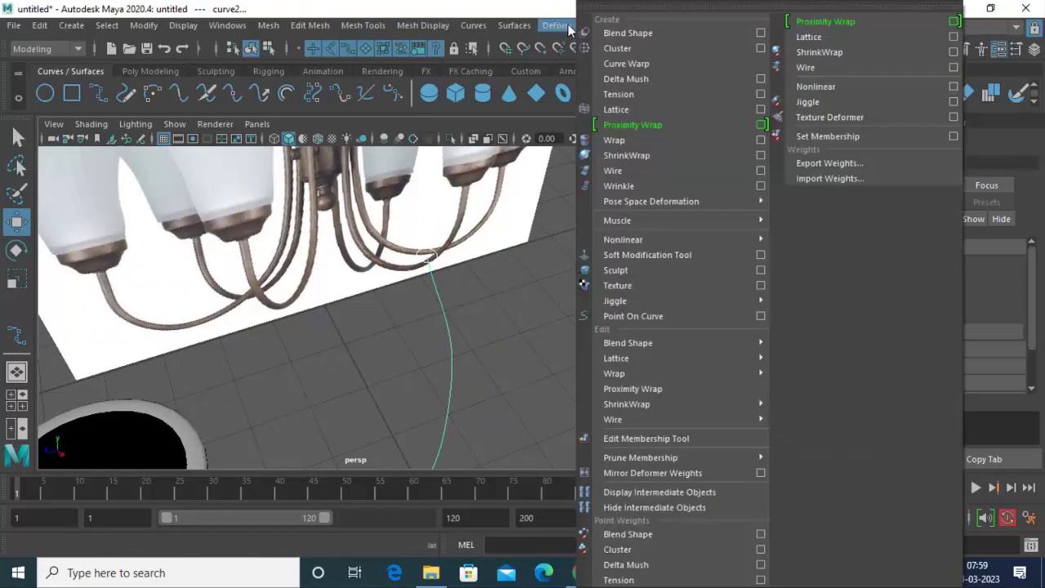
left_click(542, 317)
left_click(433, 256)
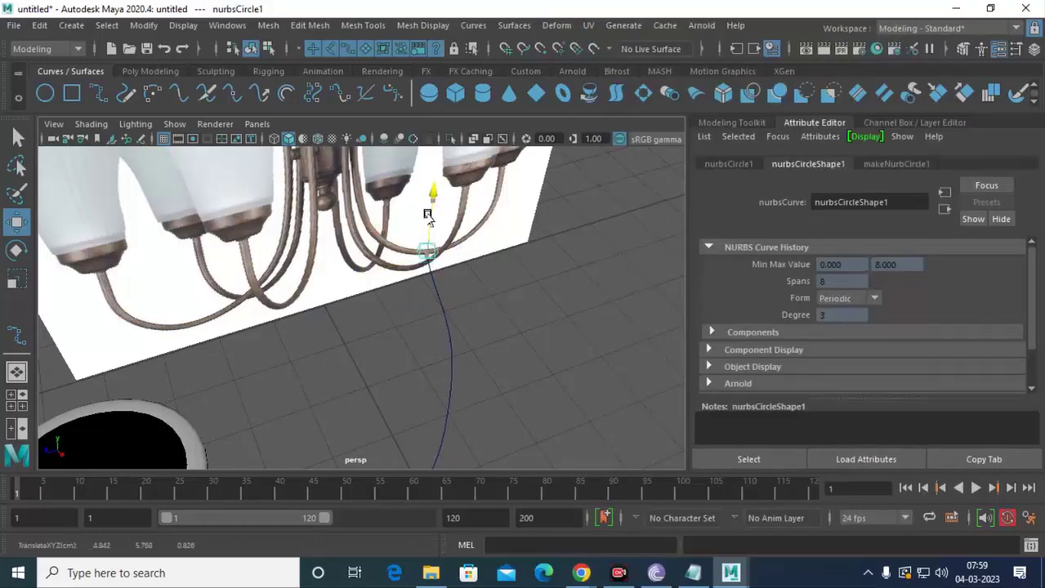
left_click_drag(431, 203, 431, 194)
left_click(440, 307)
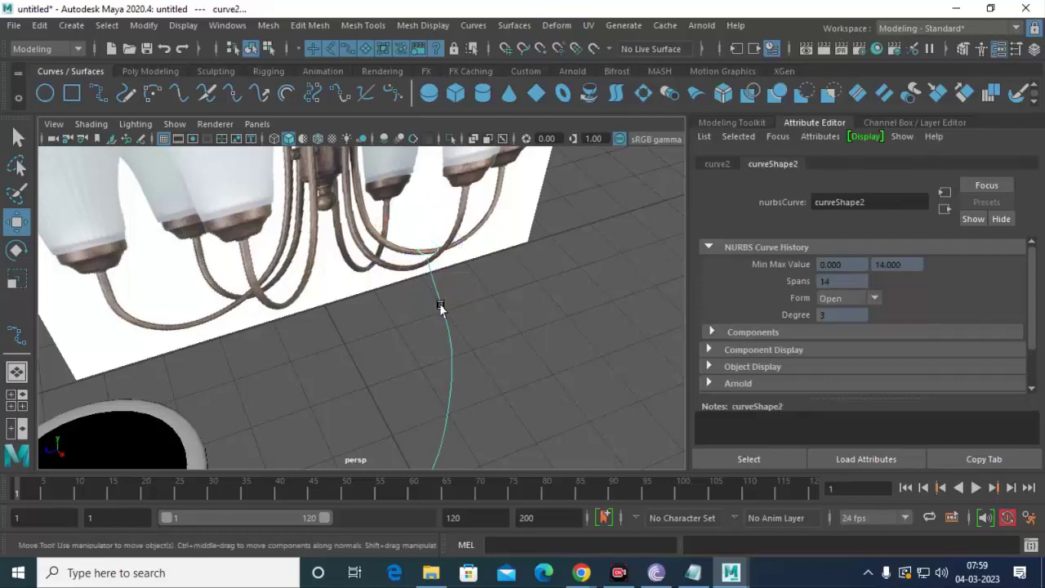
In side view, tilt nurbsCircle1 about 14.6° and nudge it along Z onto the arm's top.
key("space")
key("space")
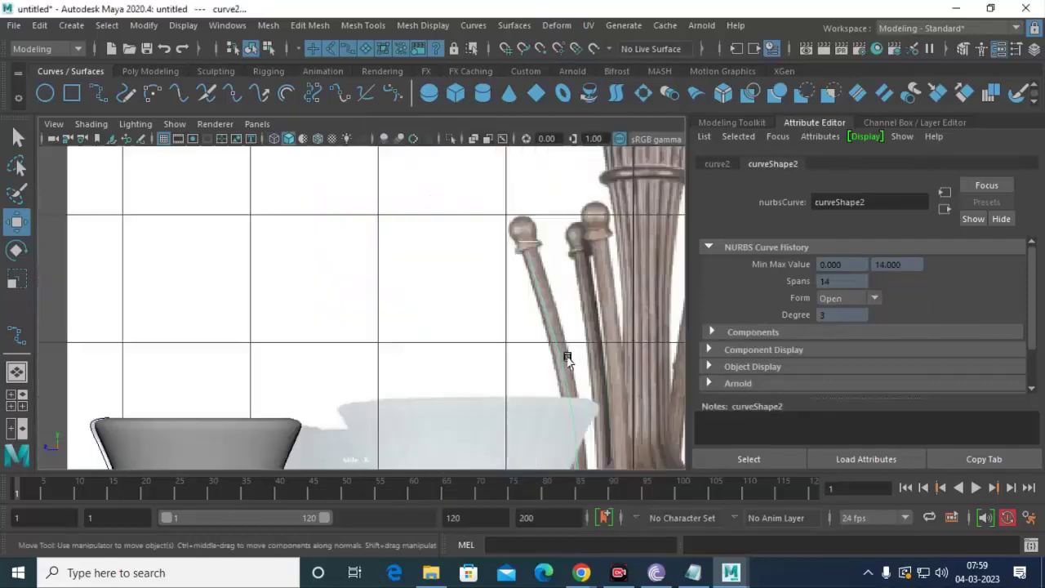
scroll(483, 250, "up", 2)
left_click(586, 222)
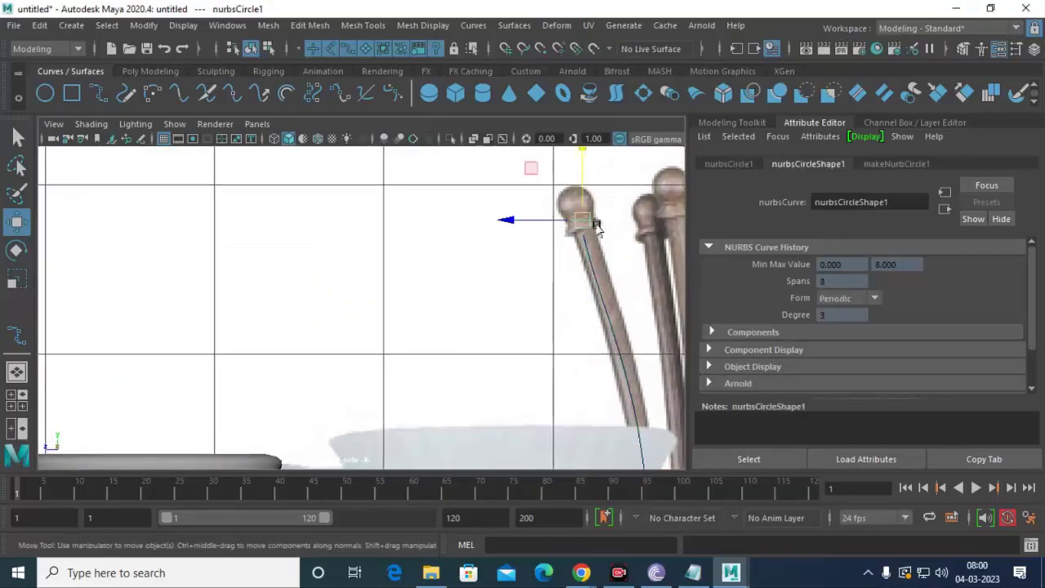
key("e")
left_click_drag(600, 201, 608, 156)
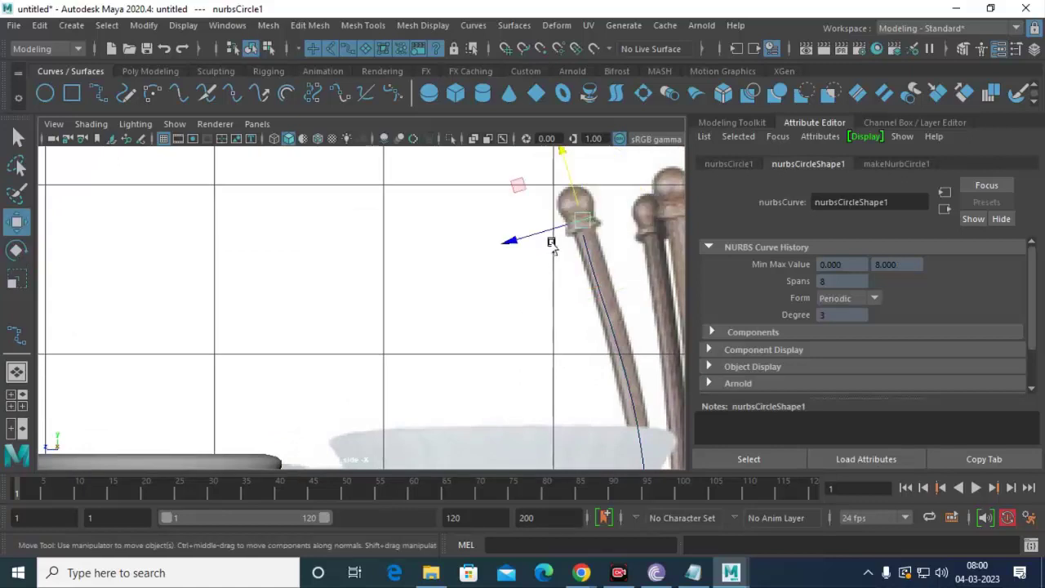
left_click_drag(553, 236, 532, 234)
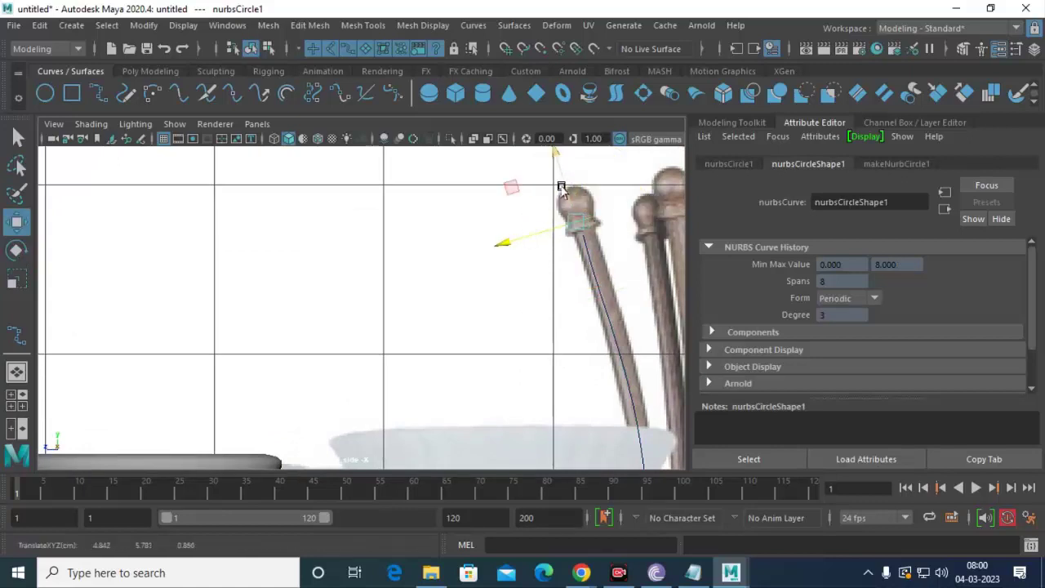
Back in perspective, select the arm curve curve2 as the sweep path.
key("space")
key("space")
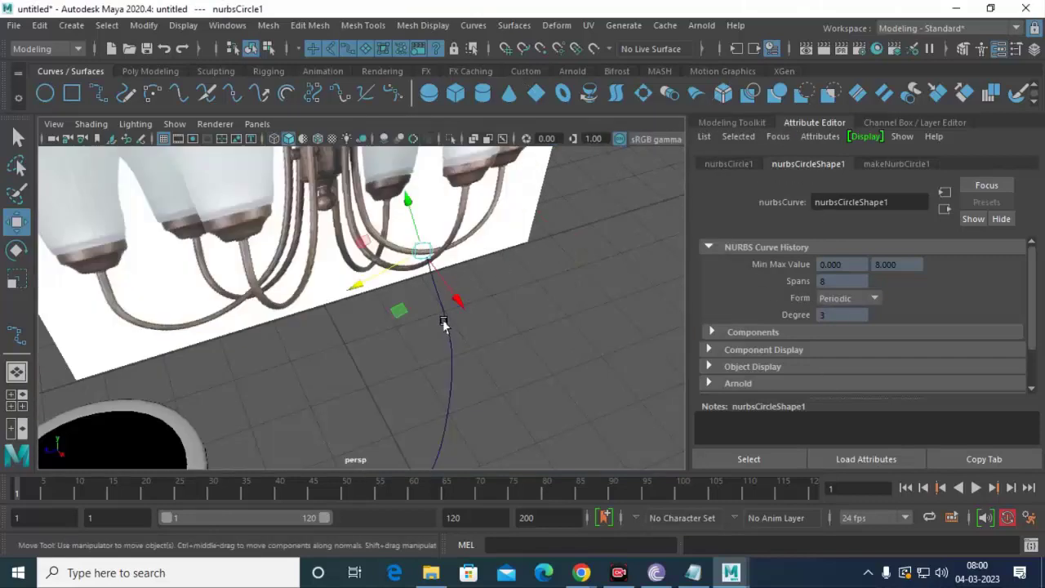
left_click(448, 326)
left_click(556, 25)
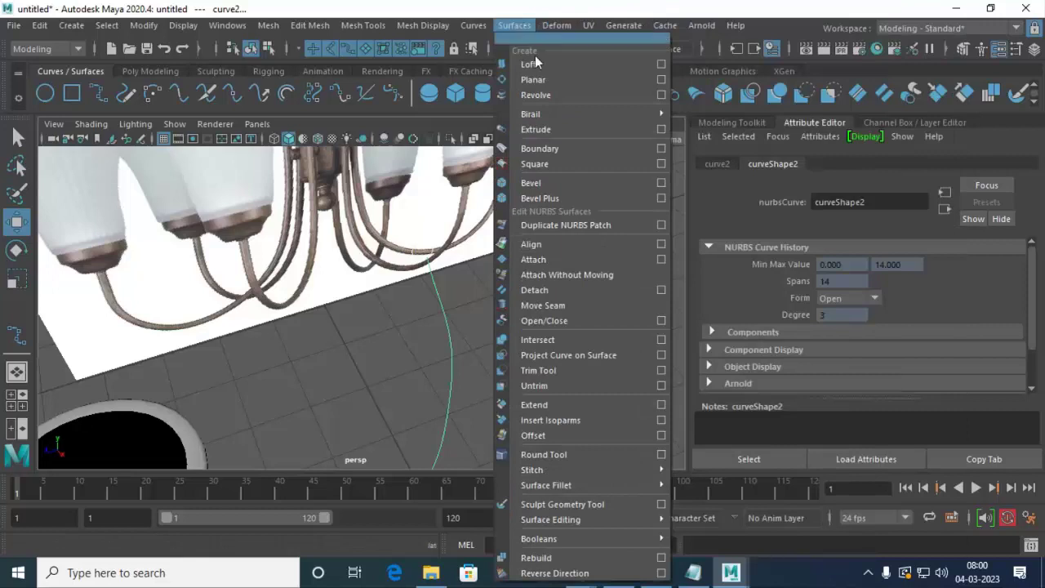
Extrude the circle along curve2 with Flat style, inspect it, then undo it.
left_click(655, 128)
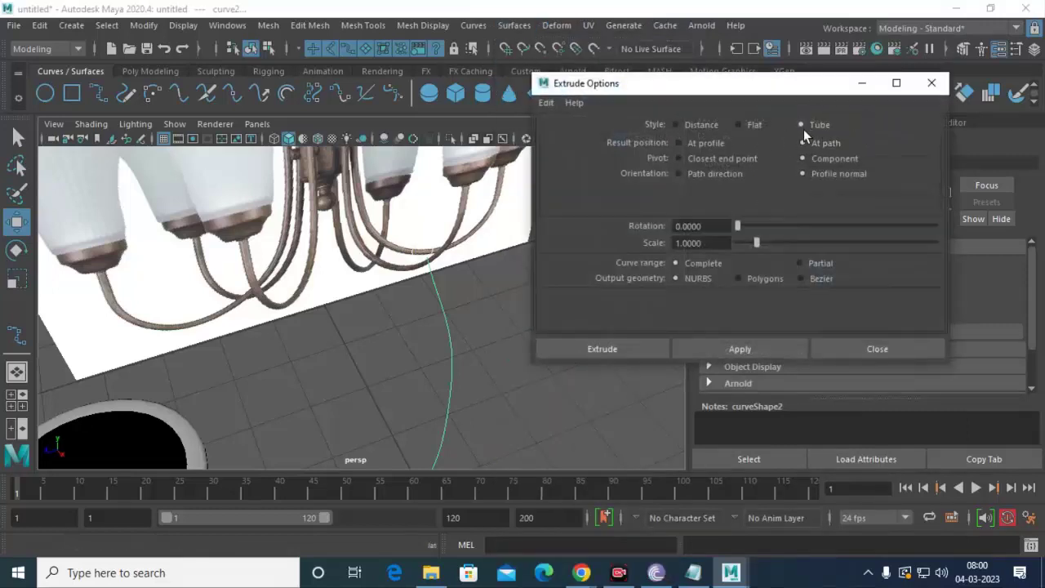
left_click(752, 122)
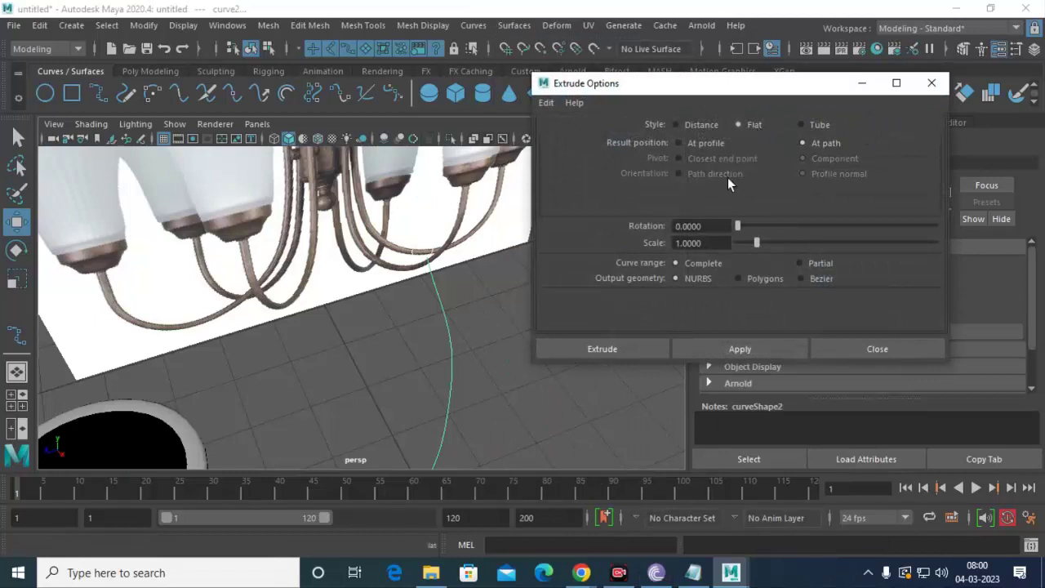
left_click(621, 346)
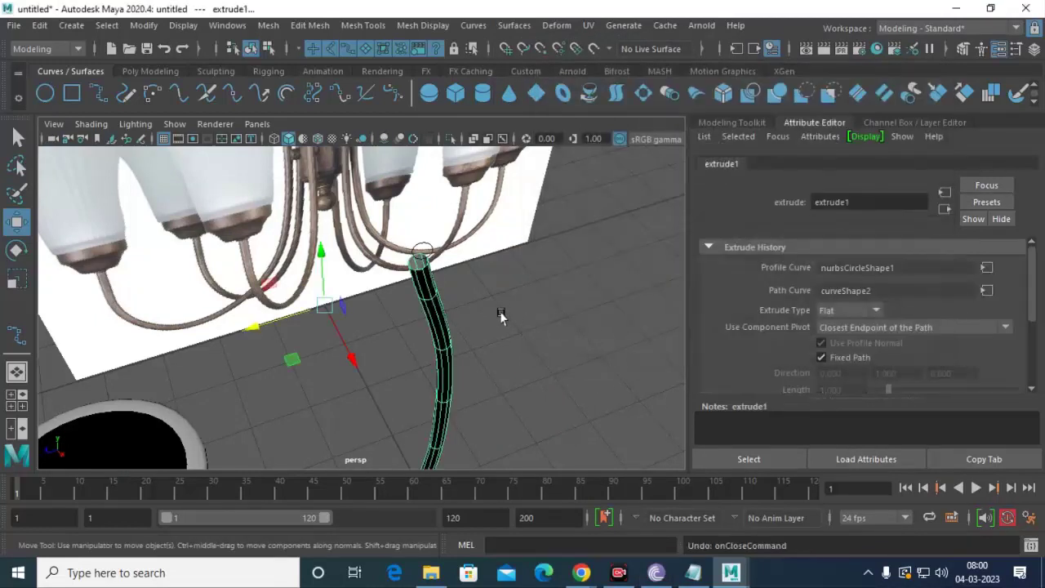
scroll(518, 308, "up", 1)
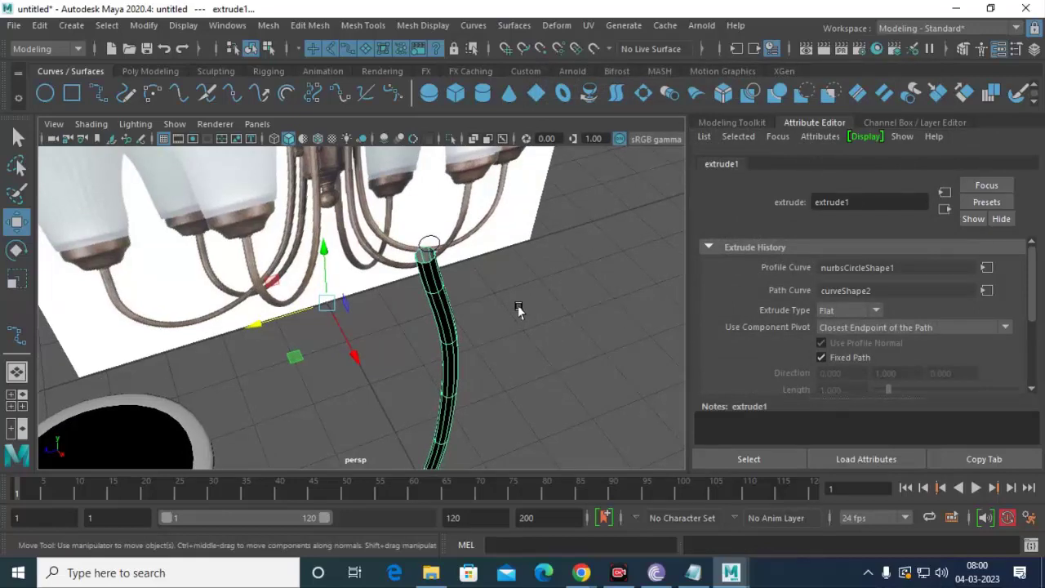
mouse_move(518, 308)
left_mouse_down("alt")
mouse_move(509, 362)
mouse_move(495, 350)
left_mouse_up("alt")
key("ctrl+z")
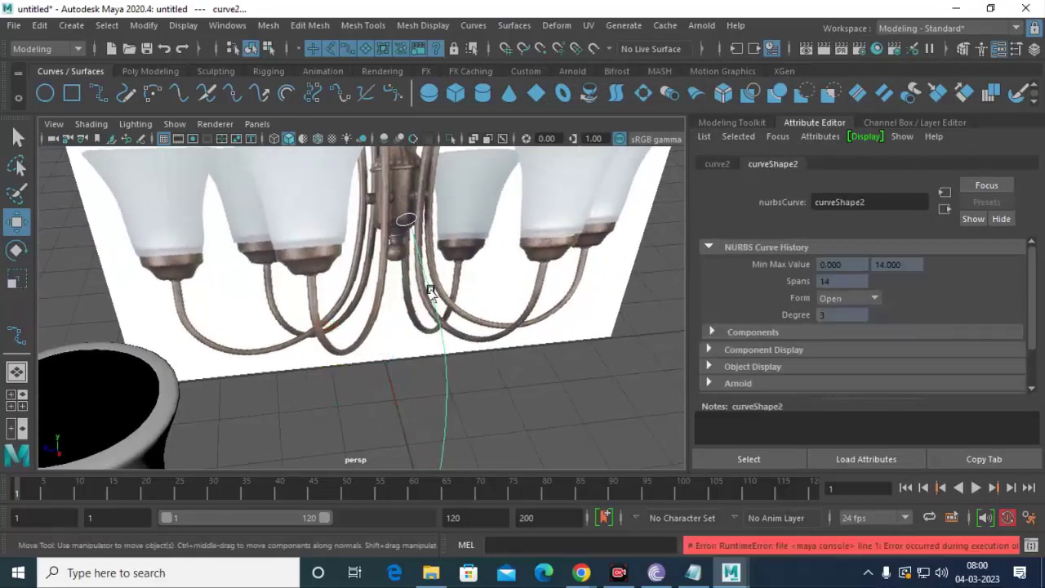
Reset the Extrude options, retry a Flat extrusion, and undo it again.
left_click(515, 27)
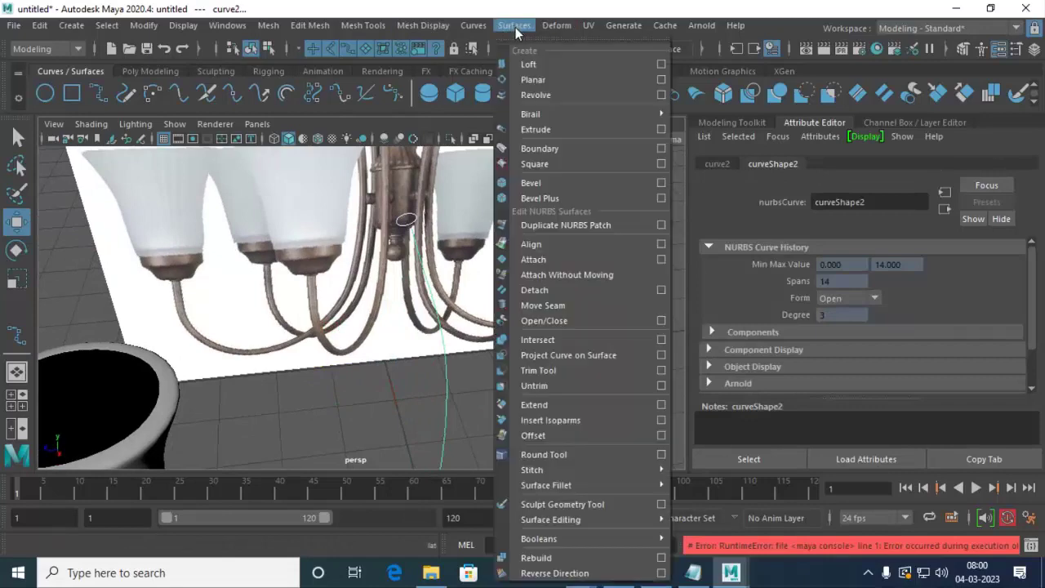
left_click(661, 129)
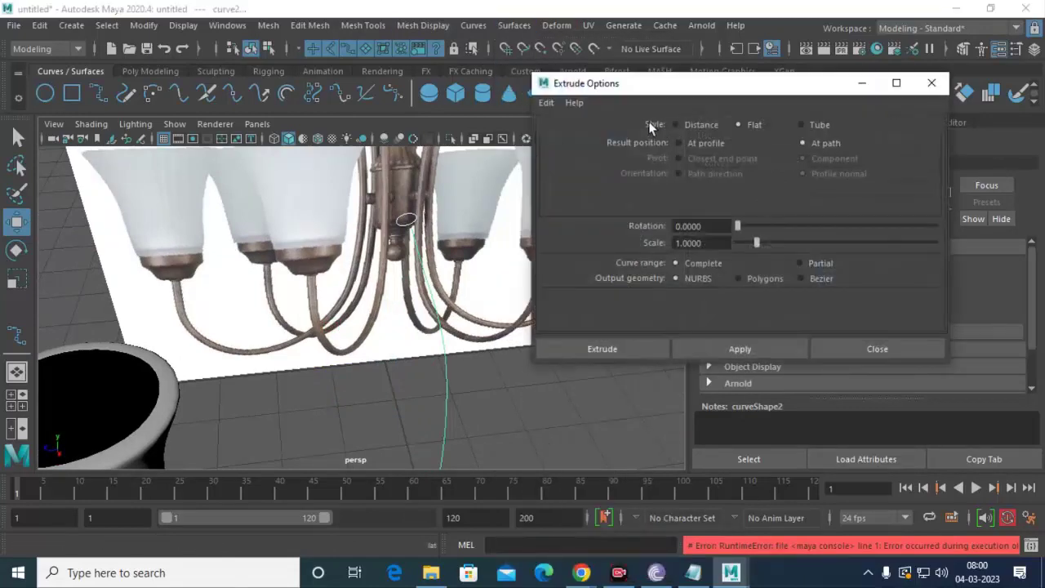
left_click(549, 103)
left_click(564, 133)
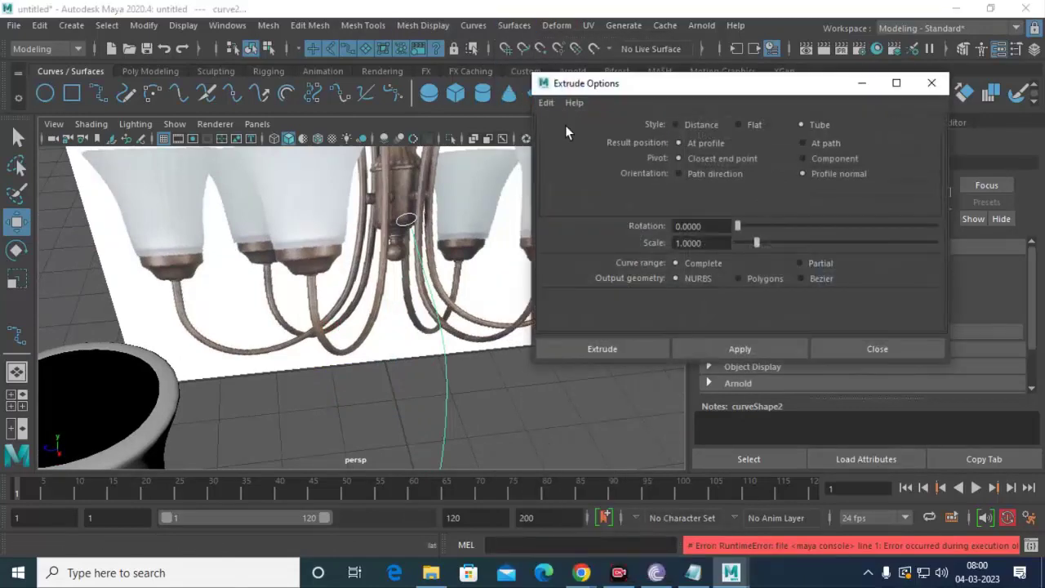
left_click(743, 125)
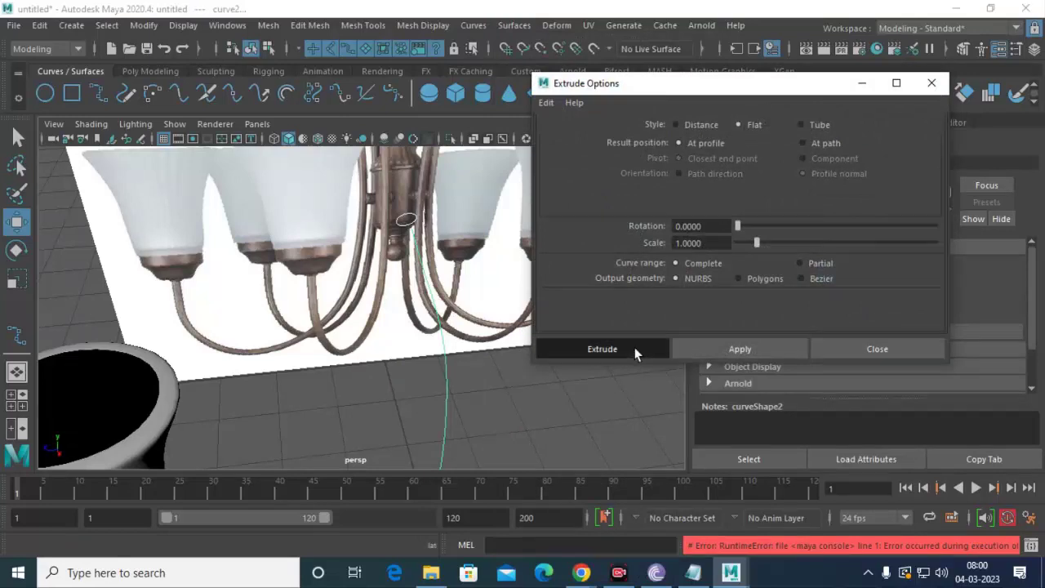
left_click(634, 347)
mouse_move(523, 359)
left_mouse_down("alt")
mouse_move(553, 311)
mouse_move(553, 261)
mouse_move(601, 351)
mouse_move(602, 478)
mouse_move(602, 333)
mouse_move(469, 278)
left_mouse_up("alt")
key("ctrl+z")
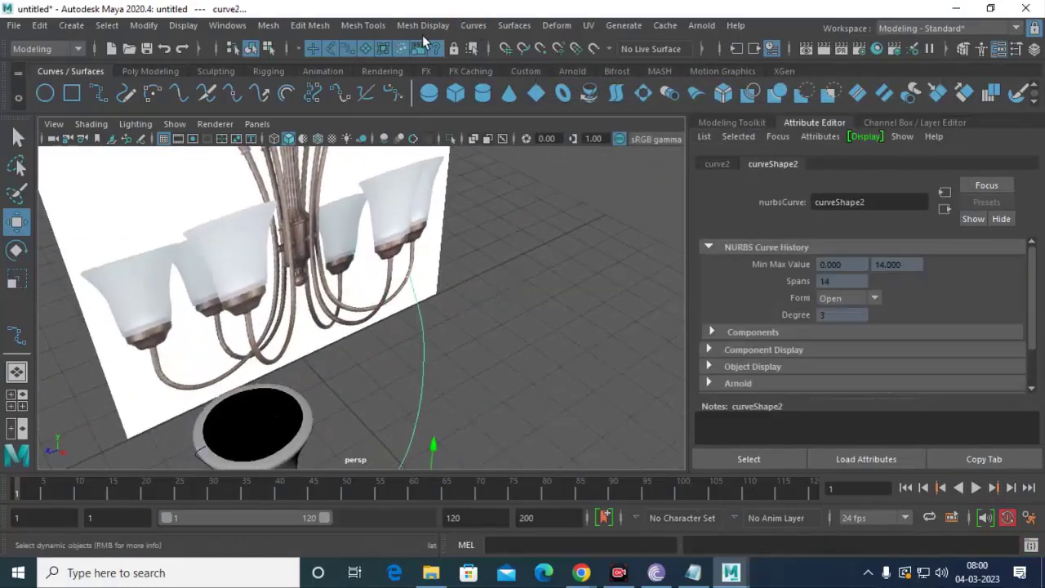
Extrude the profile circle along curve2 with Tube style and Result position At path.
left_click(512, 25)
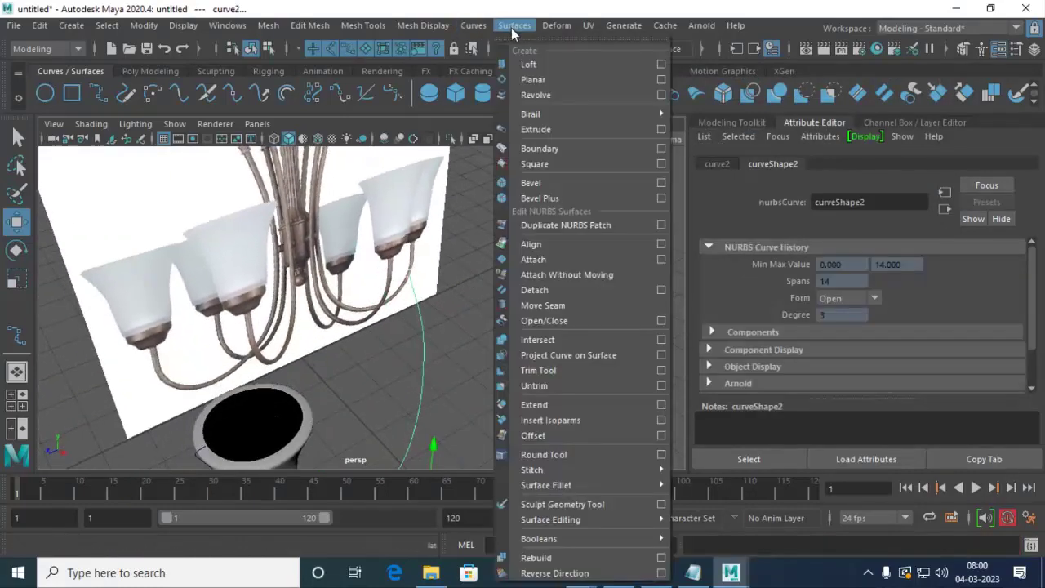
left_click(661, 131)
left_click(822, 123)
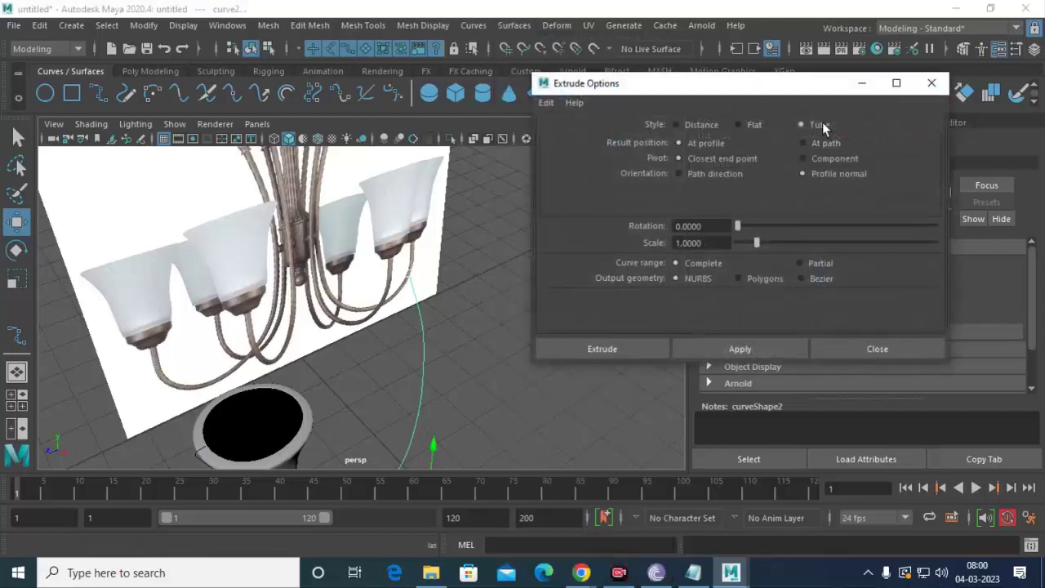
left_click(830, 142)
left_click(623, 349)
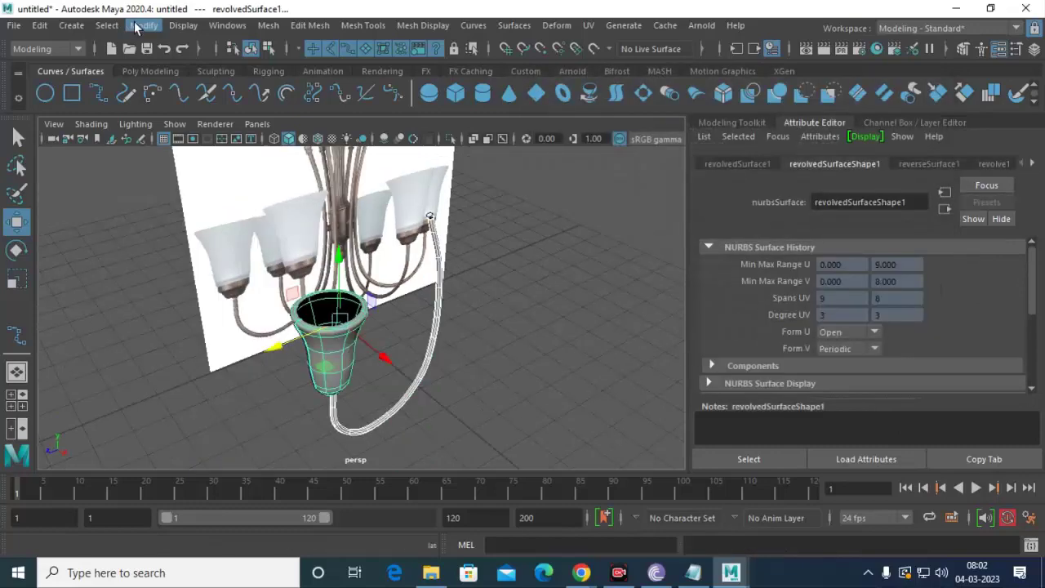
left_click(138, 25)
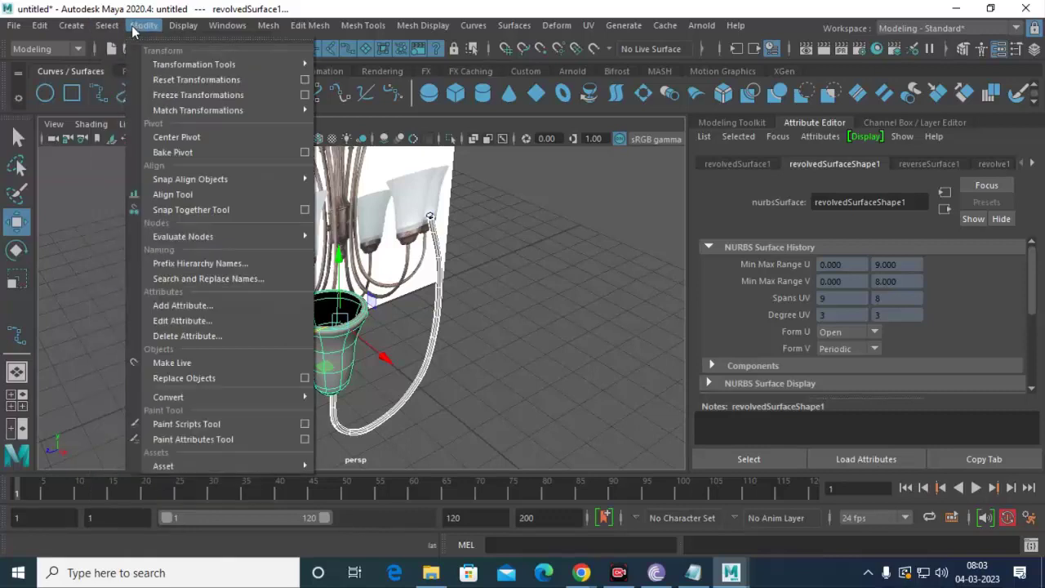
mouse_move(220, 397)
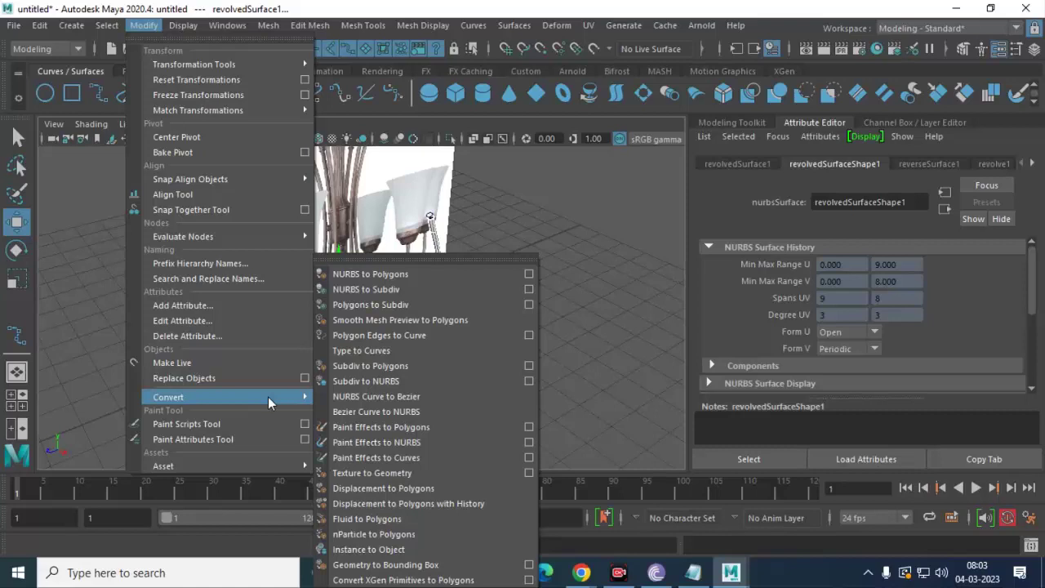
Convert the NURBS vase with NURBS to Polygons options set to Type Quads.
left_click(449, 273)
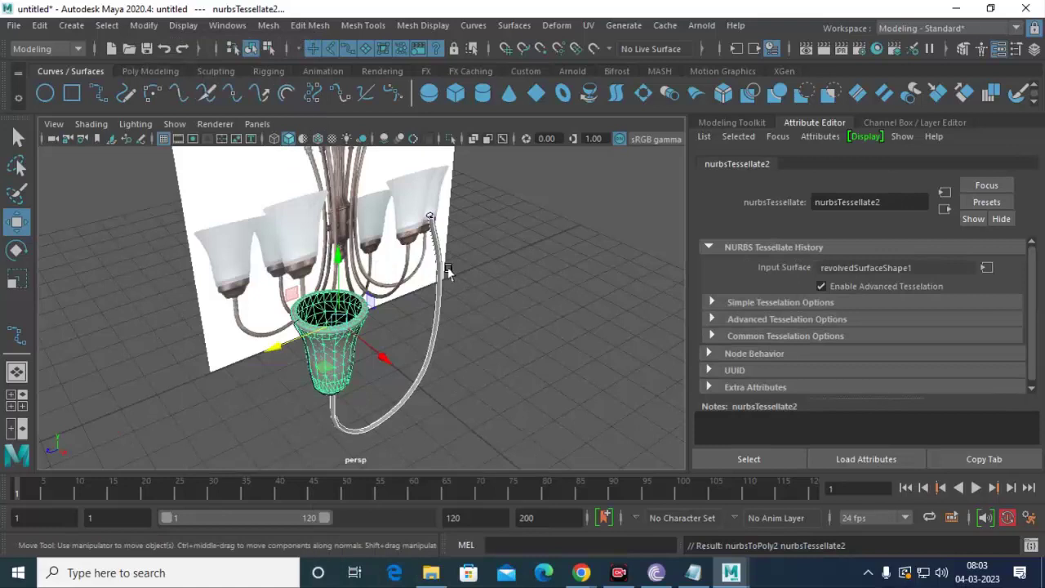
key("ctrl+z")
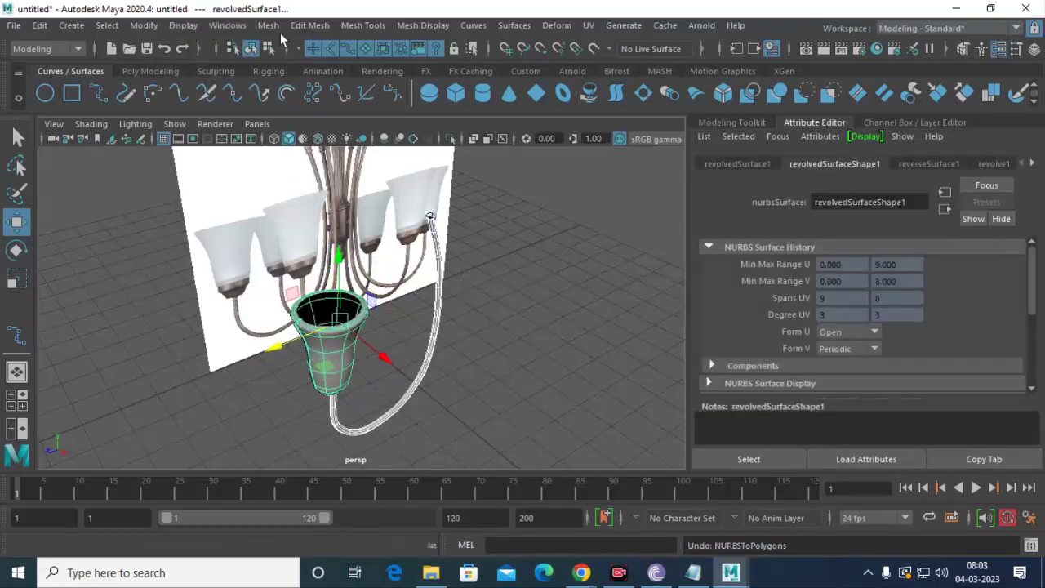
left_click(143, 26)
mouse_move(168, 397)
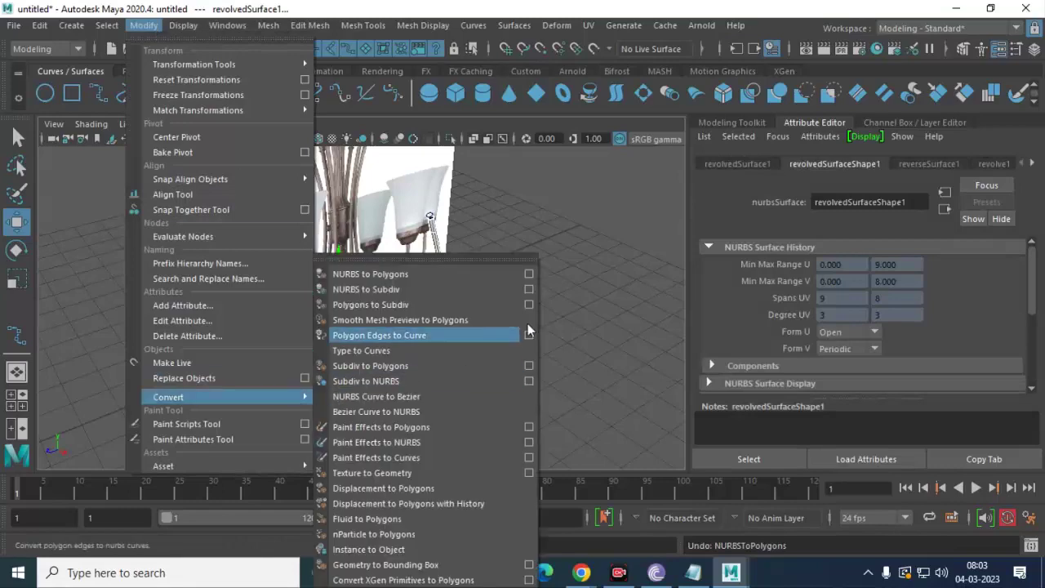
left_click(528, 273)
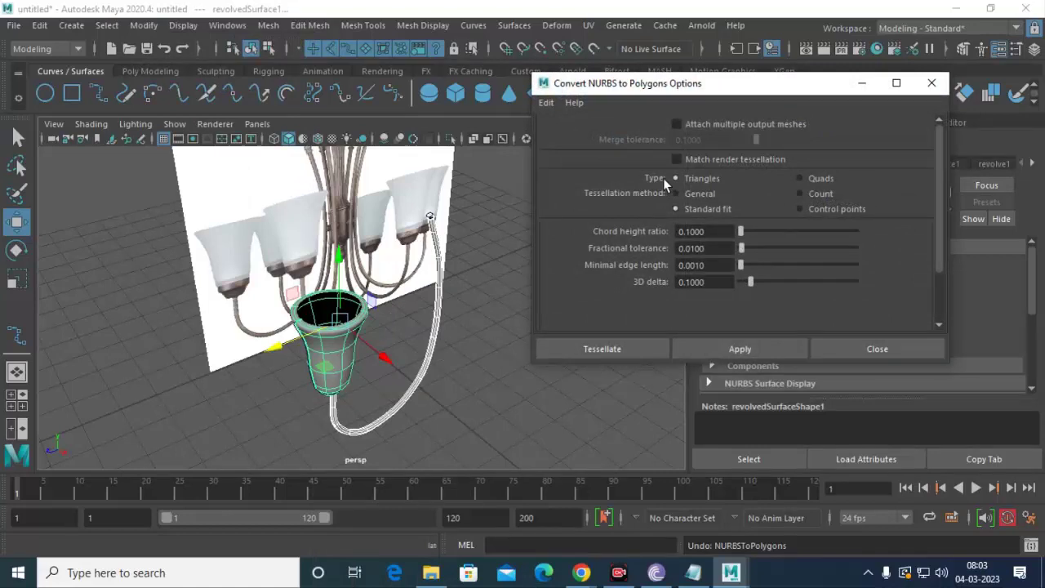
left_click(817, 180)
left_click(739, 351)
left_click(871, 348)
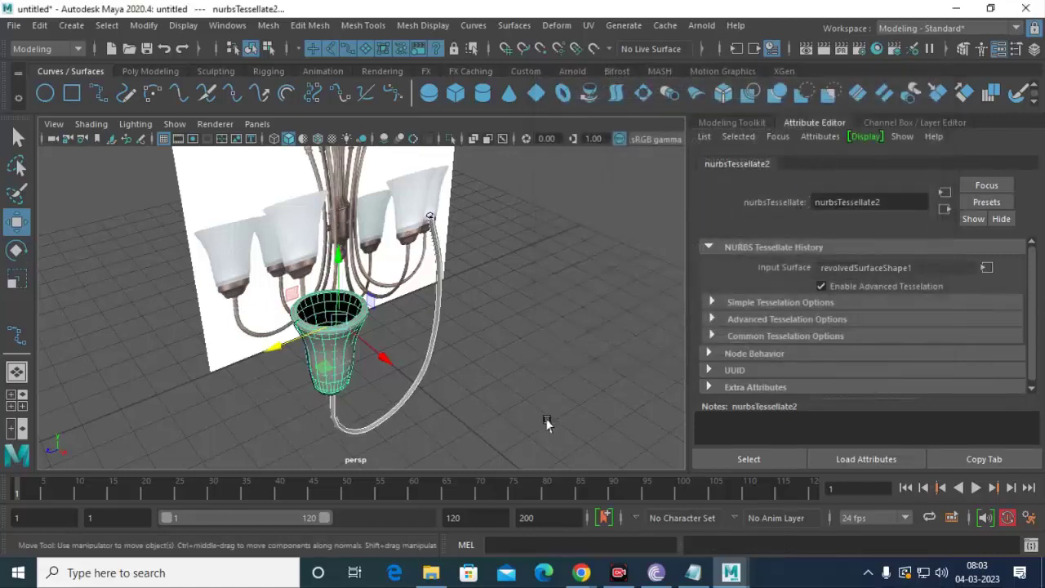
Select the polygon vase together with the pipe surface.
left_click(545, 420)
left_click(347, 368)
left_click(407, 389)
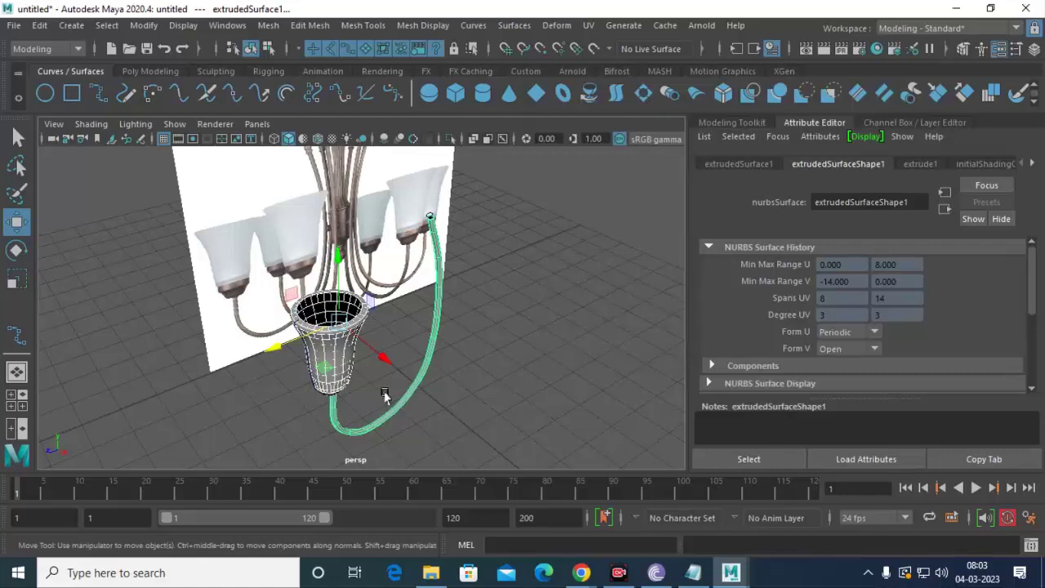
Try moving the pipe and poly vase back along Z, then delete the NURBS vase.
left_click_drag(284, 347, 359, 322)
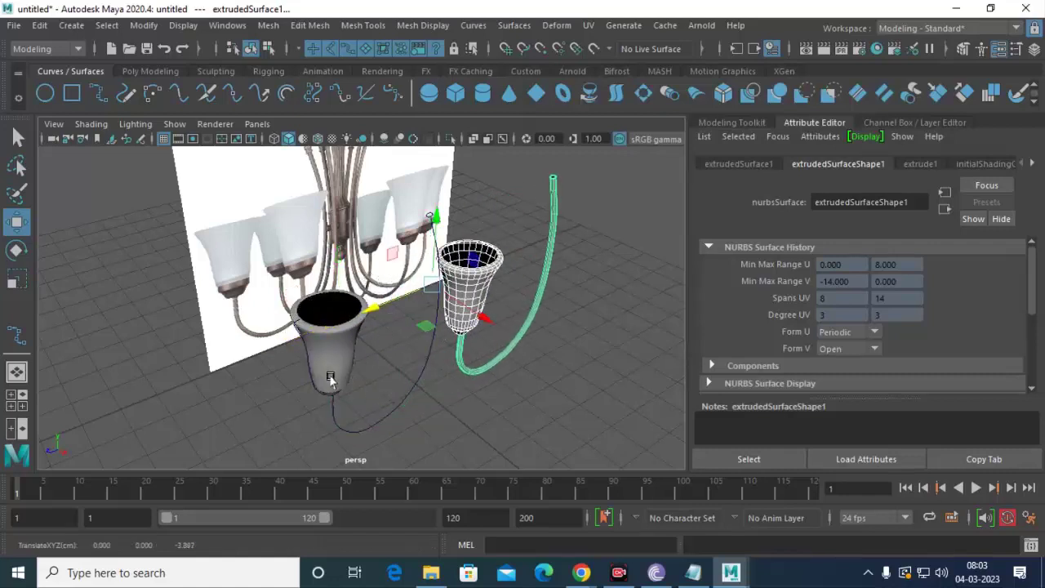
key("ctrl+z")
left_click(380, 419)
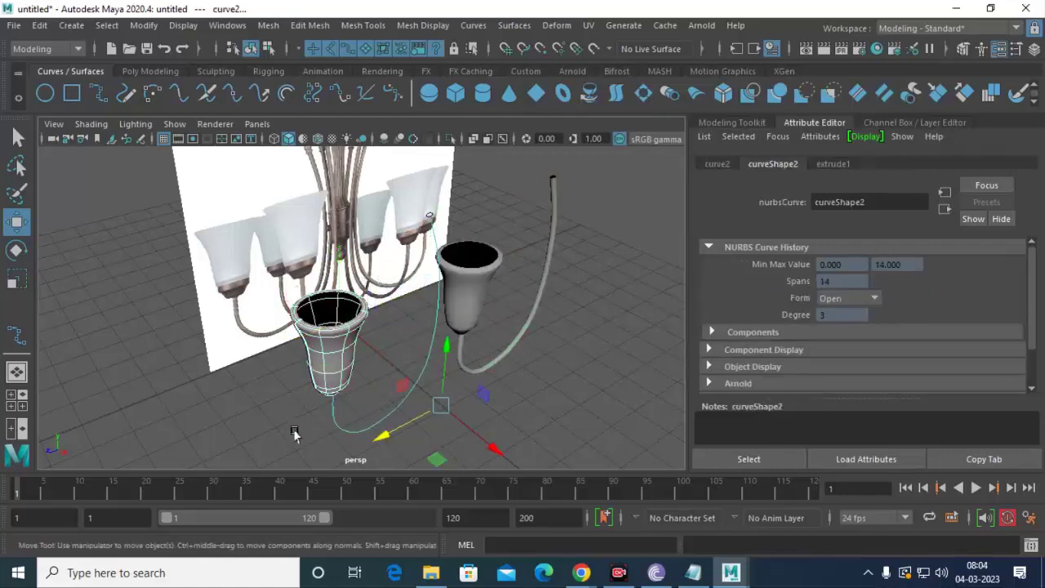
left_click(369, 359)
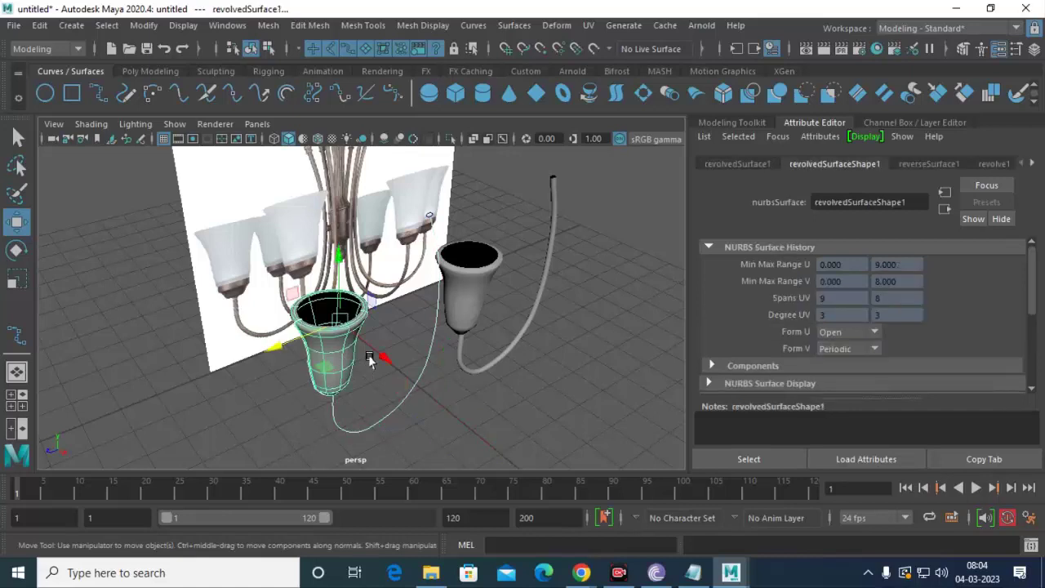
key("Delete")
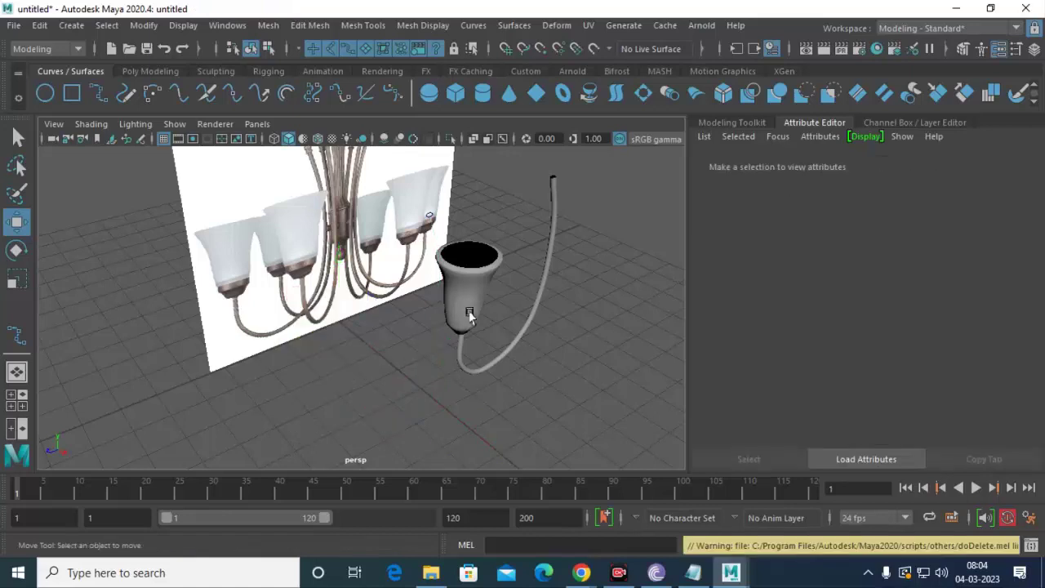
Select the vase and pipe, undo the NURBS vase deletion, and reselect it.
left_click(466, 306)
left_click(520, 299)
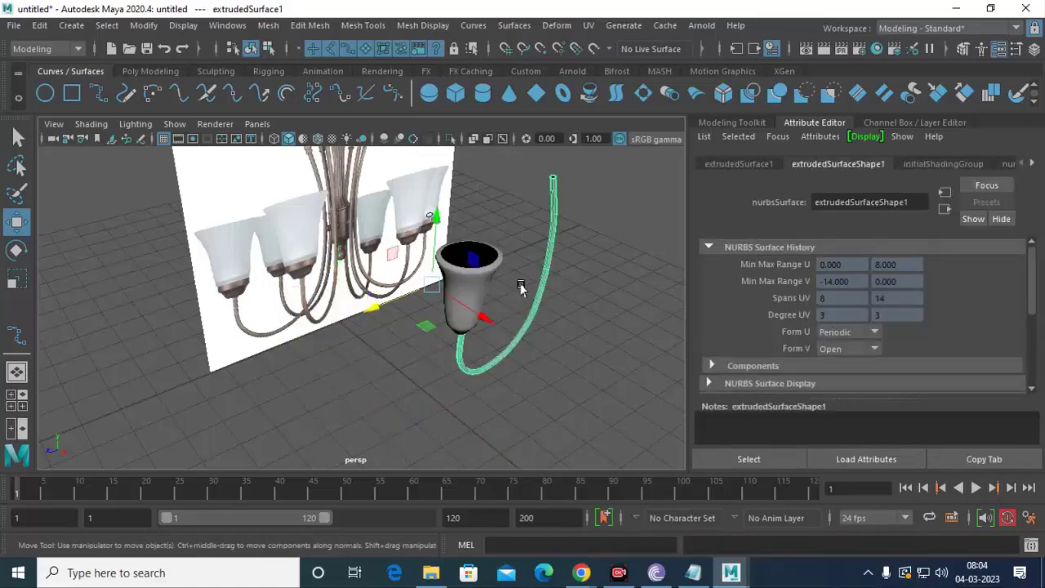
left_click(464, 276)
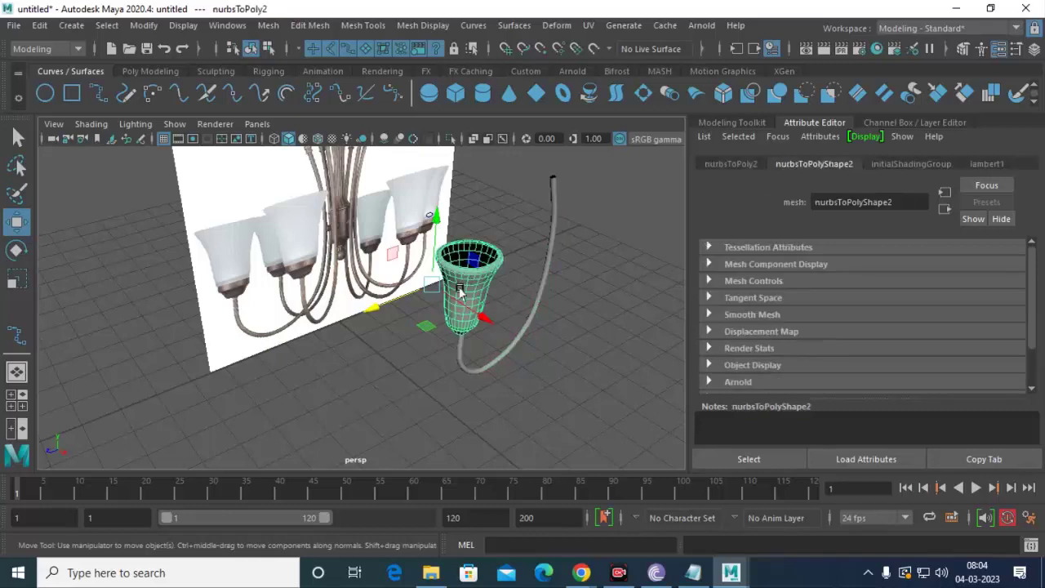
key("ctrl+z")
key("ctrl+z")
key("ctrl+z")
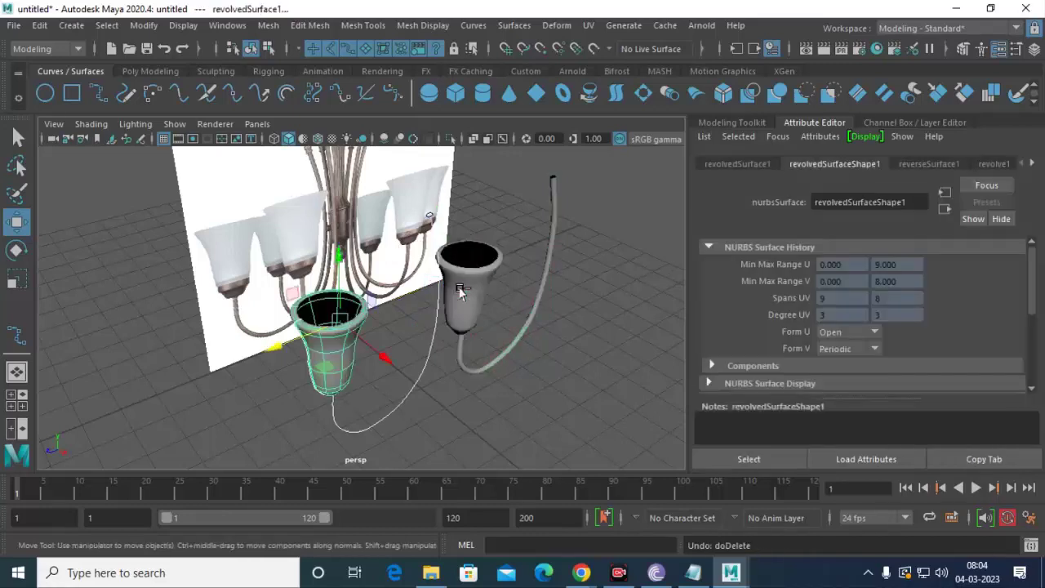
left_click(360, 352)
left_click(324, 351)
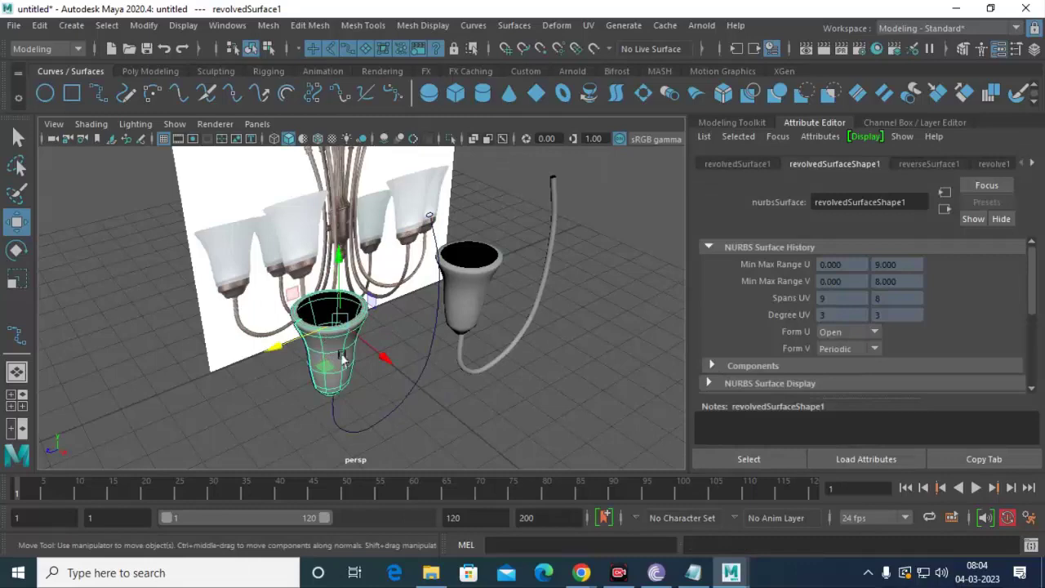
Select a row of the NURBS vase's control vertices, then select the polygon vase.
left_click_drag(335, 351, 319, 318, "alt")
right_click_drag(319, 319, 226, 180)
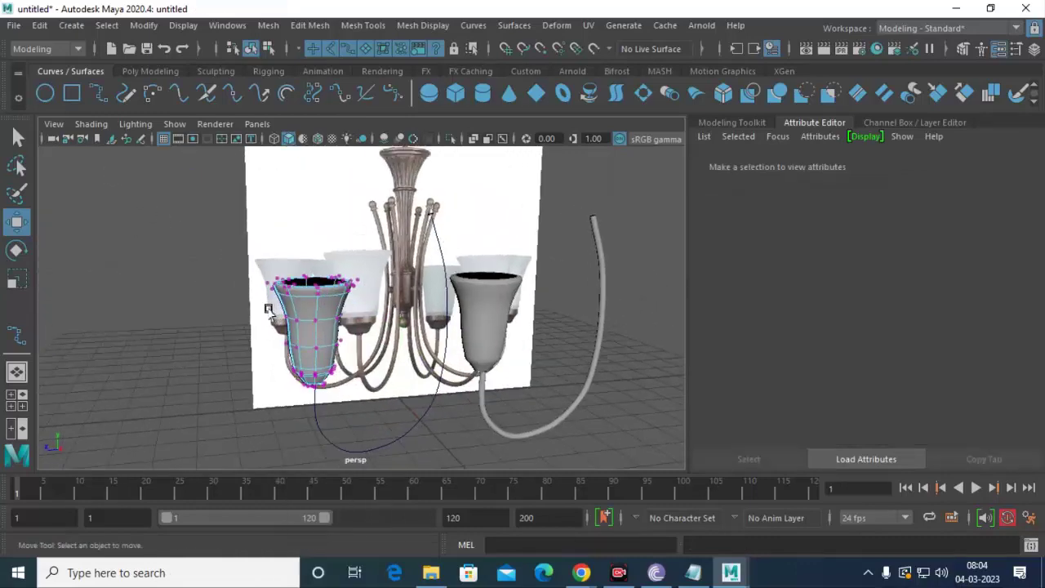
left_click_drag(302, 321, 310, 335)
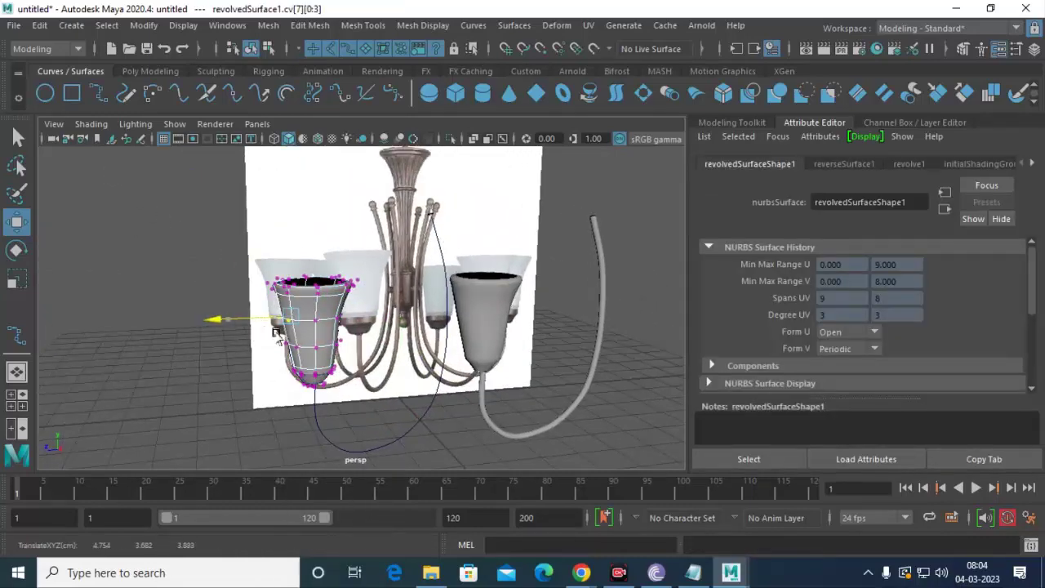
left_click_drag(390, 364, 433, 389, "alt")
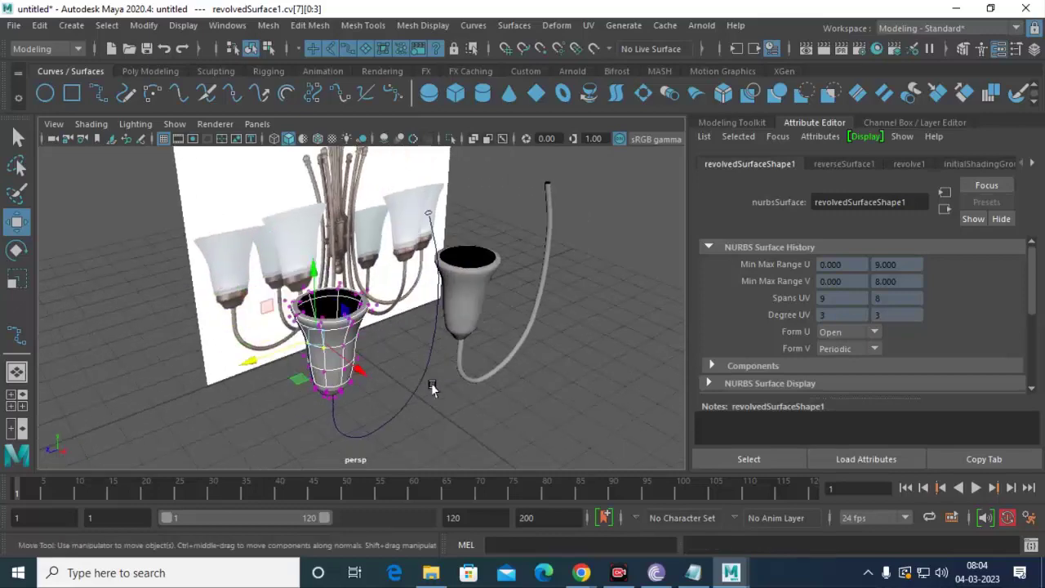
left_click(471, 300)
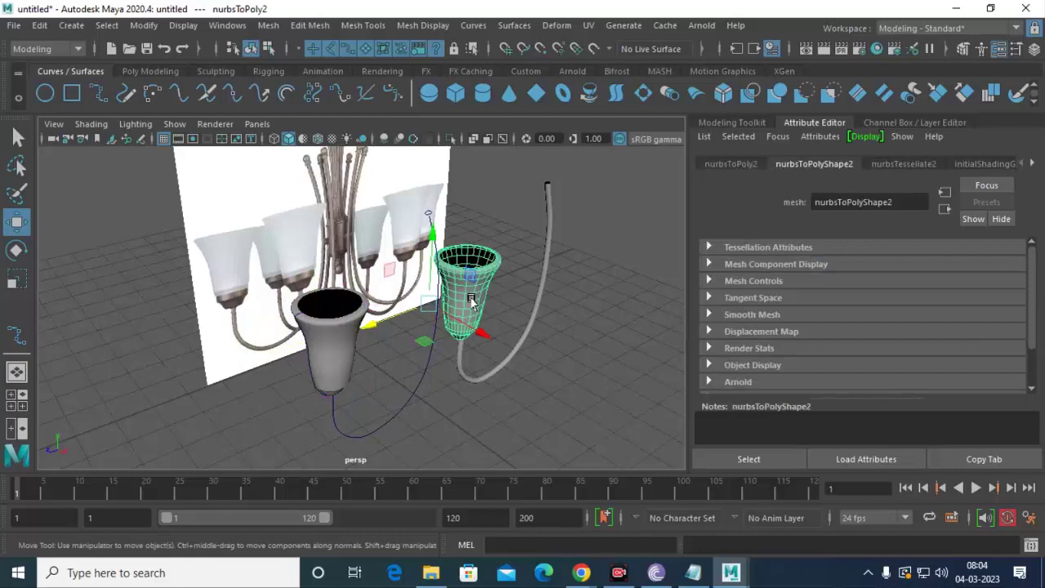
Orbit around the vases, briefly toggling the polygon vase's component mode.
left_click_drag(471, 299, 385, 205, "alt")
right_click_drag(384, 205, 292, 177)
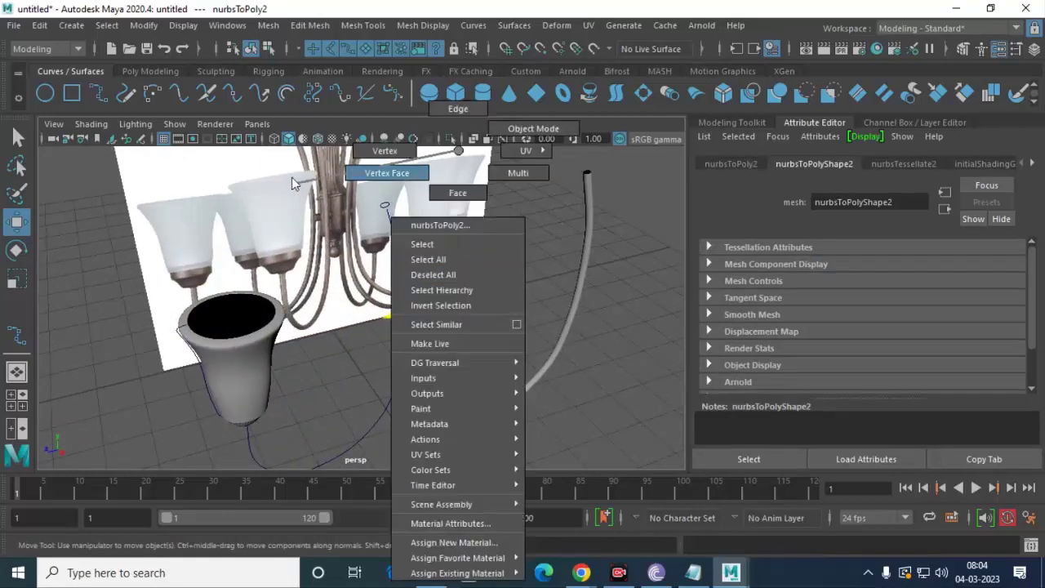
left_click_drag(459, 303, 488, 314, "alt")
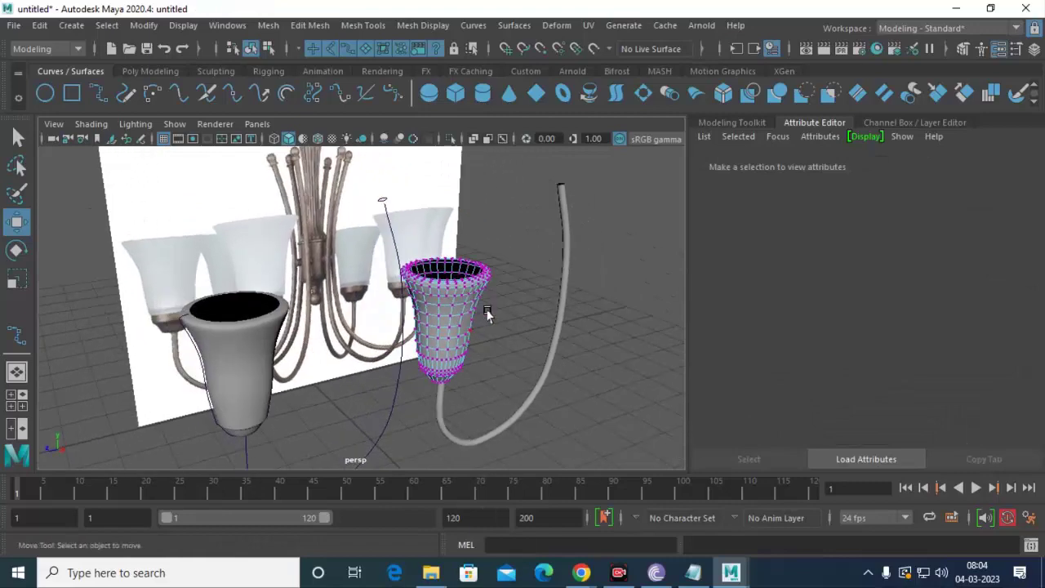
right_click_drag(487, 315, 545, 375, "alt")
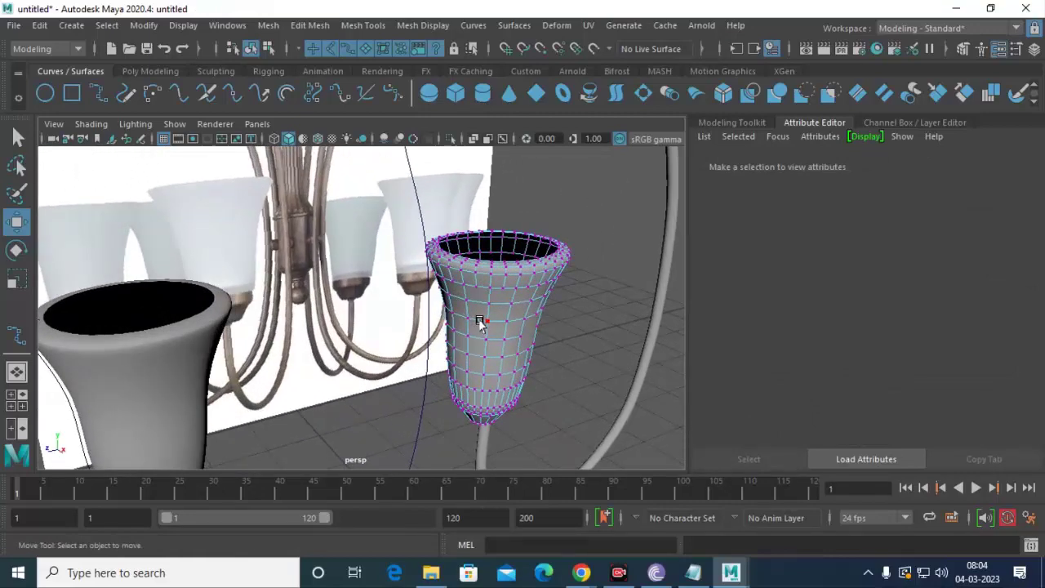
left_click_drag(517, 345, 523, 354, "alt")
right_click_drag(498, 154, 588, 123)
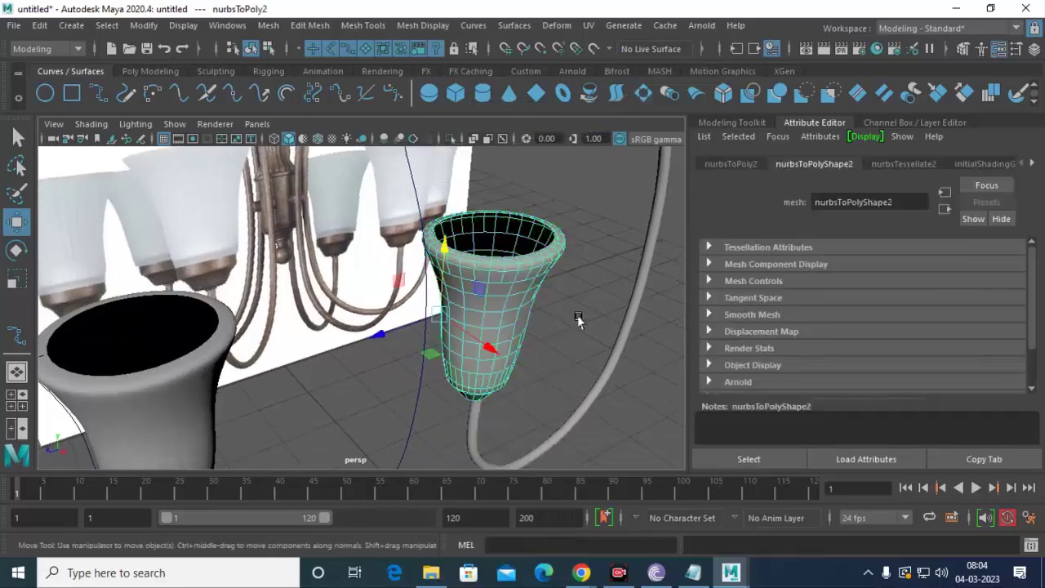
right_click_drag(577, 318, 510, 236, "alt")
left_click_drag(510, 237, 303, 425, "alt")
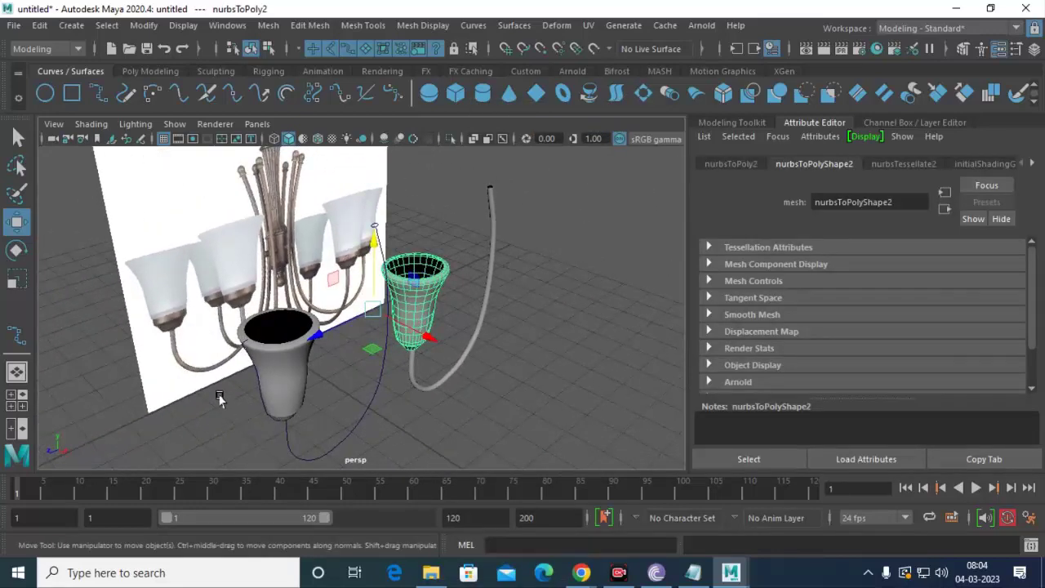
Select the NURBS shade, nudge it along its depth, and undo the move.
mouse_move(219, 398)
left_mouse_down()
mouse_move(351, 453)
mouse_move(326, 413)
left_mouse_up()
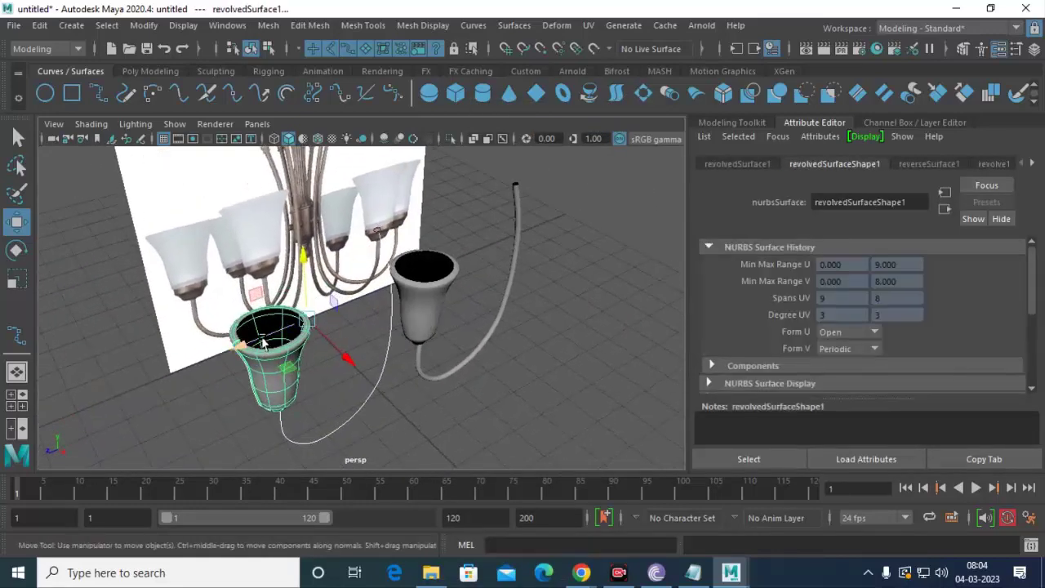
scroll(262, 342, "up", 5)
scroll(250, 343, "down", 5)
mouse_move(245, 346)
left_mouse_down()
mouse_move(266, 367)
mouse_move(361, 383)
left_mouse_up()
key("ctrl+z")
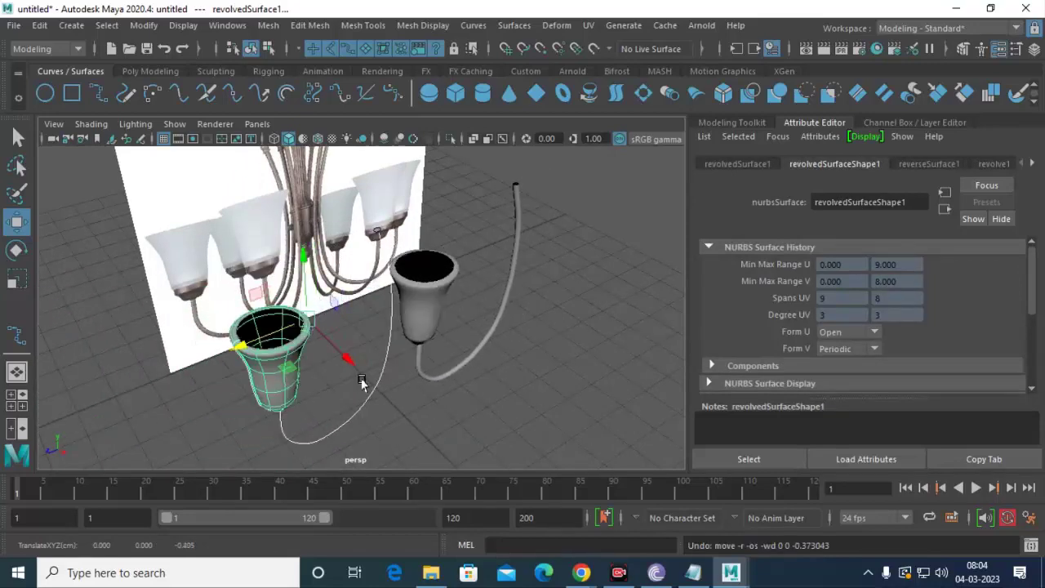
Select the polygon vase and tube together and move them off to the right.
left_click_drag(563, 240, 439, 420)
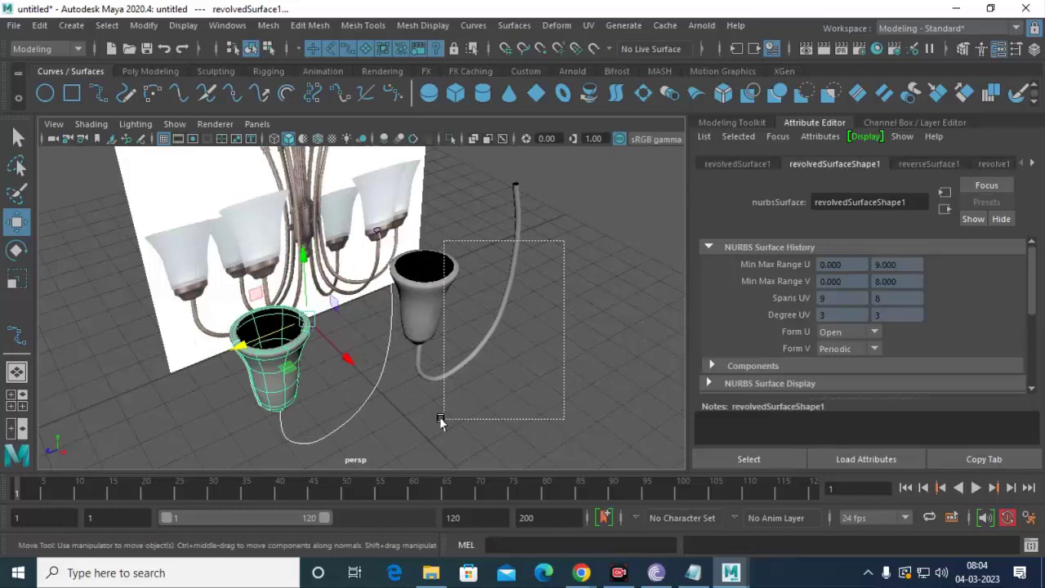
mouse_move(359, 306)
left_mouse_down()
mouse_move(522, 261)
mouse_move(389, 336)
left_mouse_up()
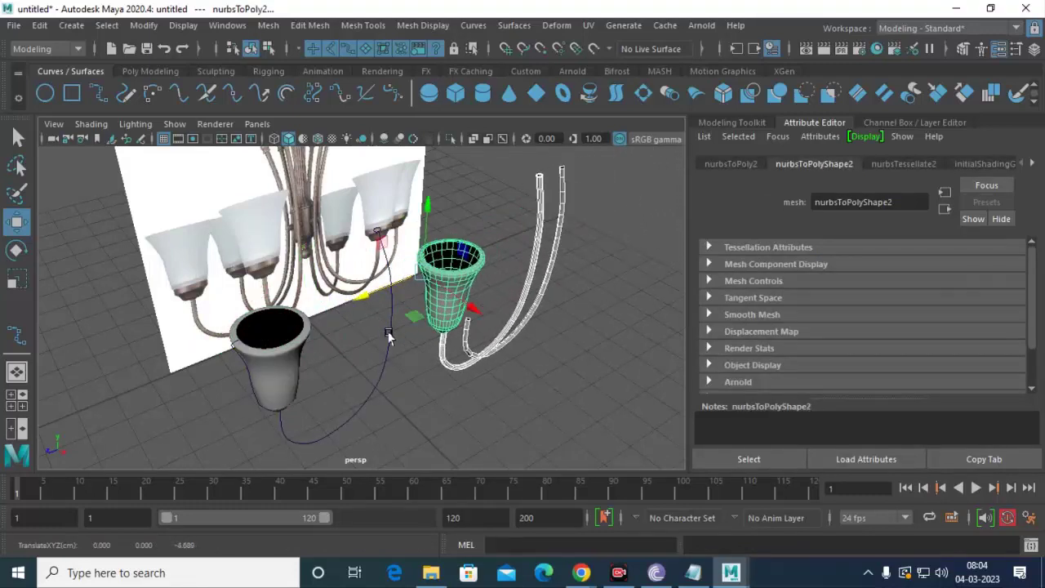
left_click(551, 323)
left_click(513, 217)
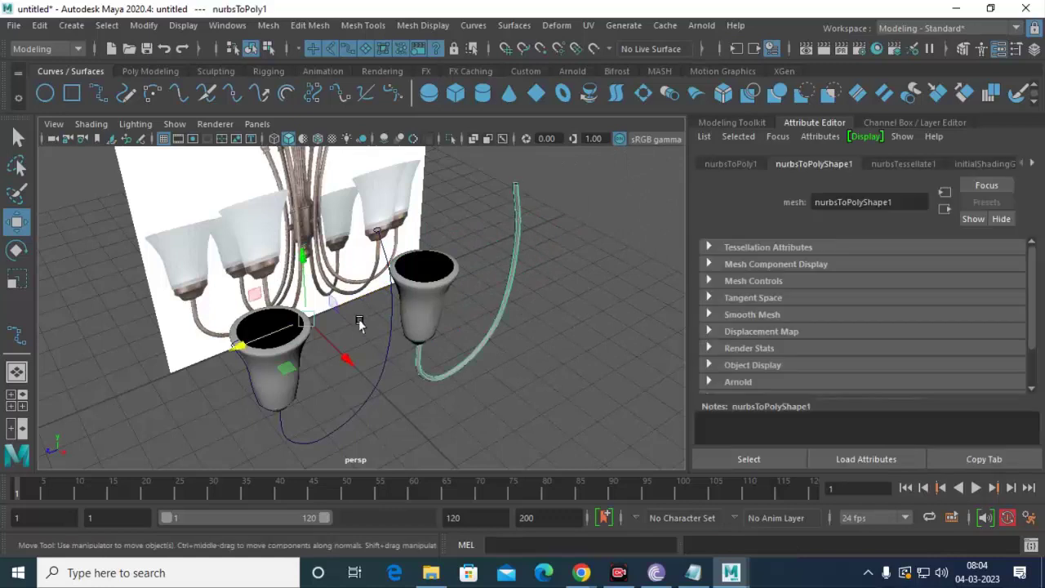
left_click(461, 331)
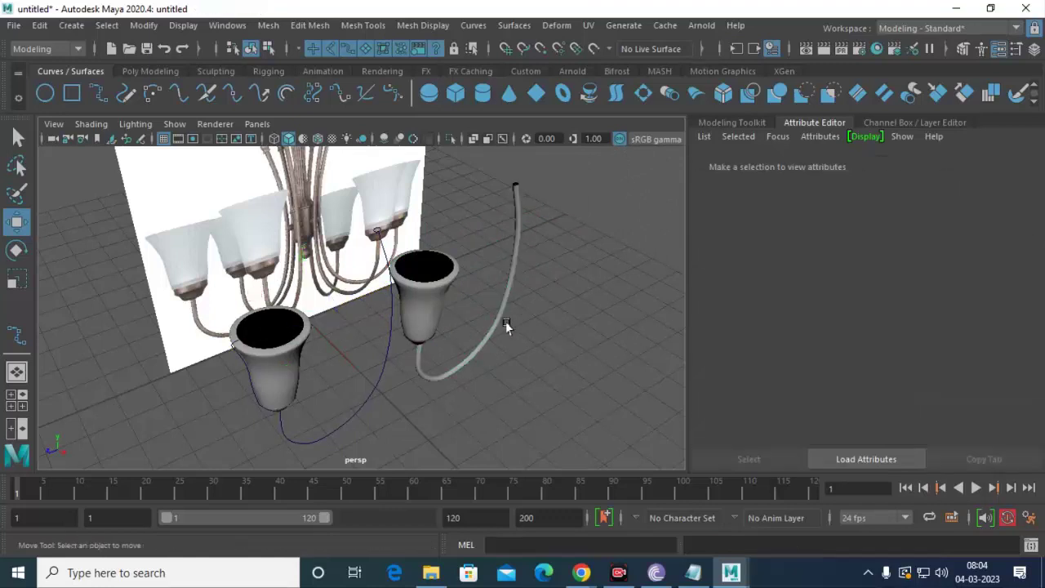
left_click(498, 318)
left_click(454, 288, "shift")
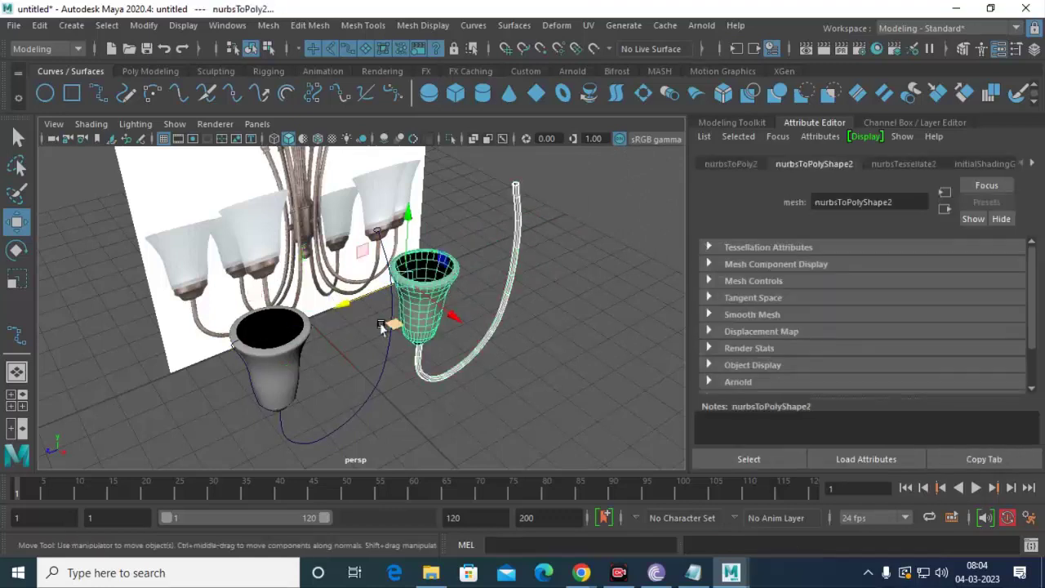
left_click_drag(381, 326, 520, 282)
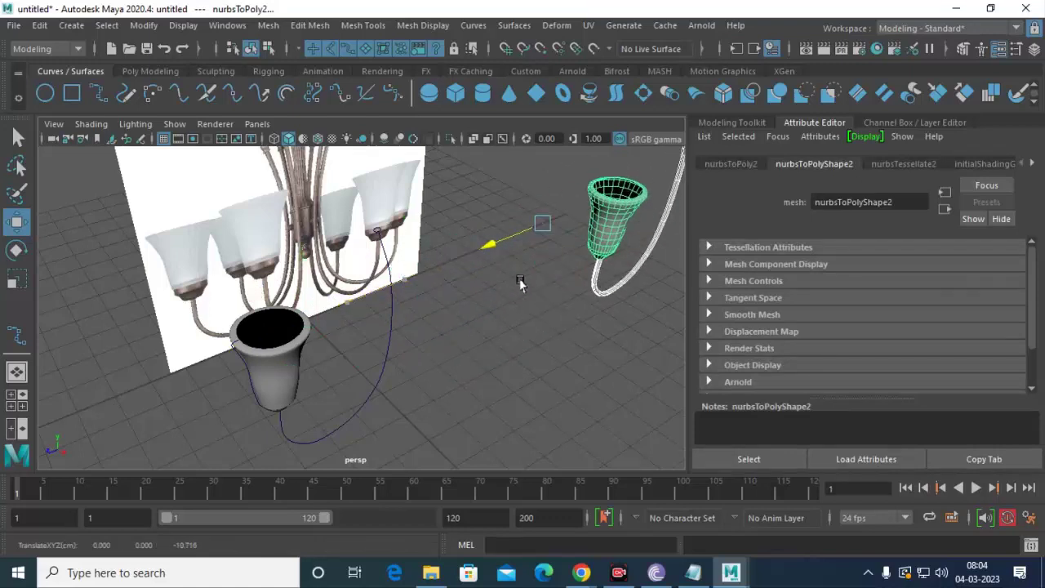
Select the profile curve, slide it along one axis, then undo that move.
left_click(257, 385)
left_click(343, 422)
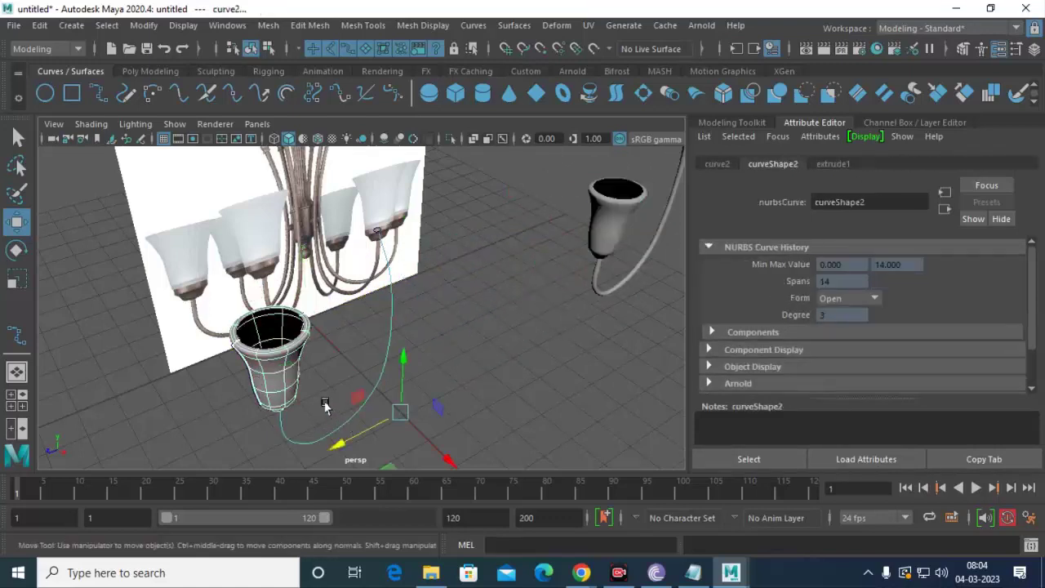
mouse_move(343, 441)
left_mouse_down()
mouse_move(333, 460)
mouse_move(314, 437)
left_mouse_up()
key("ctrl+z")
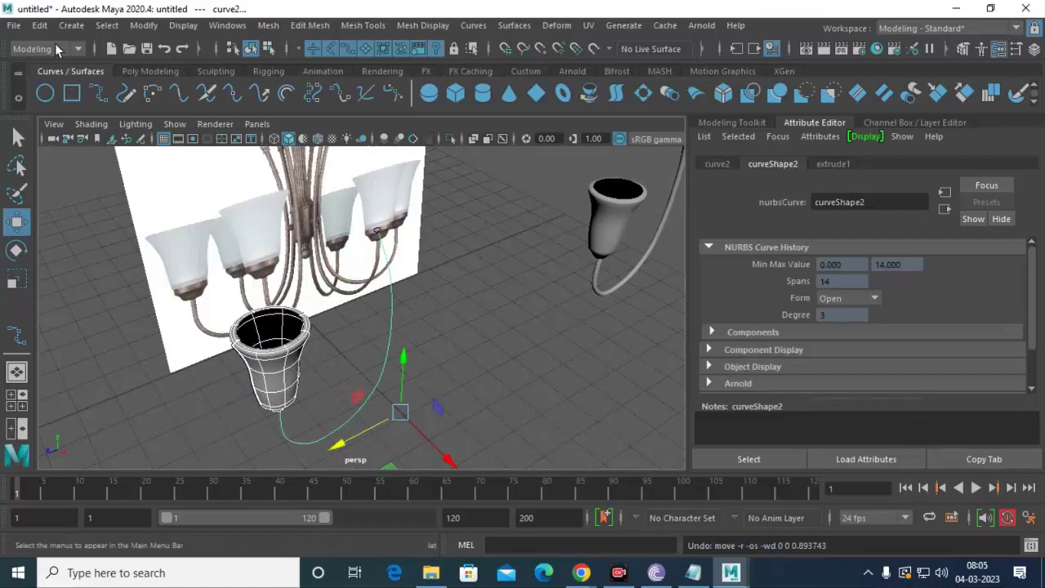
Delete history on all objects, then reselect the NURBS shade and undo a stray move.
left_click(41, 25)
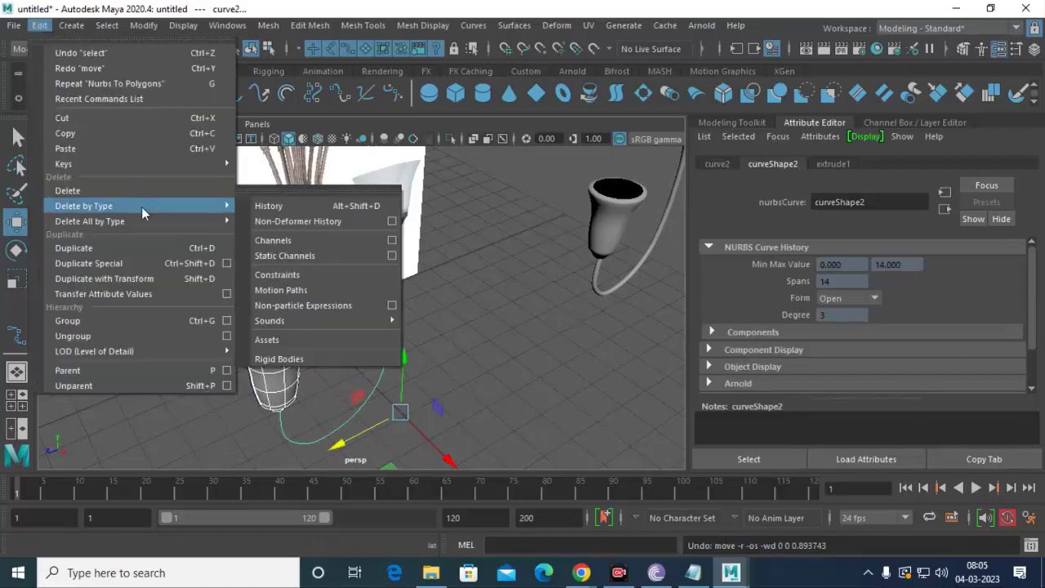
mouse_move(90, 221)
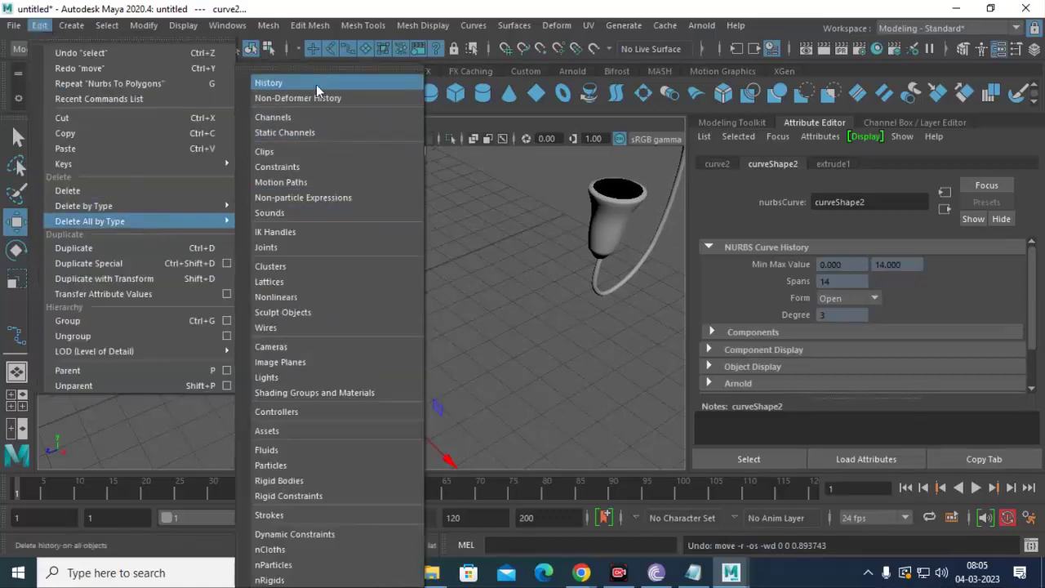
left_click(316, 84)
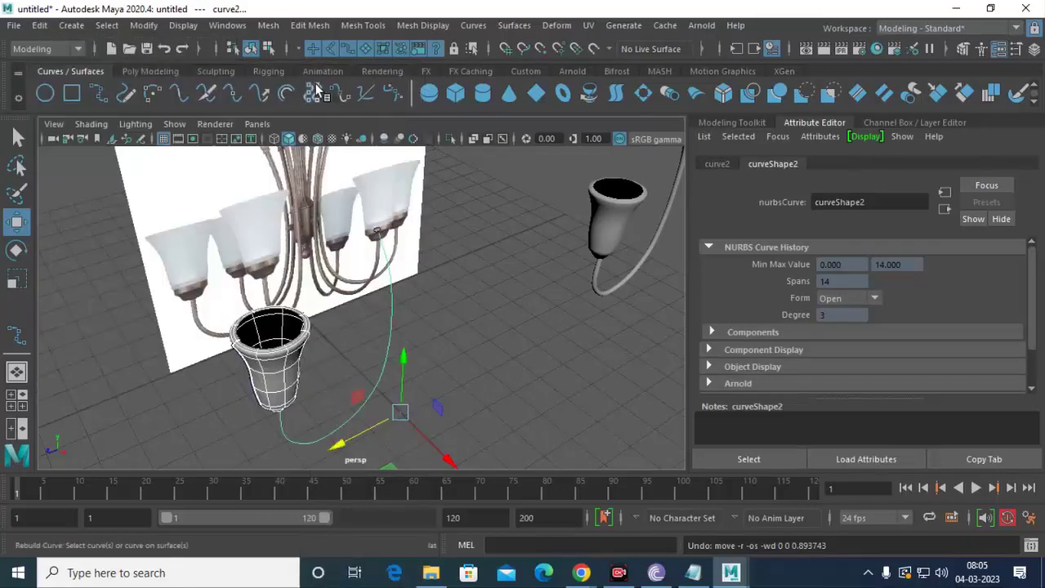
left_click(167, 413)
left_click_drag(185, 392, 366, 457)
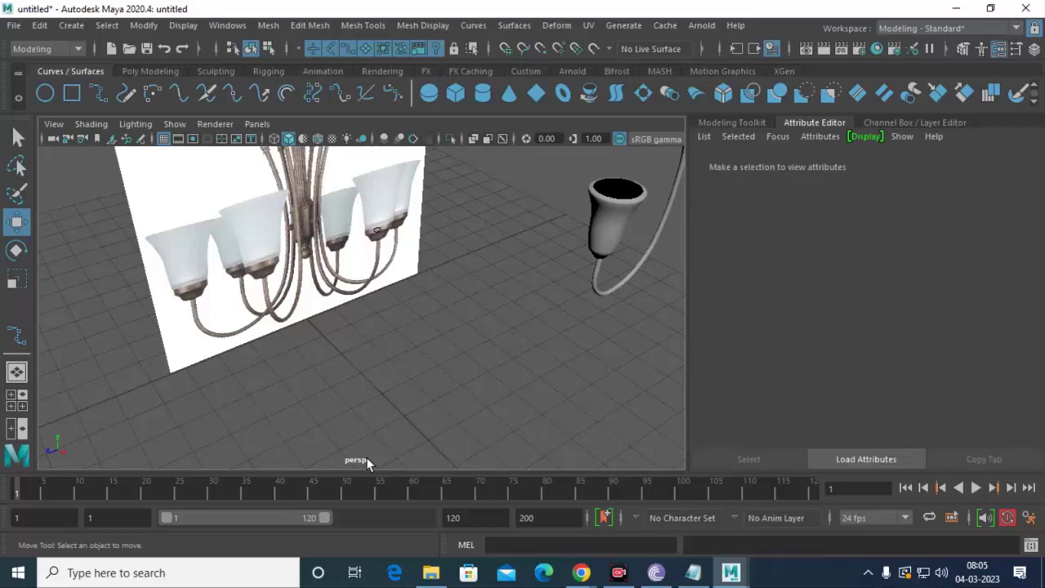
left_click(314, 428)
key("g")
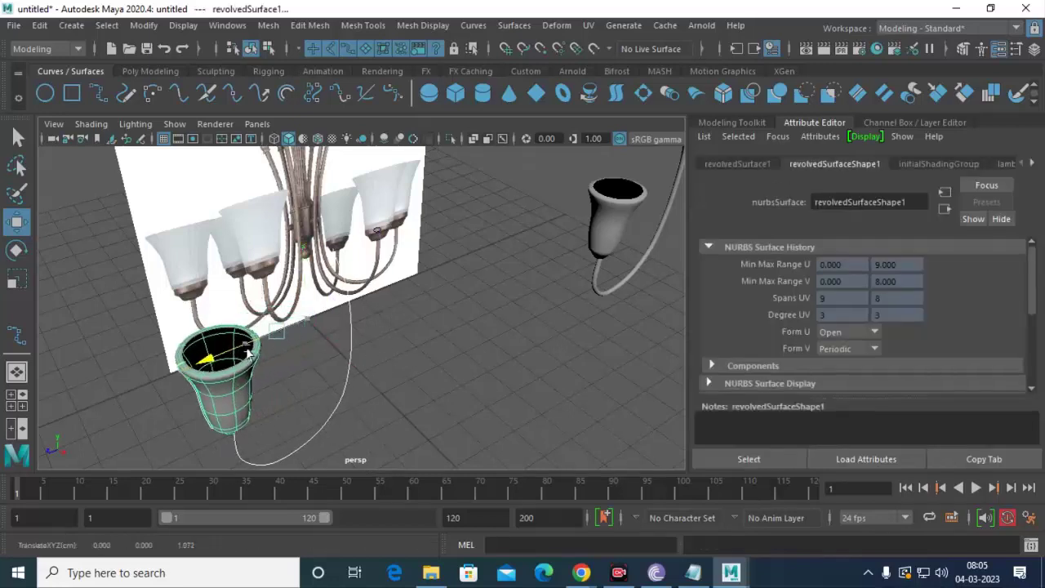
left_click_drag(249, 349, 33, 376)
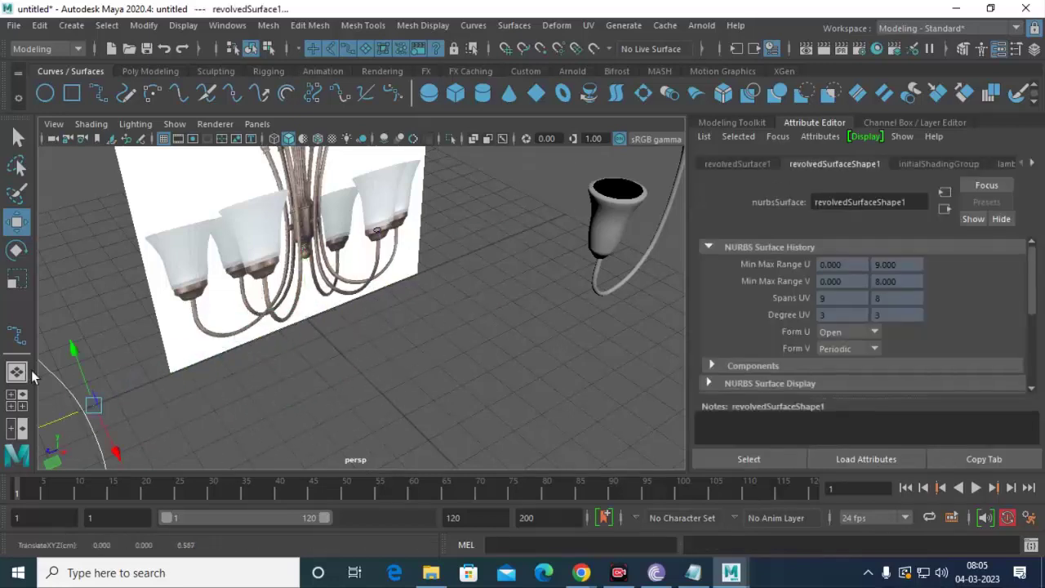
key("ctrl+z")
key("ctrl+z")
key("ctrl+z")
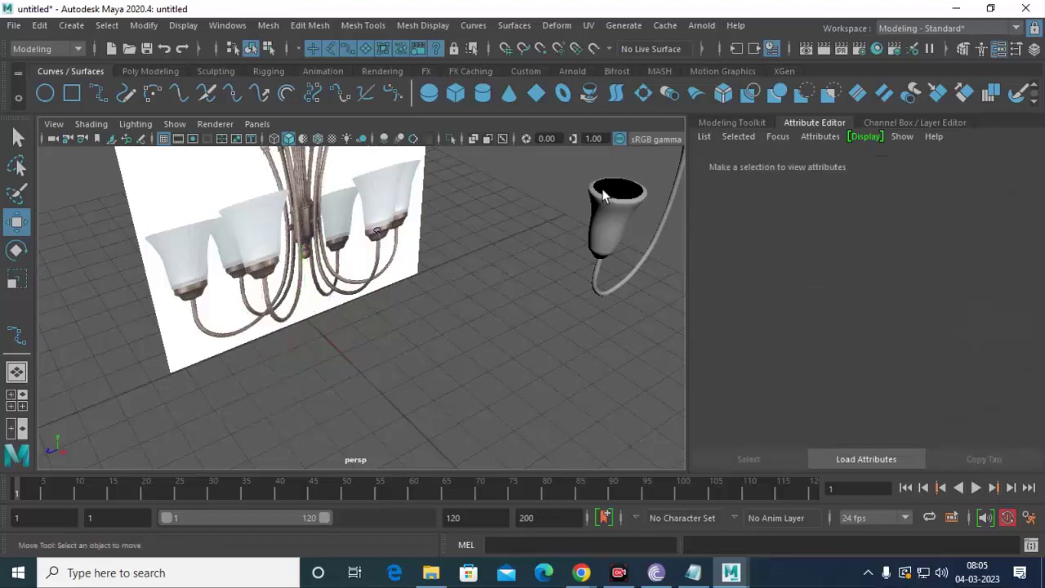
Move the polygon vase in front of the chandelier and frame it with F.
left_click_drag(566, 171, 677, 367)
mouse_move(574, 279)
left_mouse_down("alt")
mouse_move(626, 381)
mouse_move(261, 400)
left_mouse_up("alt")
left_click_drag(338, 367, 359, 367, "alt")
left_click(359, 367)
left_click(248, 343)
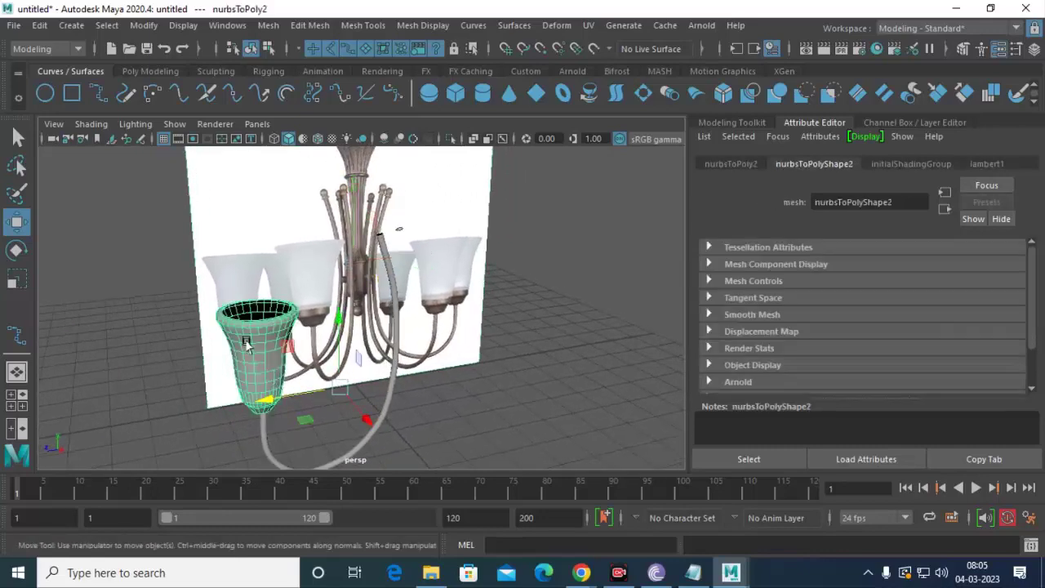
scroll(338, 433, "up", 4)
scroll(327, 433, "up", 3)
key("f")
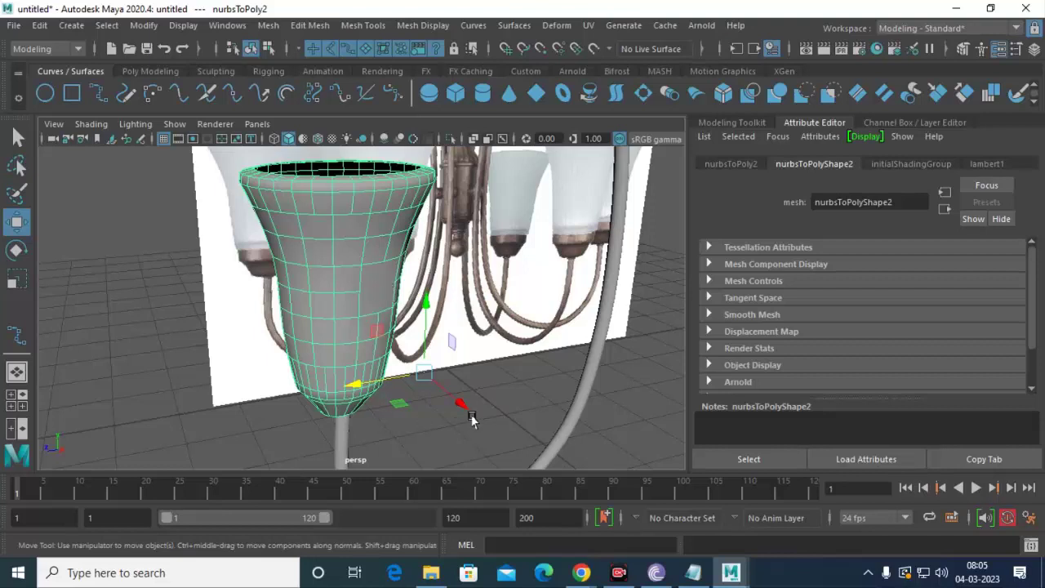
Zoom in on the polygon vase and add Multi-Cut edge cuts across it.
scroll(493, 286, "up", 2)
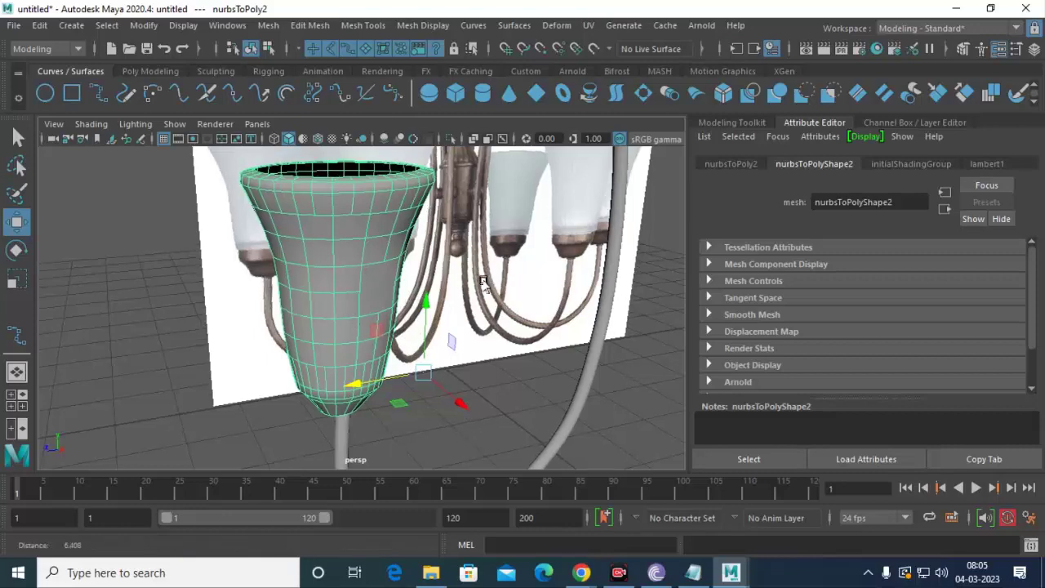
scroll(495, 309, "up", 3)
scroll(495, 309, "up", 2)
scroll(495, 309, "up", 2)
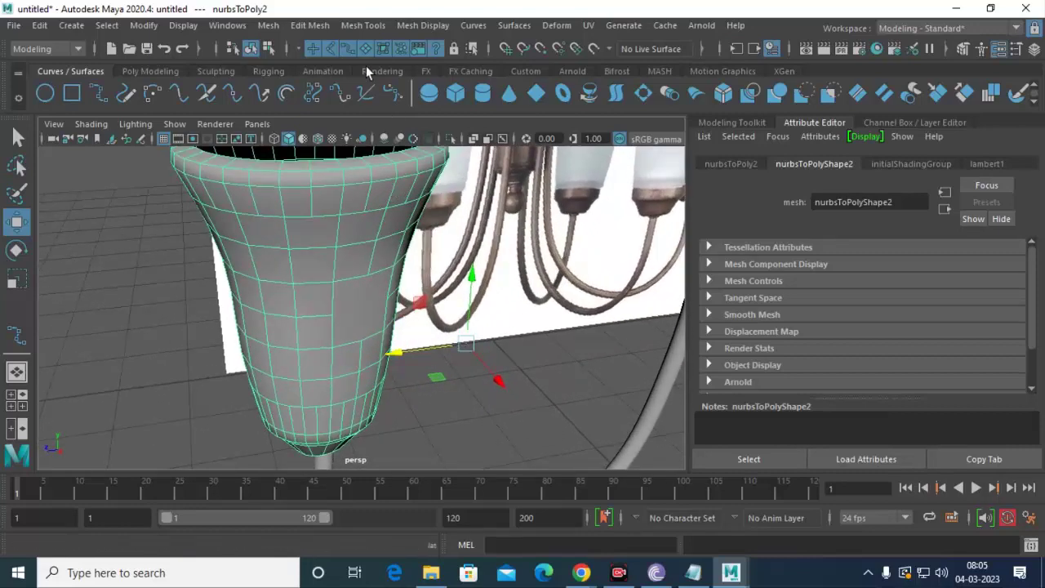
left_click(365, 28)
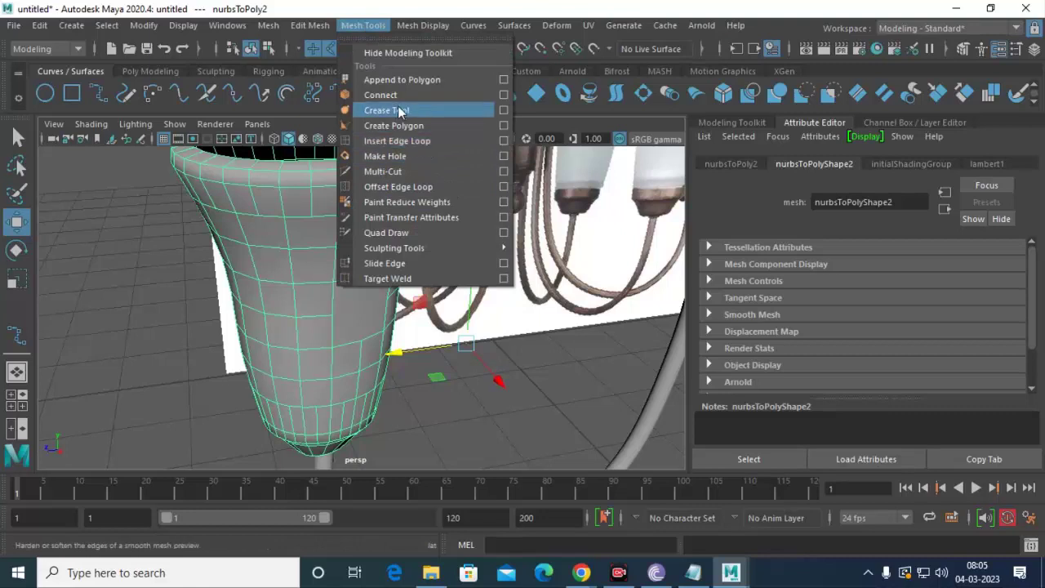
left_click(432, 172)
left_click(367, 275)
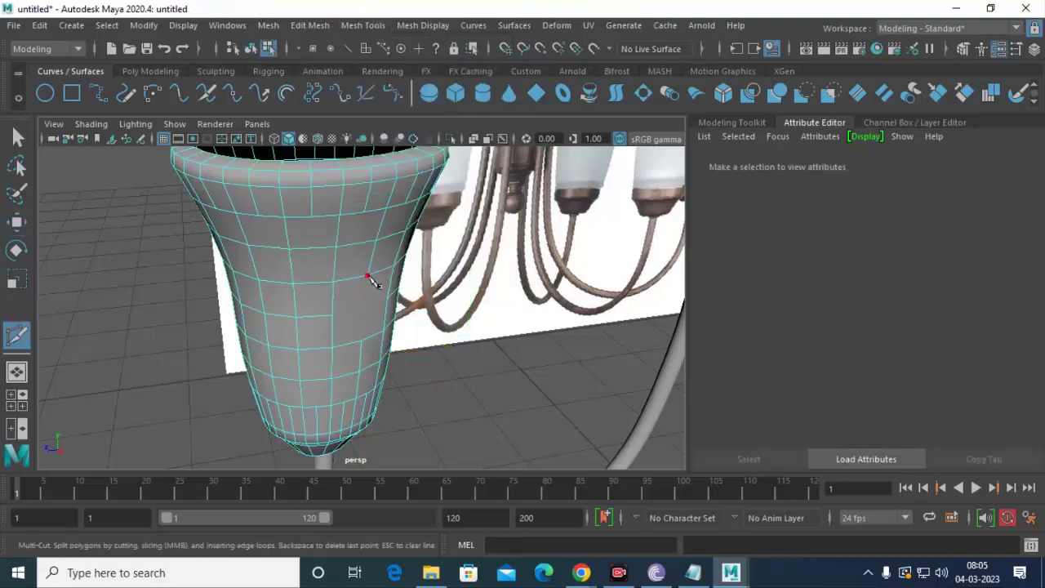
key("Escape")
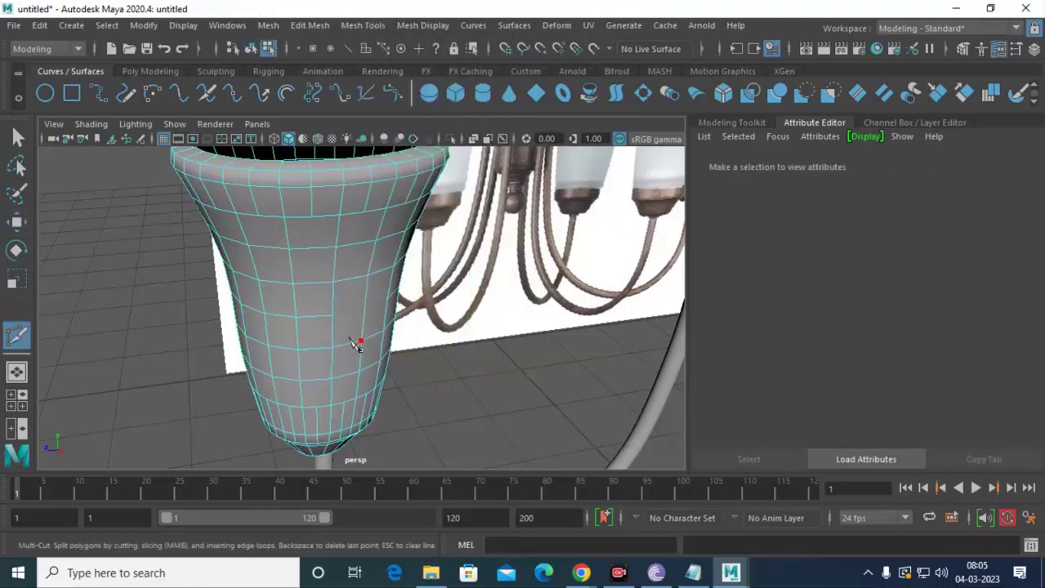
left_click(384, 314)
key("Escape")
Switch the vase to vertex mode, select its vertices and merge them.
left_click_drag(522, 335, 343, 310, "alt")
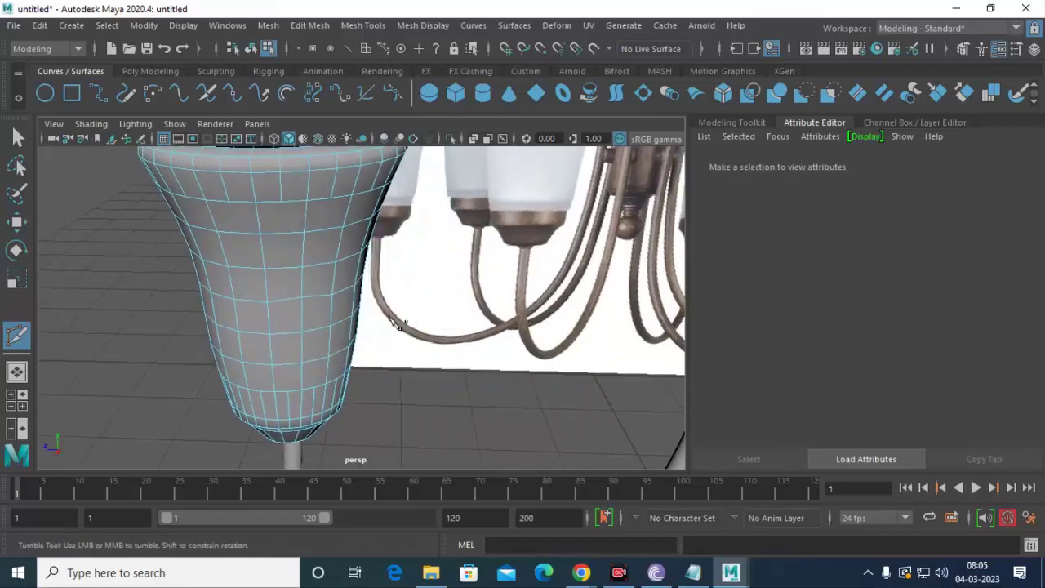
key("w")
right_click(329, 302)
left_click(257, 150)
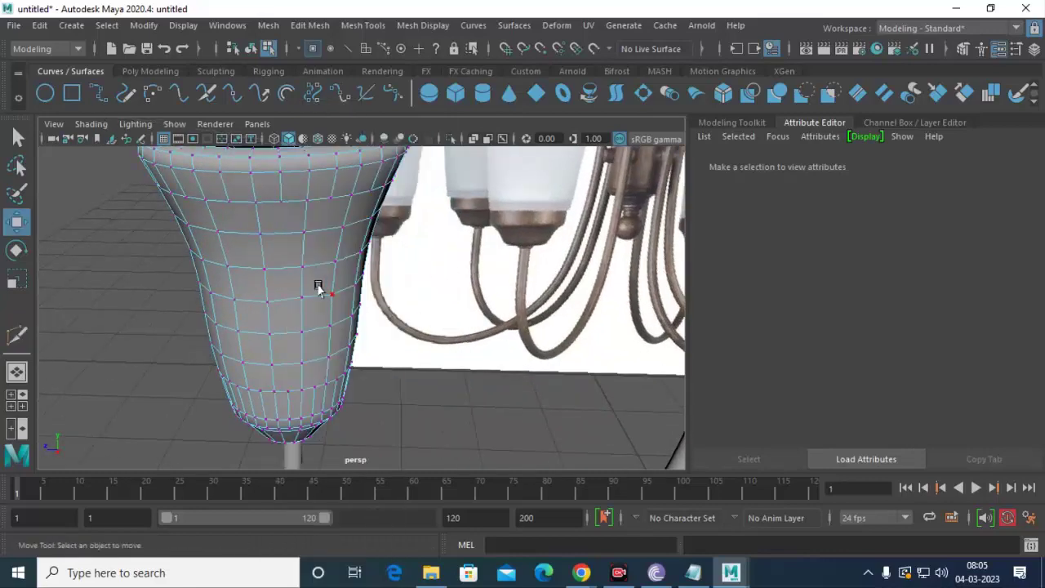
left_click(320, 294)
left_click_drag(338, 298, 362, 343, "alt")
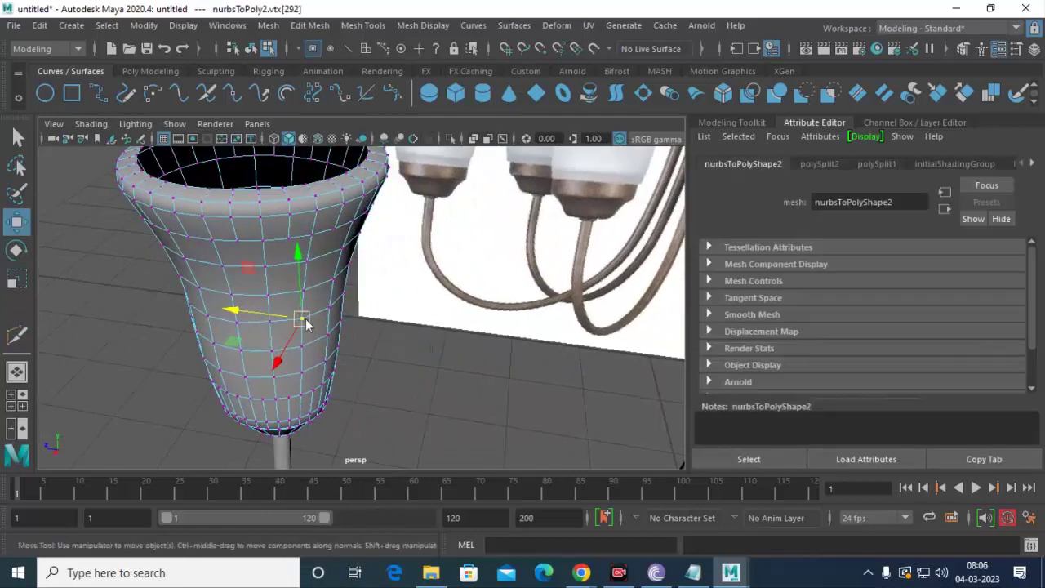
right_click_drag(302, 322, 343, 163, "shift")
left_click_drag(398, 344, 429, 315, "alt")
right_click_drag(429, 315, 391, 256, "alt")
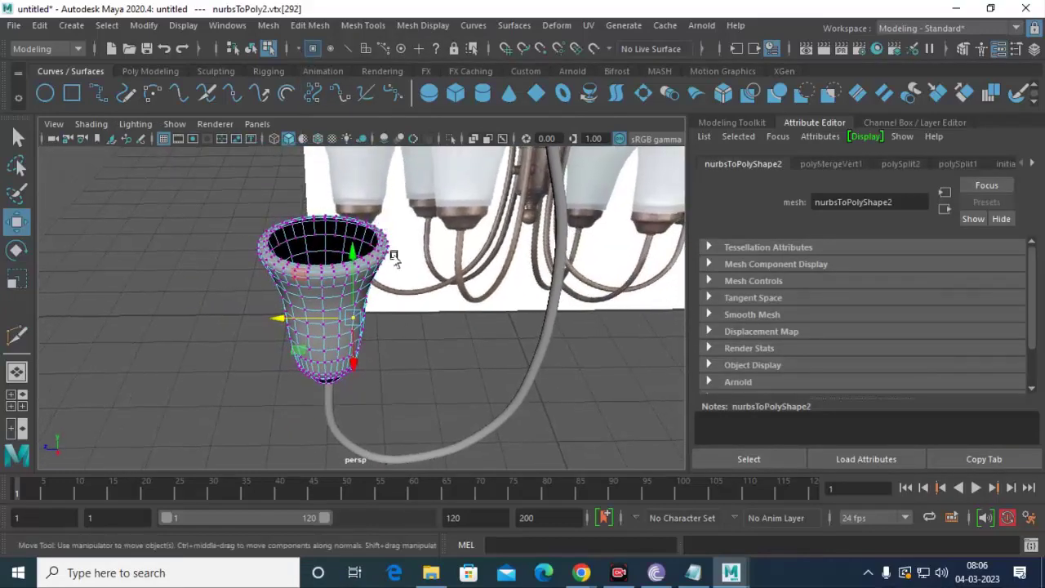
key("space")
key("space")
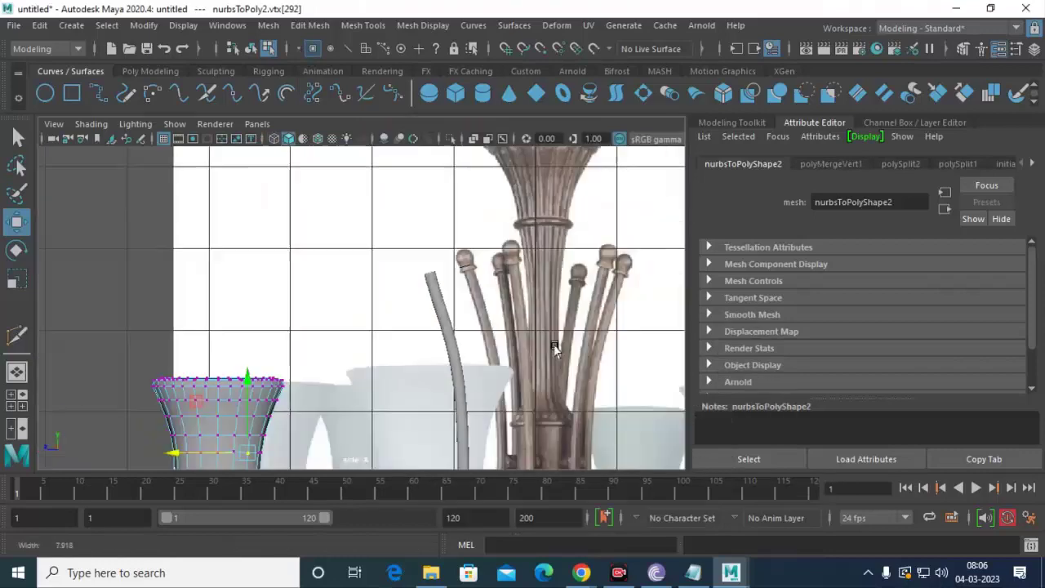
Maximise the side view panel and zoom in closely on the chandelier's central stem.
mouse_move(571, 269)
right_mouse_down("alt")
mouse_move(490, 228)
mouse_move(560, 304)
right_mouse_up("alt")
scroll(560, 304, "up", 1)
scroll(555, 272, "up", 1)
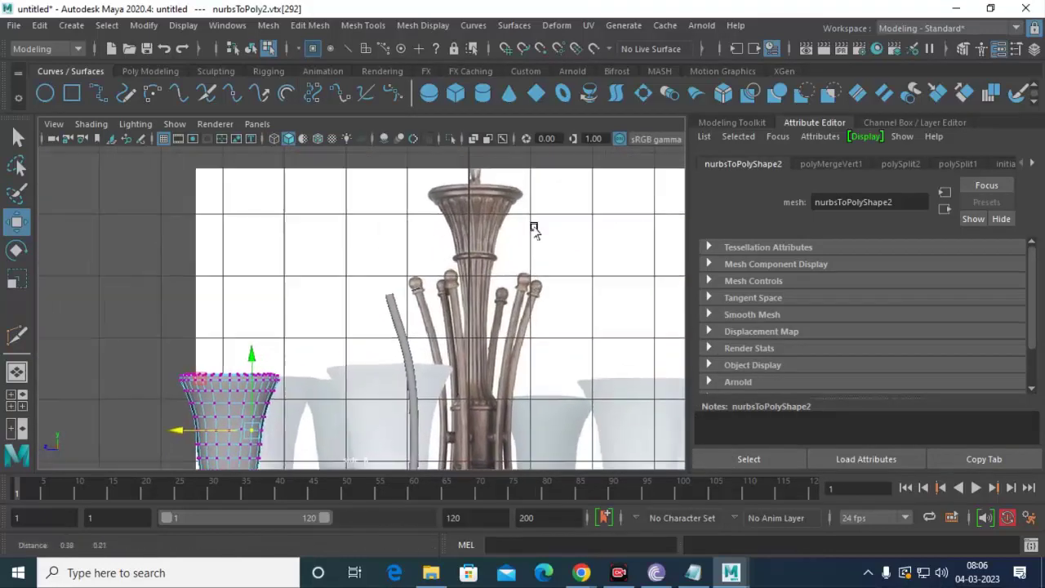
scroll(534, 226, "up", 1)
scroll(490, 264, "up", 2)
scroll(568, 359, "up", 1)
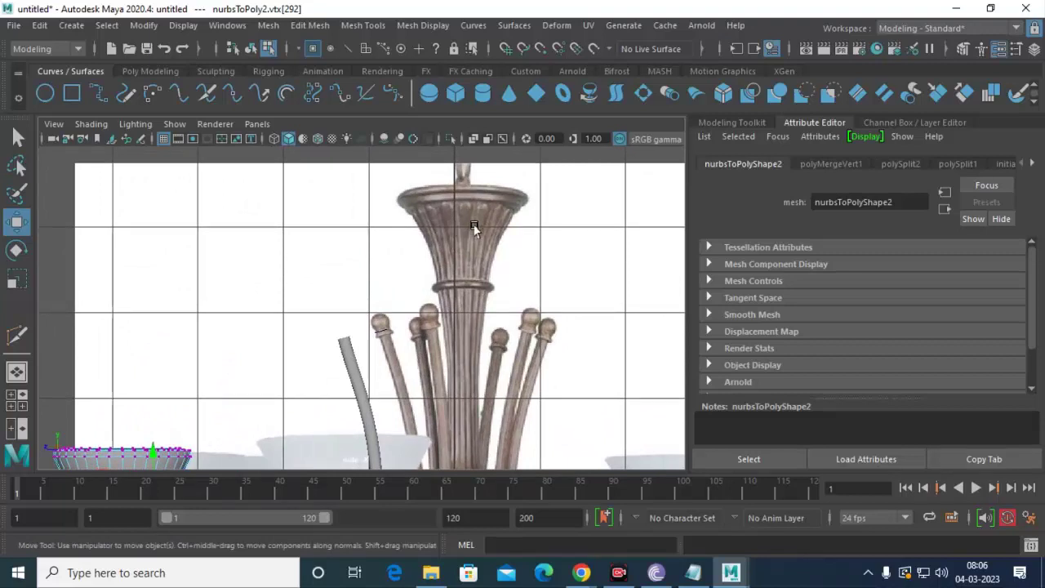
scroll(457, 278, "down", 2)
scroll(378, 231, "down", 1)
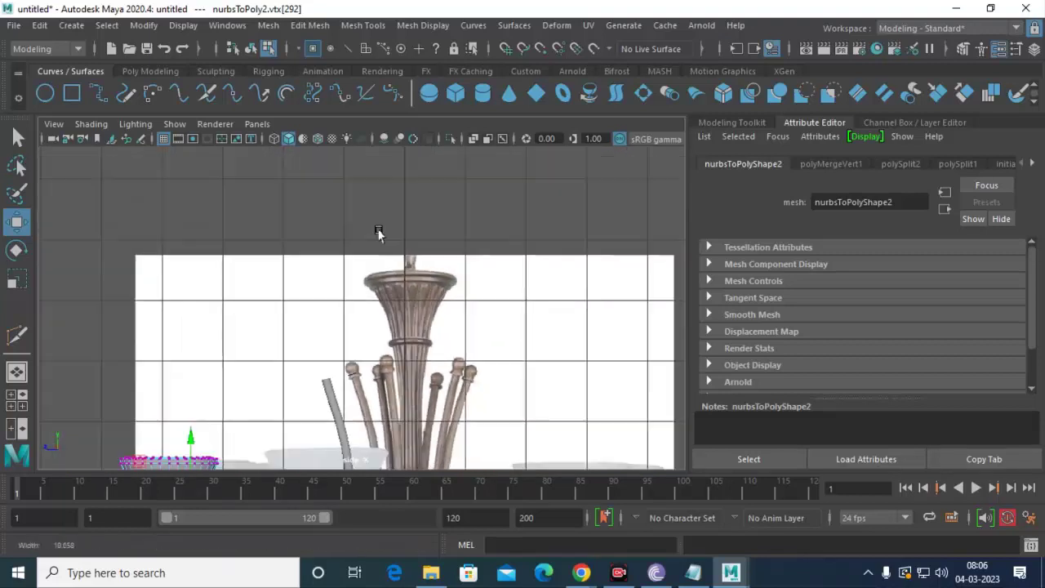
scroll(485, 304, "down", 1)
scroll(485, 304, "up", 1)
scroll(485, 180, "up", 1)
scroll(509, 294, "up", 1)
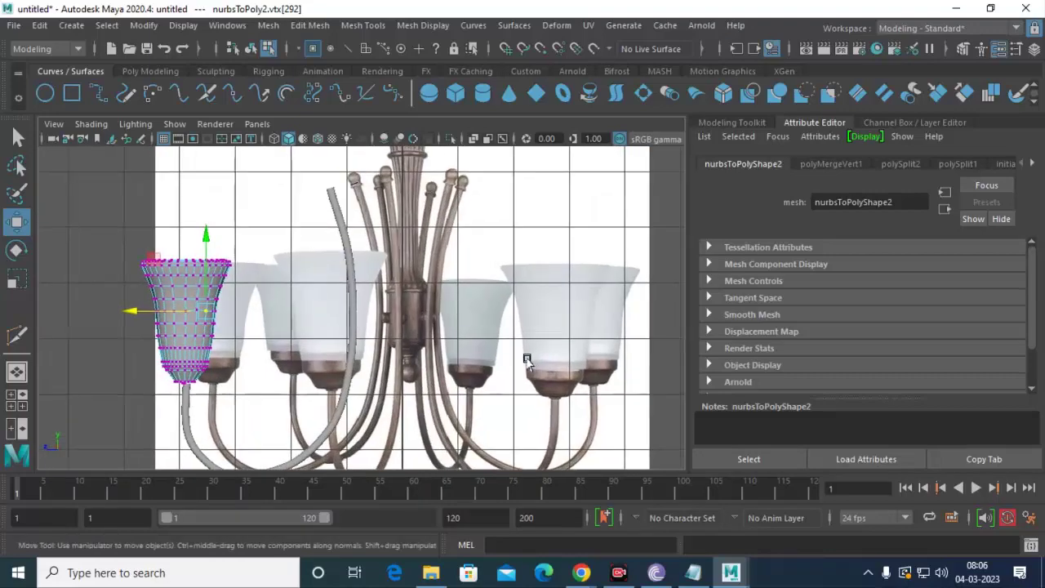
scroll(474, 265, "up", 1)
scroll(474, 327, "down", 1)
scroll(453, 244, "up", 2)
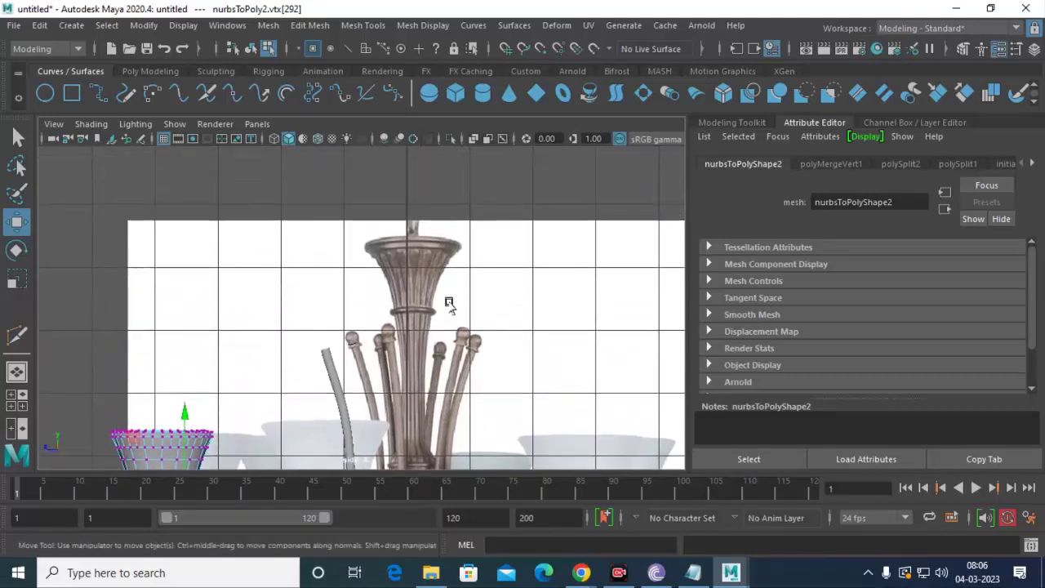
scroll(453, 226, "up", 2)
scroll(497, 272, "down", 1)
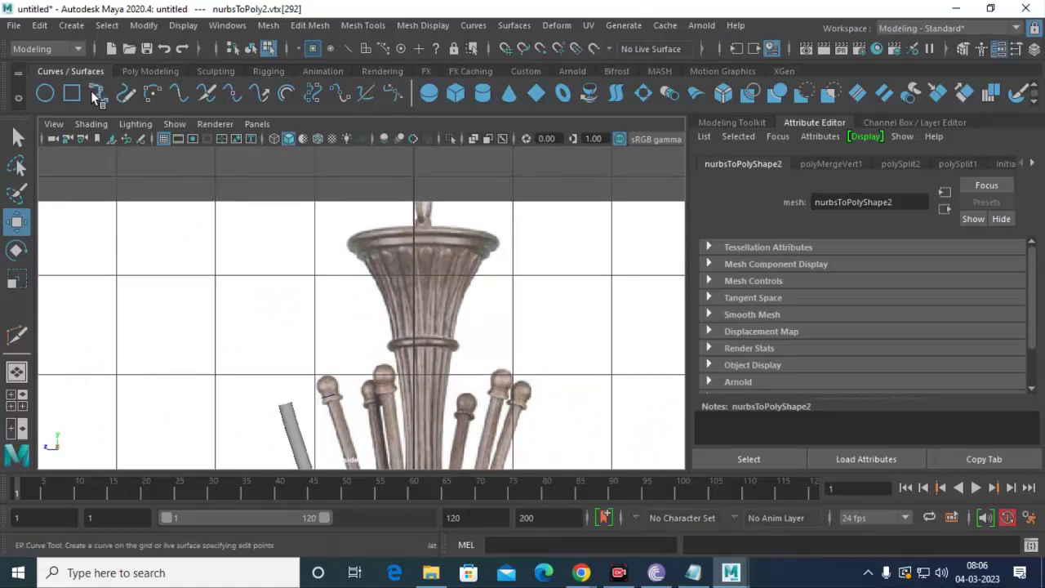
Set the EP Curve Tool's curve degree to 1 Linear and move to empty side-view space.
left_click(80, 26)
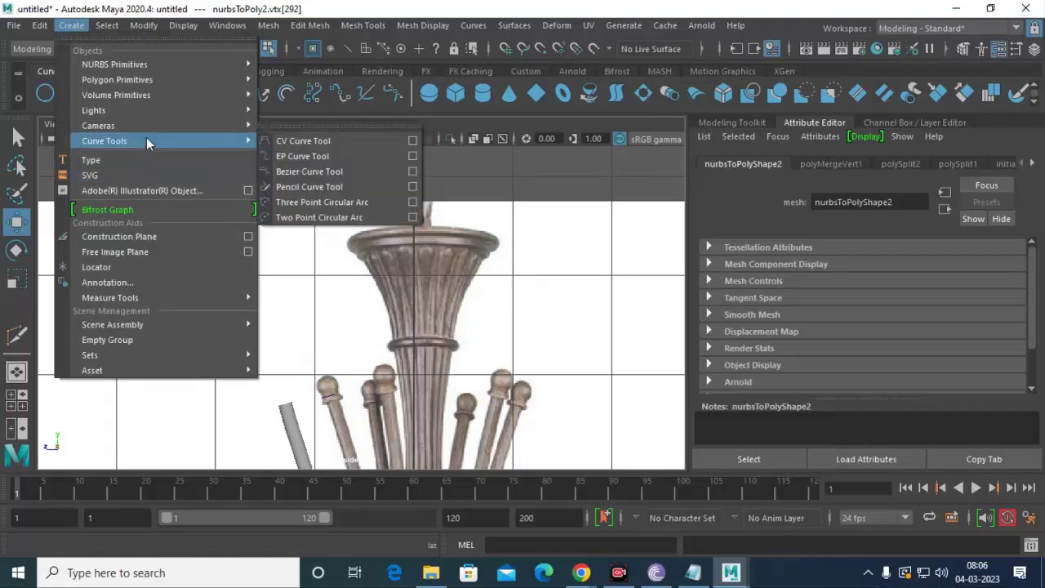
mouse_move(105, 140)
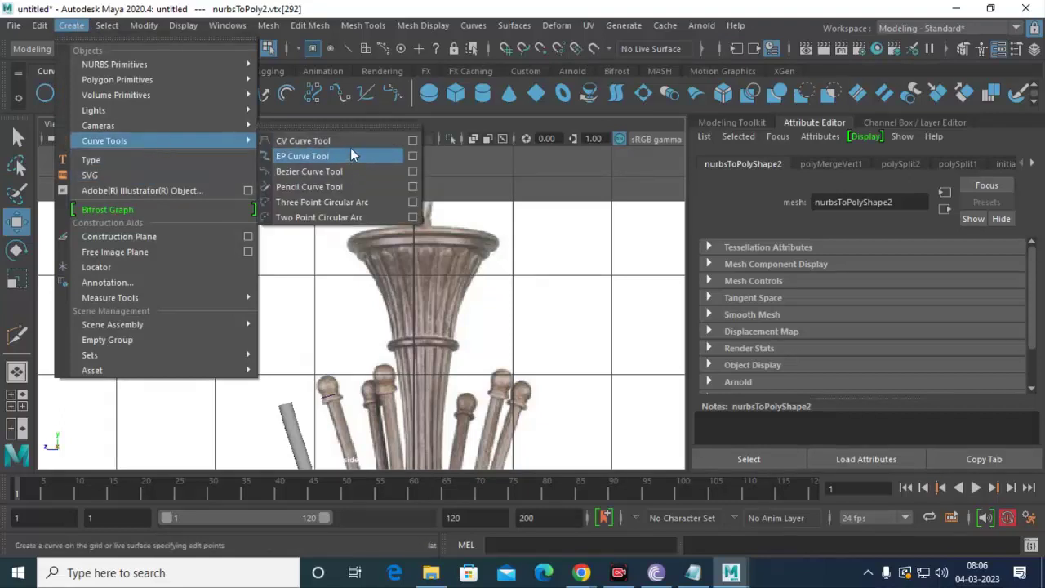
left_click(413, 156)
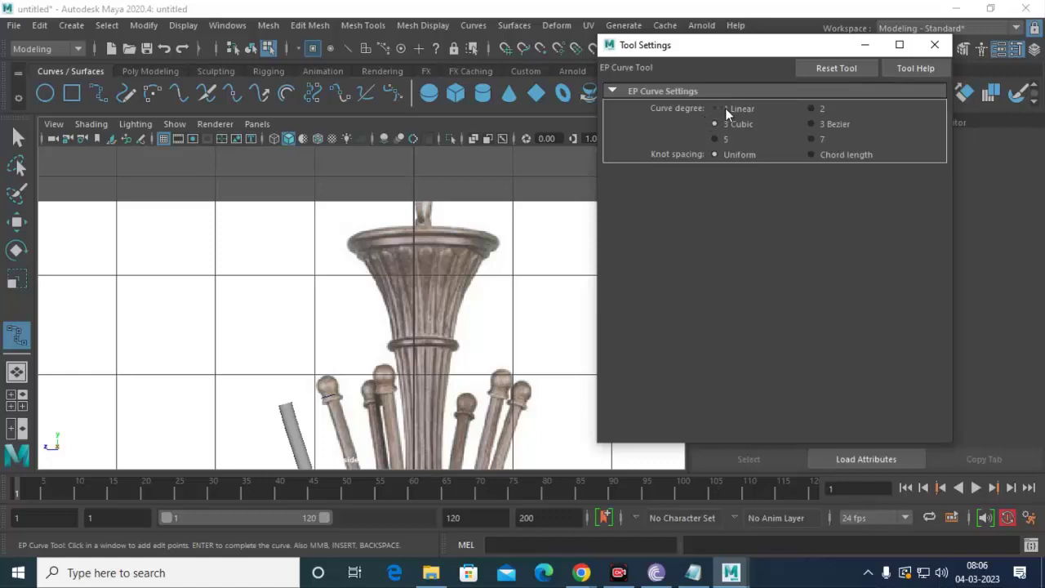
left_click(725, 108)
scroll(476, 273, "down", 3)
middle_click_drag(476, 273, 267, 254, "alt")
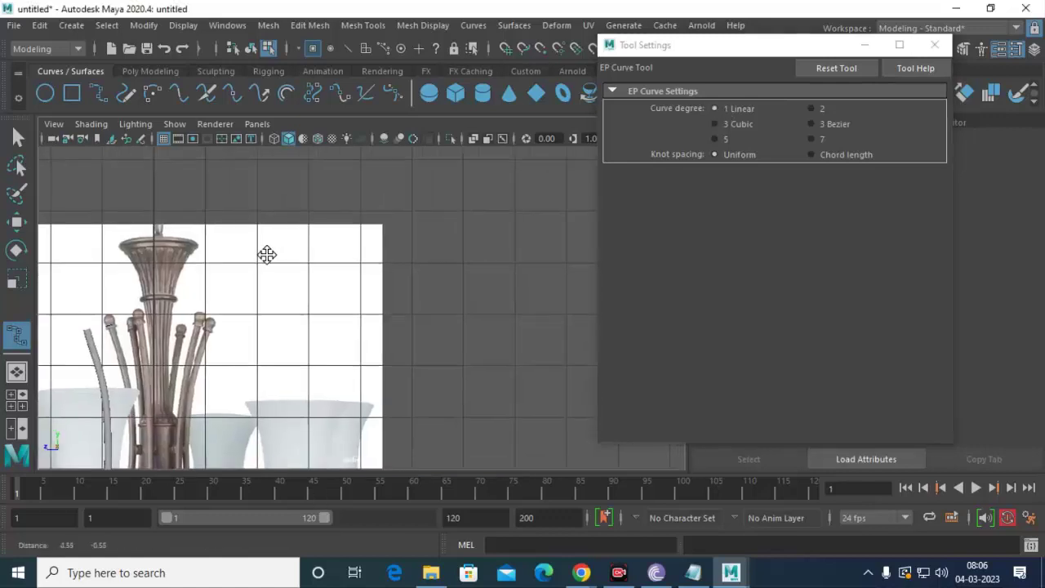
Draw a closed angular linear test outline, then finish it and delete it.
left_click(354, 234)
left_click(434, 216)
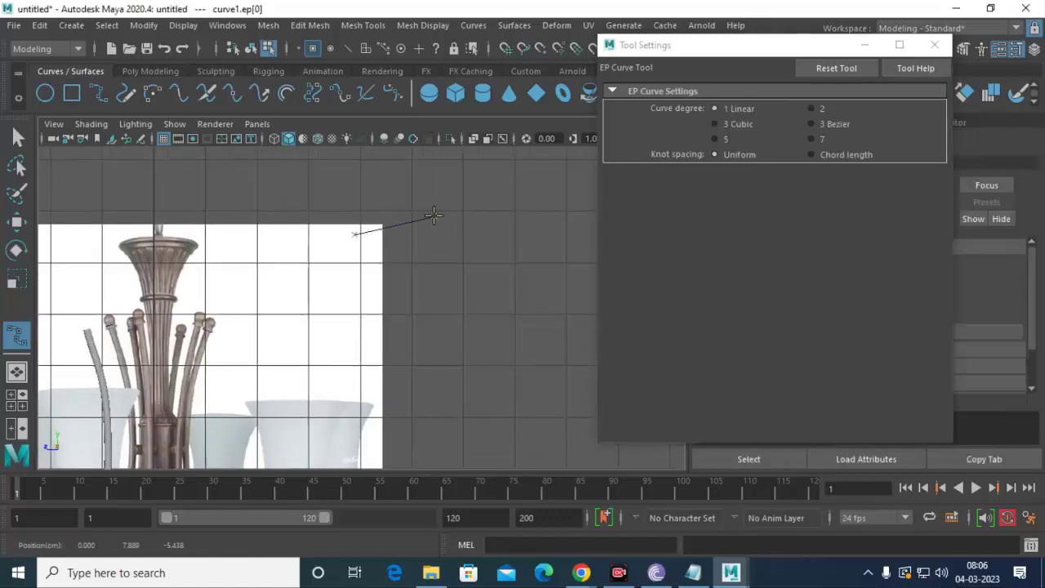
left_click(484, 261)
left_click(531, 347)
left_click(489, 421)
middle_click_drag(414, 342, 401, 240, "alt")
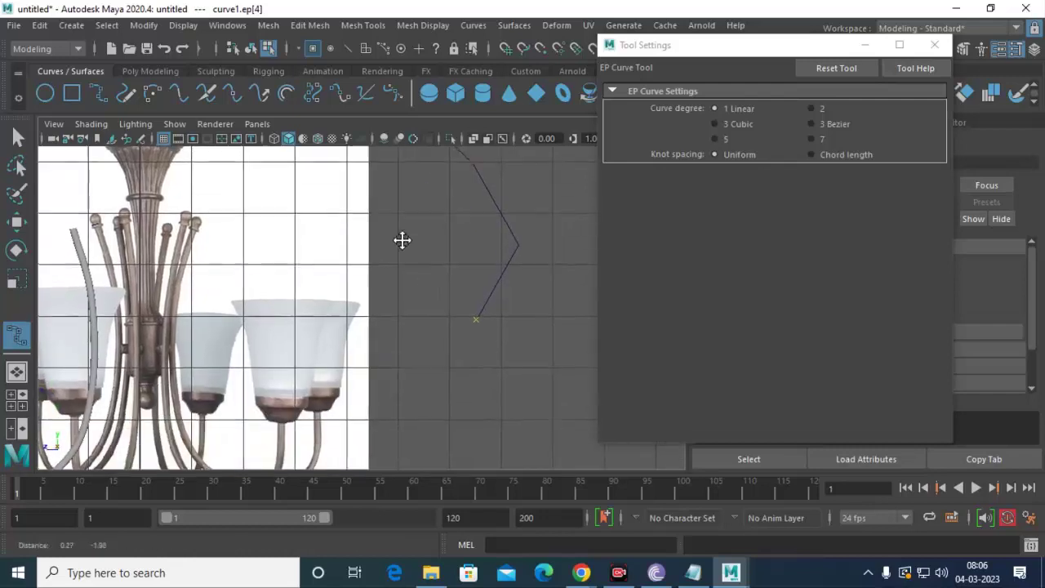
left_click(400, 356)
left_click(378, 260)
left_click(357, 203)
middle_click_drag(358, 202, 373, 296, "alt")
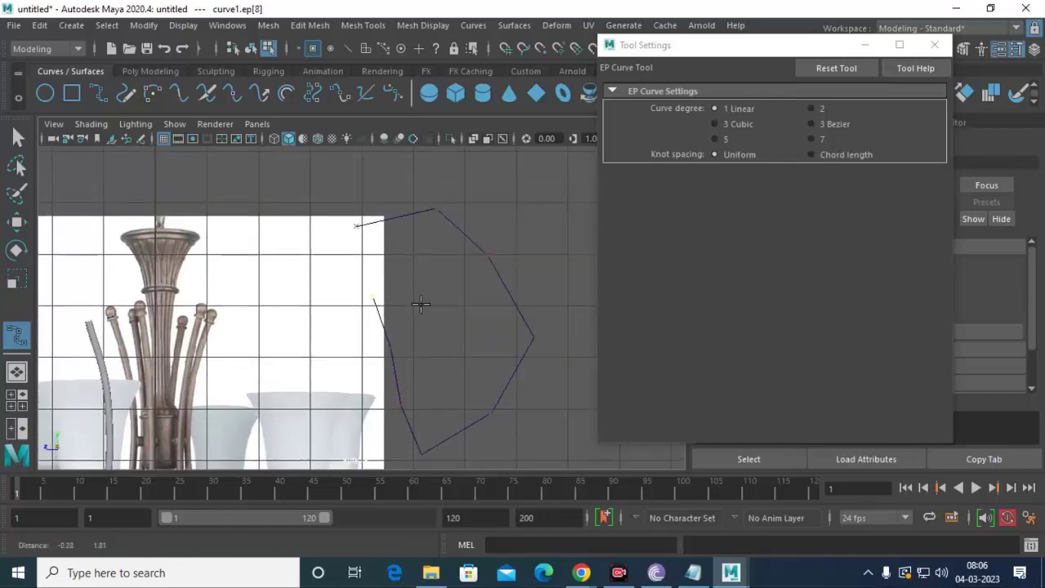
left_click(358, 225)
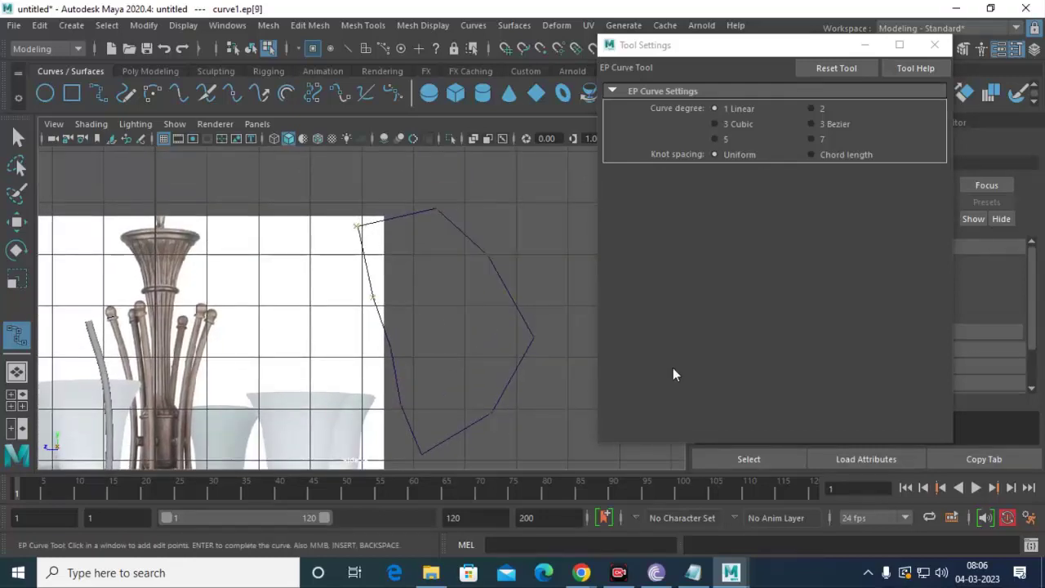
key("w")
key("Delete")
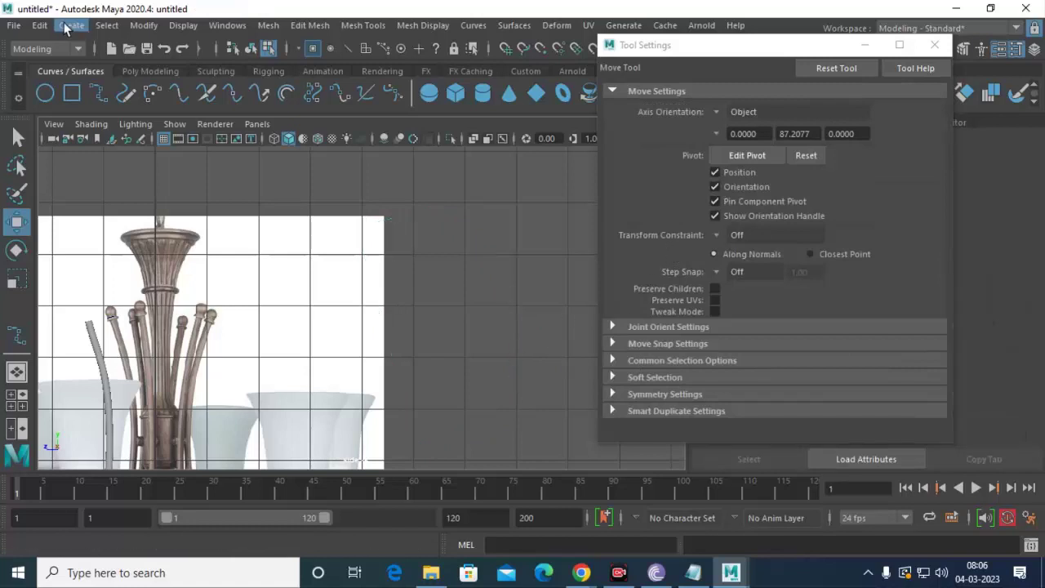
Sketch a trial six-point cubic EP curve down the profile, then back out its points.
left_click(71, 26)
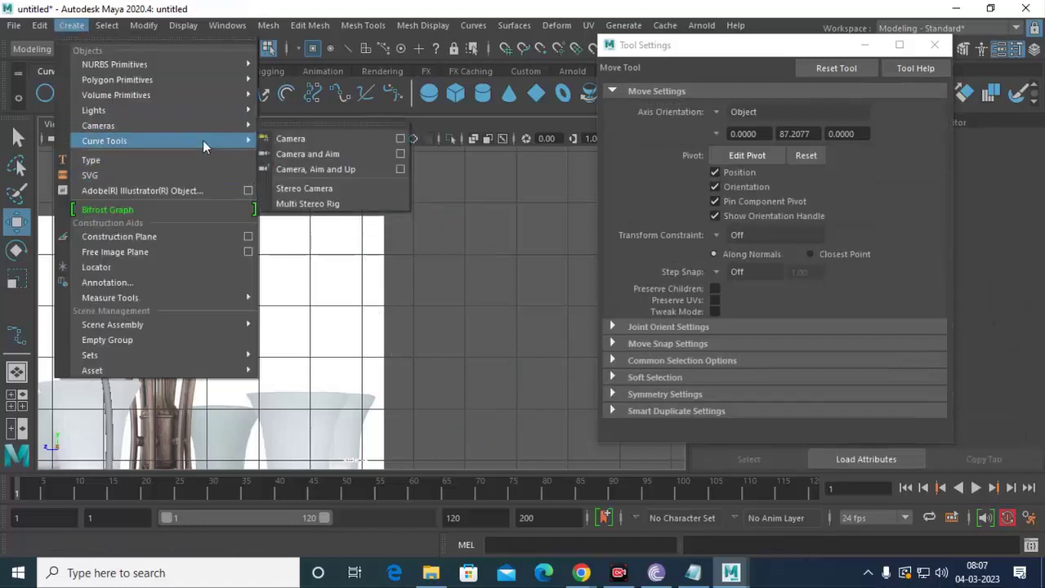
left_click(418, 156)
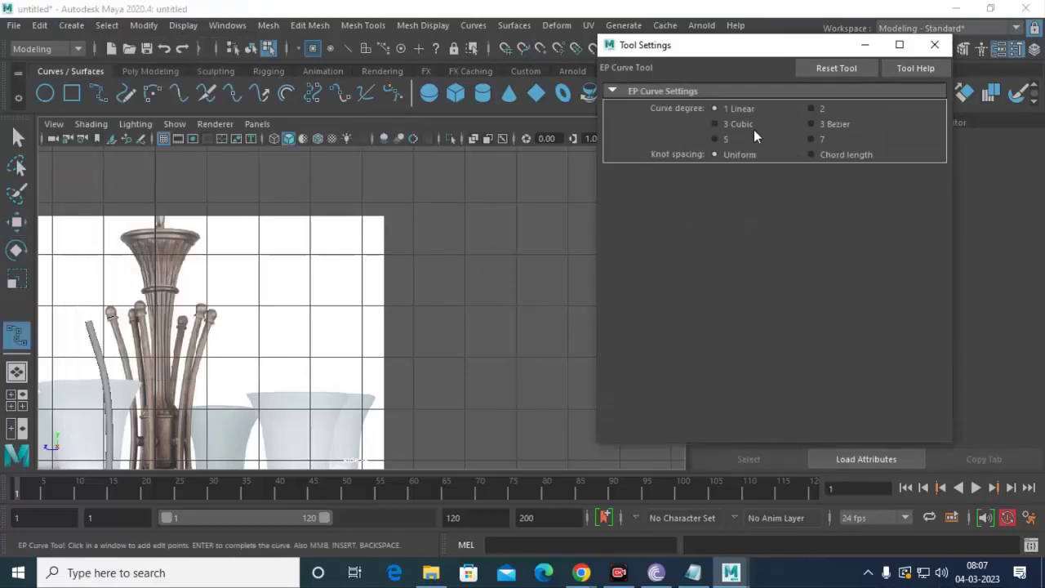
left_click(429, 214)
left_click(492, 230)
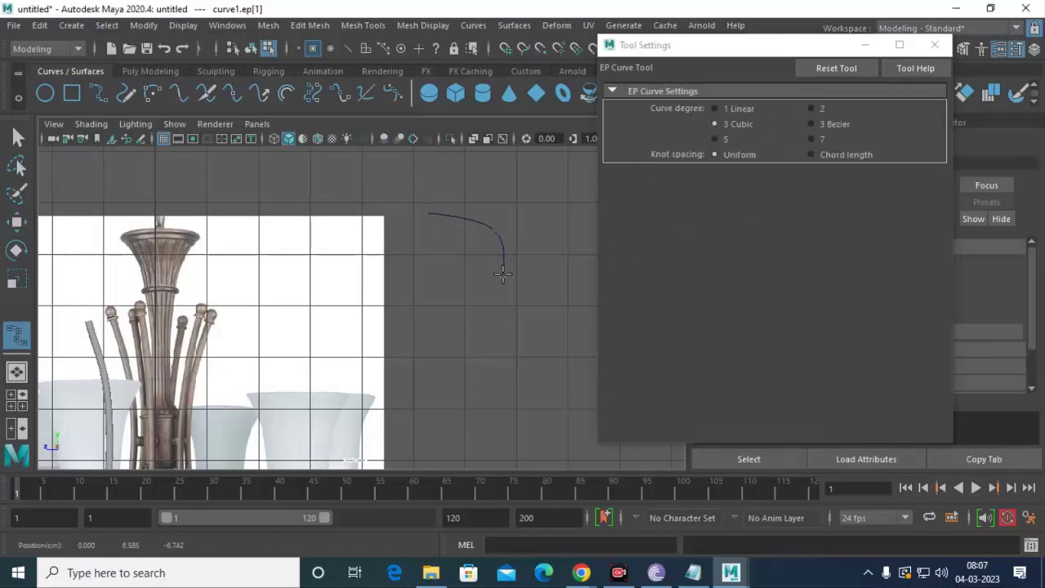
left_click(502, 273)
left_click(527, 334)
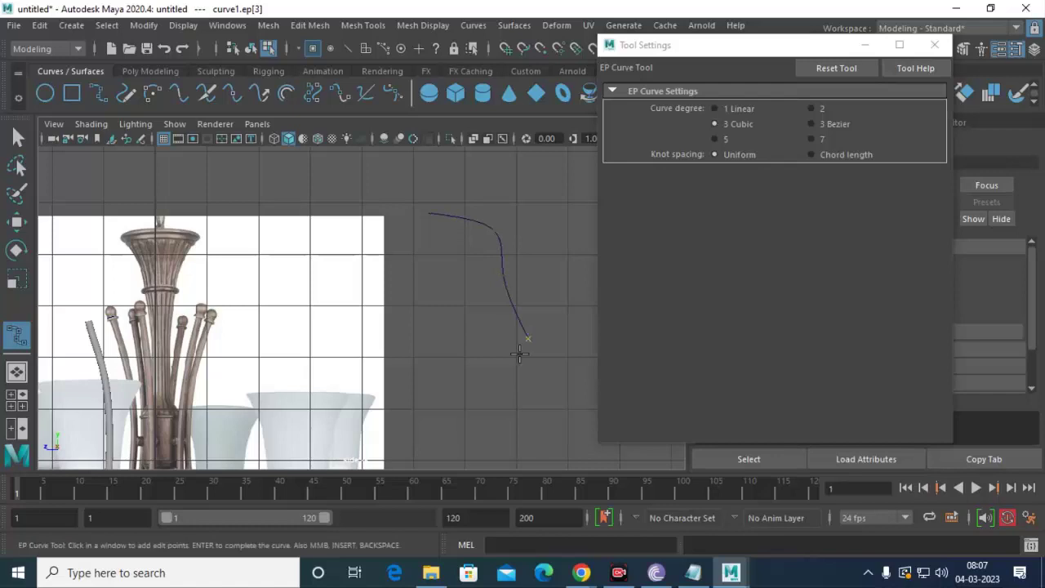
left_click(515, 382)
left_click(484, 441)
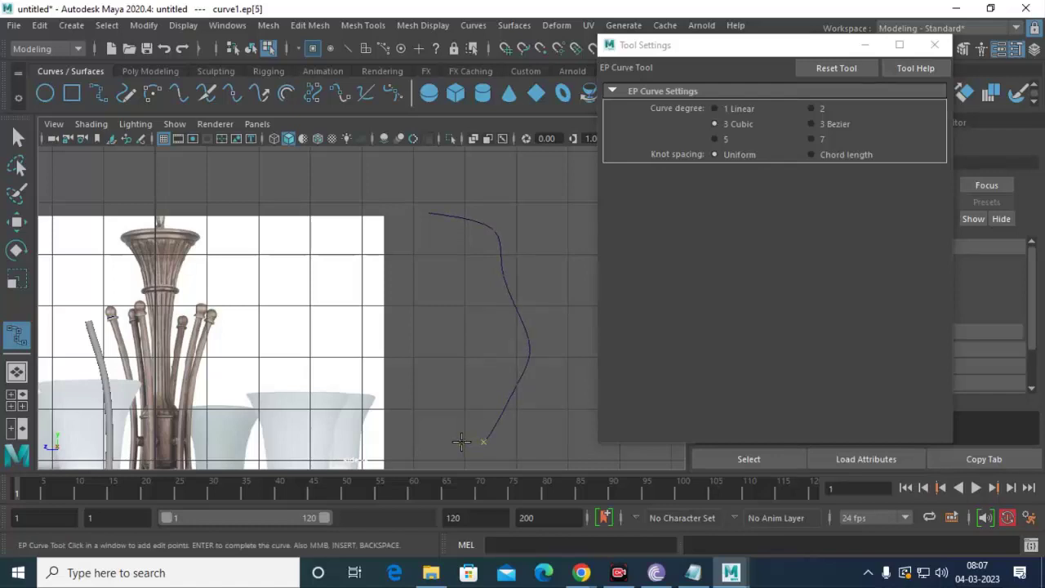
key("BackSpace")
key("BackSpace")
key("BackSpace")
key("BackSpace")
key("BackSpace")
key("BackSpace")
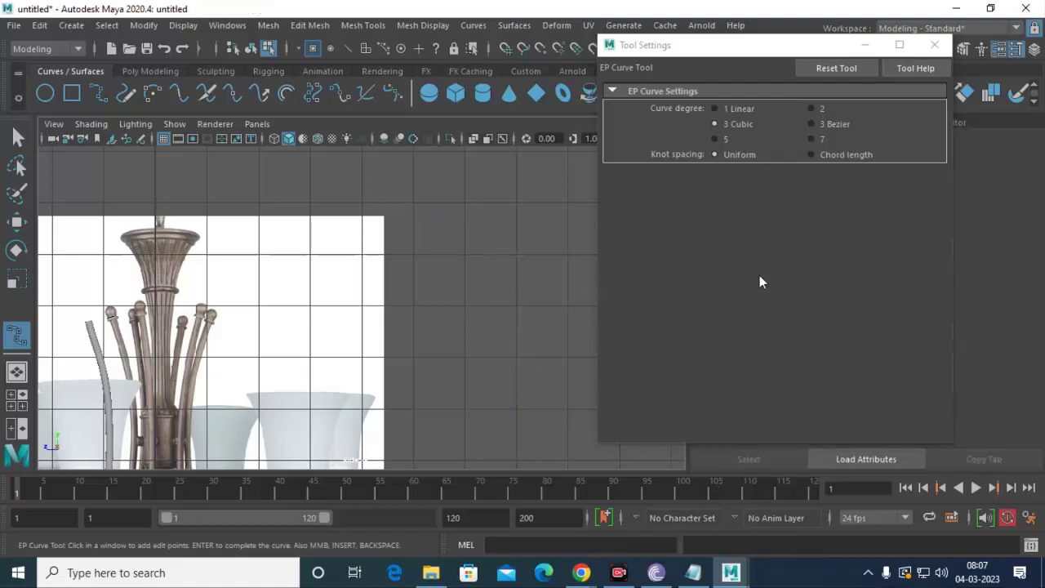
Switch the EP Curve Tool degree to 3 Bezier and cancel a started test curve.
left_click(810, 123)
left_click(432, 226)
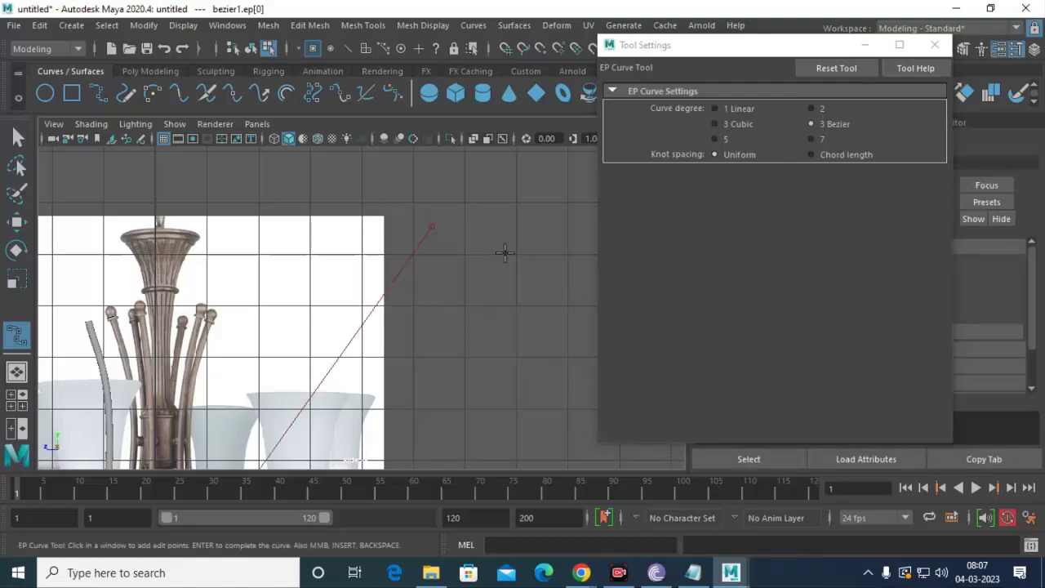
key("BackSpace")
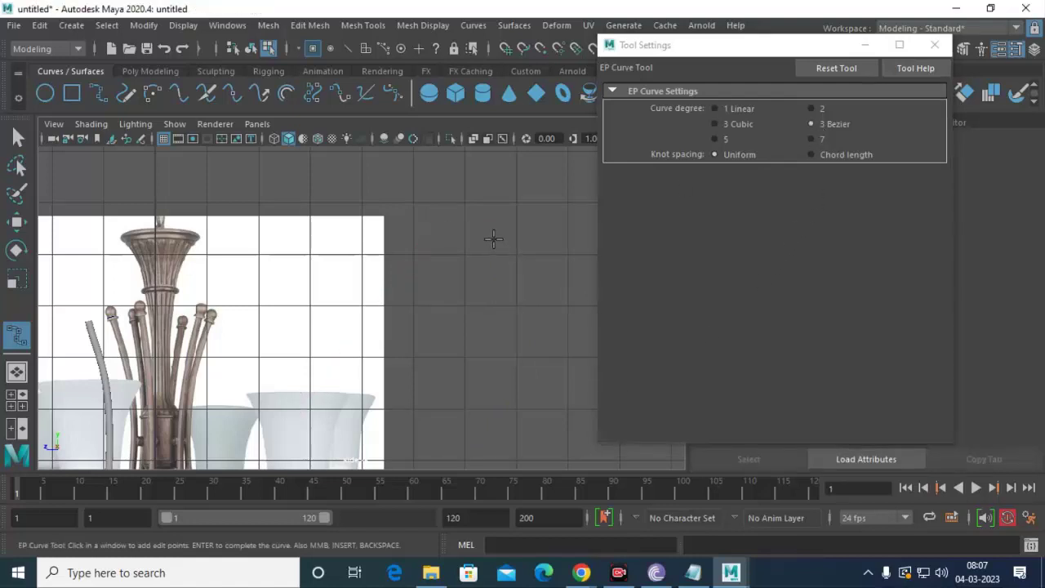
key("w")
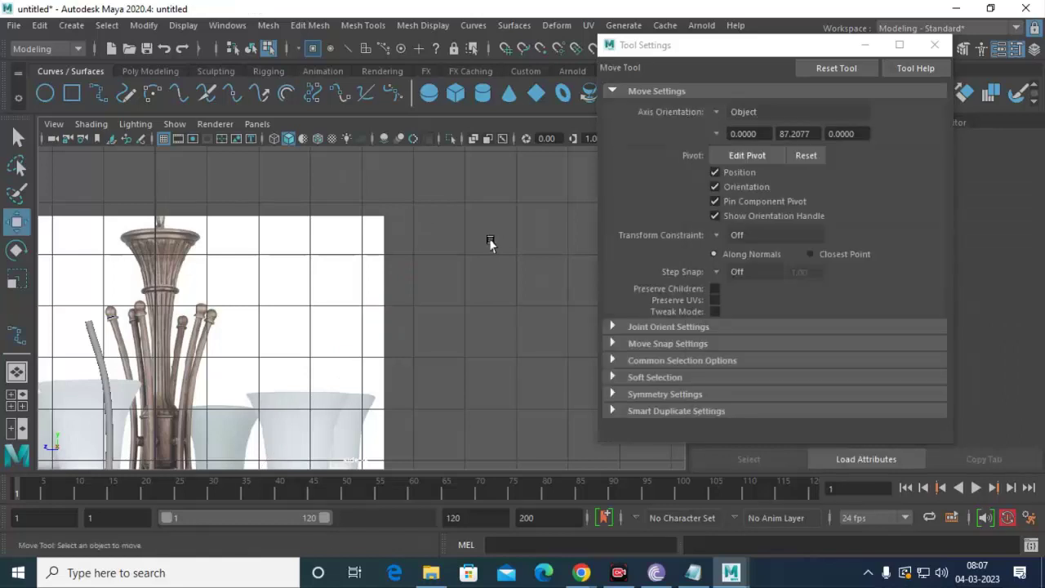
Draw the six-point S-shaped bezier profile curve down beside the chandelier reference.
left_click(72, 27)
mouse_move(105, 140)
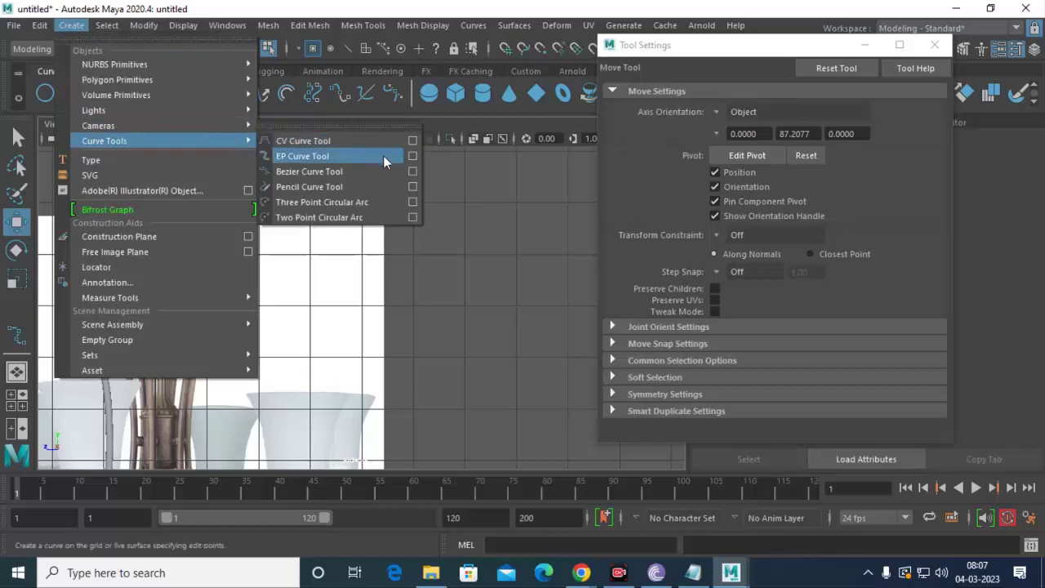
left_click(414, 156)
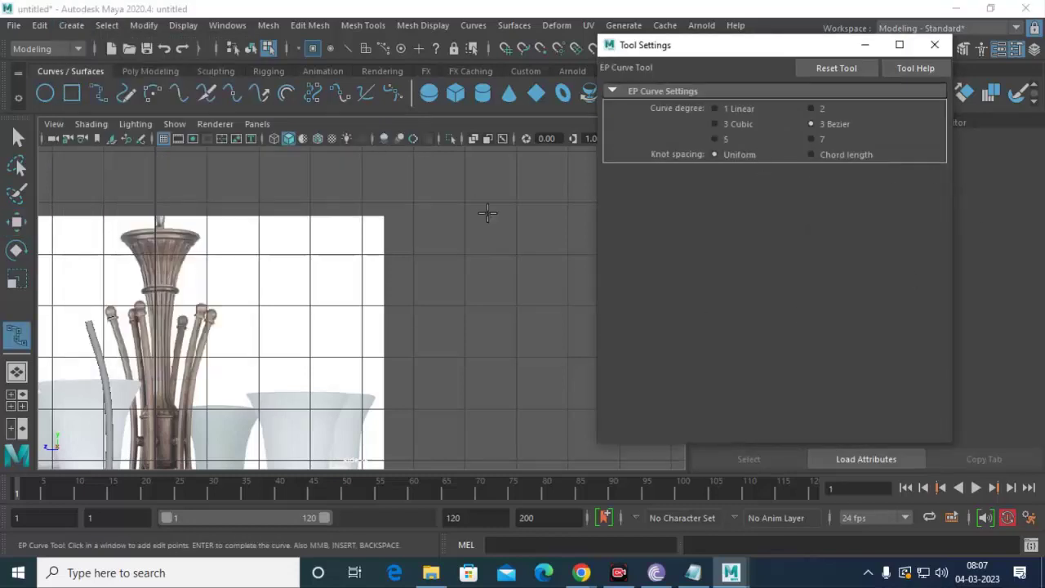
left_click(437, 214)
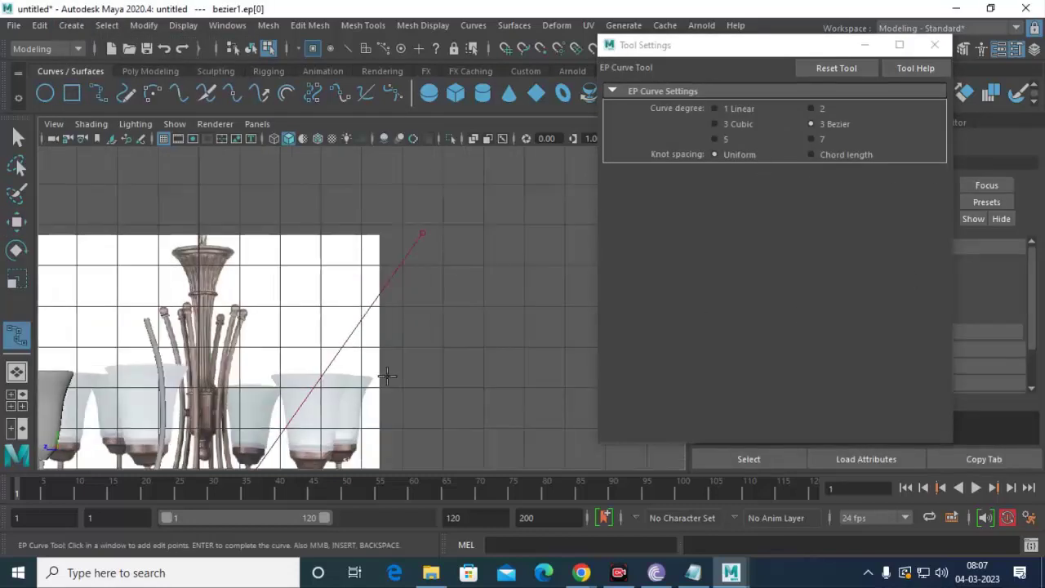
mouse_move(385, 373)
middle_mouse_down("alt")
mouse_move(384, 200)
mouse_move(357, 310)
middle_mouse_up("alt")
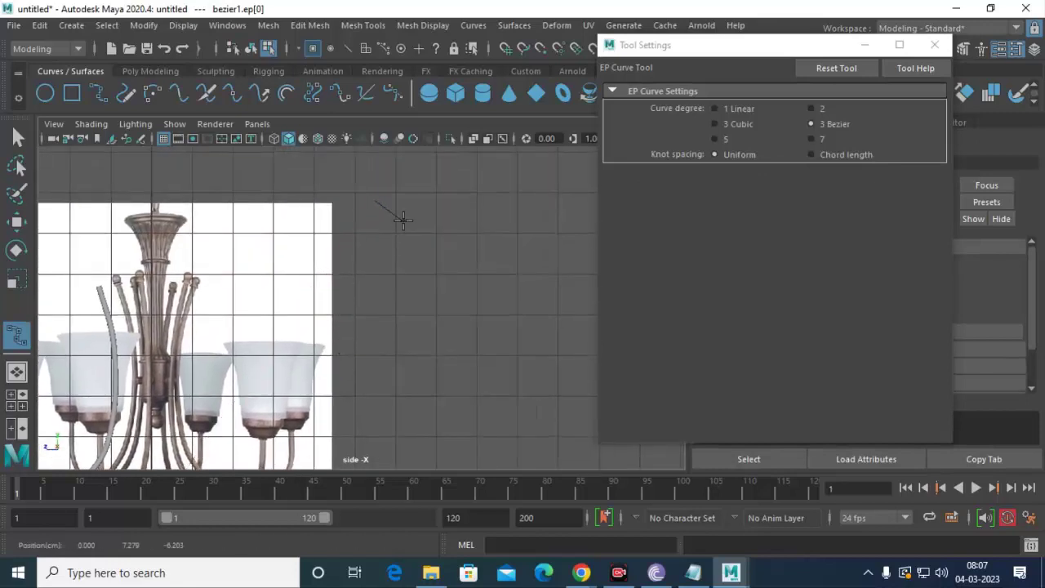
left_click(457, 295)
left_click(461, 374)
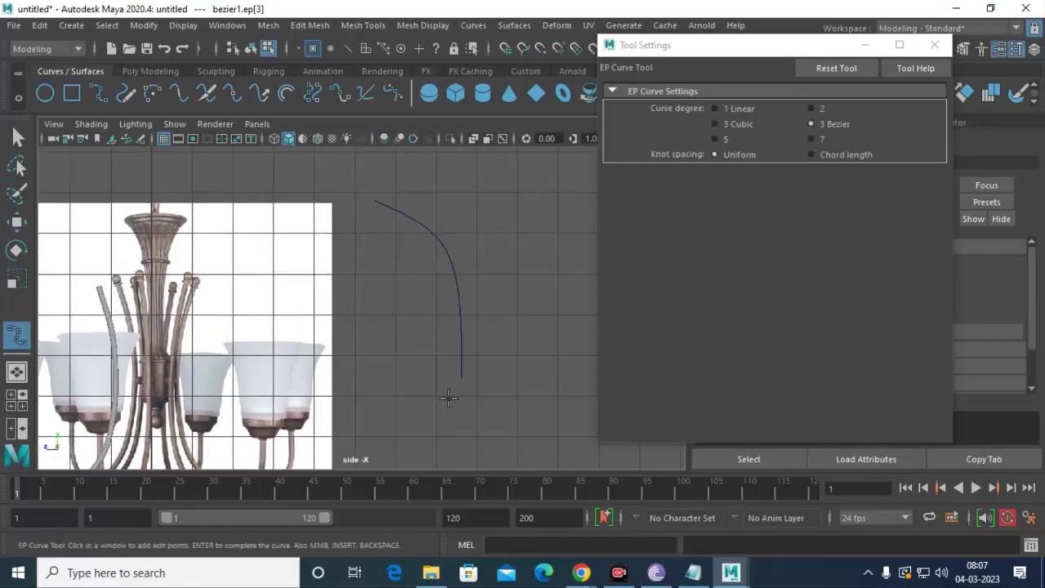
left_click(449, 402)
left_click(433, 422)
left_click(474, 457)
key("w")
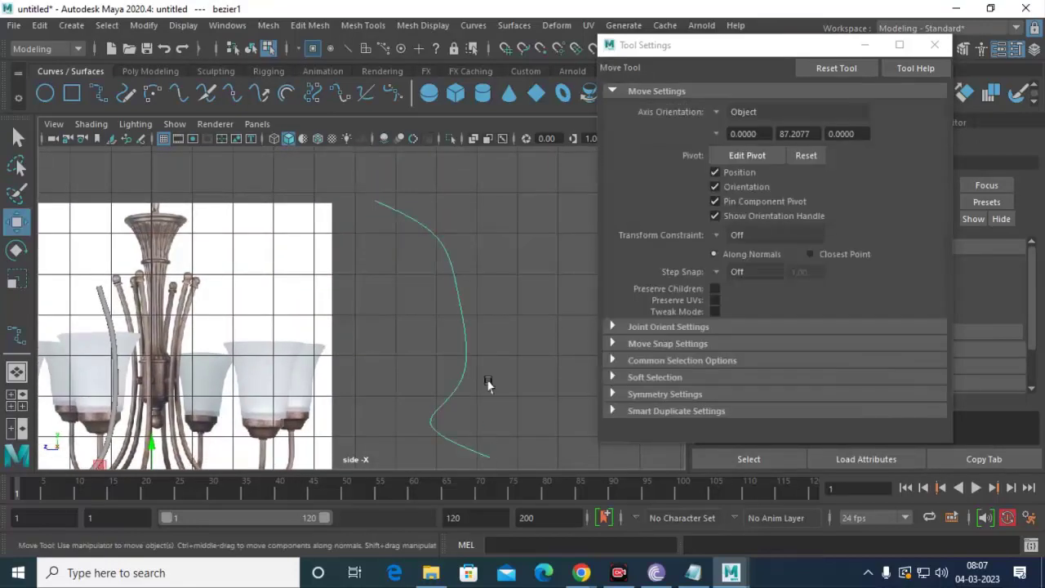
Raise a control vertex near the top of bezier1 to refine the bend.
right_click(451, 263)
right_click_drag(452, 258, 431, 243)
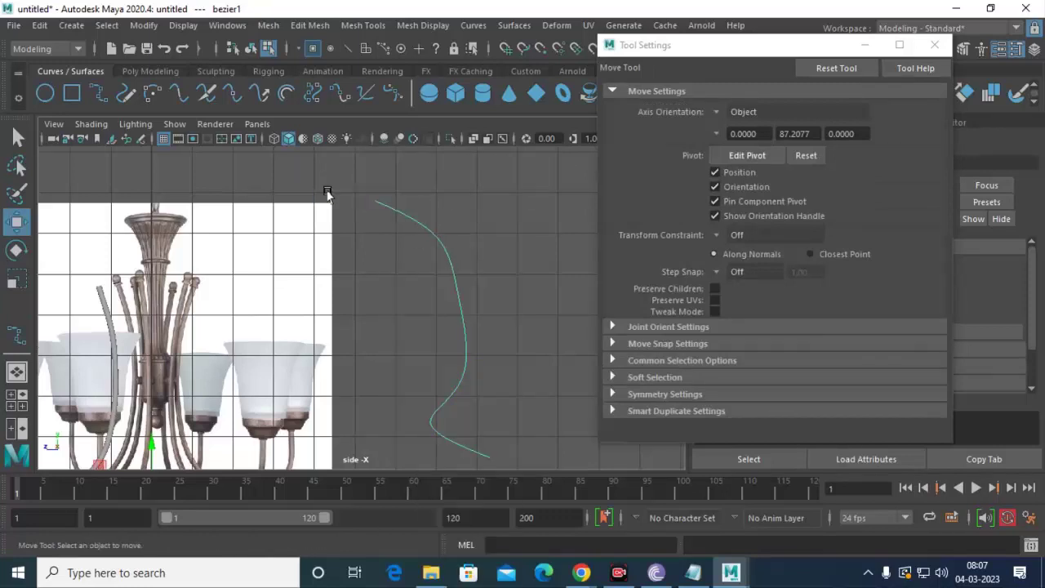
left_click(448, 253)
left_click_drag(450, 245, 445, 226)
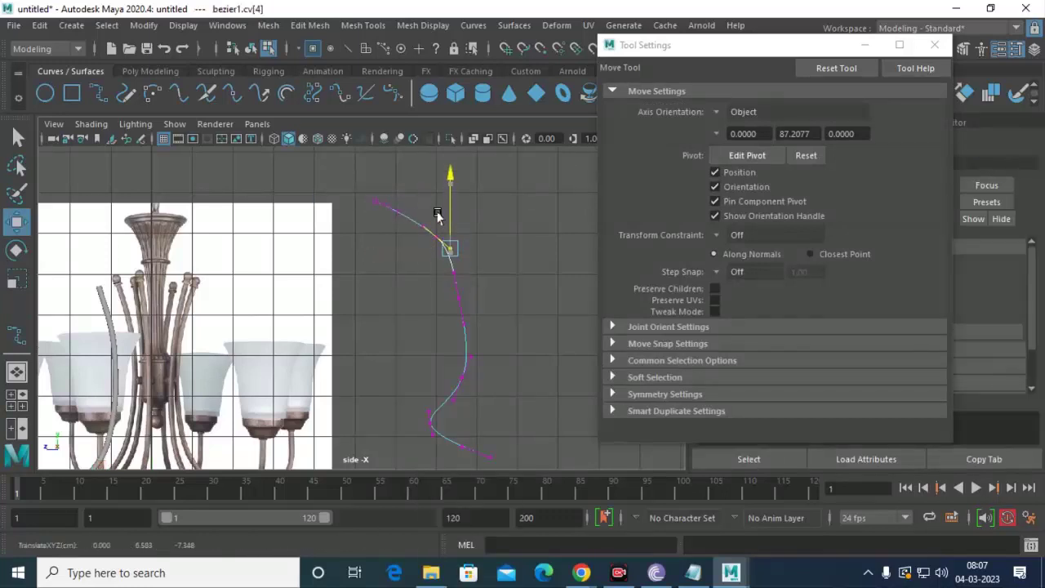
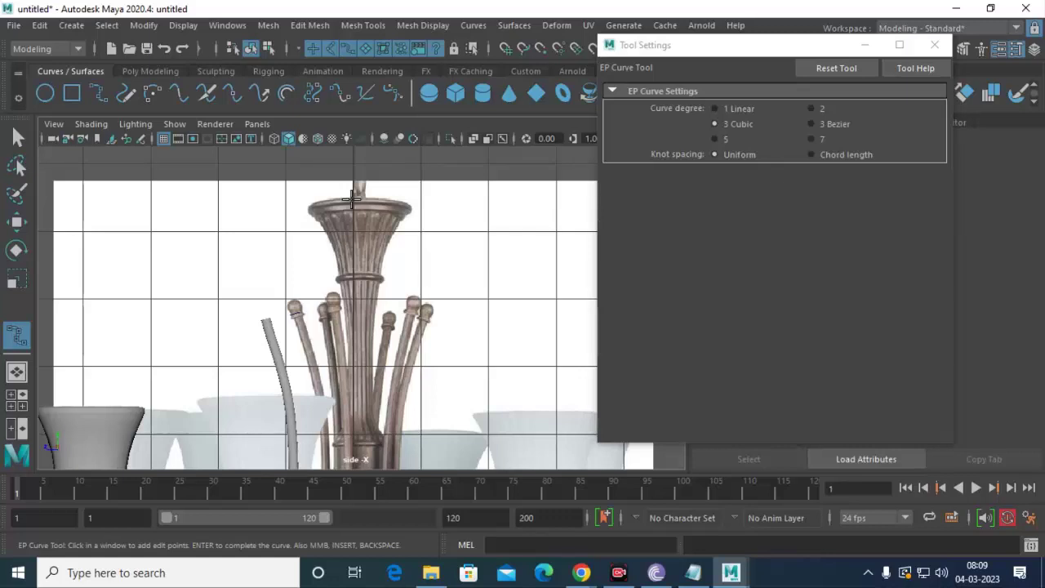
Start the cubic EP curve at the column's top and trace down its narrowing neck.
scroll(352, 199, "up", 1)
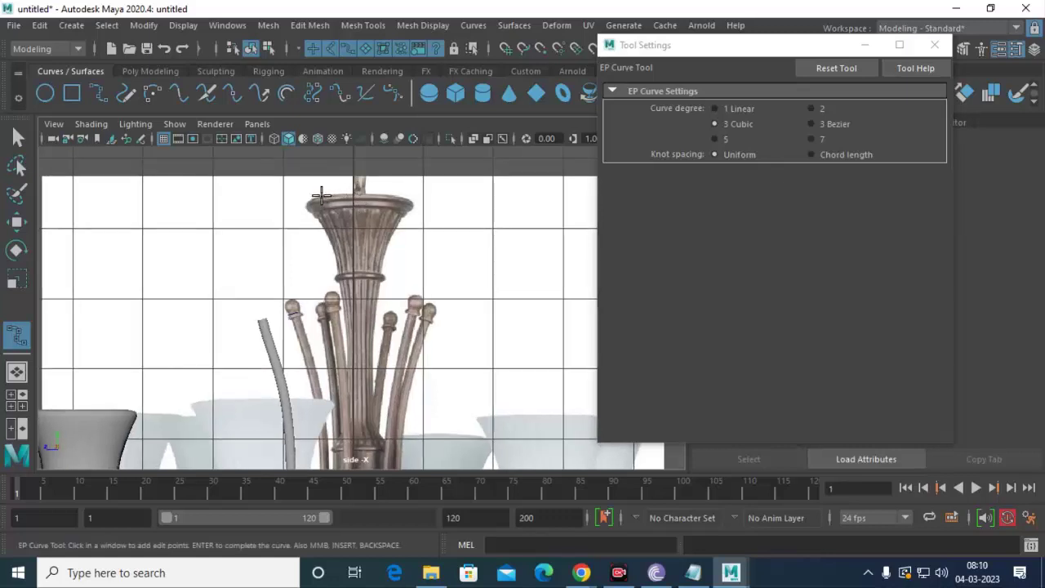
left_click(319, 196)
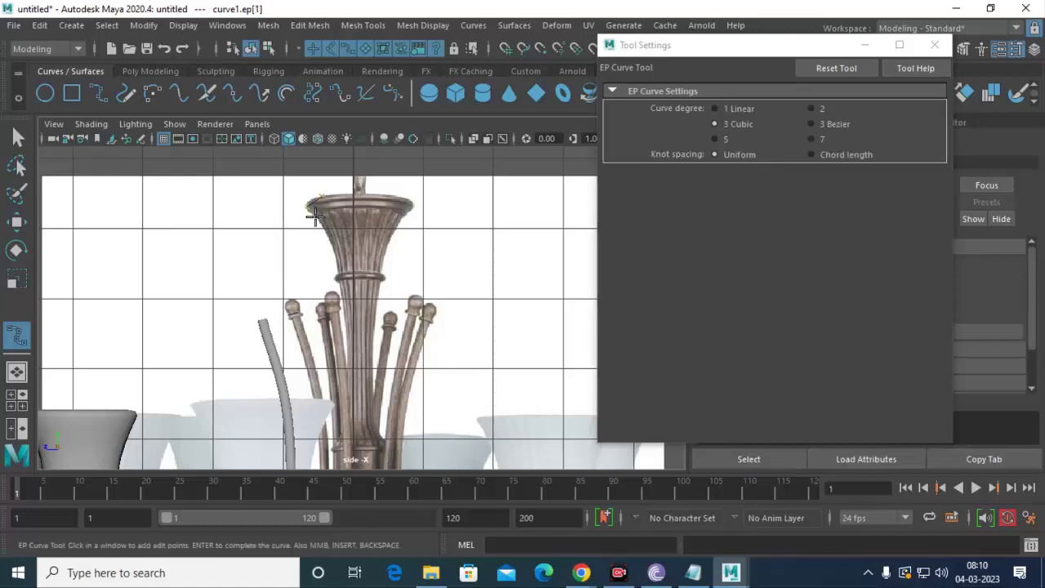
left_click(314, 214)
left_click(331, 243)
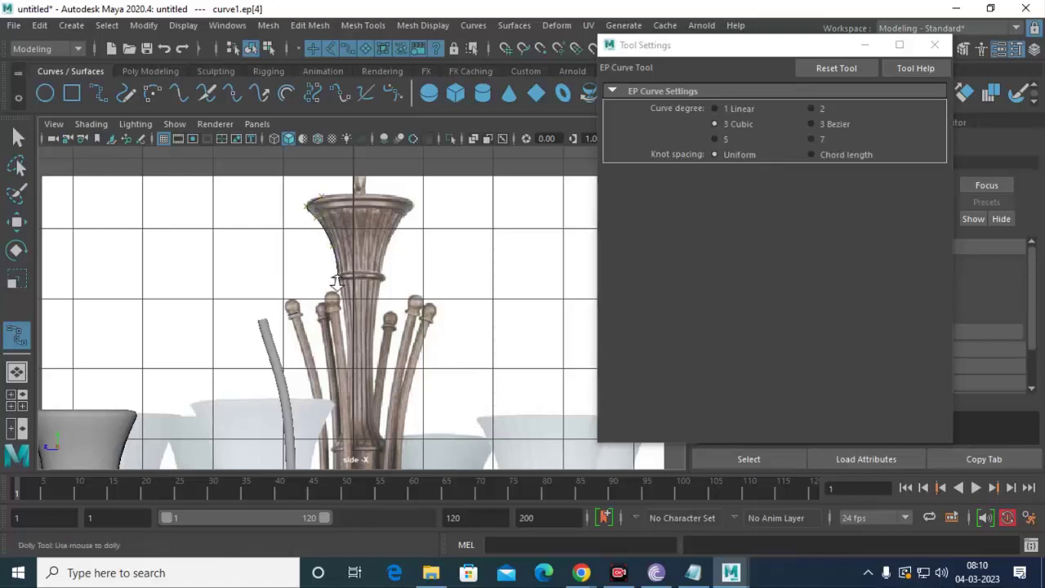
scroll(330, 271, "up", 3)
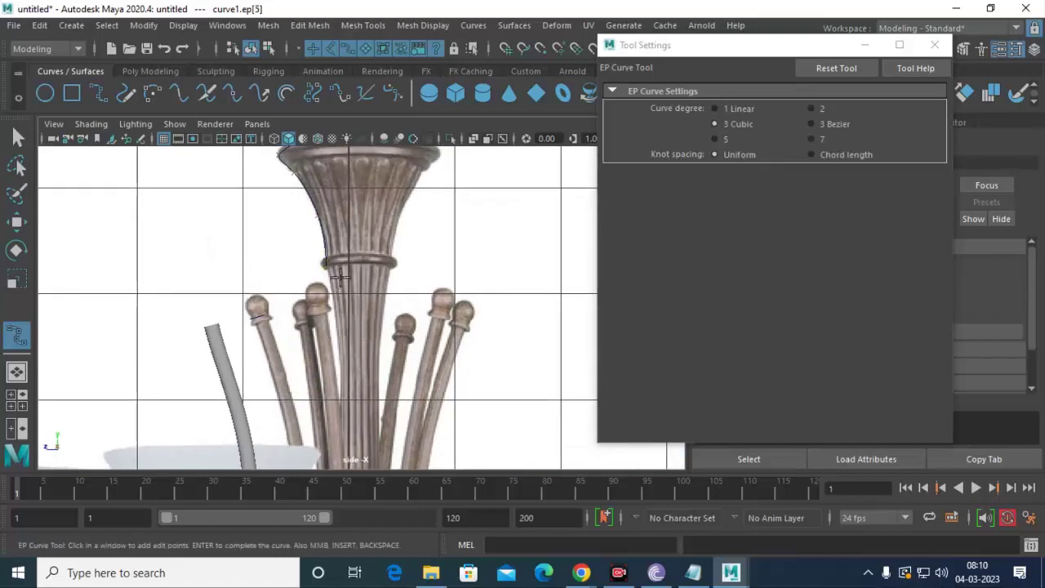
key("ctrl+z")
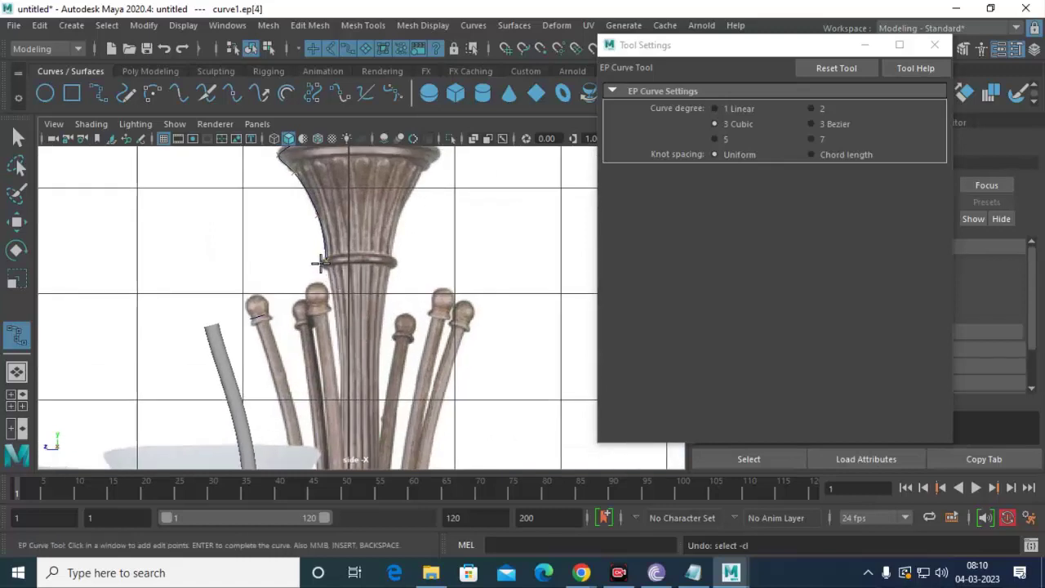
left_click(325, 266)
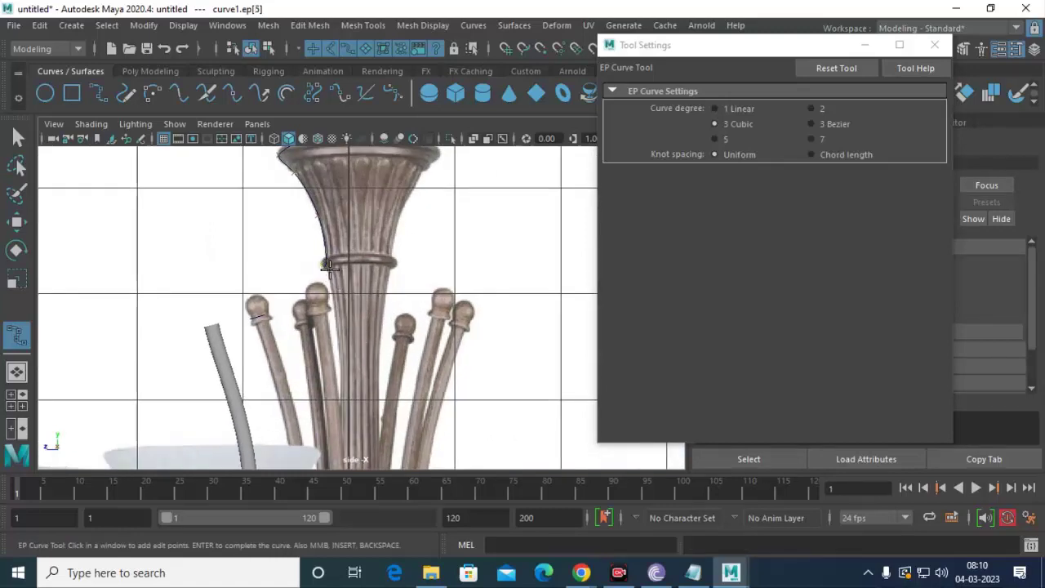
left_click(332, 309)
Continue the profile curve down the stem to its lower end.
middle_click_drag(365, 308, 389, 169, "alt")
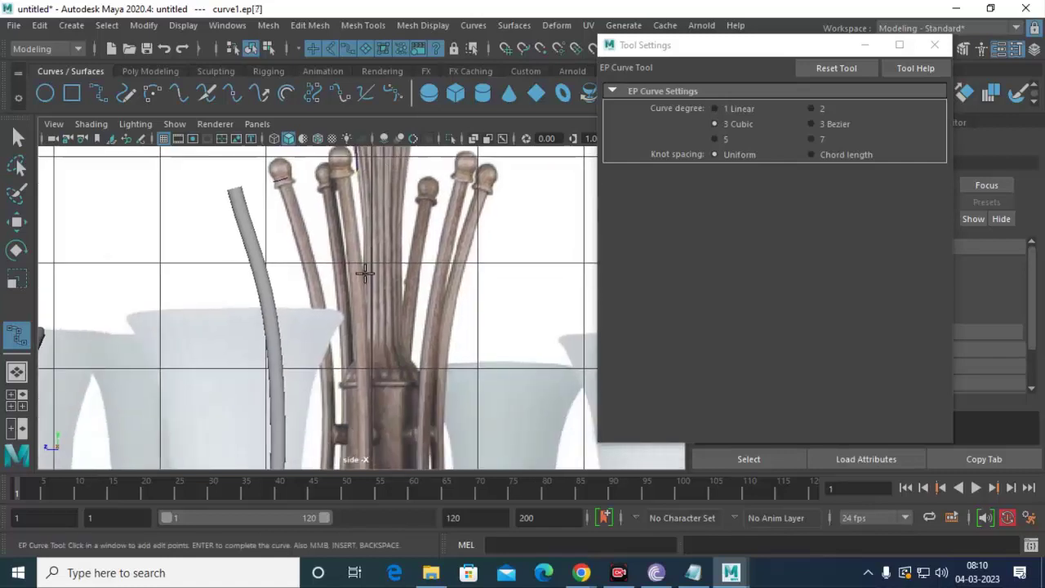
left_click(363, 278)
left_click(356, 353)
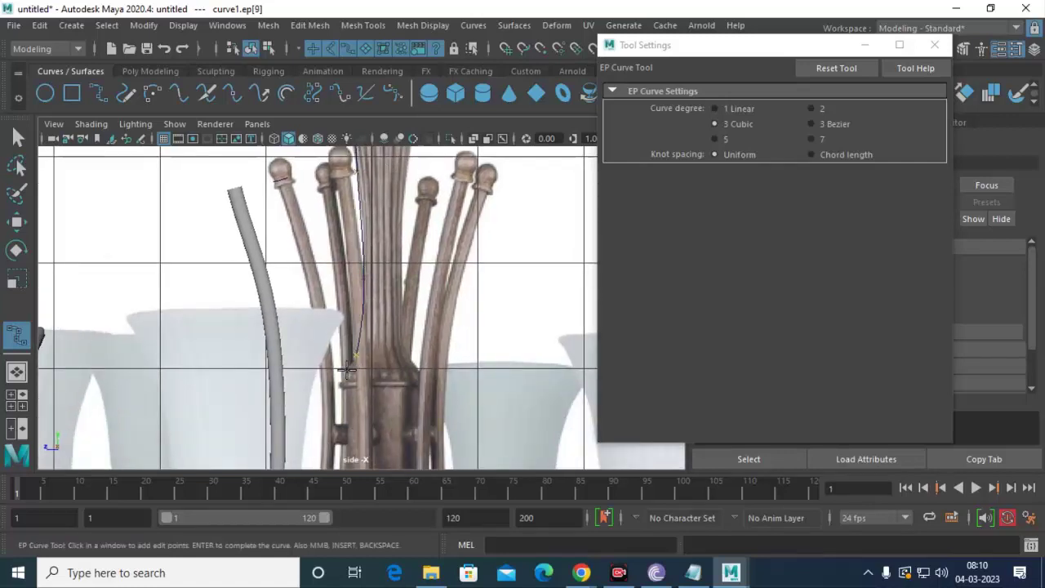
left_click(341, 385)
left_click(341, 391)
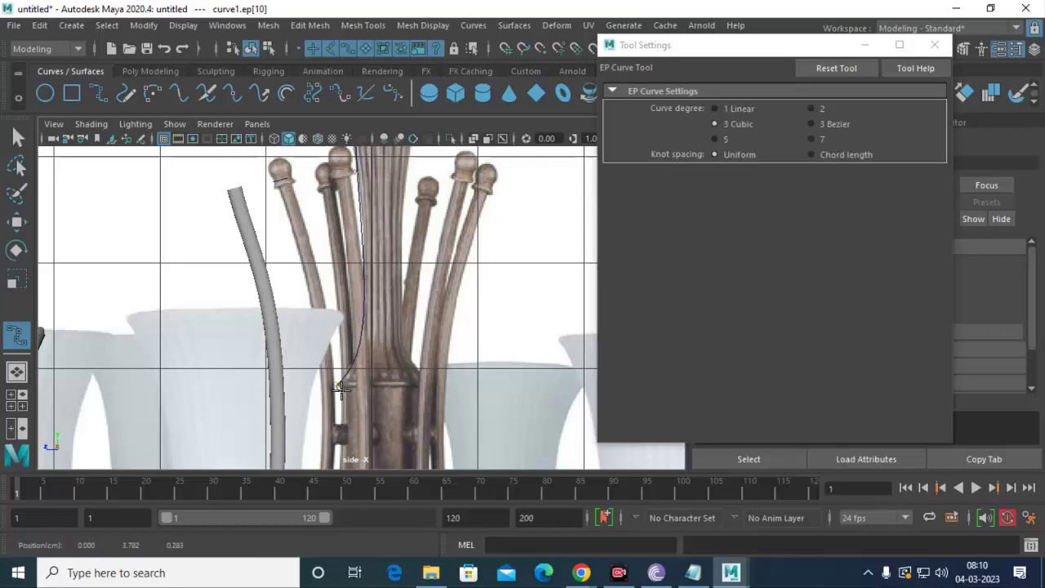
left_click(343, 416)
Trace the lower housing and curve around the finial ball, ending at its bottom.
middle_click_drag(375, 346, 380, 308, "alt")
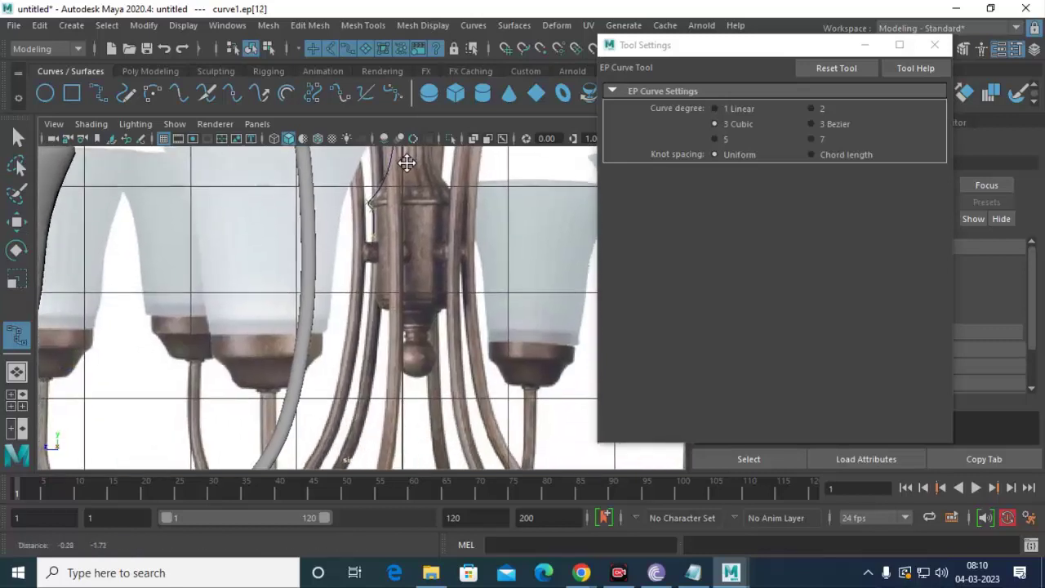
left_click(376, 303)
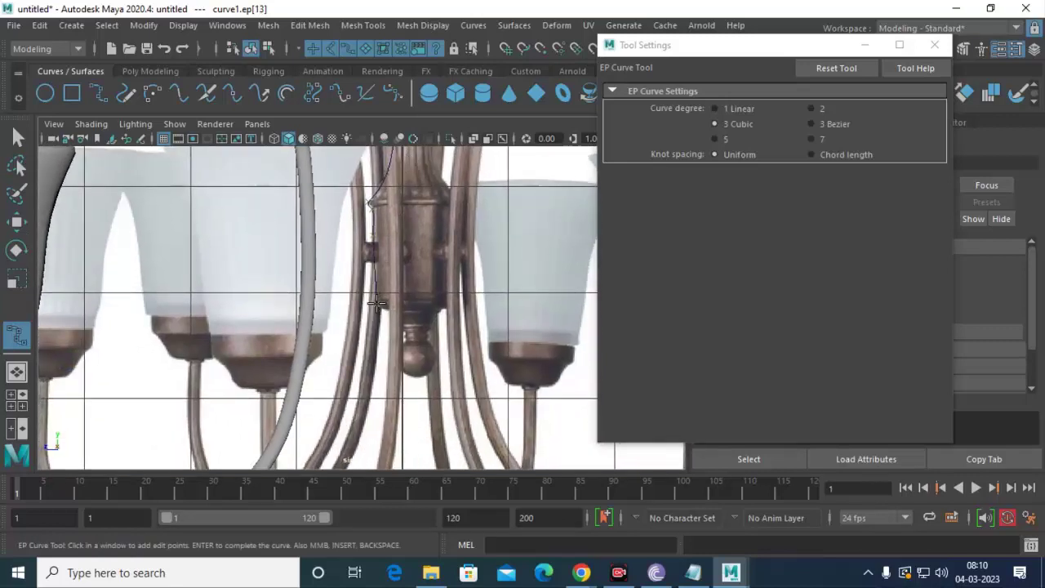
scroll(371, 310, "up", 3)
left_click(418, 314)
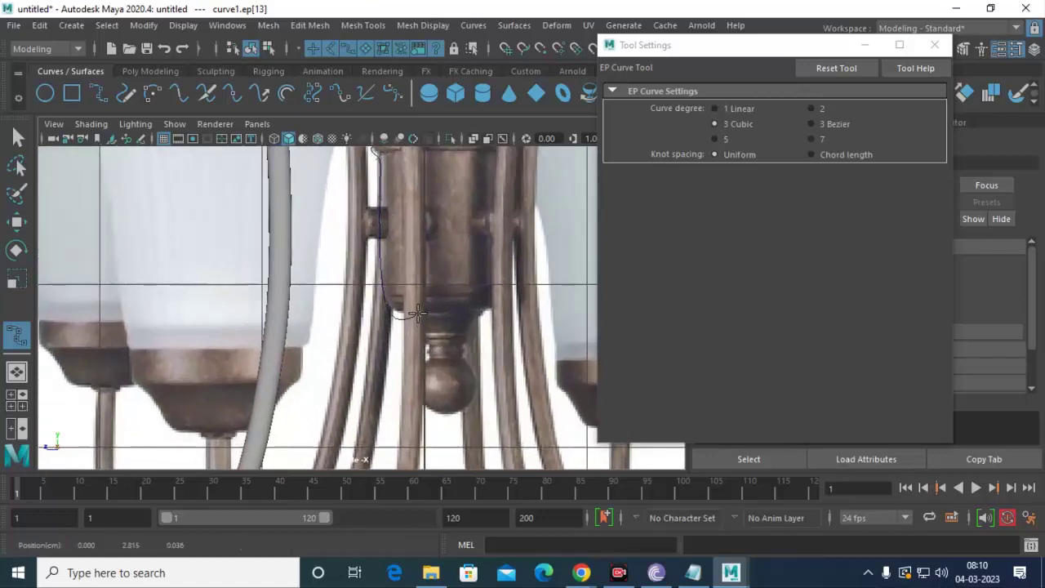
key("ctrl+z")
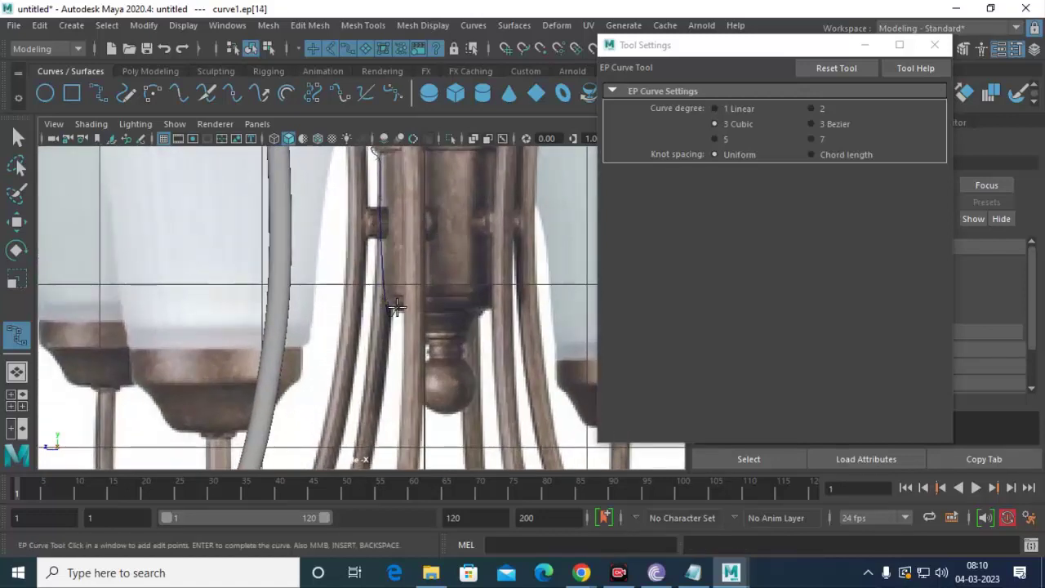
left_click(422, 311)
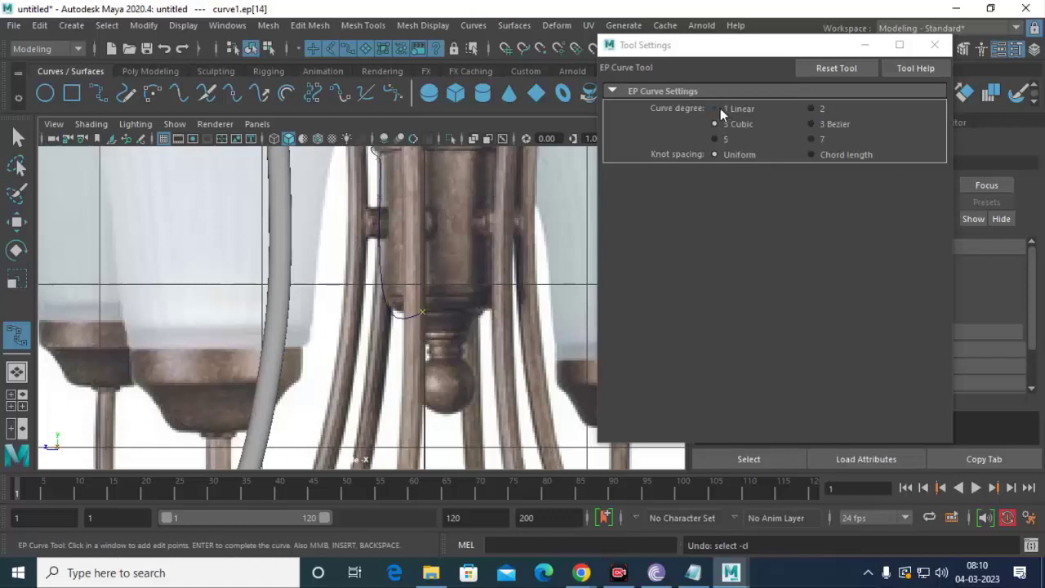
left_click(720, 108)
left_click(422, 335)
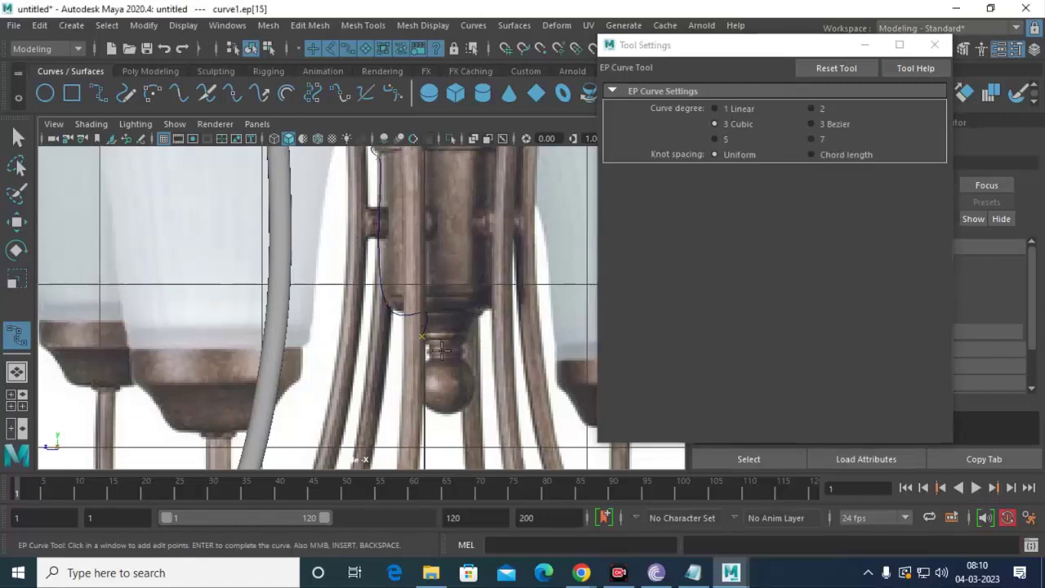
left_click(427, 354)
left_click(417, 394)
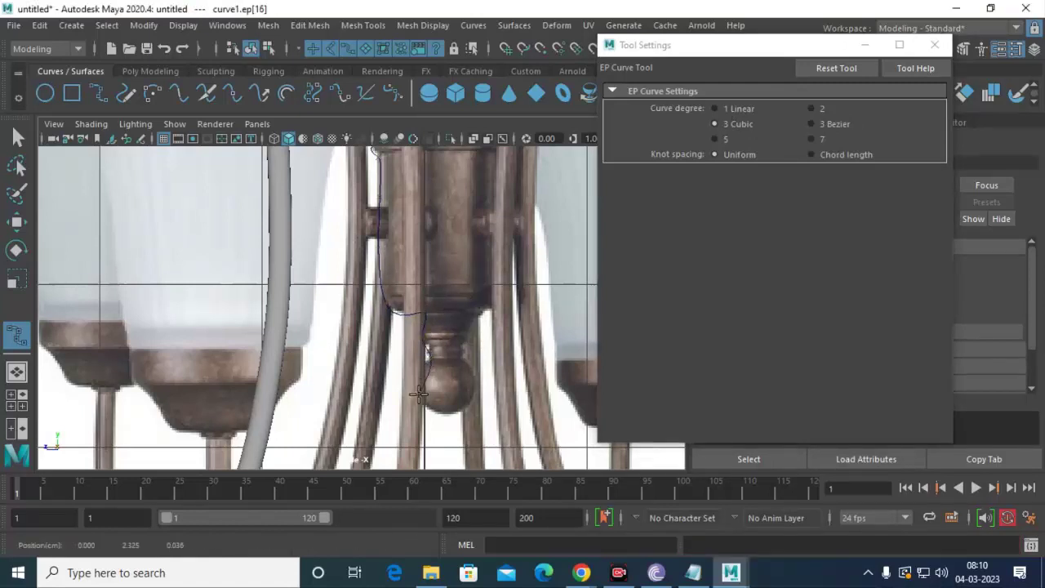
left_click(440, 414)
Finish curve1 and move its neck control vertices to match the reference outline.
key("w")
right_click_drag(393, 196, 111, 100)
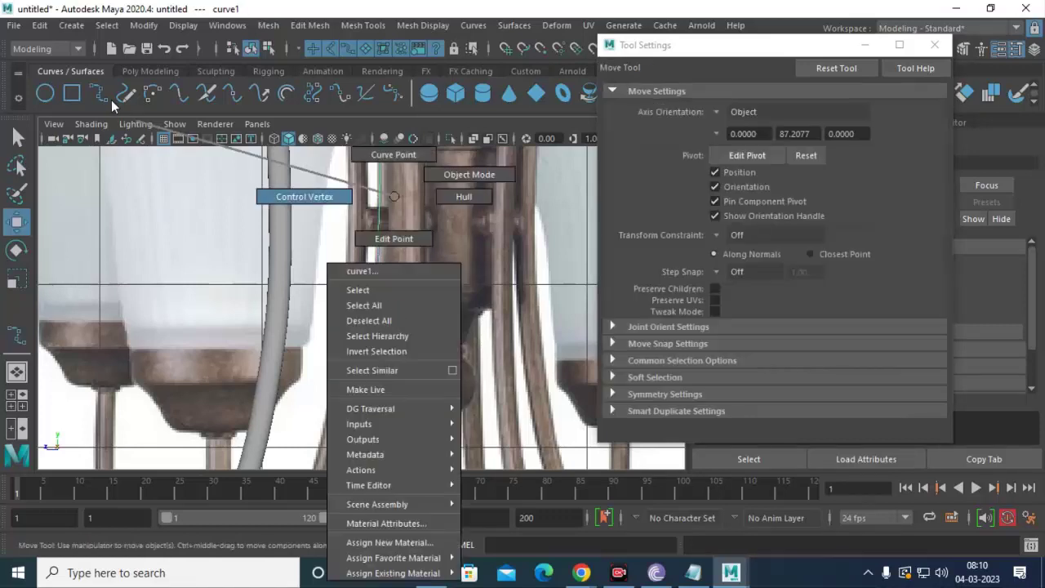
left_click(375, 339)
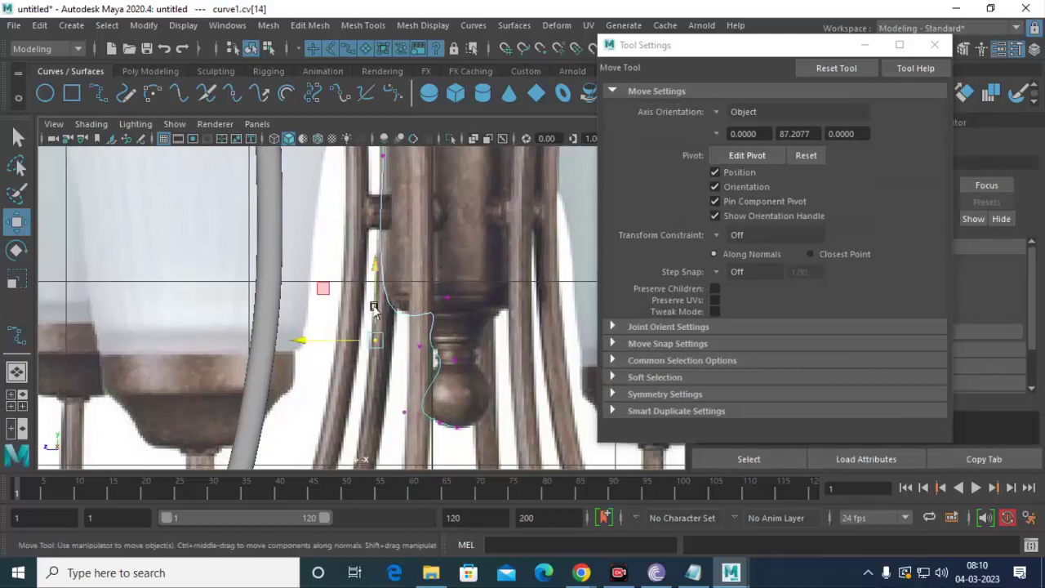
left_click_drag(372, 305, 368, 287)
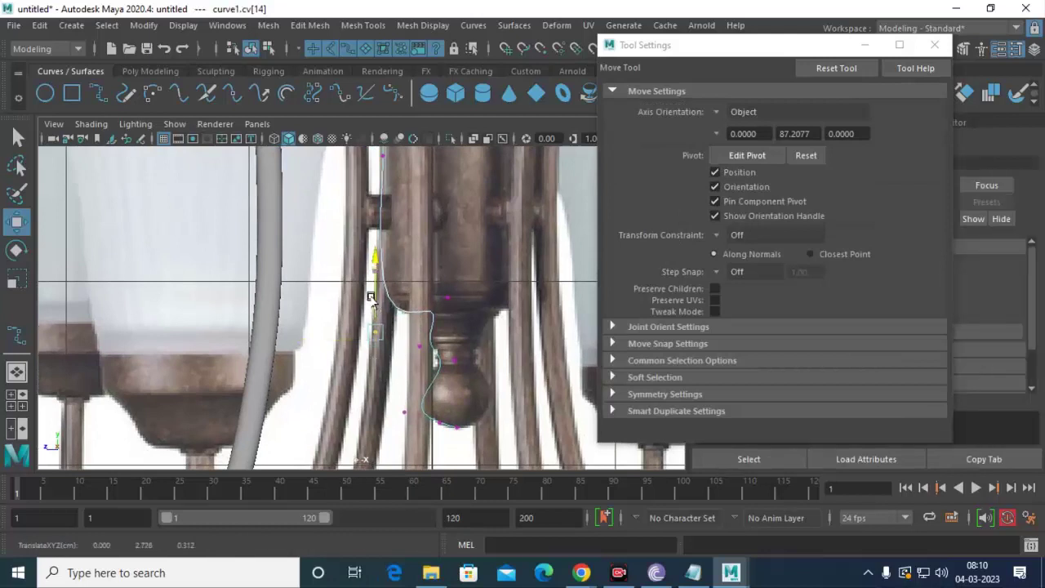
left_click(419, 335)
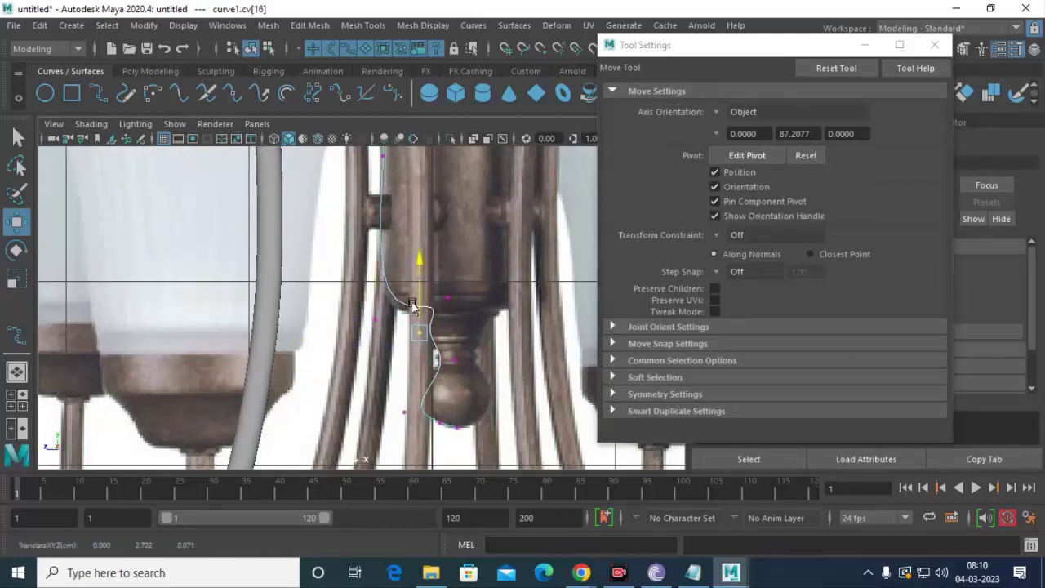
left_click(402, 406)
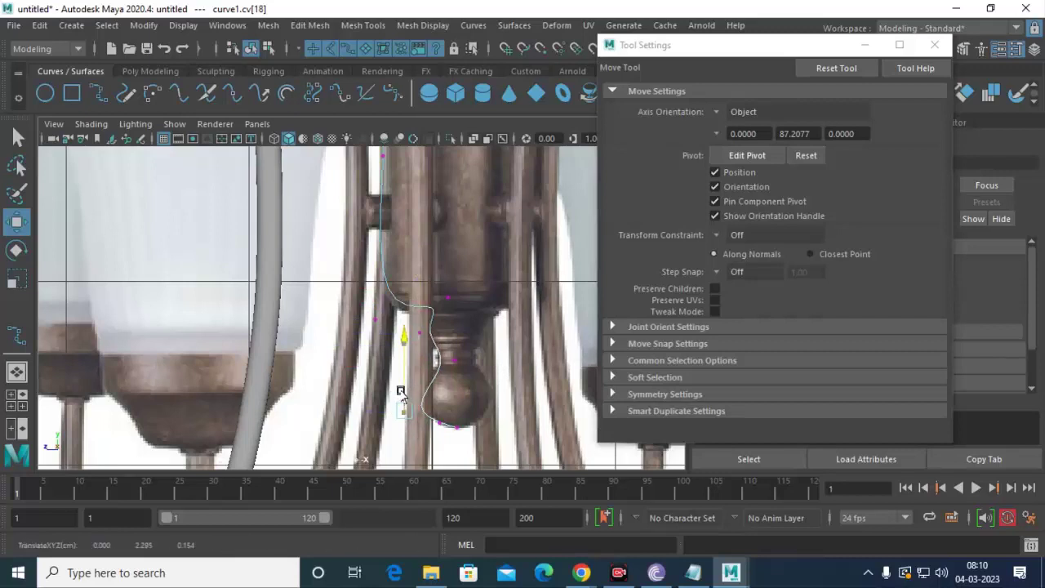
left_click_drag(400, 392, 440, 433)
Move the control vertex beside the ball so the curve hugs its side.
left_click(435, 423)
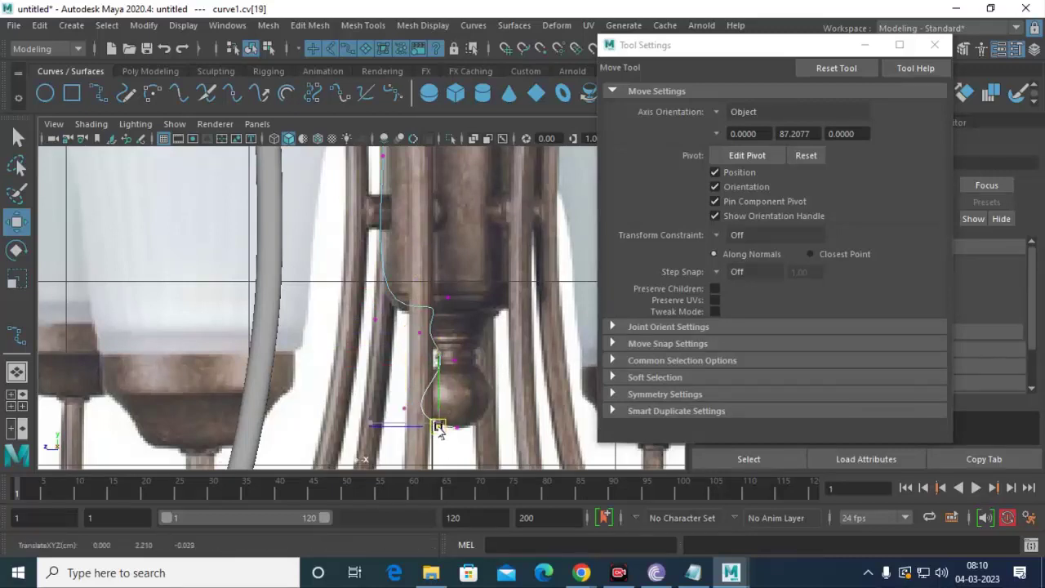
left_click(395, 419)
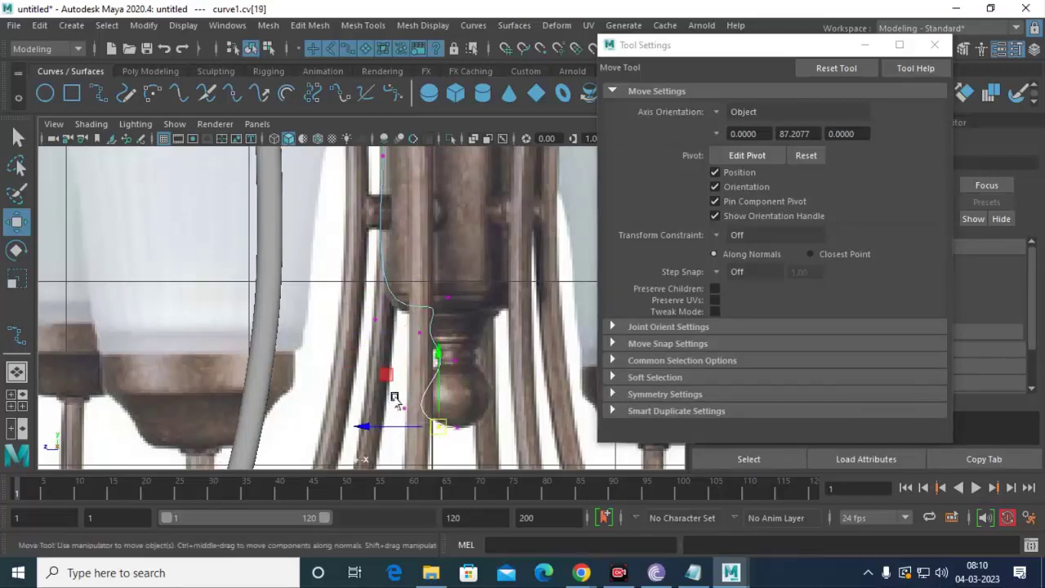
left_click_drag(395, 419, 412, 390)
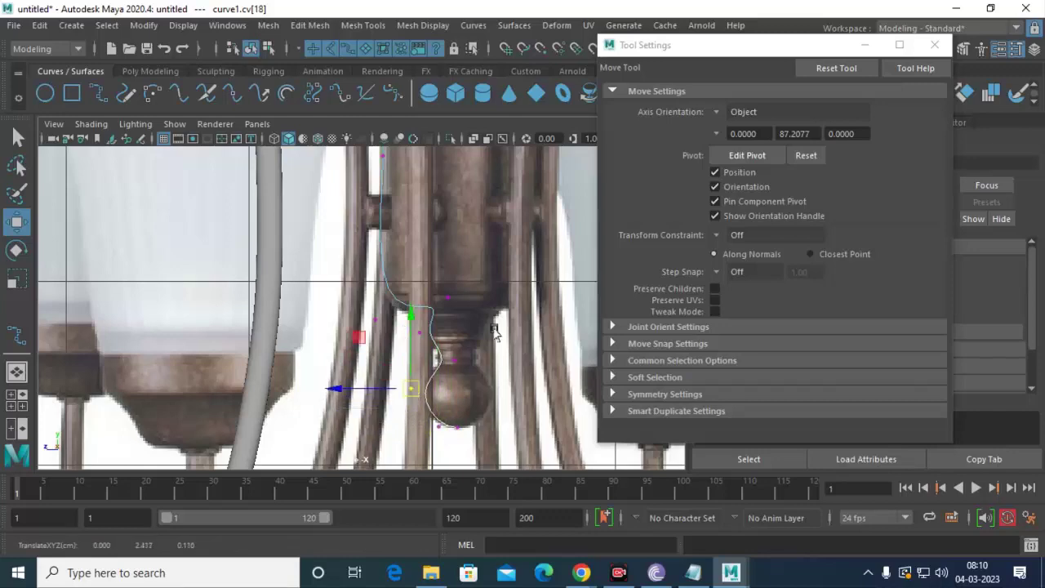
scroll(455, 215, "down", 3)
scroll(416, 205, "down", 2)
scroll(416, 206, "up", 2)
scroll(524, 325, "up", 1)
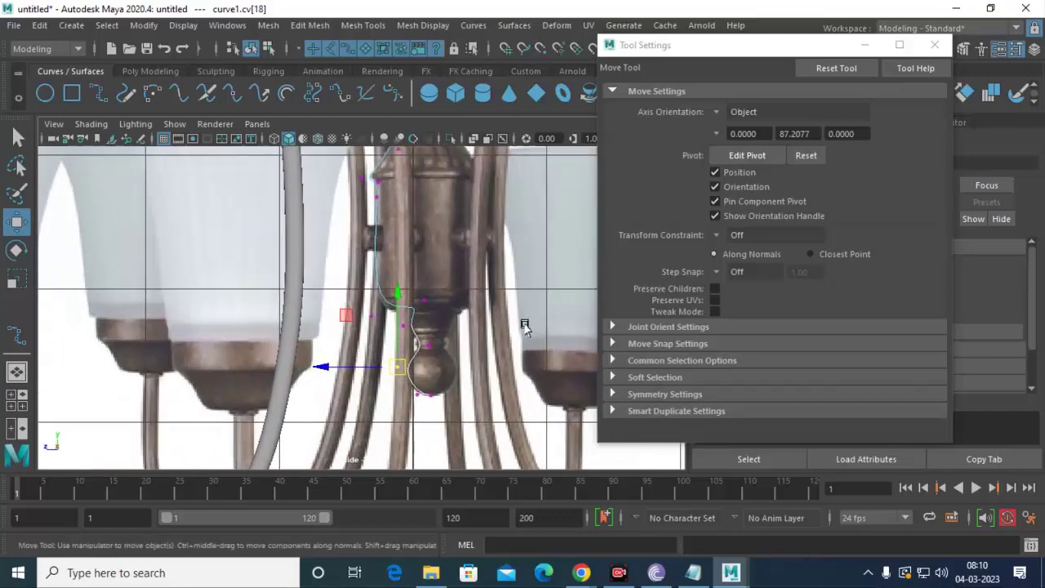
Tweak a control vertex near the column's top and return to edit-point mode.
left_click(369, 197)
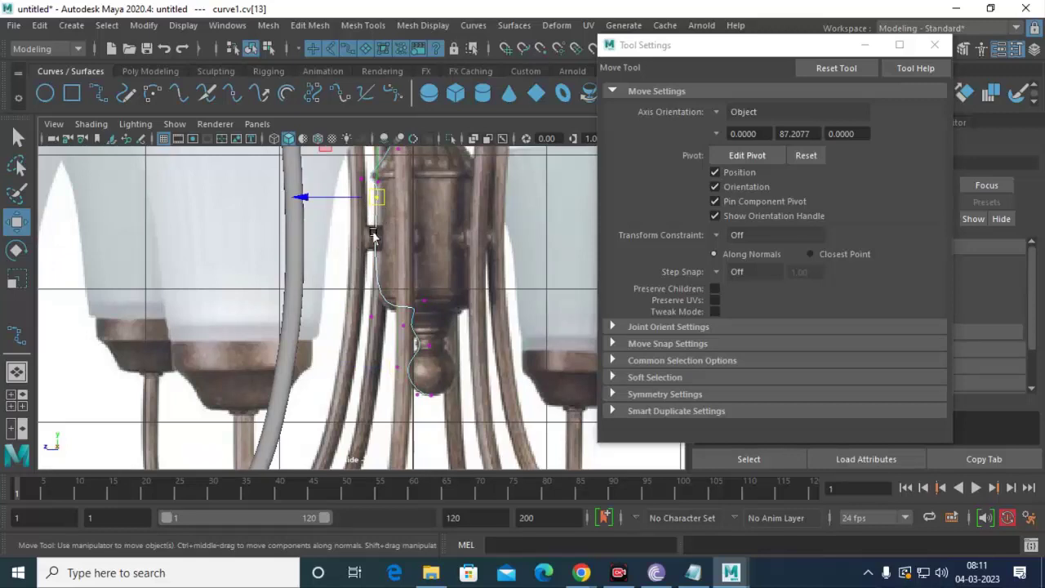
right_click(377, 234)
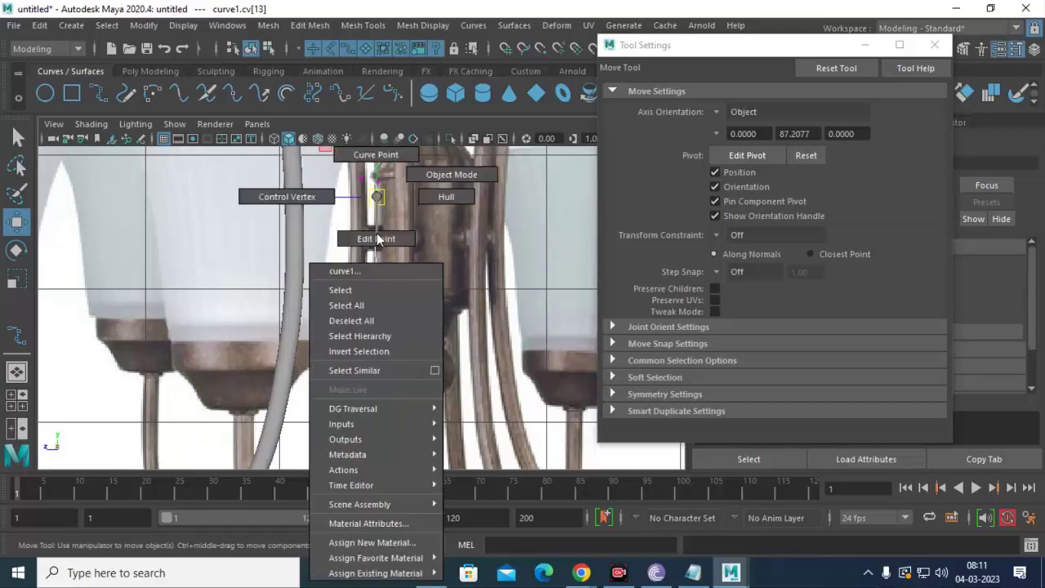
left_click(376, 237)
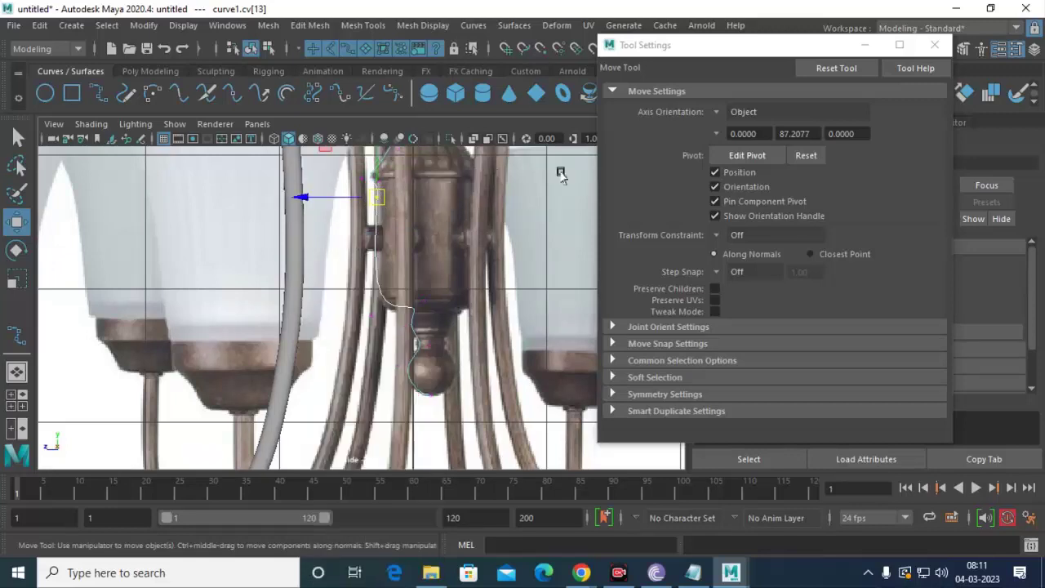
left_click(514, 26)
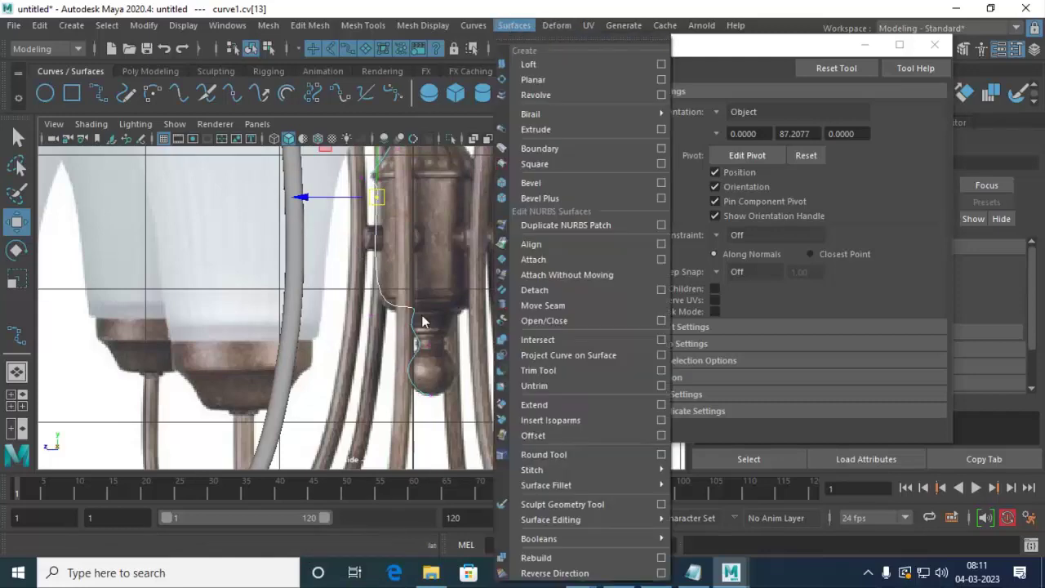
Return to object mode, select curve1 and close the Tool Settings window.
left_click(292, 353)
scroll(383, 277, "down", 6)
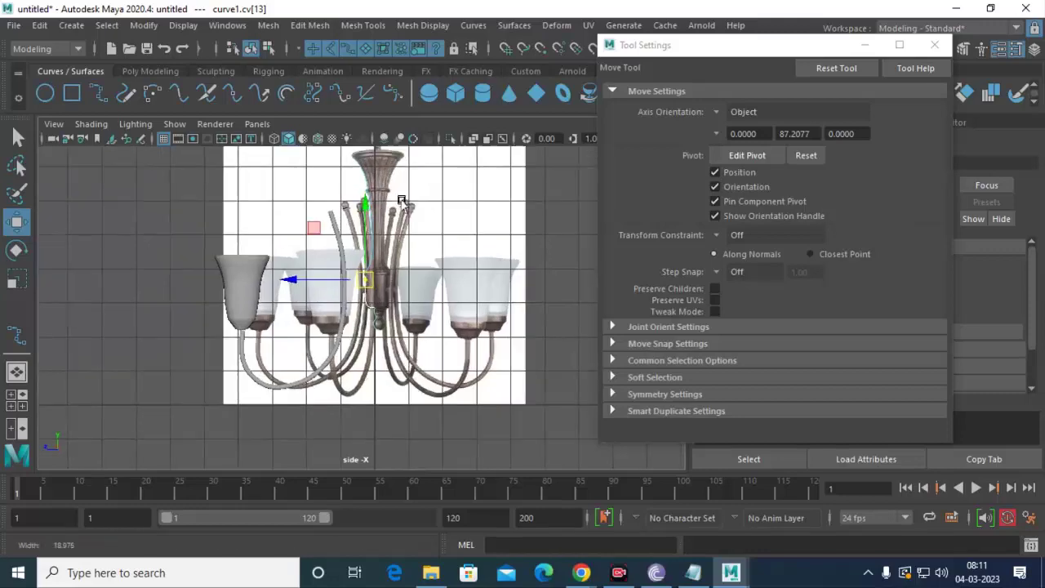
scroll(400, 248, "up", 2)
scroll(356, 269, "up", 1)
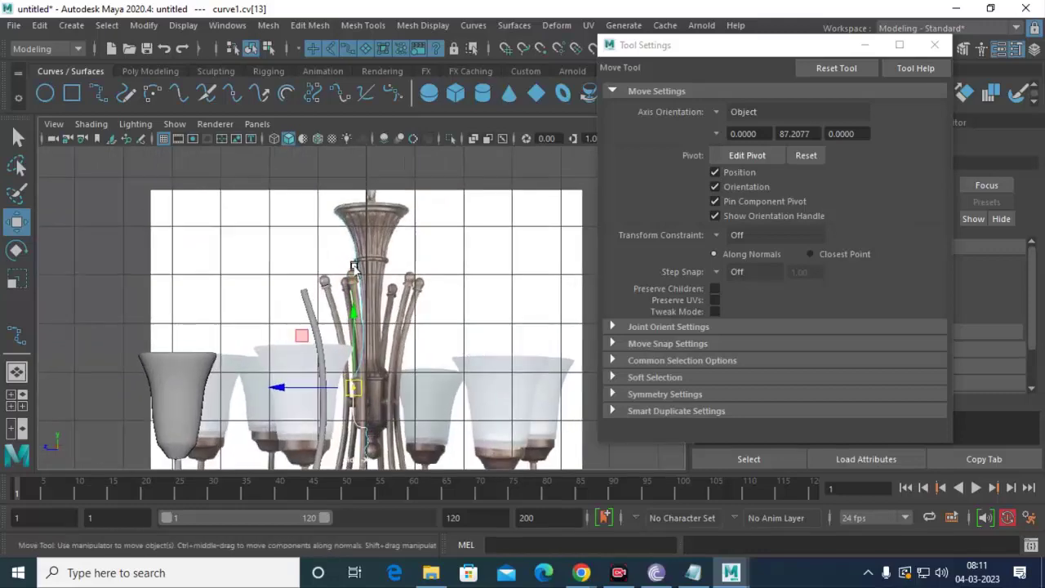
right_click(338, 205)
left_click(414, 173)
left_click(340, 207)
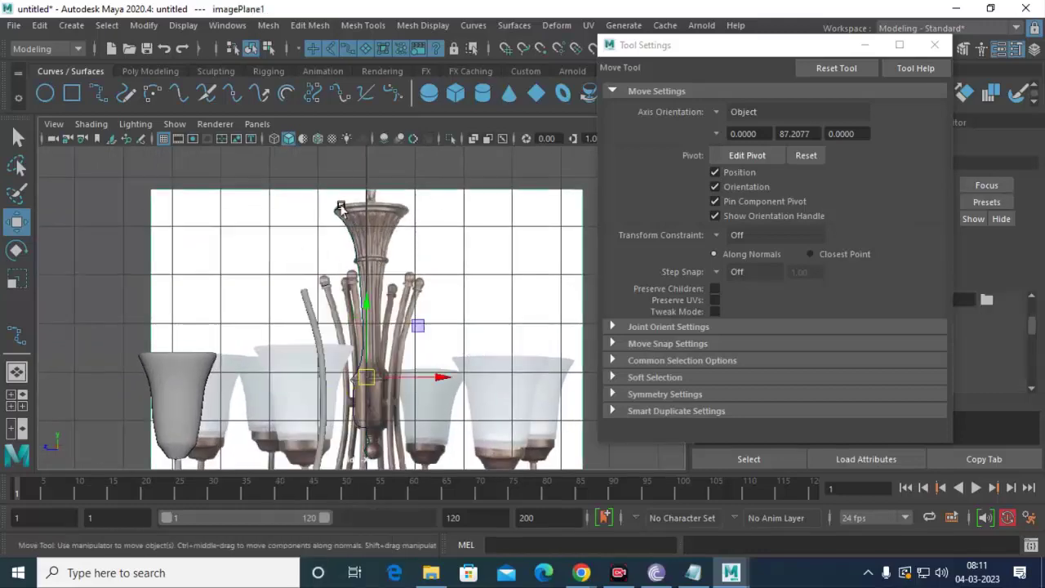
left_click(341, 207)
left_click(865, 45)
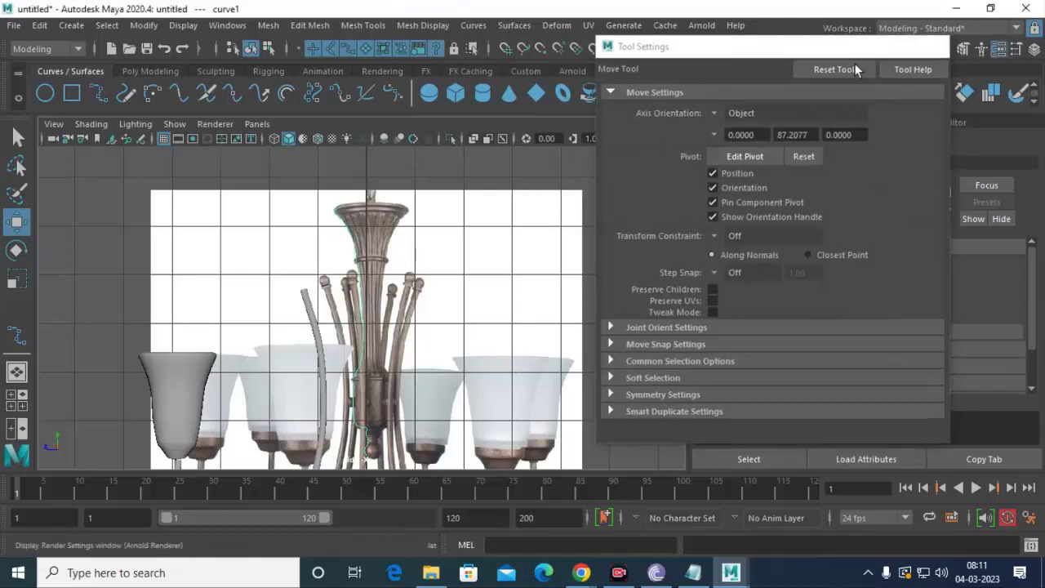
In the perspective view, shift curve1's pivot along X toward the chandelier centre.
key("space")
left_click(588, 222)
left_click_drag(542, 232, 573, 264, "alt")
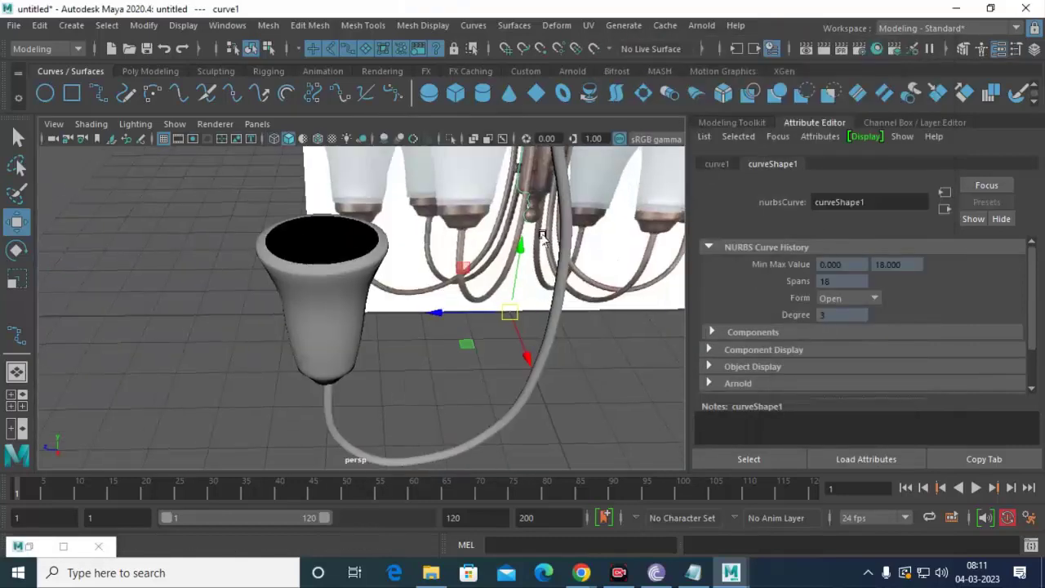
scroll(574, 264, "down", 5)
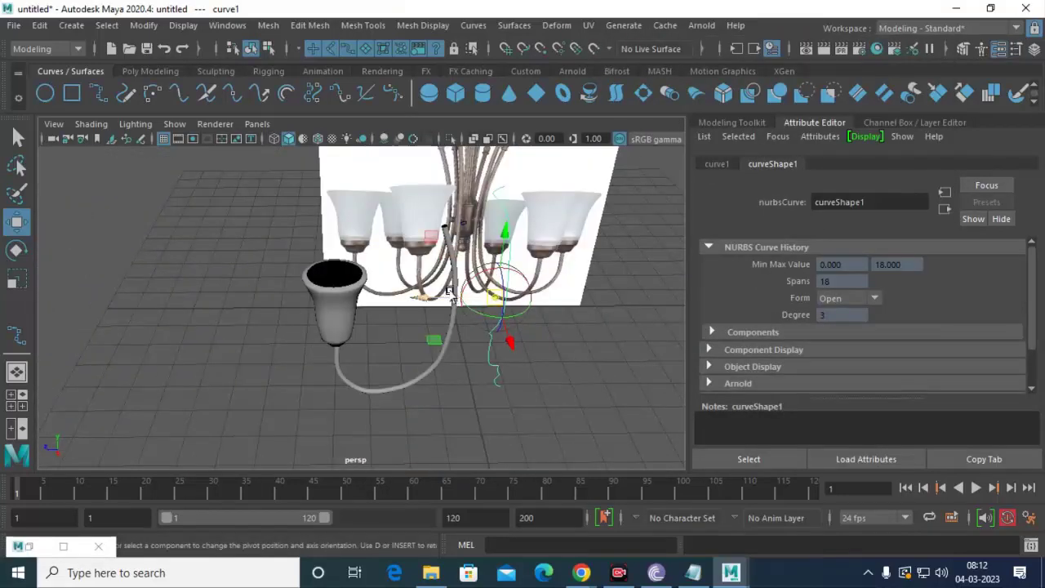
left_click_drag(454, 299, 463, 298)
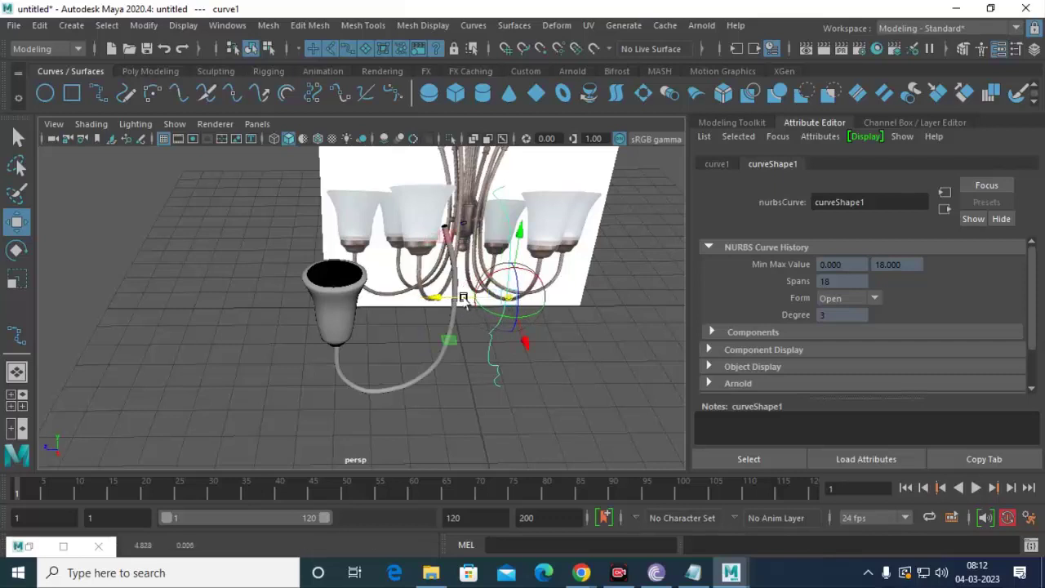
key("d")
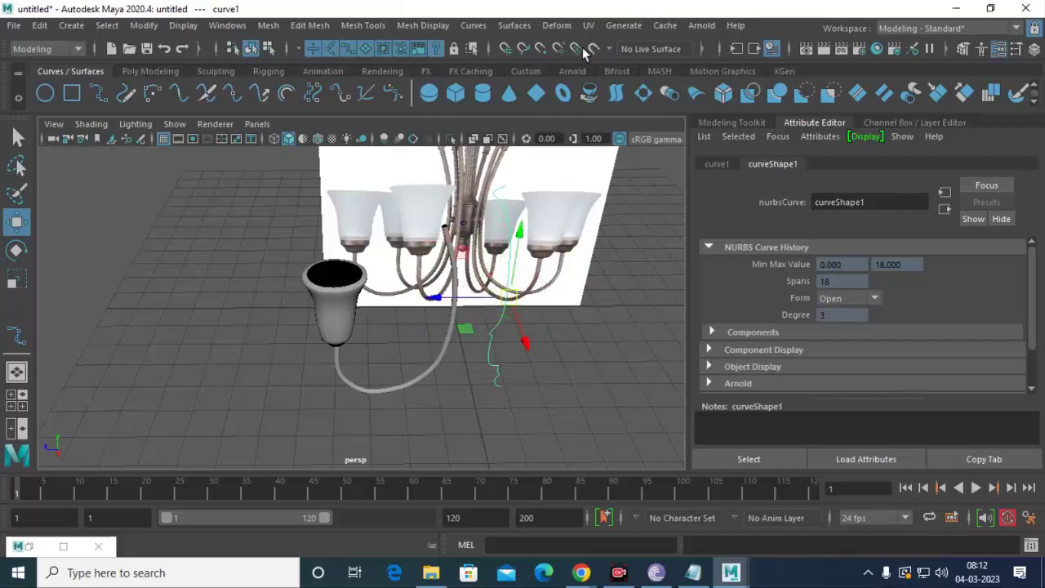
left_click(516, 25)
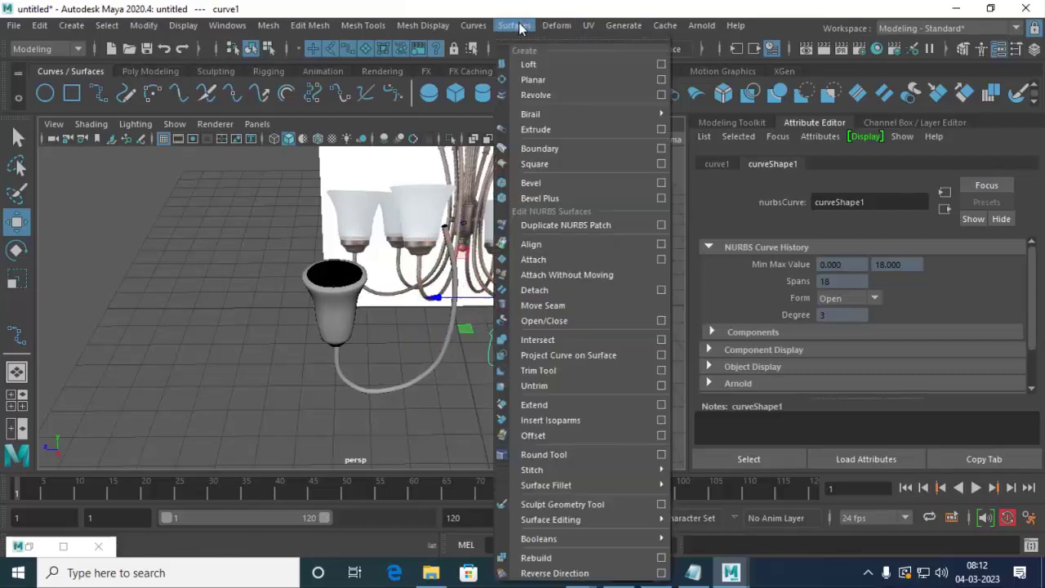
Revolve curve1 into a surface, inspect it, then undo the revolve.
left_click(577, 95)
mouse_move(563, 303)
left_mouse_down("alt")
mouse_move(581, 303)
mouse_move(523, 311)
mouse_move(538, 311)
left_mouse_up("alt")
scroll(563, 308, "up", 3)
scroll(556, 311, "up", 3)
scroll(526, 319, "up", 4)
scroll(534, 314, "down", 1)
key("ctrl+z")
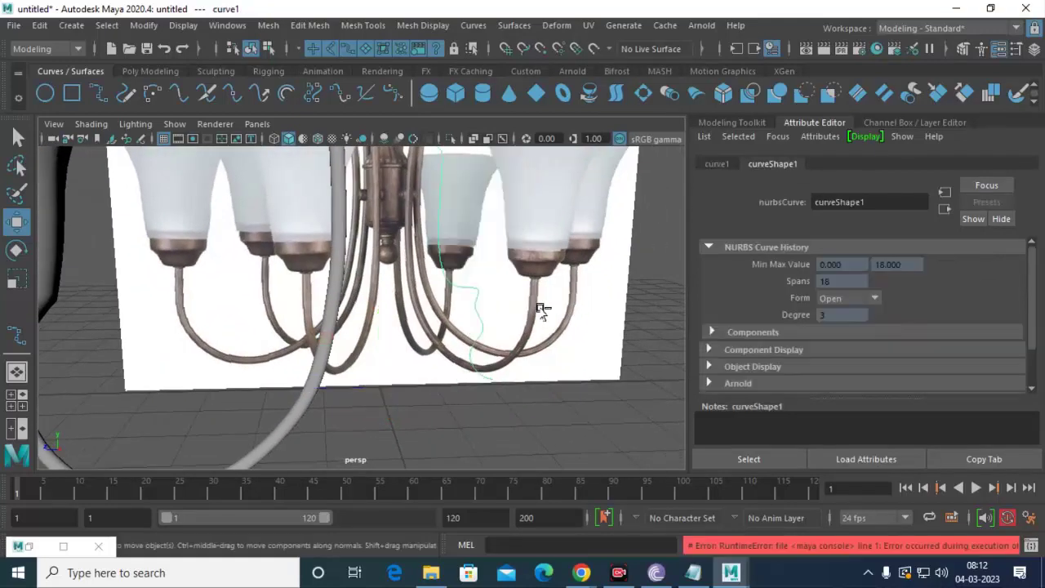
scroll(531, 258, "down", 2)
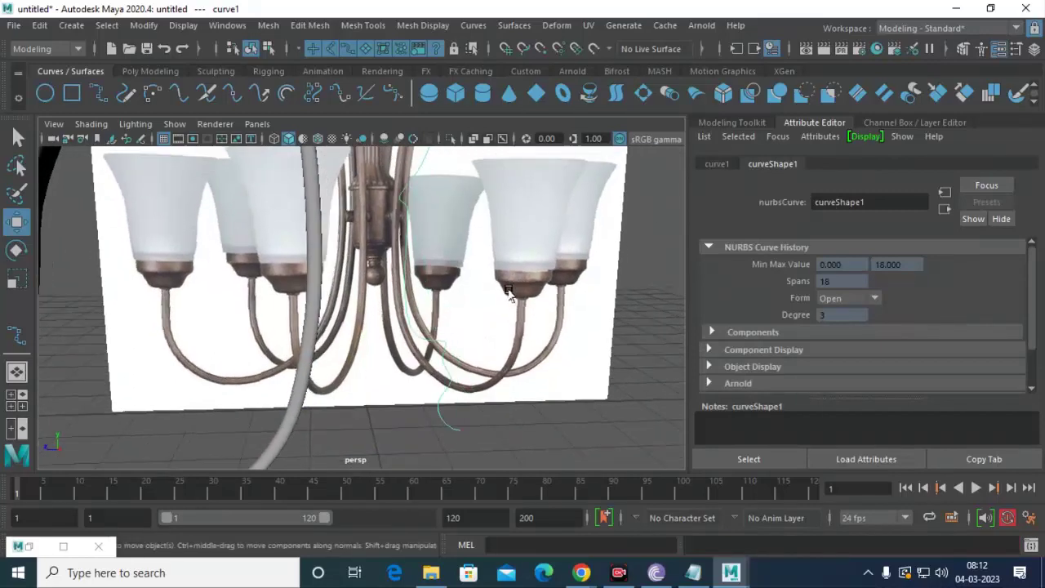
scroll(517, 315, "up", 2)
Move curve1's pivot further along X to about -0.763.
mouse_move(517, 315)
left_mouse_down("alt")
mouse_move(442, 222)
mouse_move(411, 238)
left_mouse_up("alt")
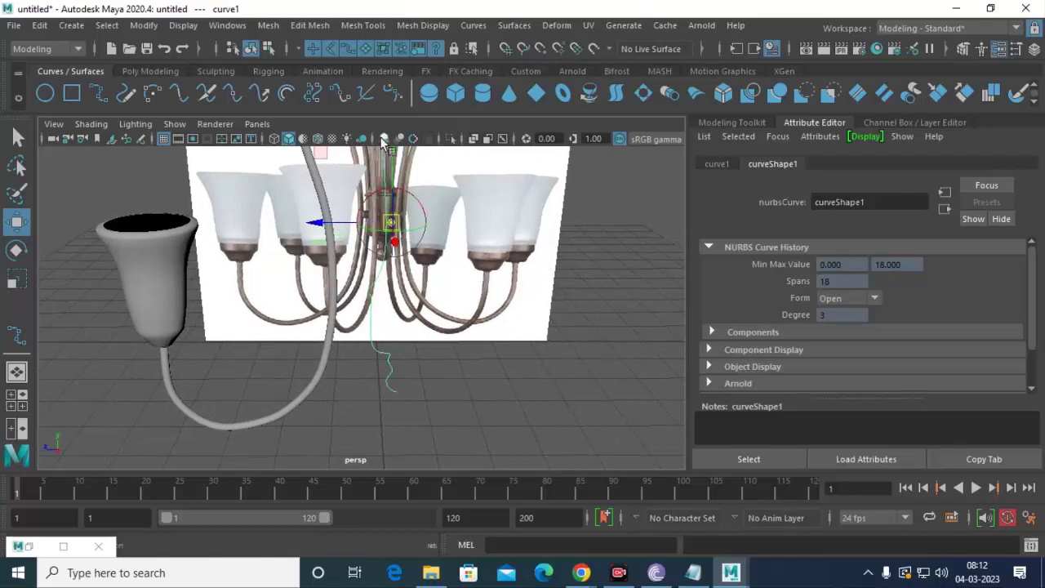
key("d")
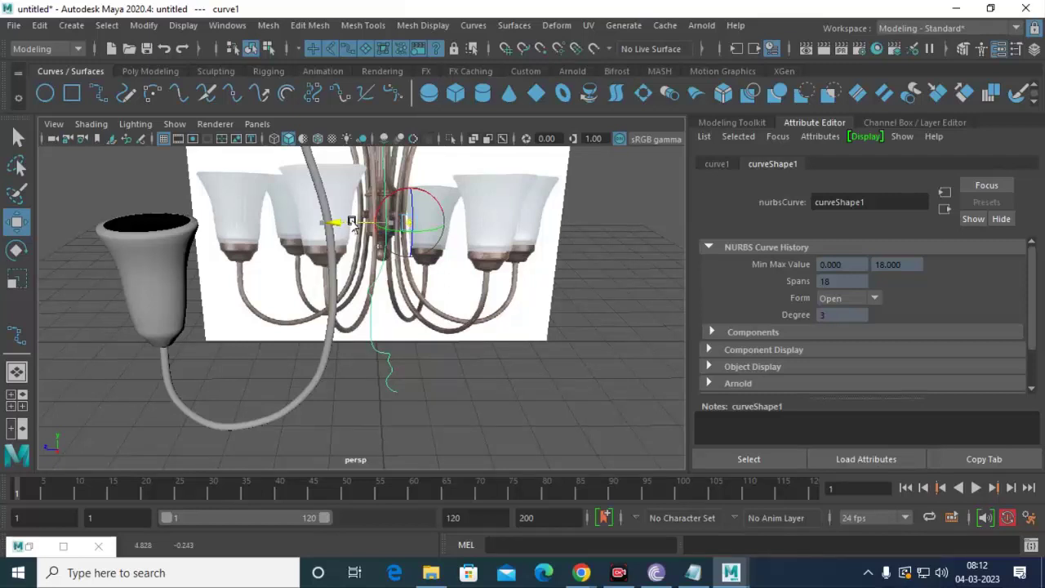
left_click_drag(351, 221, 390, 230)
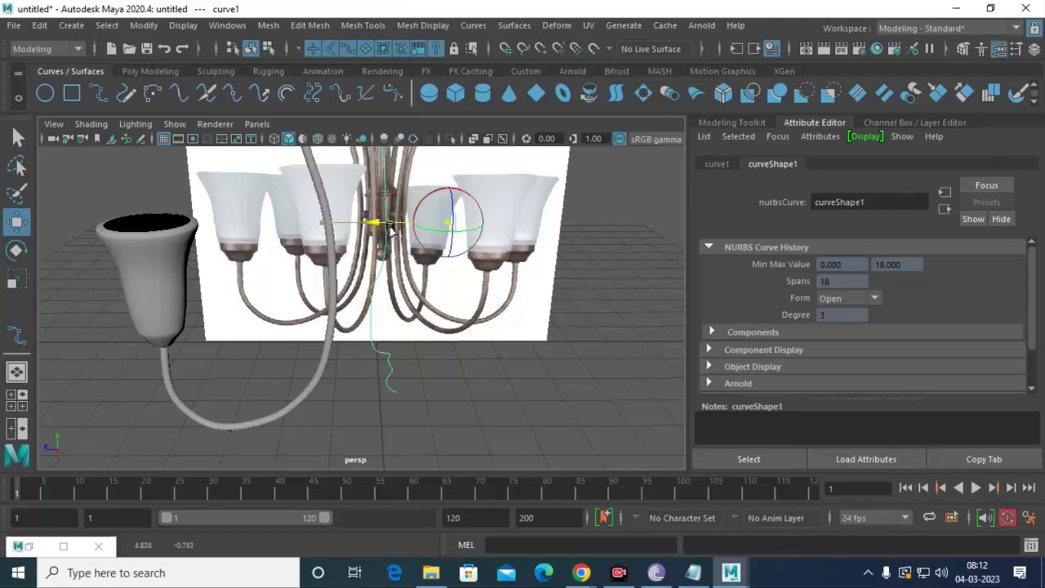
left_click(515, 25)
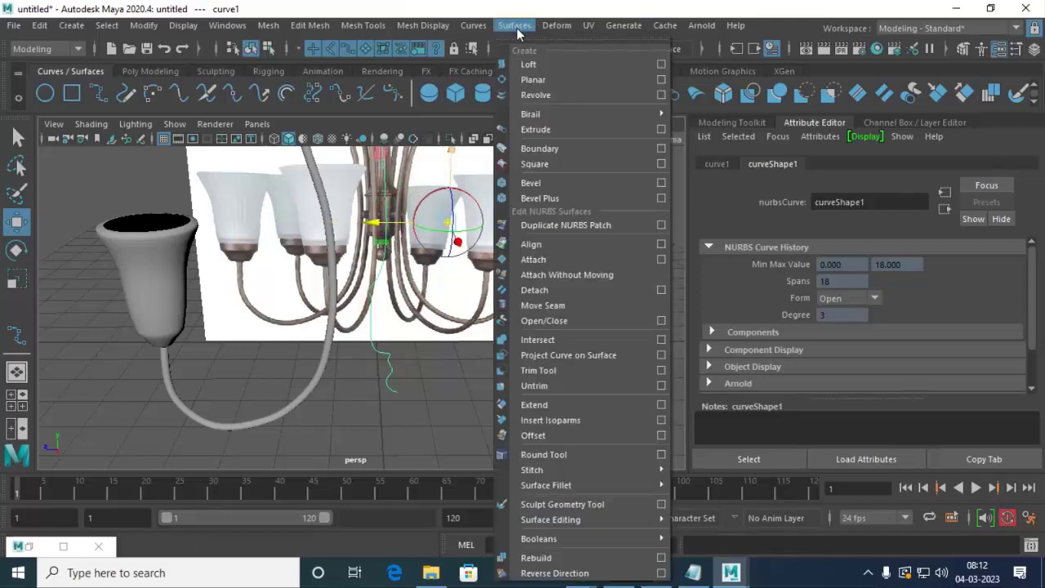
mouse_move(513, 25)
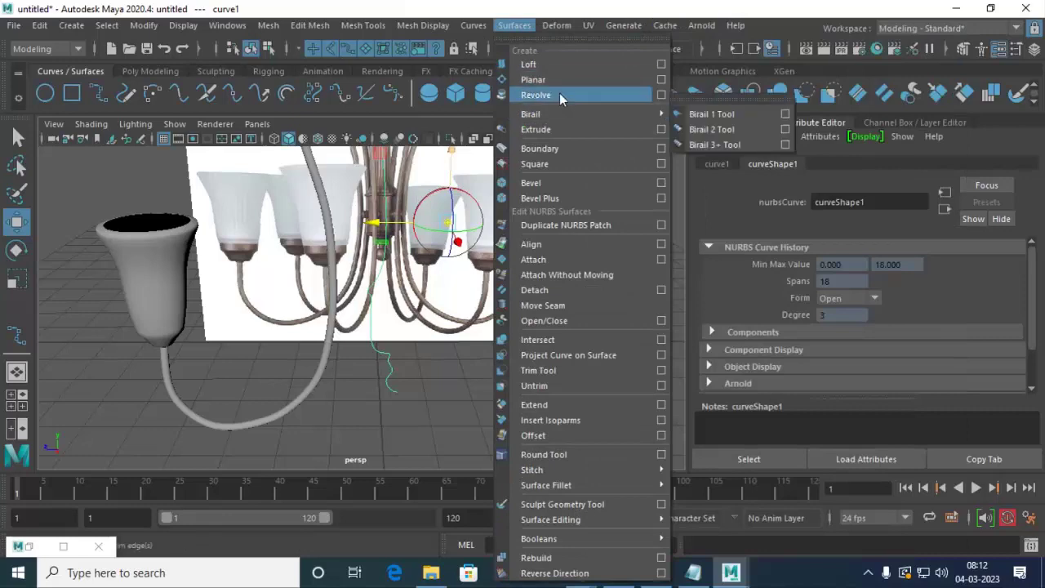
Revolve curve1 again, inspect the oversized vase, undo it and return to side view.
left_click(560, 94)
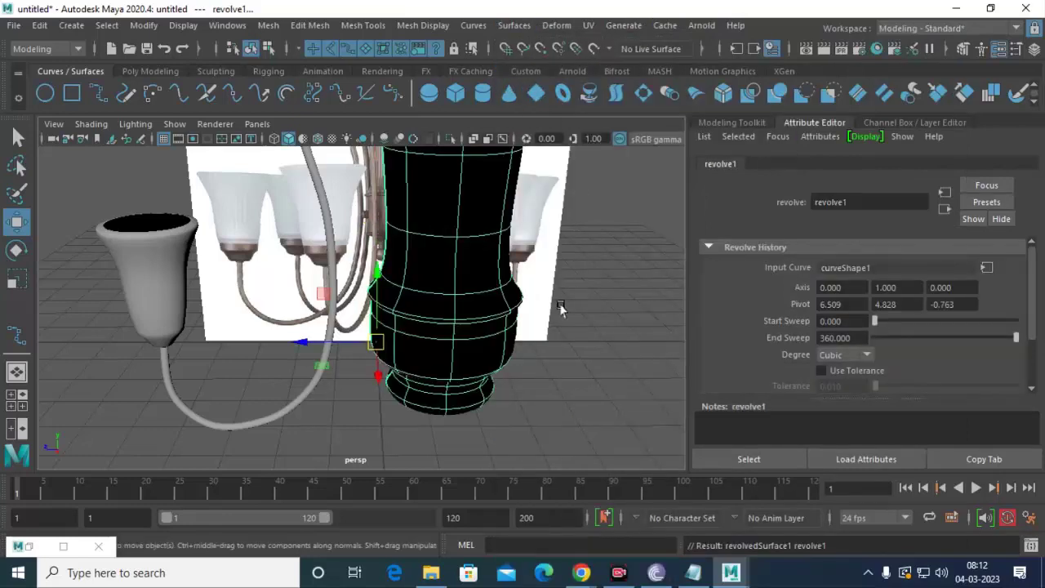
right_click_drag(560, 307, 480, 193, "alt")
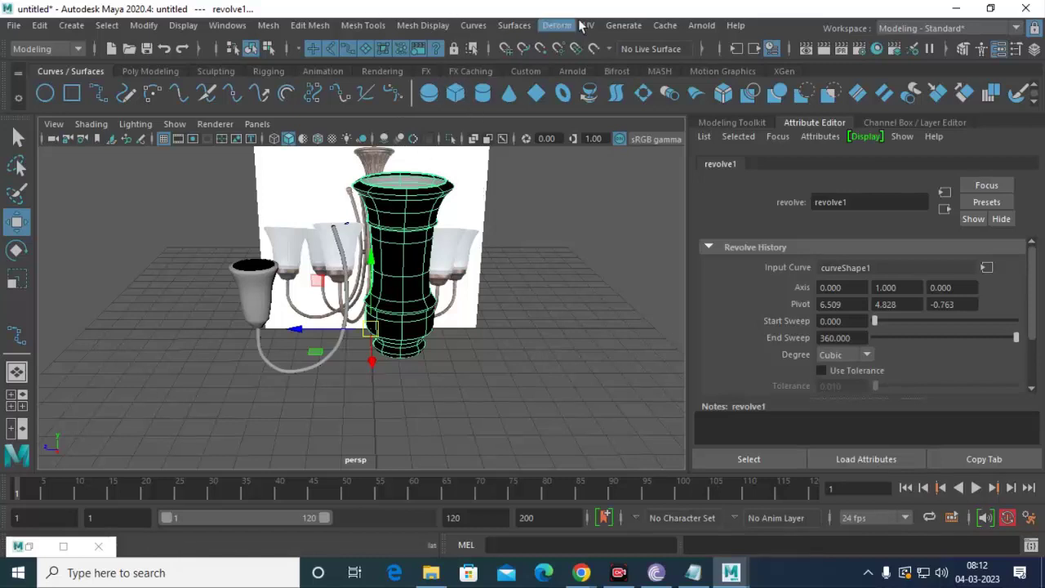
key("ctrl+z")
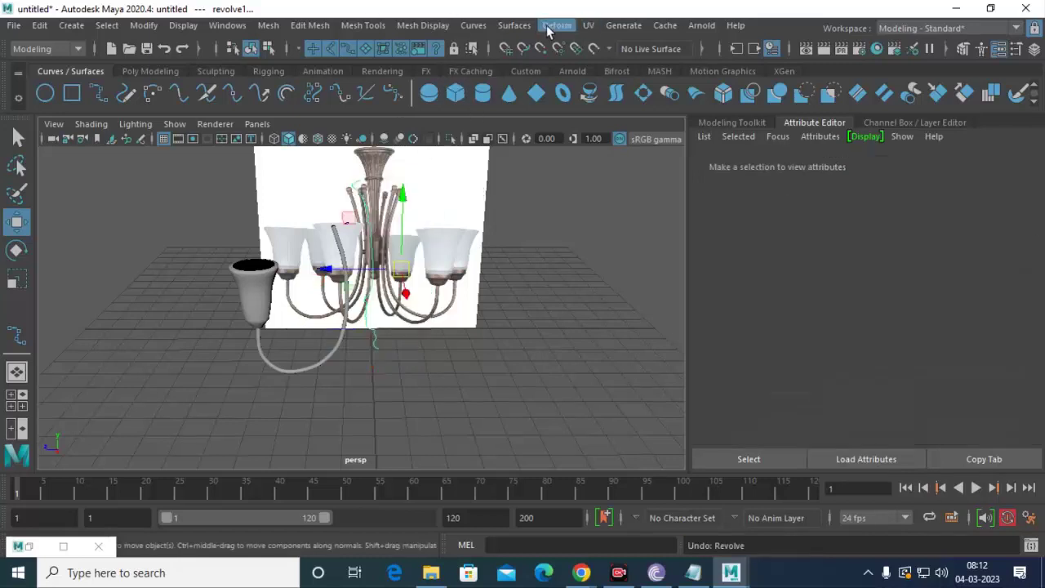
key("space")
key("space")
Drag curve1's pivot left along X and down onto the central stem.
scroll(522, 371, "up", 2)
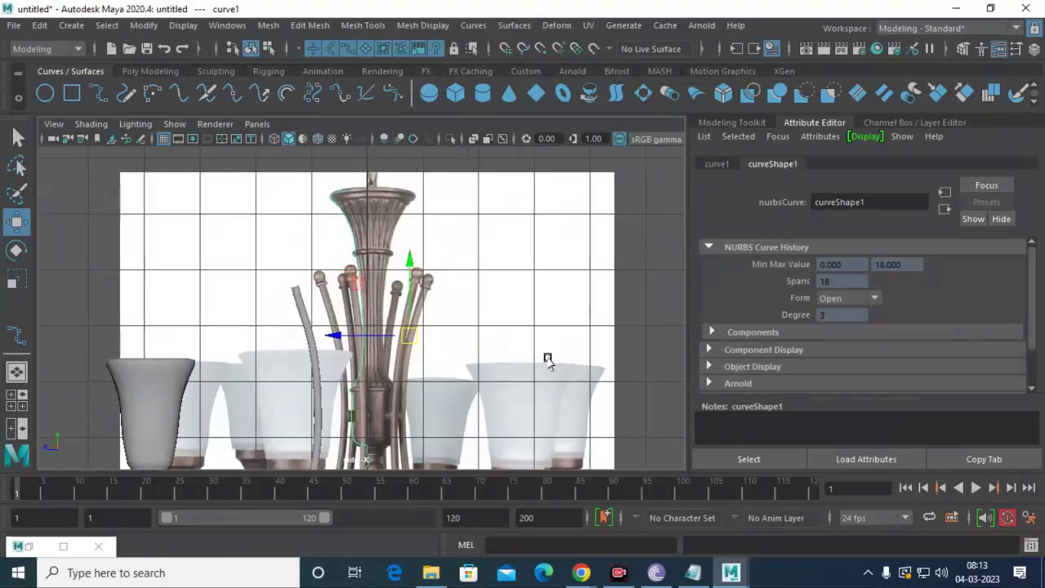
scroll(539, 326, "up", 2)
scroll(506, 281, "up", 2)
scroll(496, 288, "up", 2)
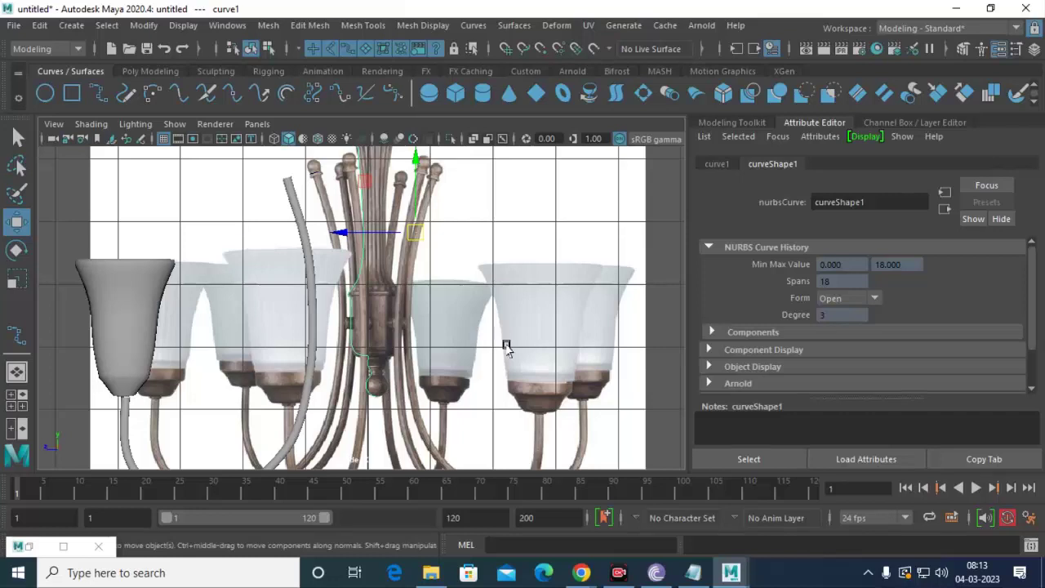
key("d")
left_click_drag(362, 241, 325, 240)
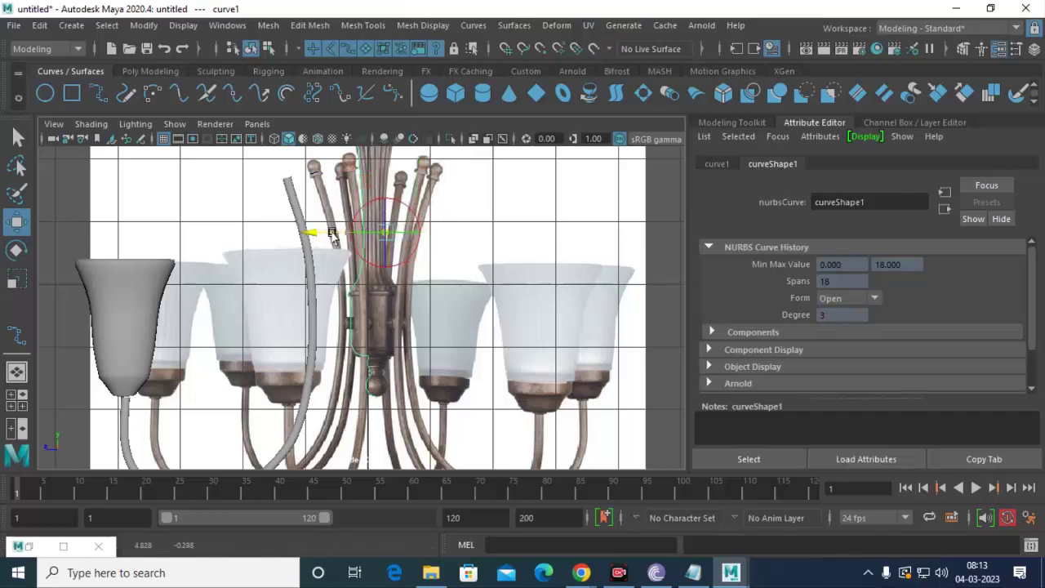
left_click_drag(375, 189, 375, 349)
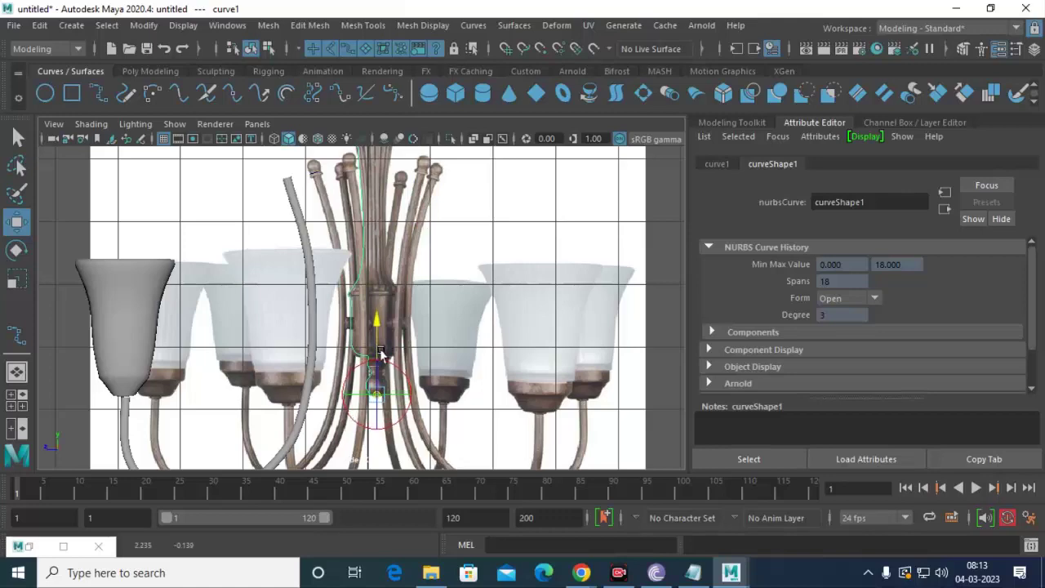
Fine-tune the pivot to about 2.210, -0.139 on the stem and frame the chandelier.
scroll(462, 467, "up", 2)
scroll(463, 469, "up", 2)
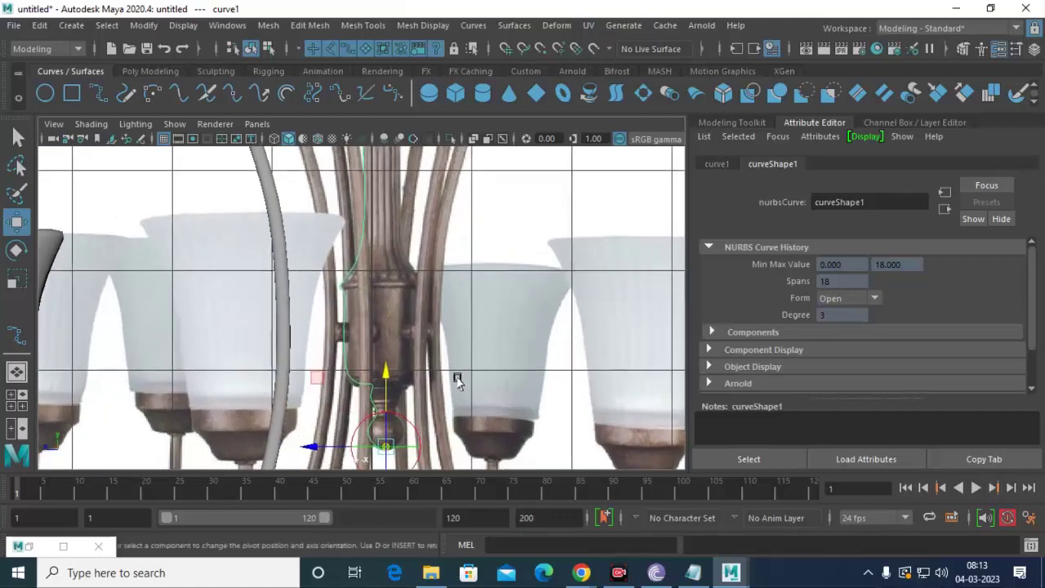
middle_click_drag(457, 378, 438, 226, "alt")
scroll(514, 380, "up", 1)
left_click_drag(402, 290, 391, 260)
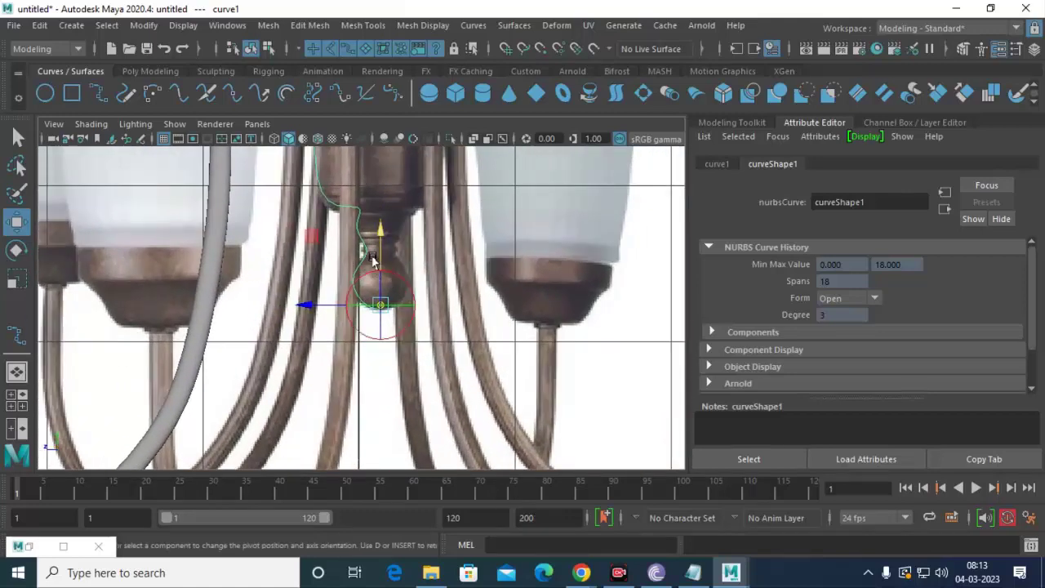
key("a")
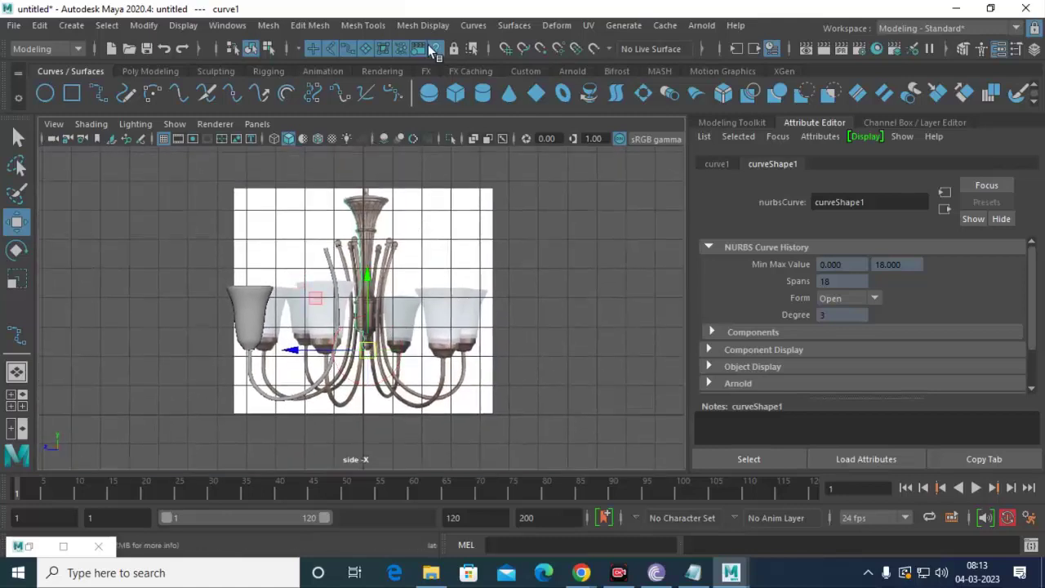
Revolve curve1 around the central stem and view the vase in perspective.
left_click(512, 26)
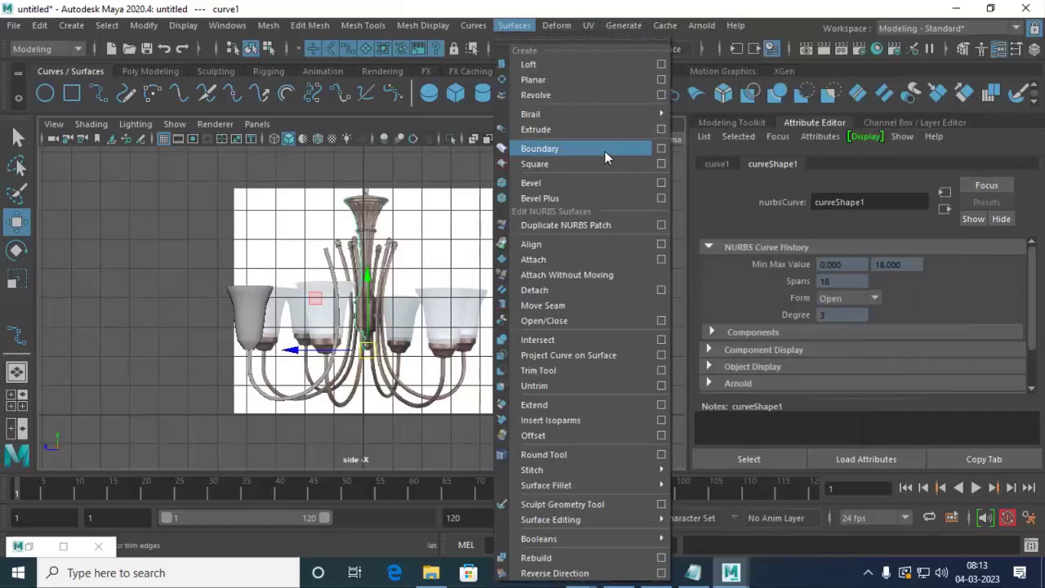
left_click(571, 94)
key("space")
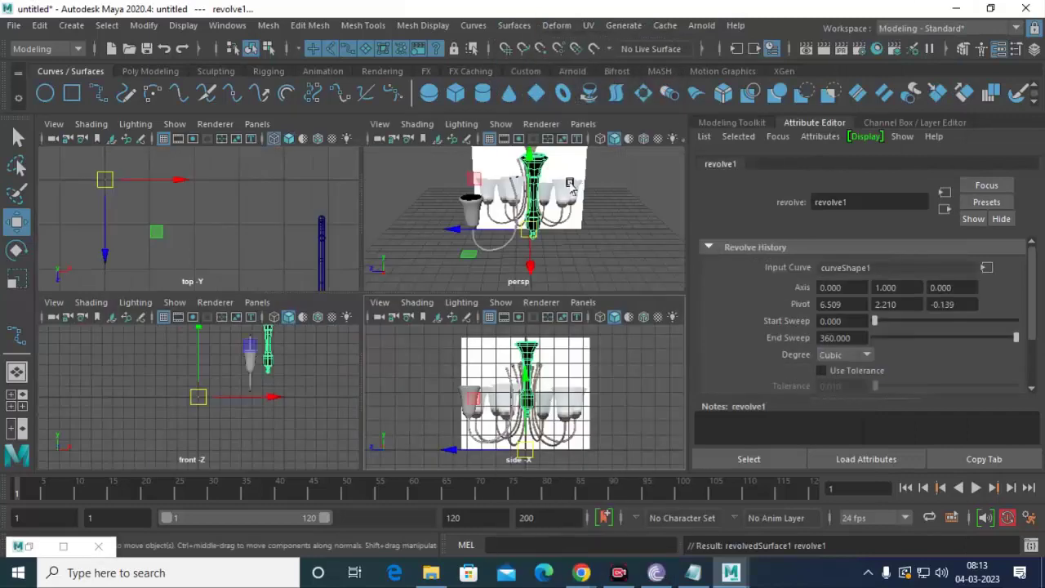
key("space")
left_click_drag(563, 186, 482, 225, "alt")
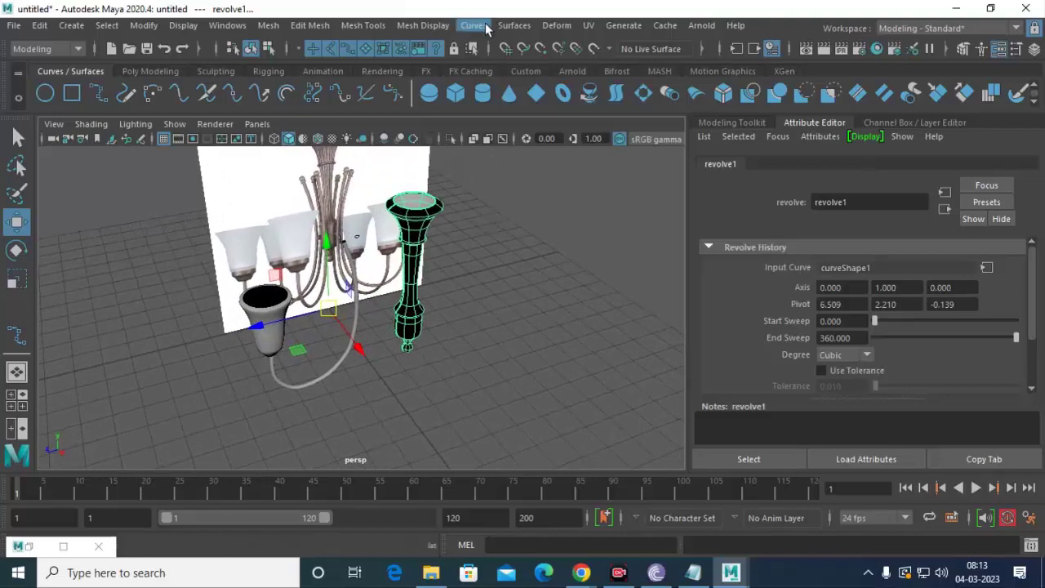
Reverse the vase's surface direction and switch it to control-vertex editing.
left_click(436, 27)
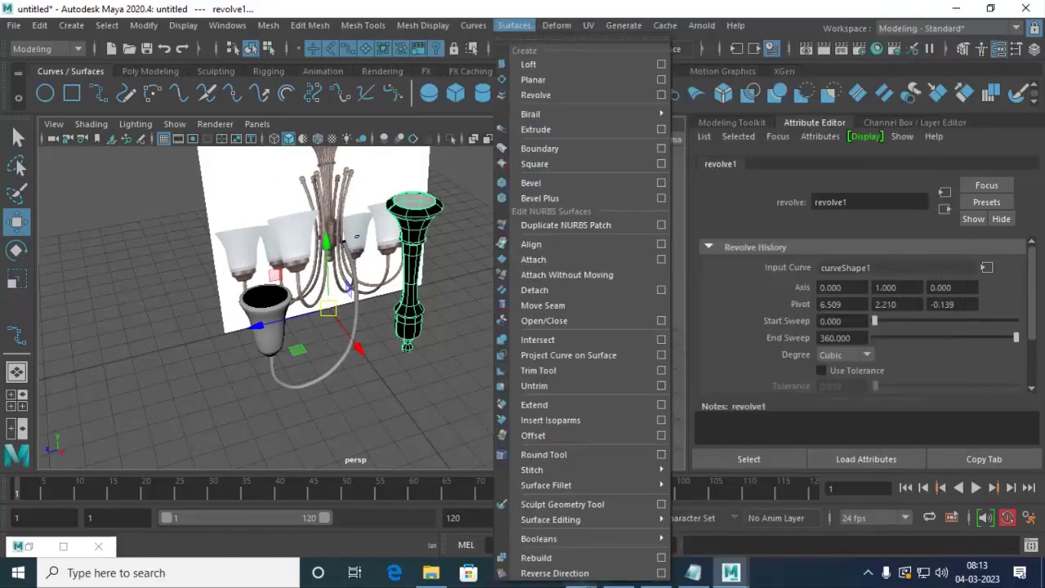
left_click(563, 572)
mouse_move(459, 303)
left_mouse_down("alt")
mouse_move(435, 286)
mouse_move(459, 283)
mouse_move(420, 240)
mouse_move(448, 285)
mouse_move(454, 326)
mouse_move(433, 298)
left_mouse_up("alt")
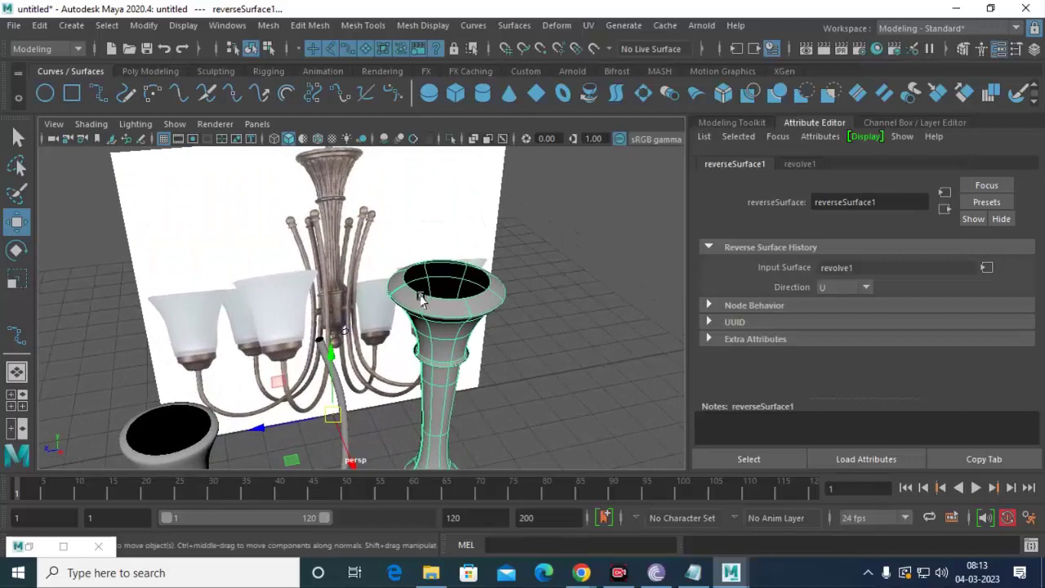
right_click_drag(412, 200, 230, 148)
mouse_move(433, 261)
left_mouse_down("alt")
mouse_move(444, 252)
mouse_move(424, 301)
left_mouse_up("alt")
left_click(421, 316)
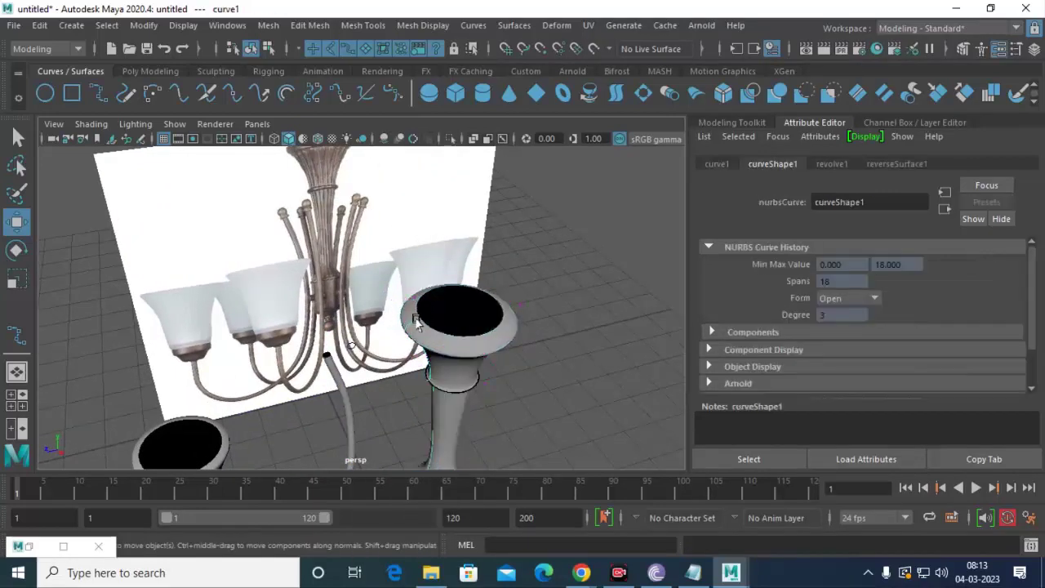
Show revolvedSurface1's control vertices and nudge one on the top rim.
left_click(417, 323)
key("F8")
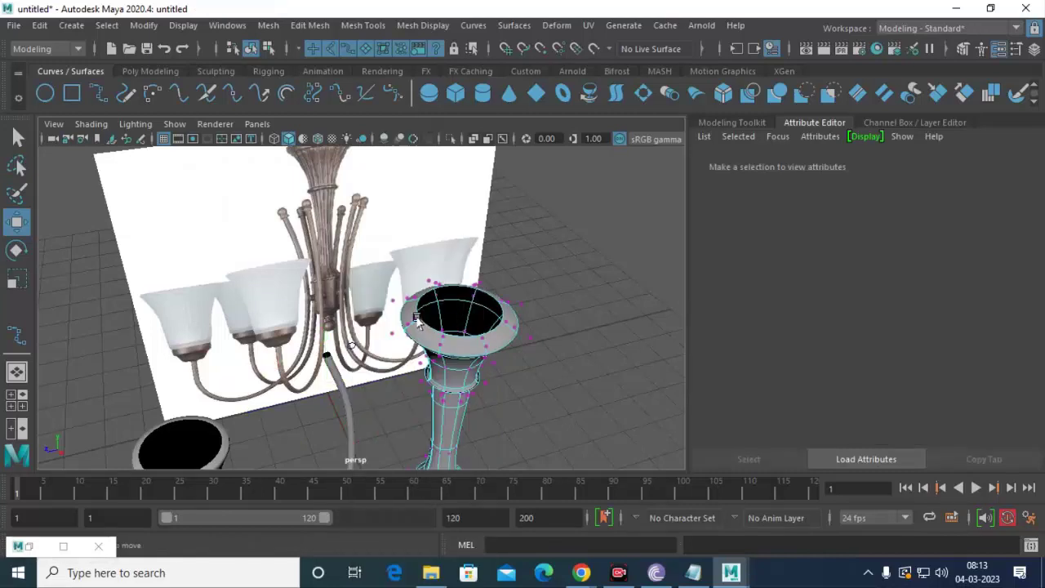
left_click(417, 321)
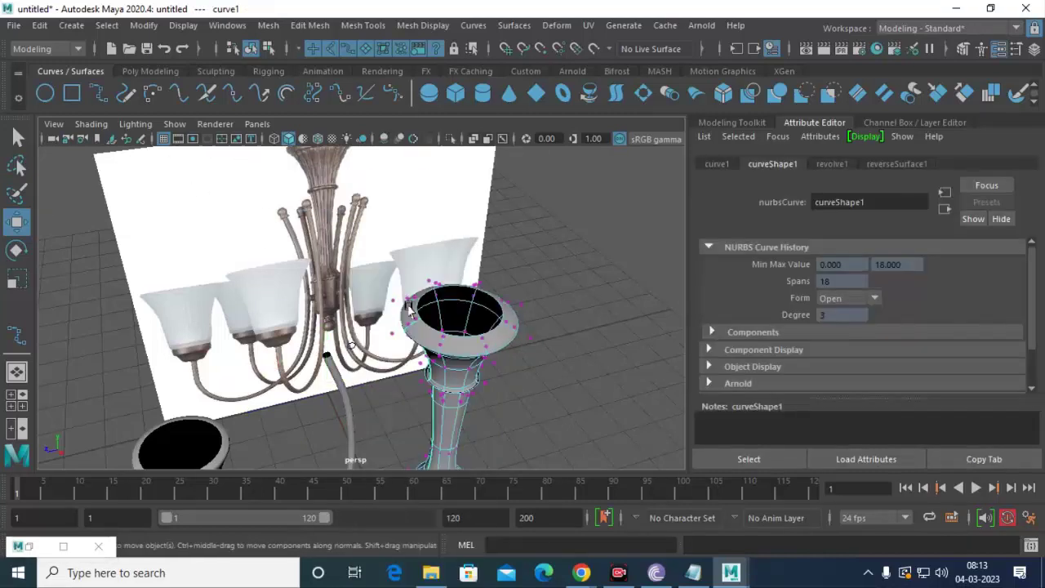
left_click(410, 308)
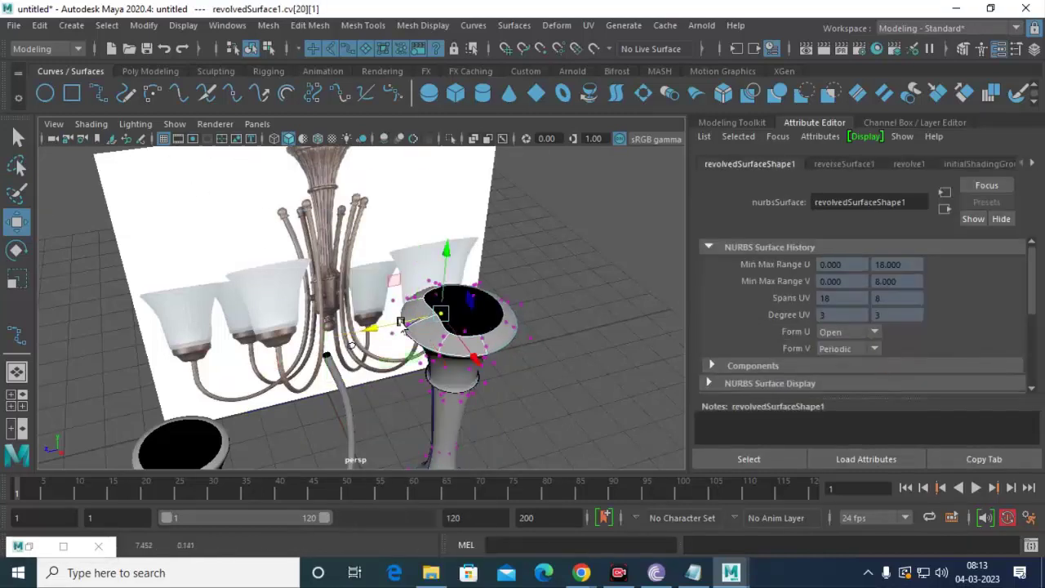
left_click_drag(402, 323, 380, 408, "alt")
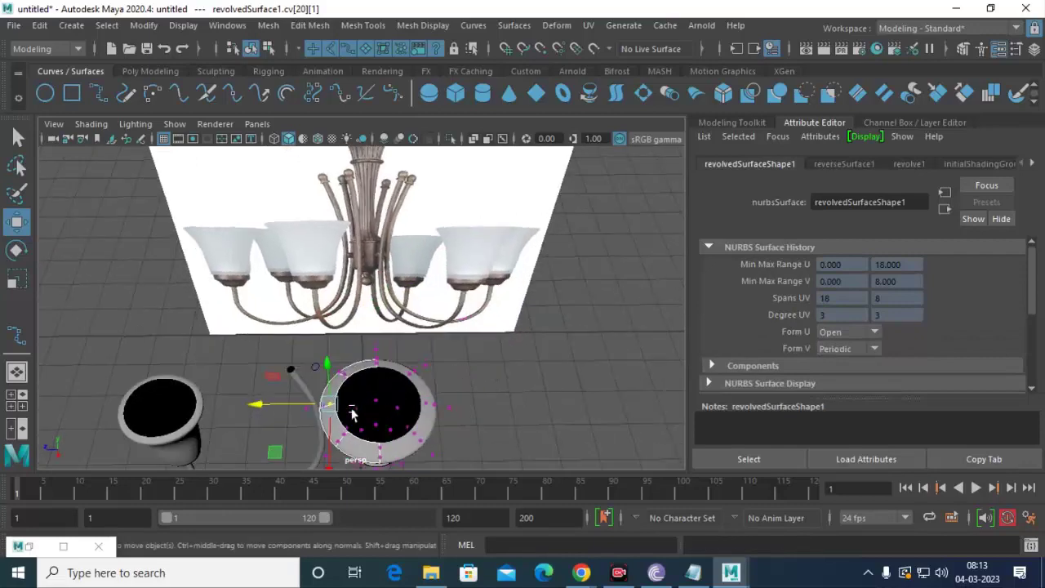
left_click(352, 414)
middle_click_drag(355, 408, 430, 387)
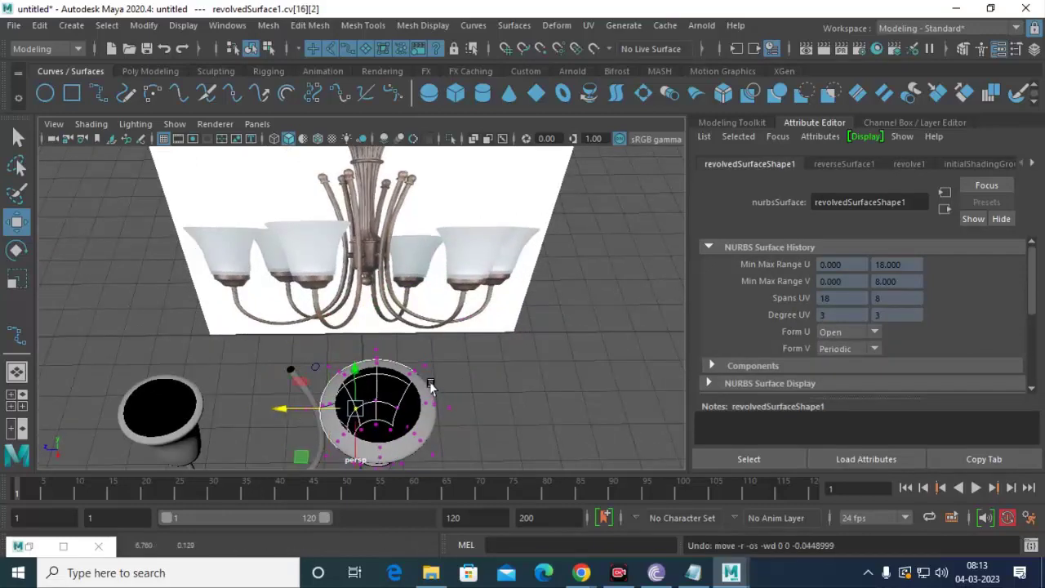
Push another rim control point of the column slightly along Z.
left_click_drag(430, 386, 374, 360, "alt")
left_click(372, 359)
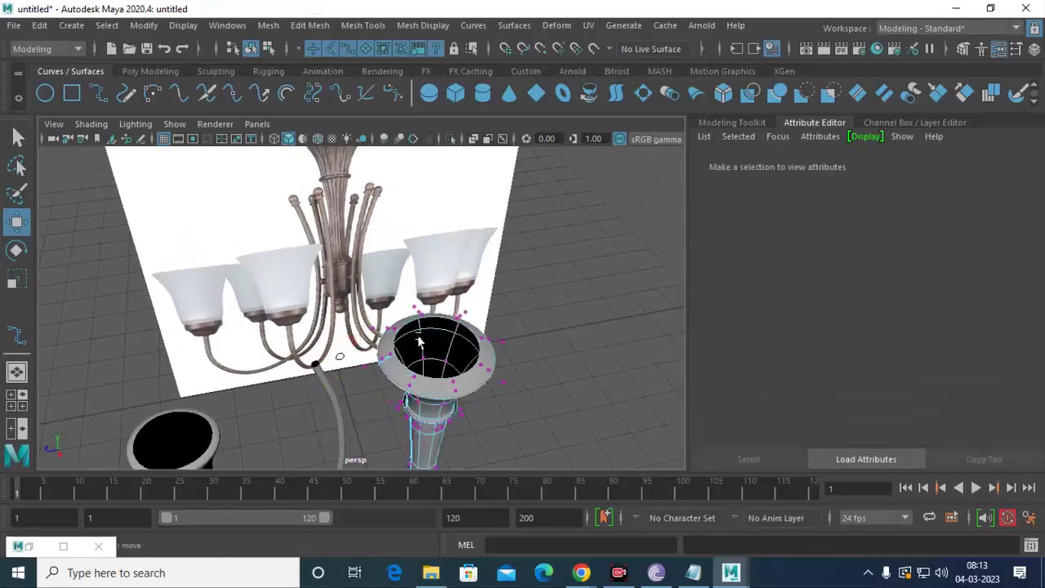
left_click(380, 361)
left_click_drag(339, 366, 389, 371)
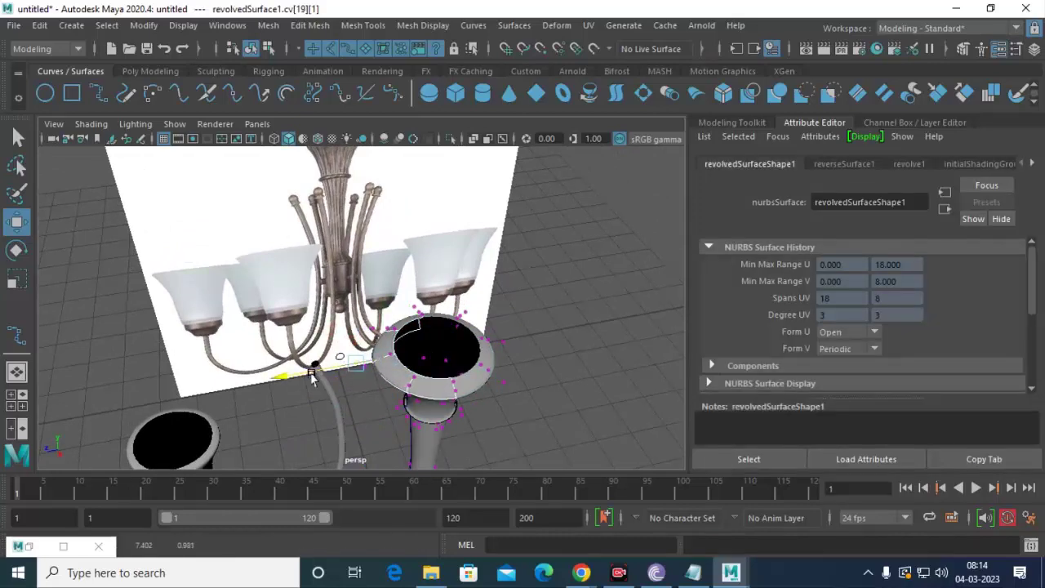
Return to object mode and select the tall central column.
right_click_drag(493, 369, 483, 319, "alt")
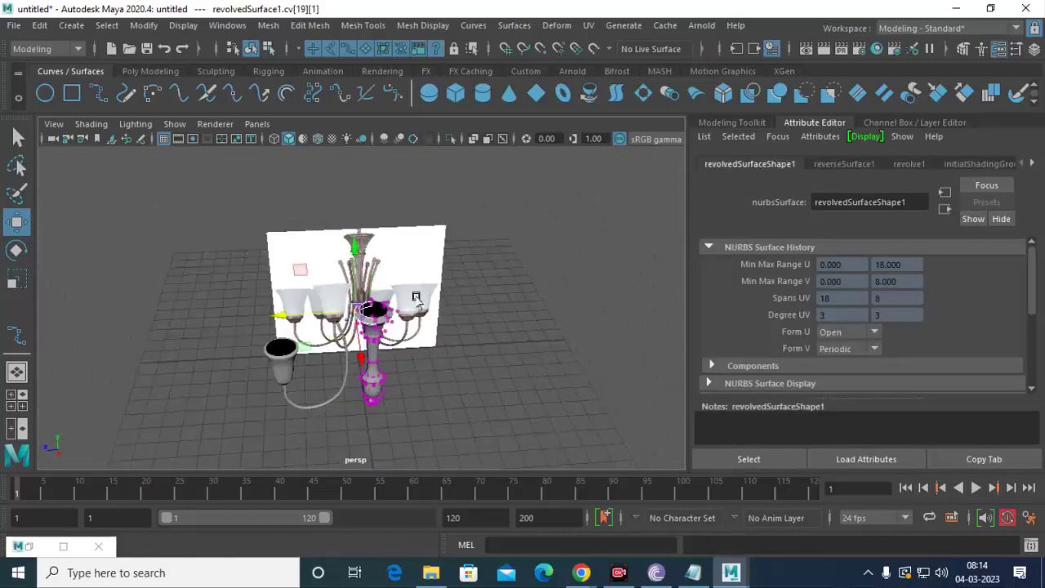
left_click_drag(483, 319, 426, 313, "alt")
scroll(426, 313, "up", 3)
right_click_drag(392, 262, 466, 158)
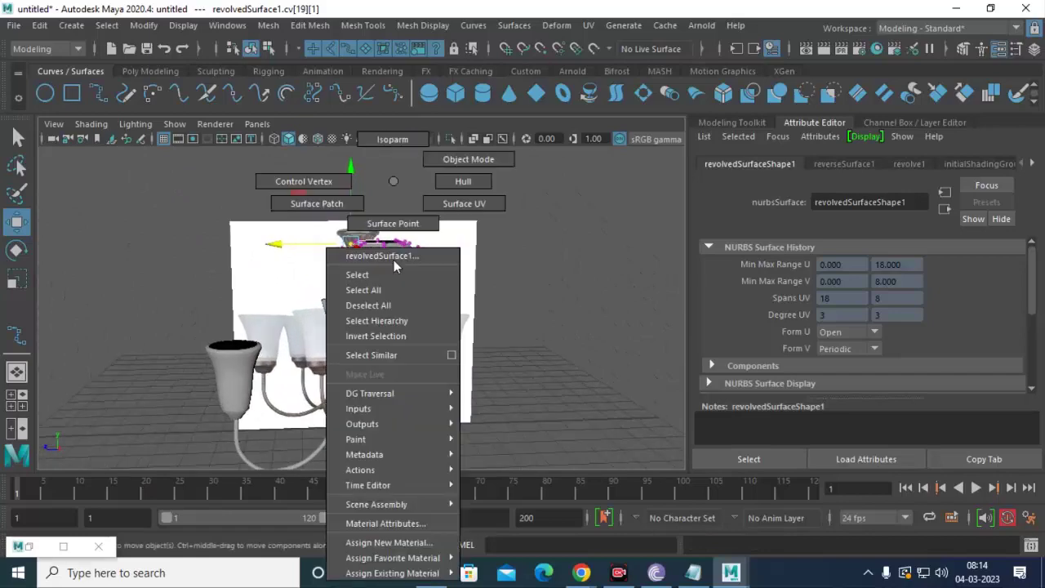
left_click(522, 333)
left_click(387, 280)
left_click_drag(462, 345, 485, 356, "alt")
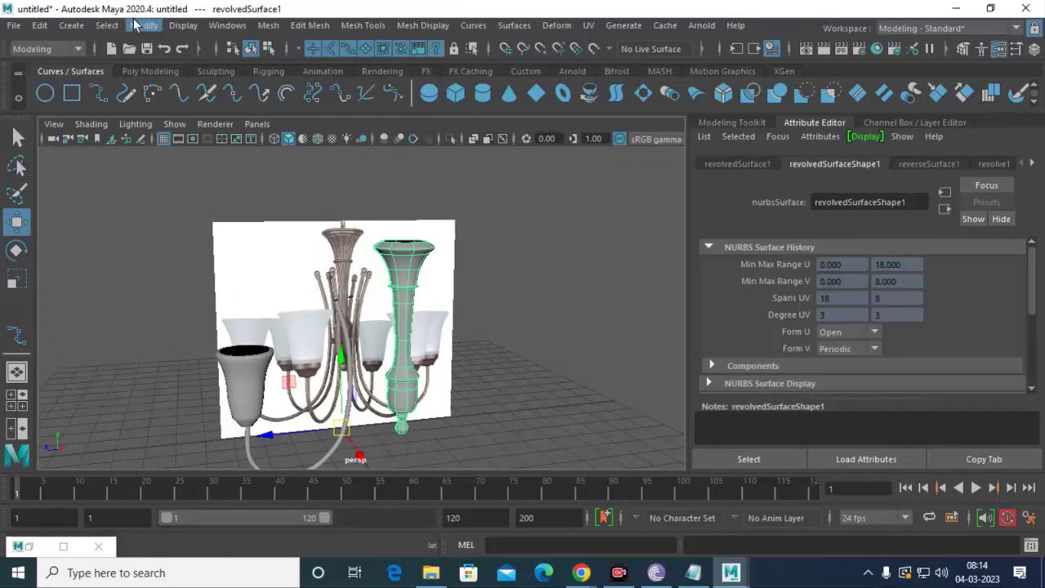
Convert the central column to a polygon mesh with NURBS to Polygons.
left_click(144, 26)
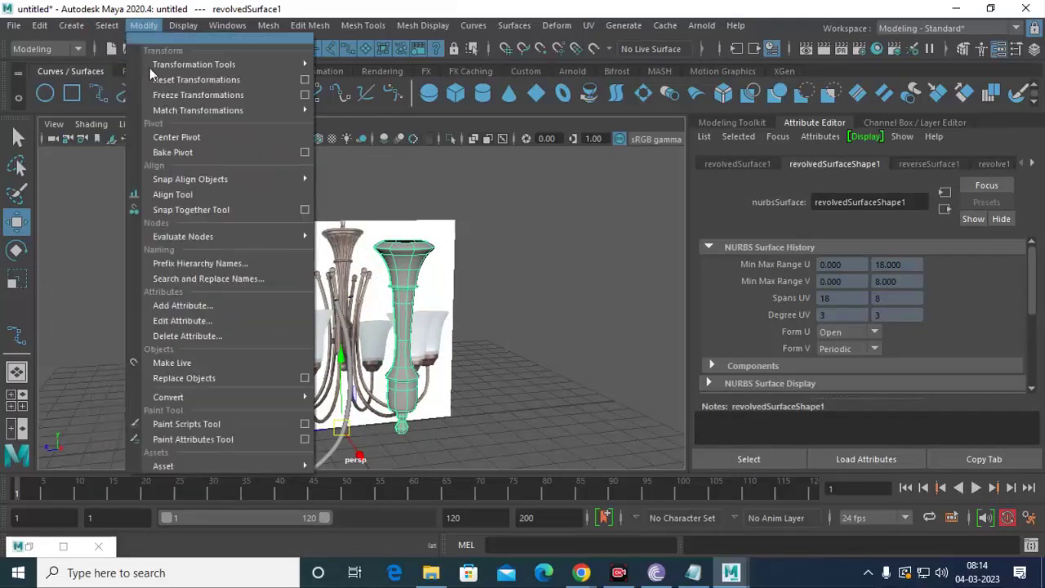
mouse_move(168, 397)
left_click(530, 272)
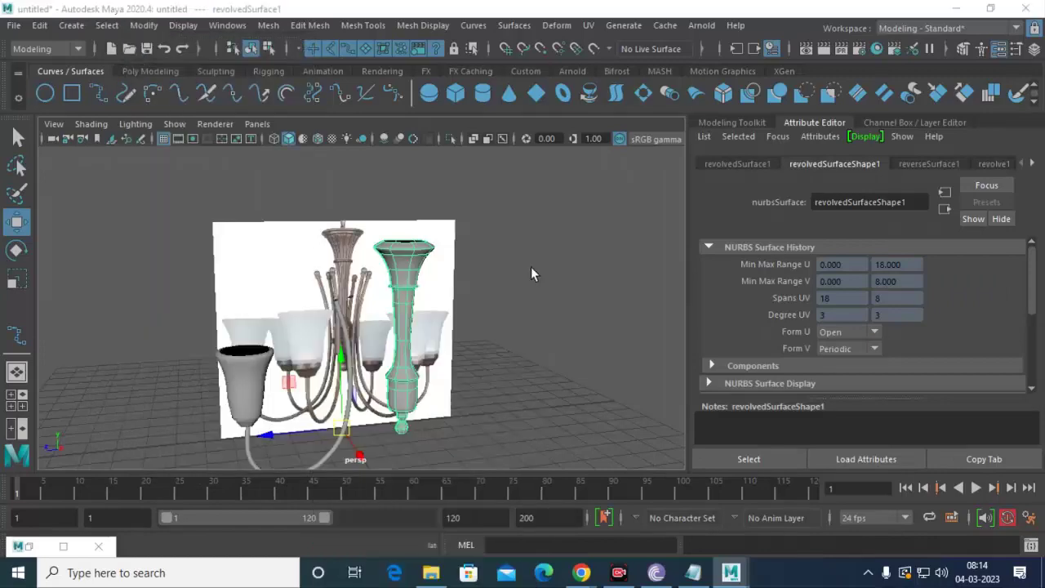
left_click(714, 348)
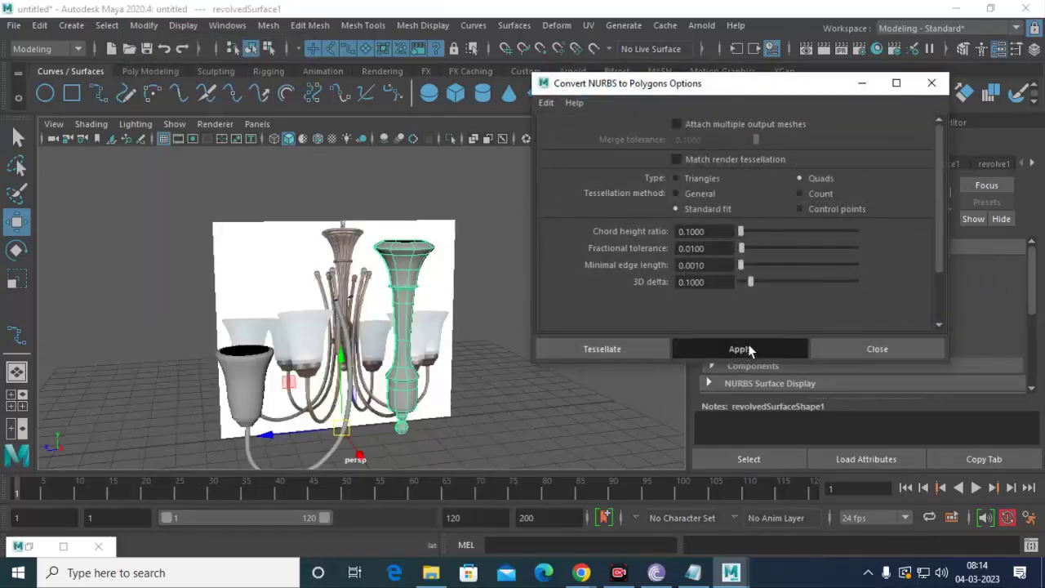
left_click(876, 349)
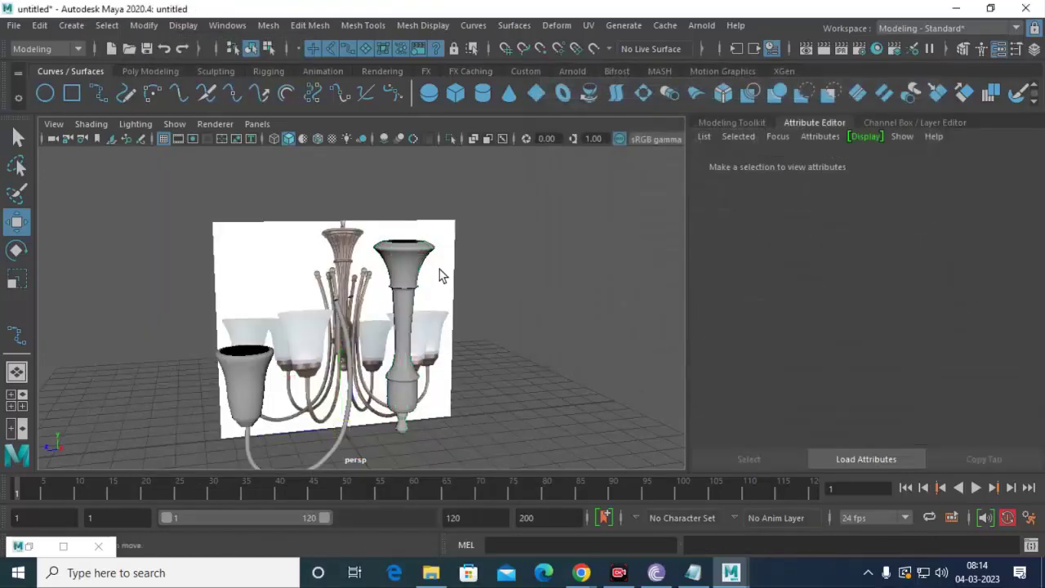
Move and delete the original NURBS column, then restore it with undo.
left_click(424, 262)
left_click(359, 304)
left_click(424, 255)
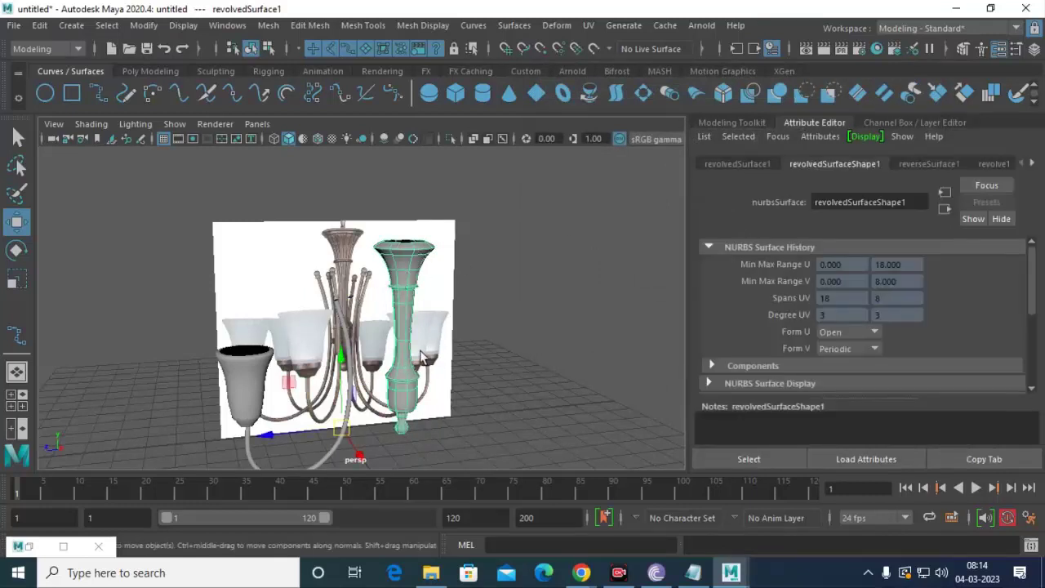
left_click_drag(287, 434, 305, 435)
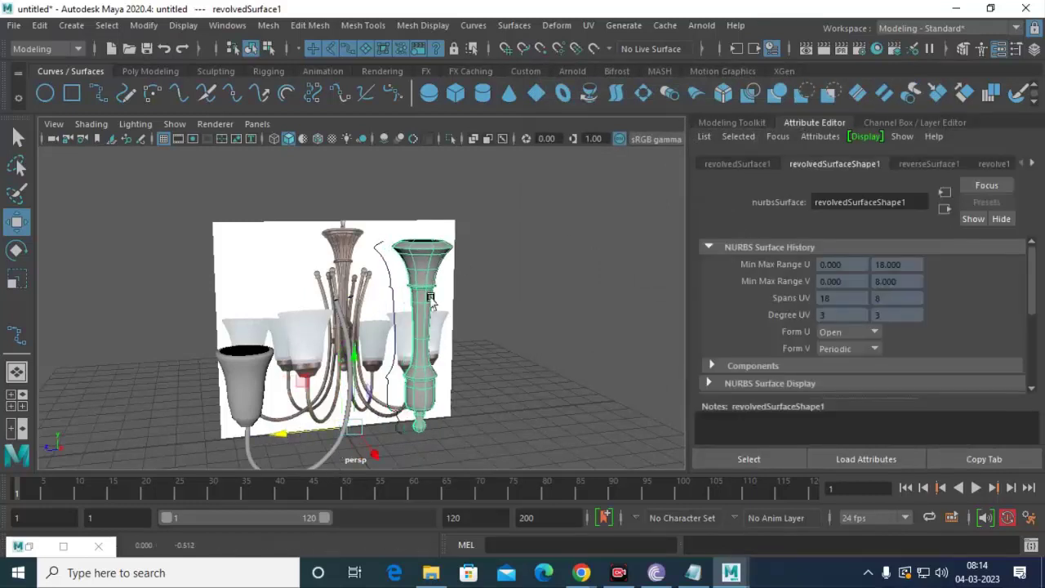
key("Delete")
left_click(410, 245)
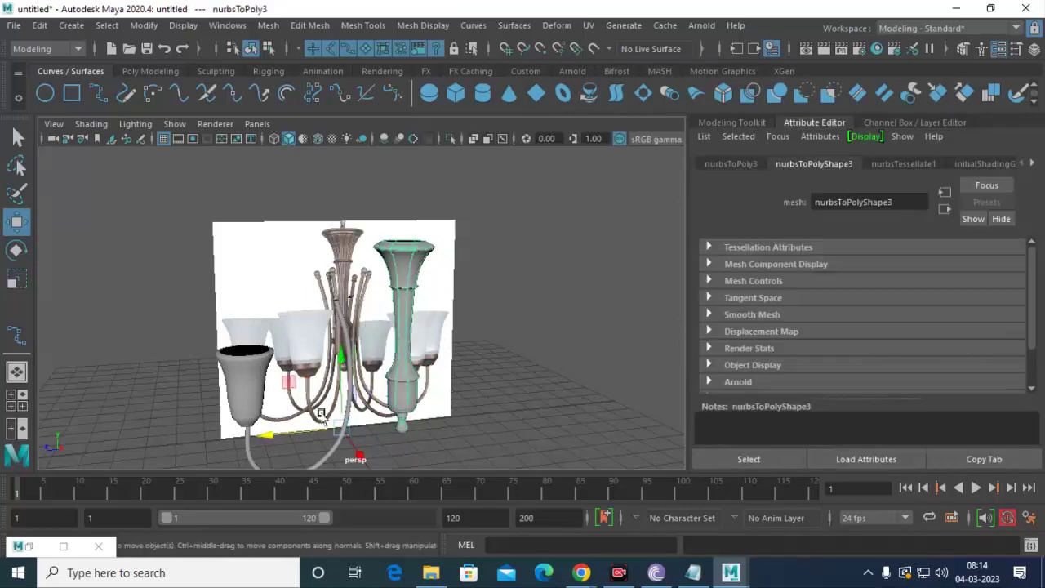
key("ctrl+z")
key("ctrl+z")
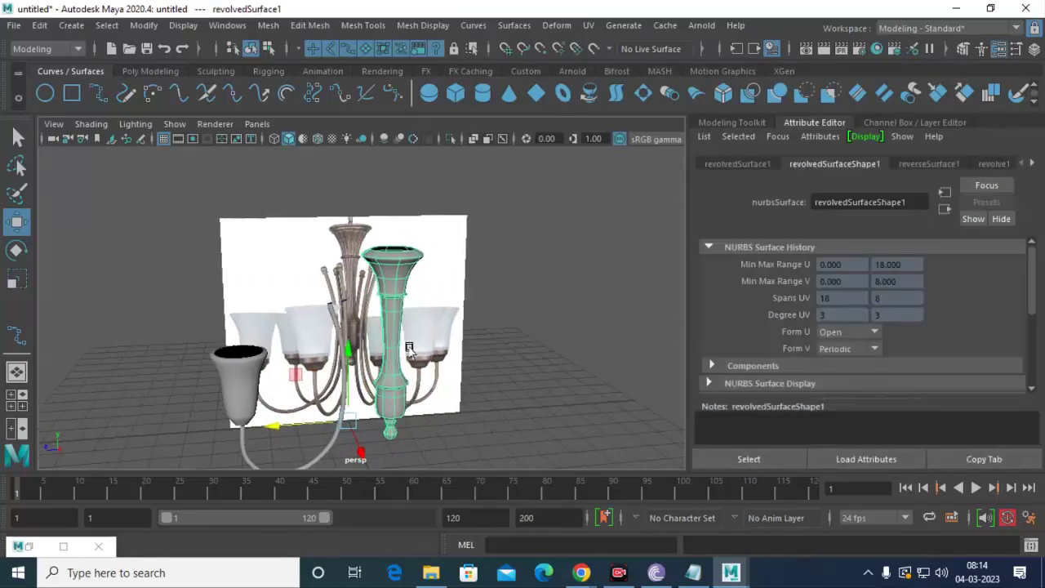
Select the curved arm and left cup and move them to the right.
left_click(339, 328)
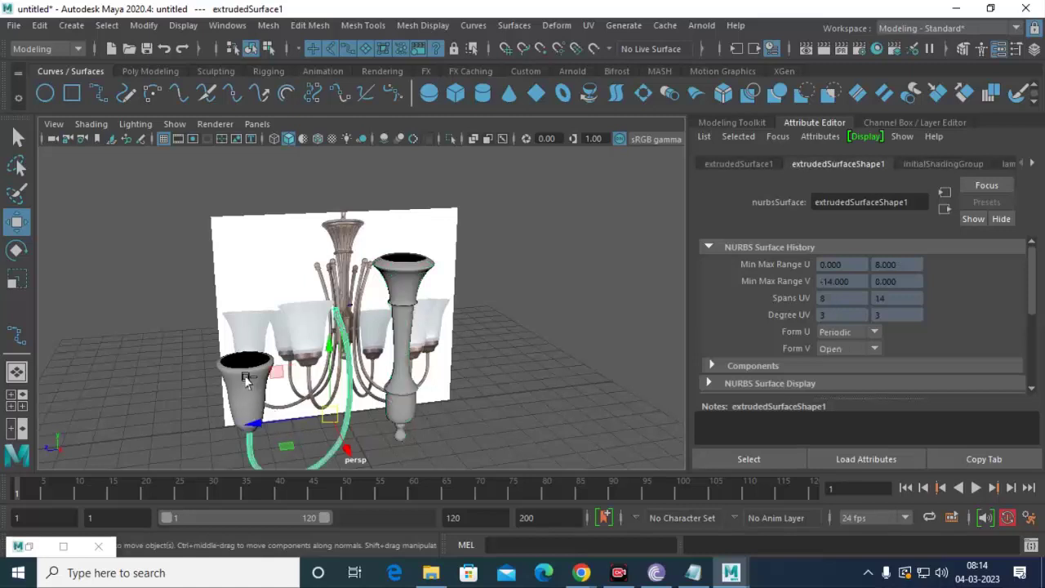
left_click(251, 423)
left_click_drag(257, 427, 280, 431)
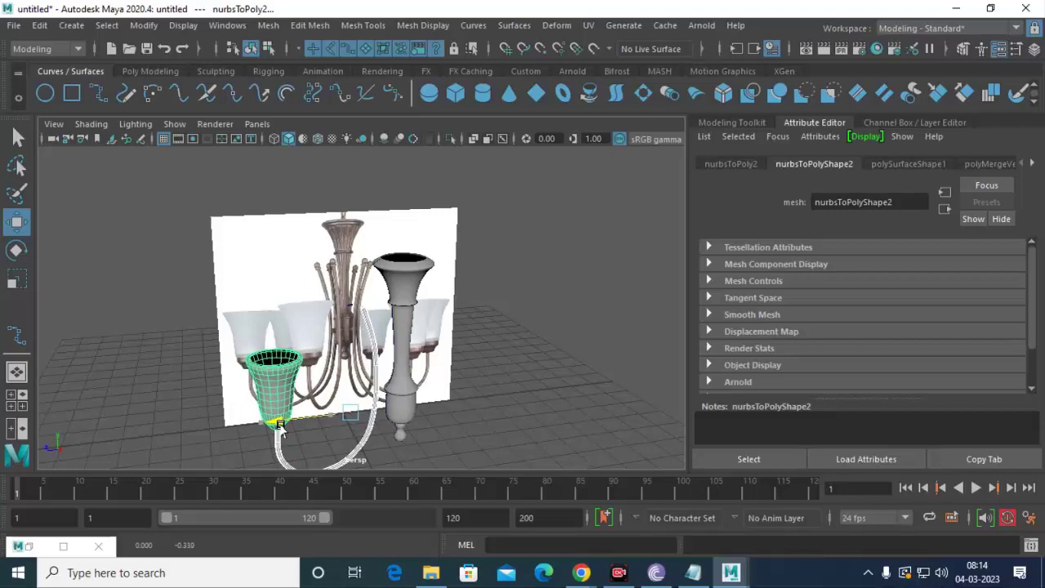
mouse_move(280, 431)
left_mouse_down()
mouse_move(351, 364)
mouse_move(367, 367)
left_mouse_up()
left_click_drag(394, 309, 427, 364, "alt")
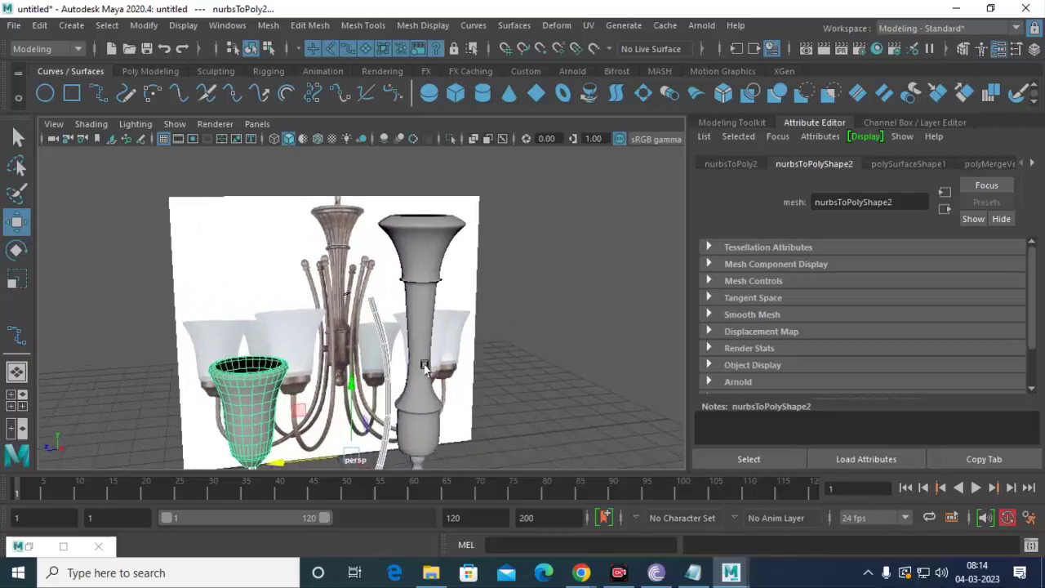
key("space")
key("space")
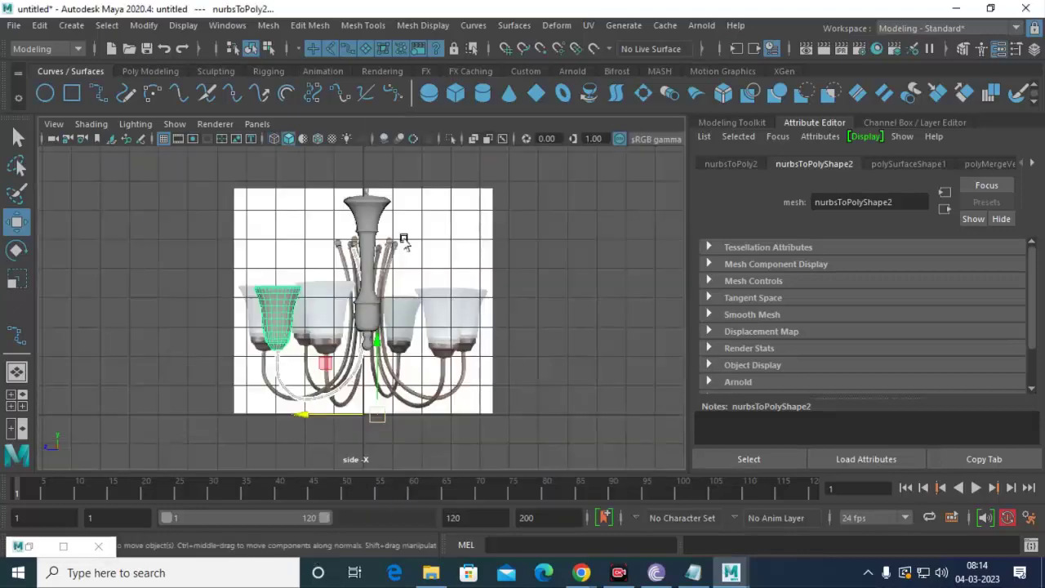
In the zoomed side view, slide the left cup and arm along Z to match the reference arm.
scroll(572, 397, "up", 3)
scroll(571, 398, "up", 2)
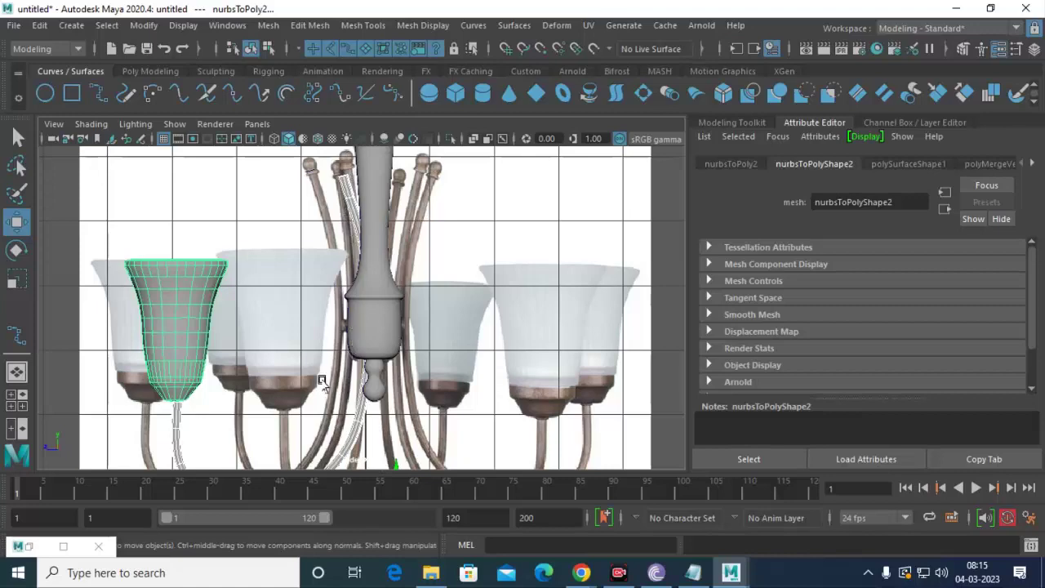
middle_click_drag(286, 355, 444, 355, "alt")
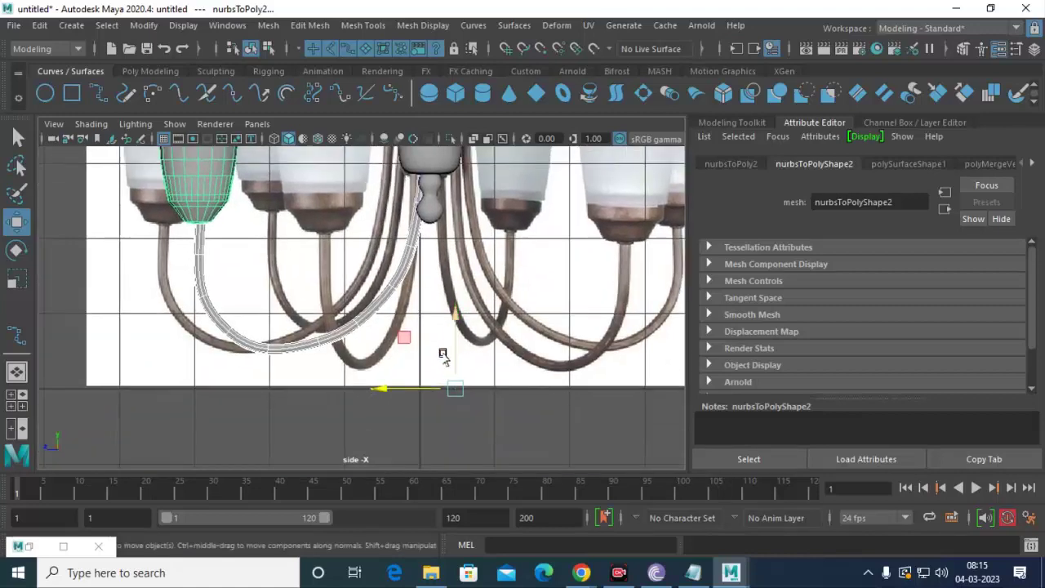
left_click_drag(410, 387, 378, 387)
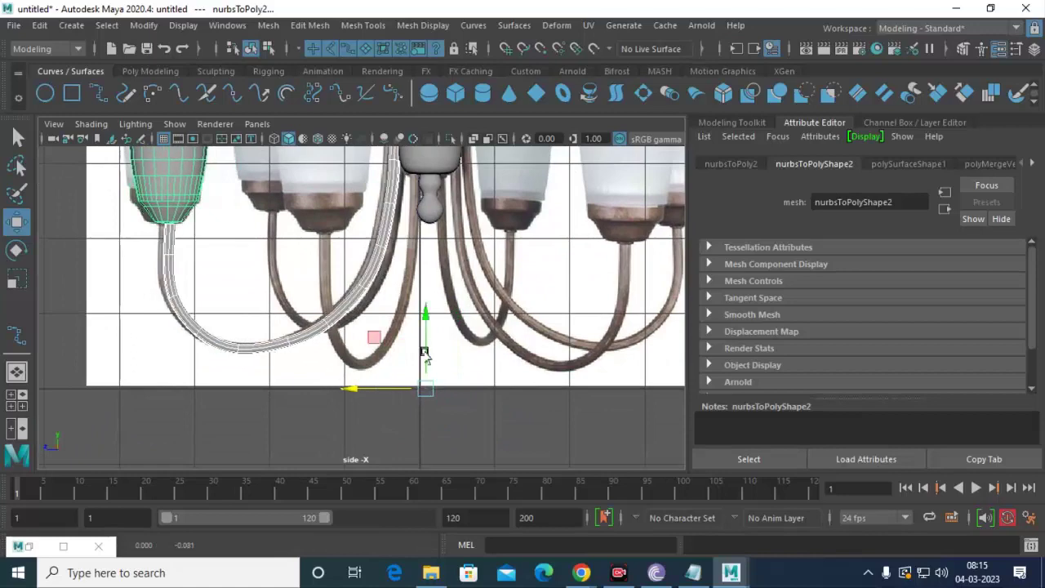
scroll(424, 352, "down", 4)
scroll(424, 353, "down", 2)
key("space")
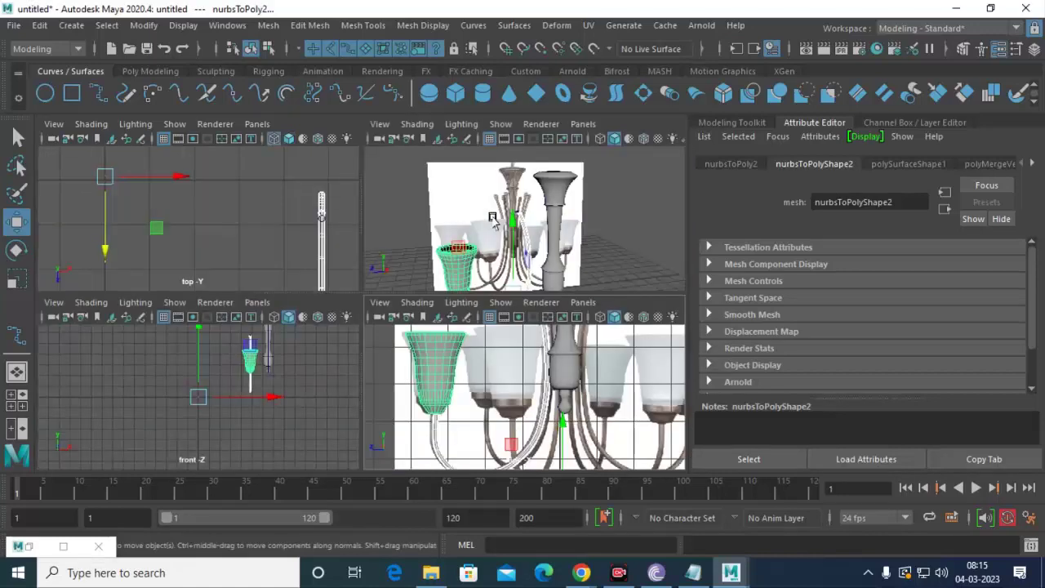
key("space")
Select the curved arm tube and inspect its control points.
mouse_move(490, 221)
left_mouse_down("alt")
mouse_move(354, 298)
mouse_move(607, 355)
mouse_move(483, 323)
mouse_move(457, 343)
mouse_move(466, 431)
mouse_move(453, 320)
left_mouse_up("alt")
scroll(466, 431, "up", 5)
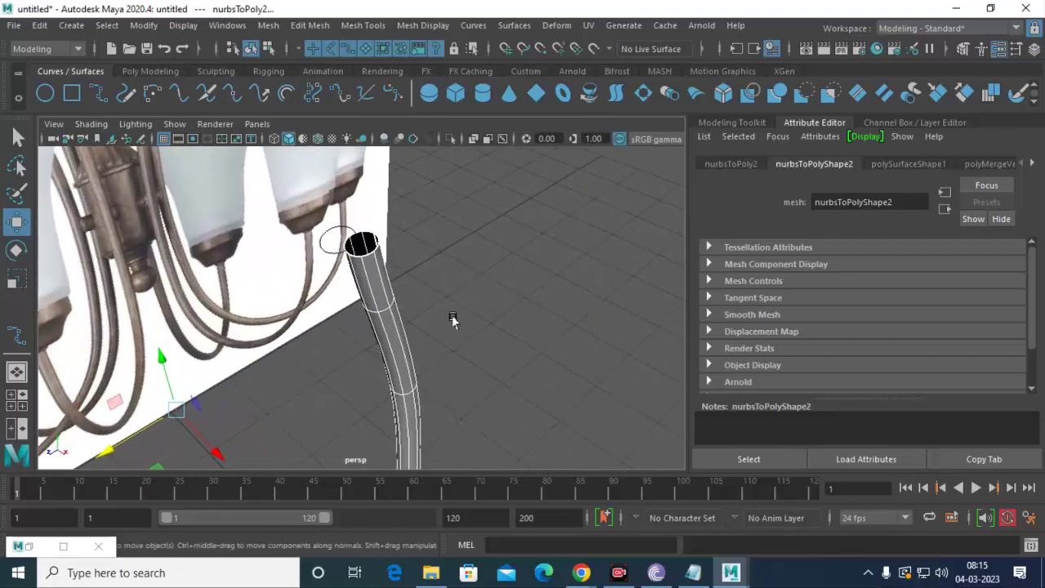
left_click(595, 226)
left_click(369, 259)
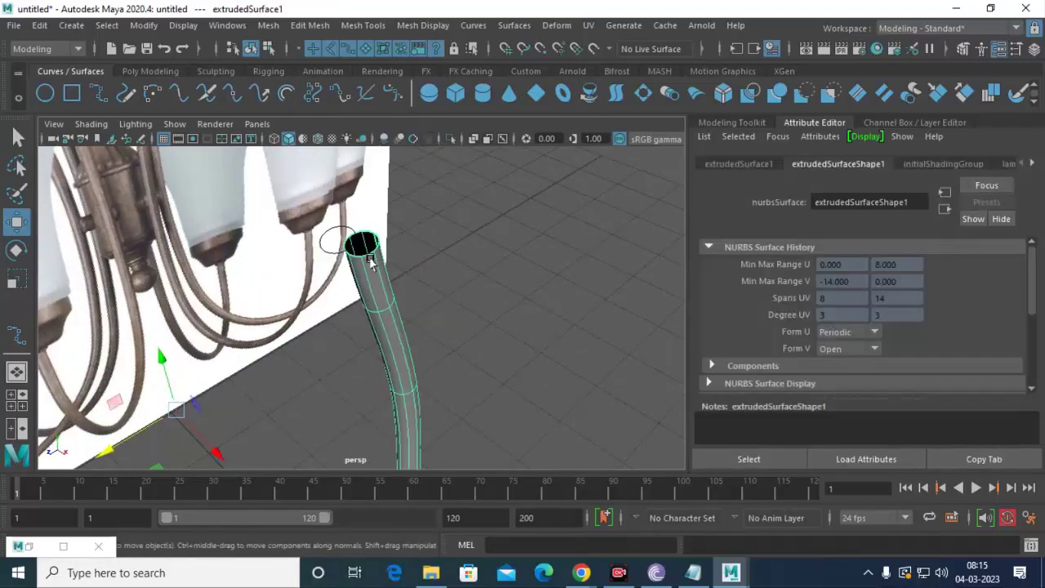
right_click(369, 260)
left_click(367, 221)
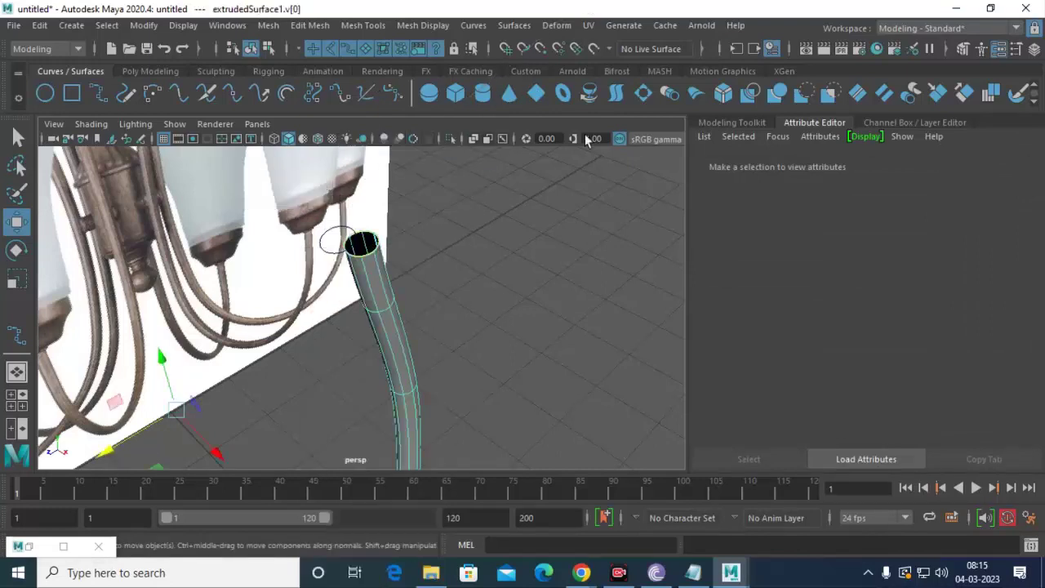
left_click(327, 285)
left_click(370, 260)
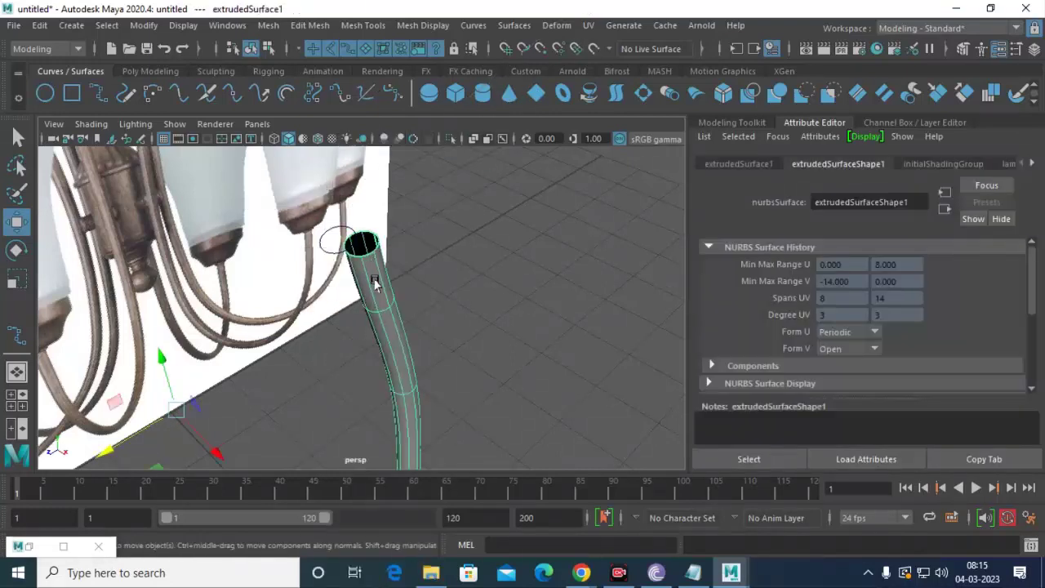
Delete the curved arm tube, then restore it with undo.
right_click(375, 283)
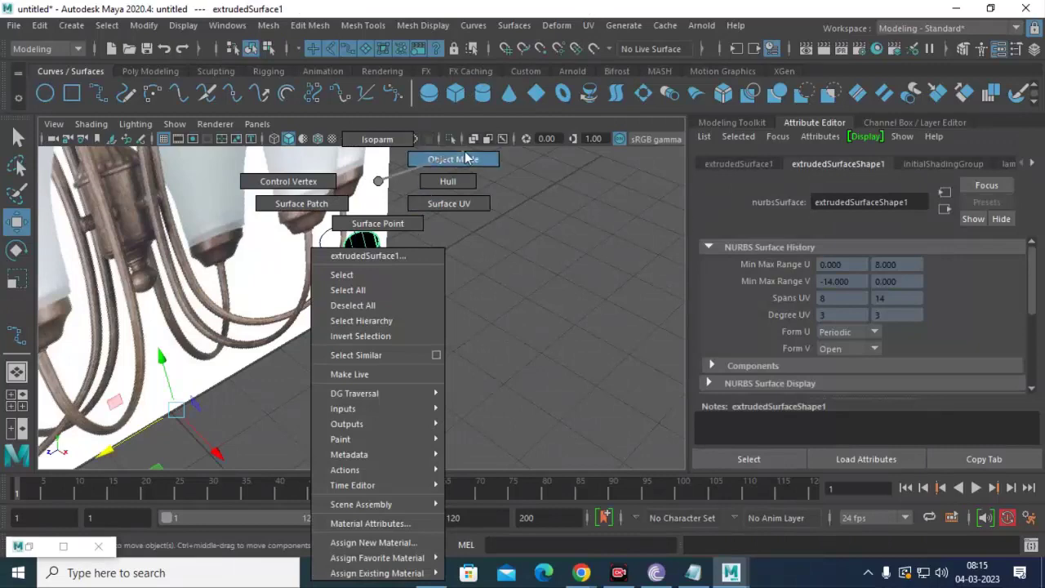
left_click(453, 159)
left_click(546, 240)
left_click(380, 306)
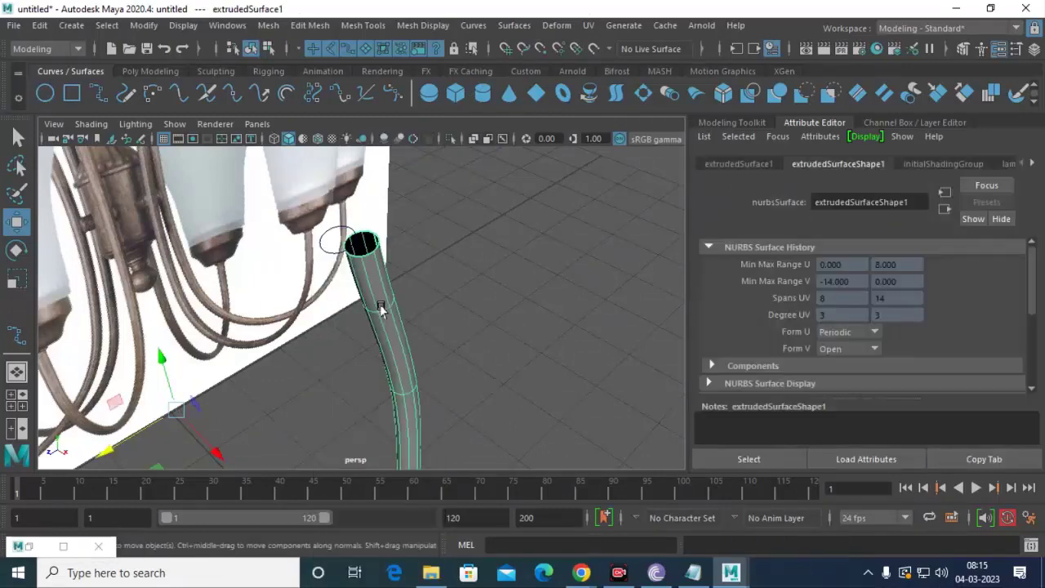
key("Delete")
key("ctrl+z")
Convert the curved arm tube with Modify > Convert > NURBS to Polygons.
left_click_drag(449, 382, 386, 426, "alt")
left_click_drag(375, 291, 425, 368, "alt")
scroll(423, 368, "up", 3)
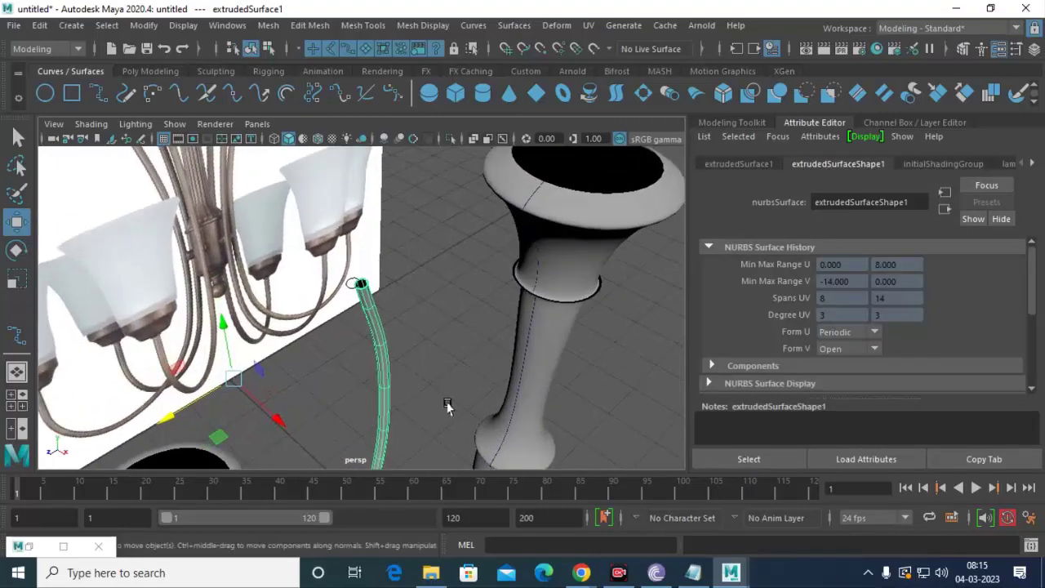
left_click(147, 25)
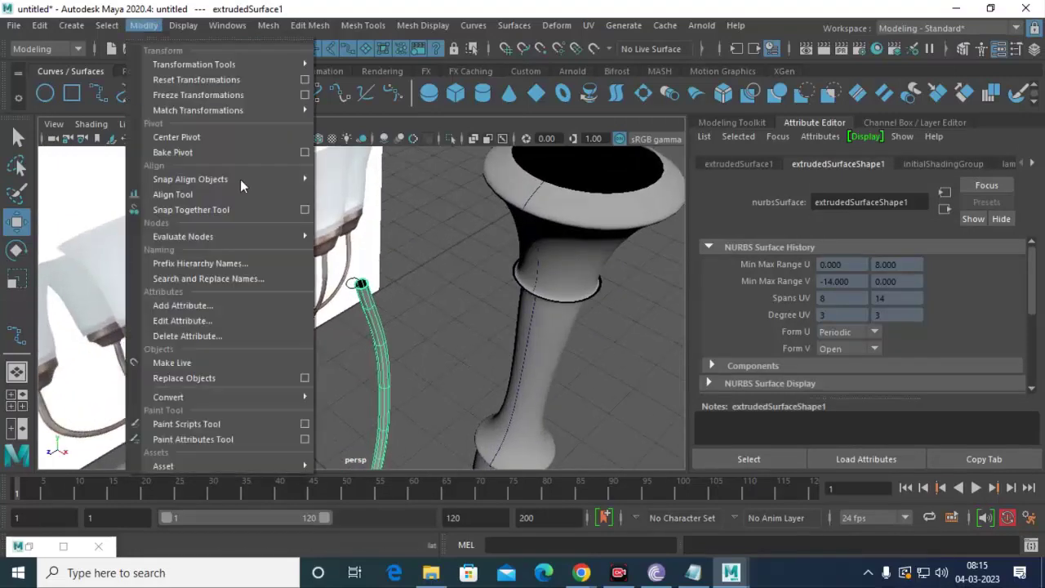
mouse_move(169, 397)
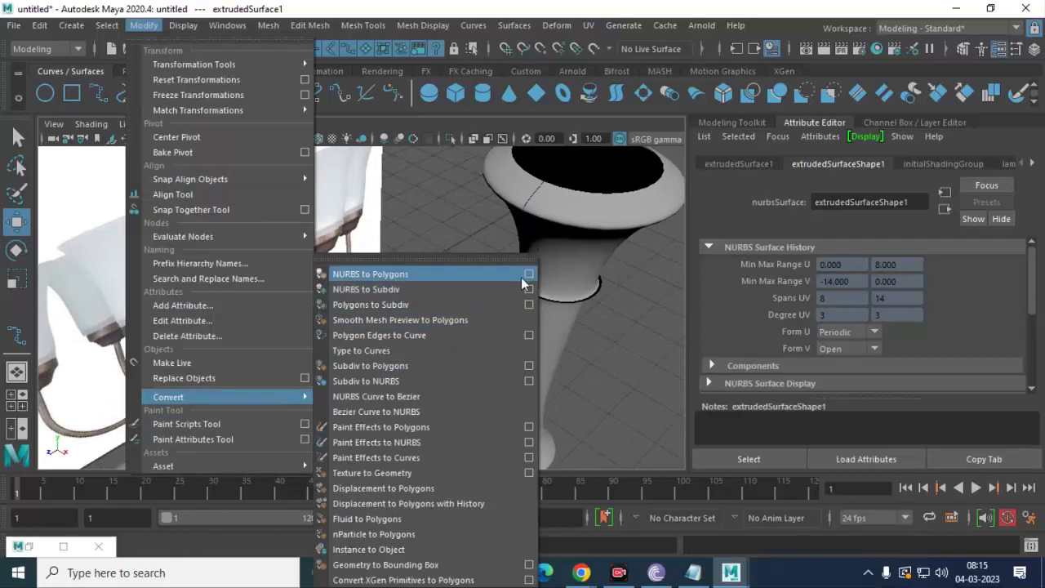
left_click(493, 274)
Reselect the arm tube and undo an accidental sideways shift.
left_click(415, 312)
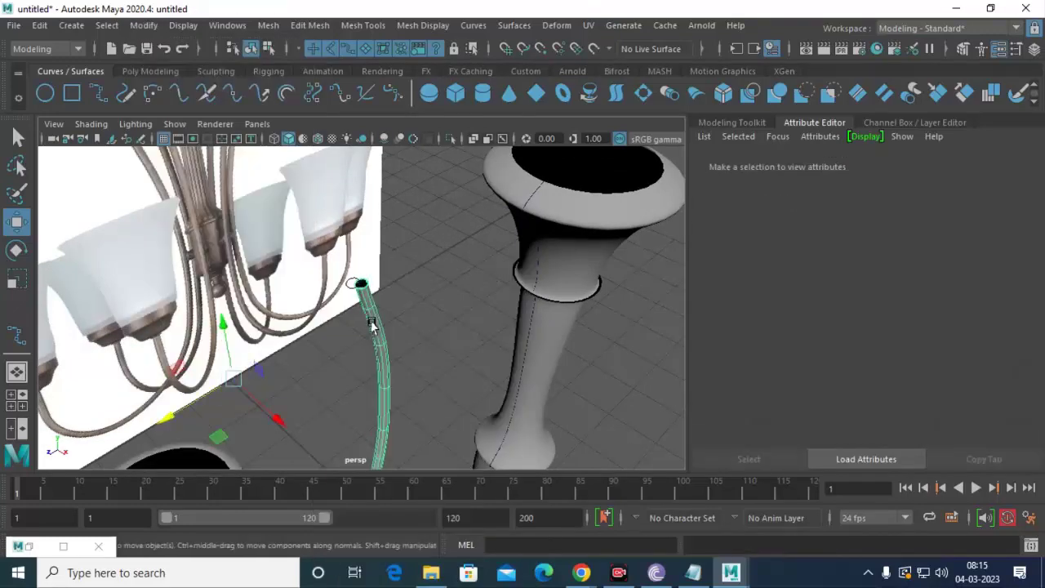
left_click(371, 325)
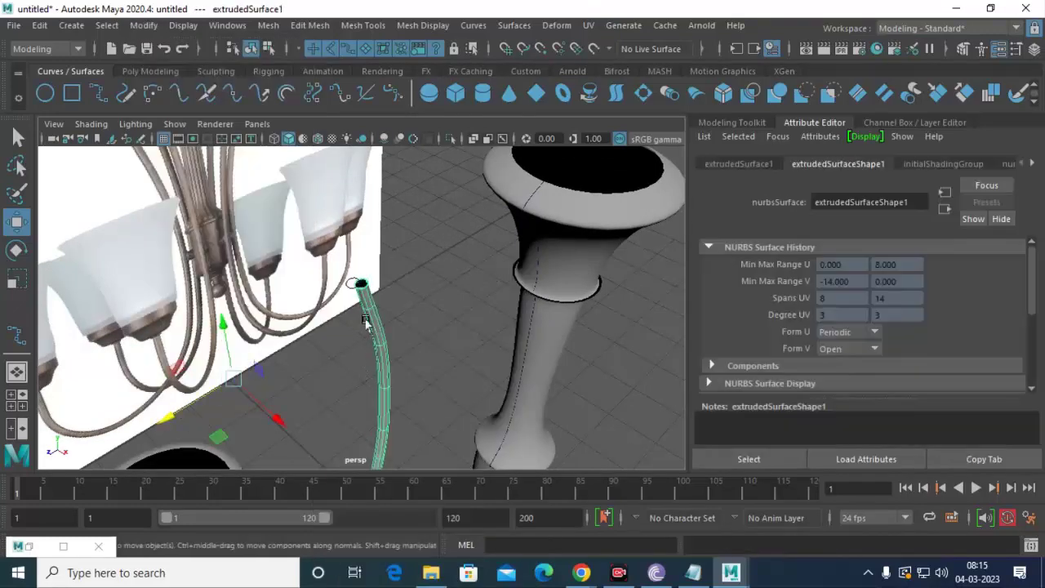
right_click(367, 324)
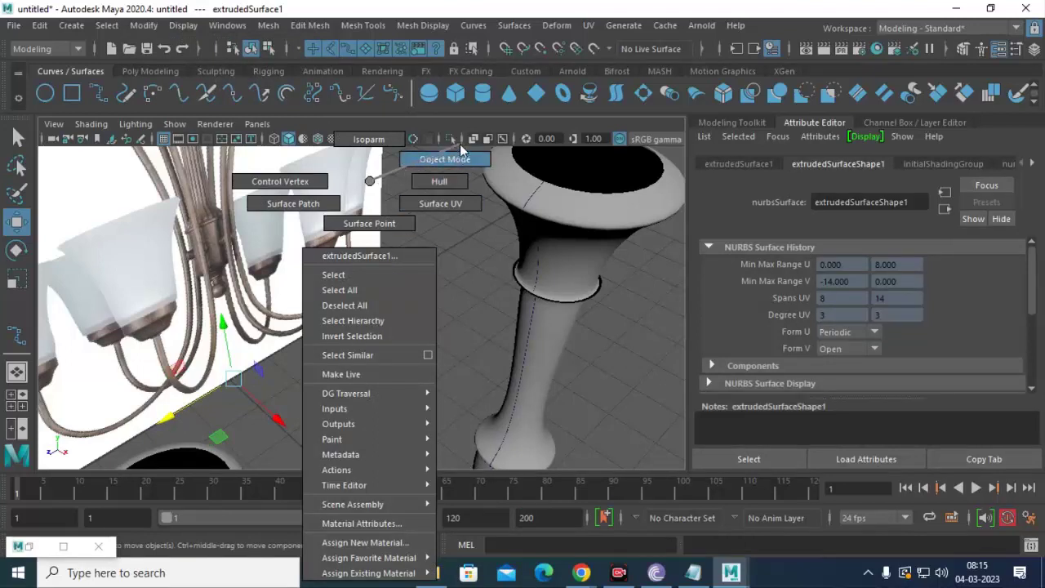
left_click(363, 282)
left_click(376, 314)
left_click_drag(375, 314, 400, 294)
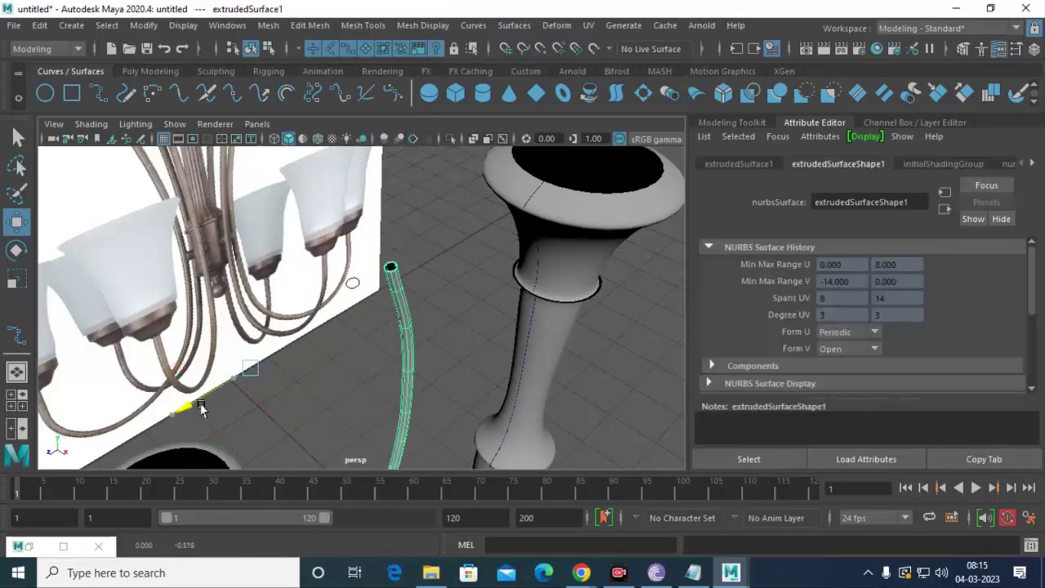
key("ctrl+z")
Nudge the extruded arm tube slightly left.
left_click(360, 284)
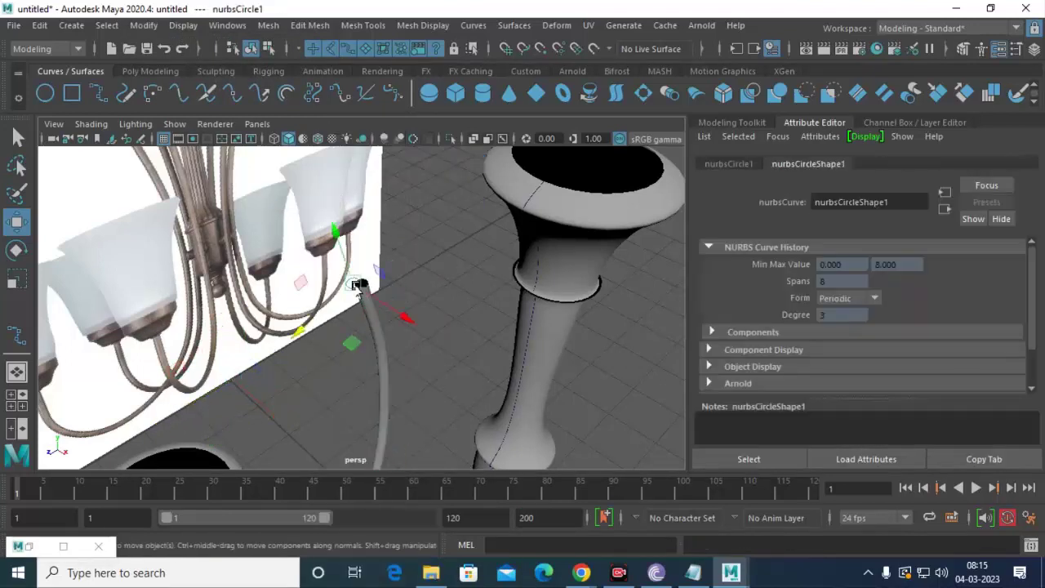
left_click(371, 323)
left_click(384, 393)
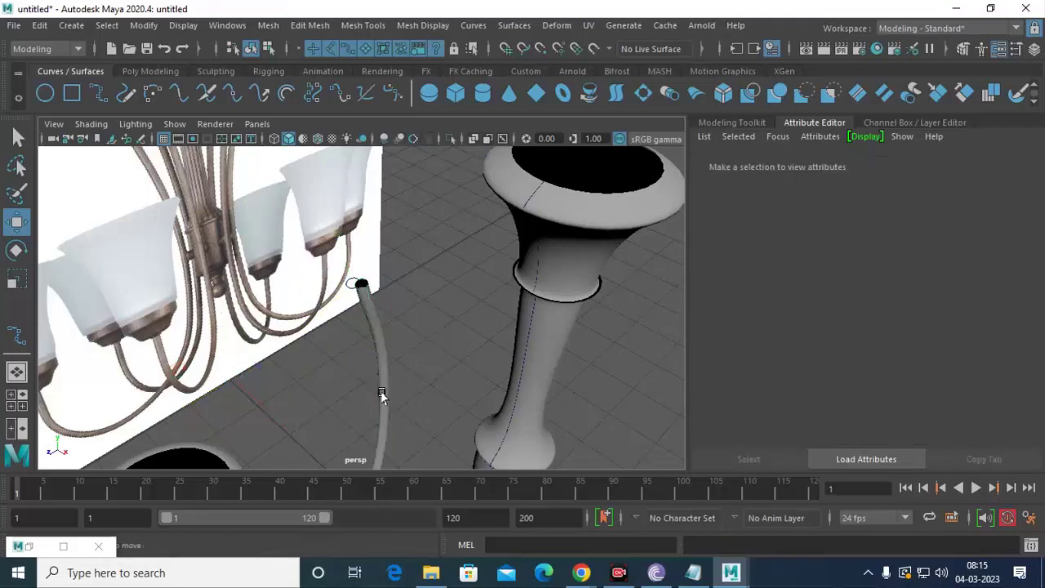
left_click(379, 418)
left_click_drag(190, 402, 181, 408)
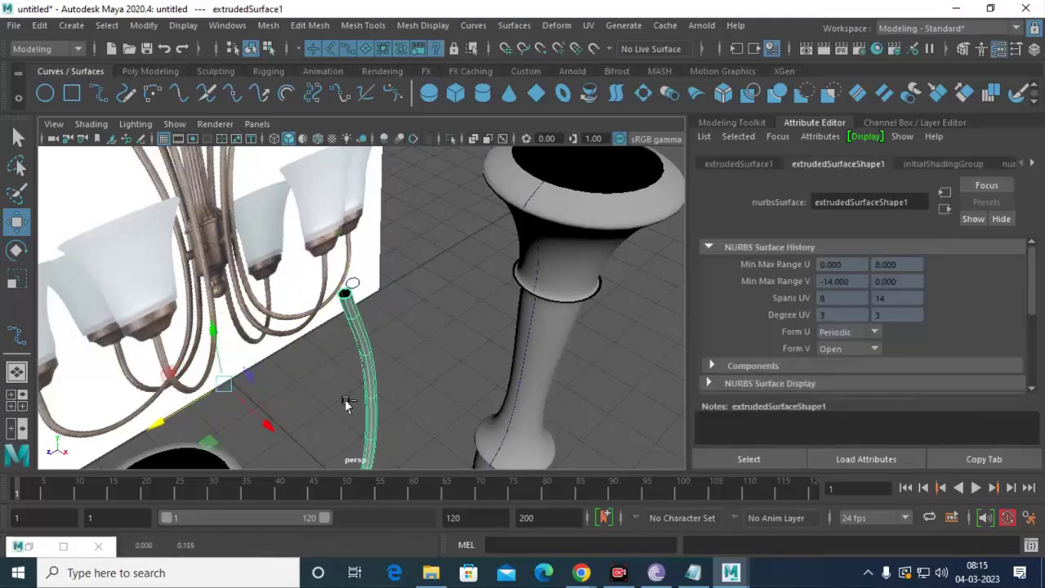
left_click(436, 387)
Frame the arm tube and repeat the polygon conversion with G.
scroll(367, 392, "down", 5)
left_click(284, 435)
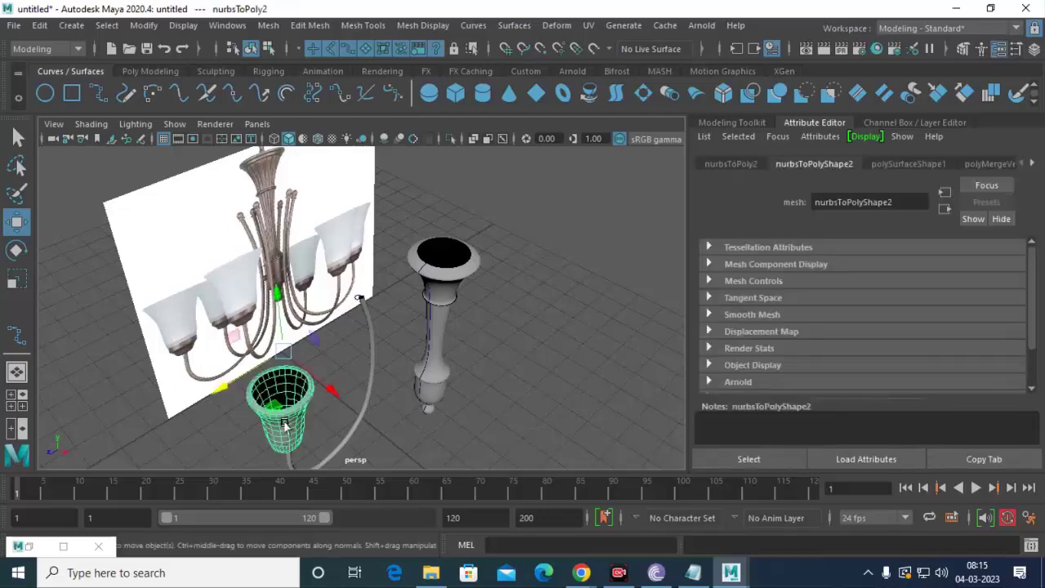
right_click_drag(285, 151, 318, 270)
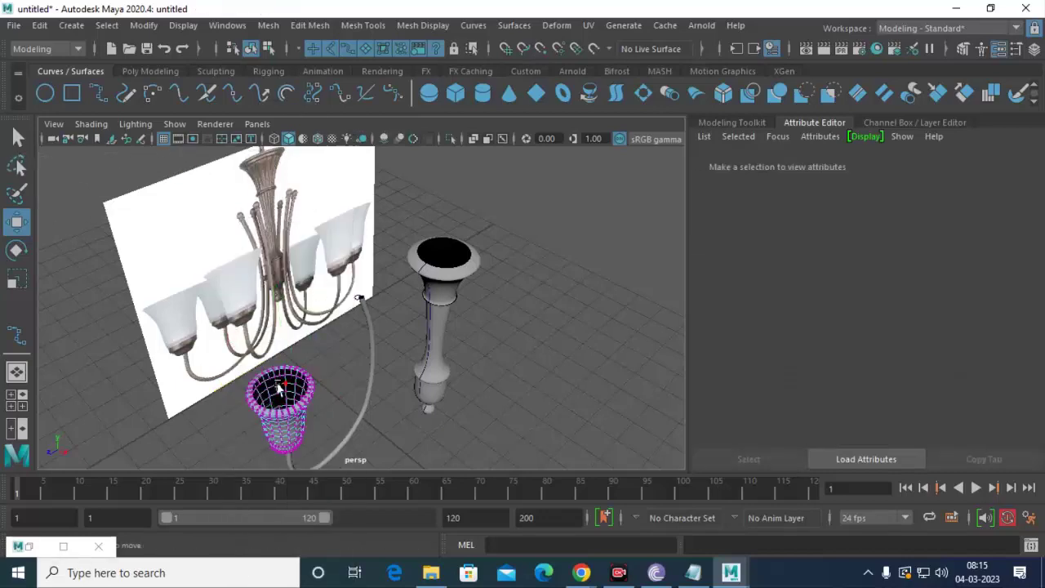
right_click_drag(278, 171, 351, 129)
left_click(369, 335)
key("g")
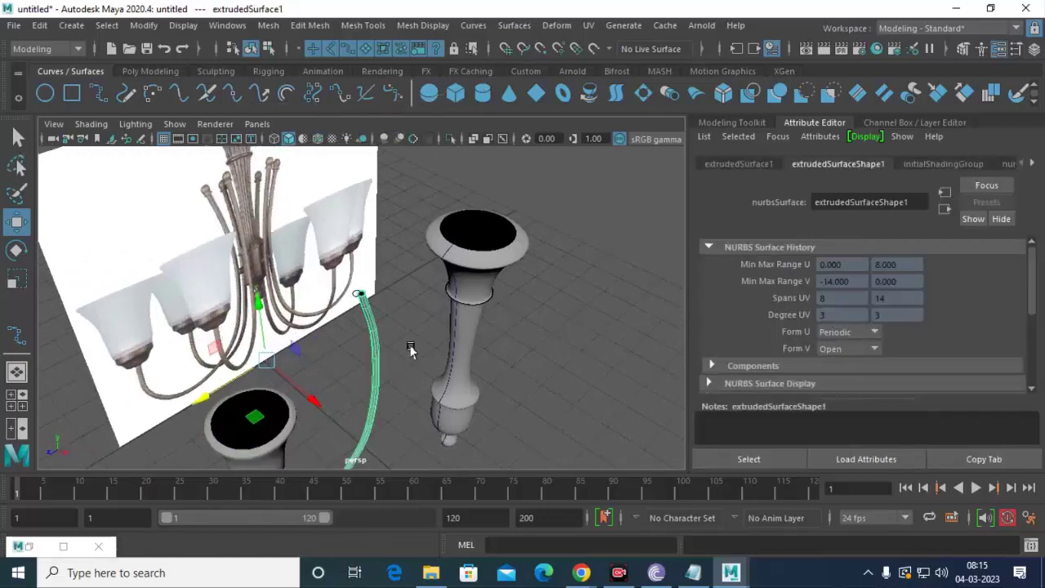
scroll(410, 345, "up", 4)
scroll(418, 211, "up", 3)
key("g")
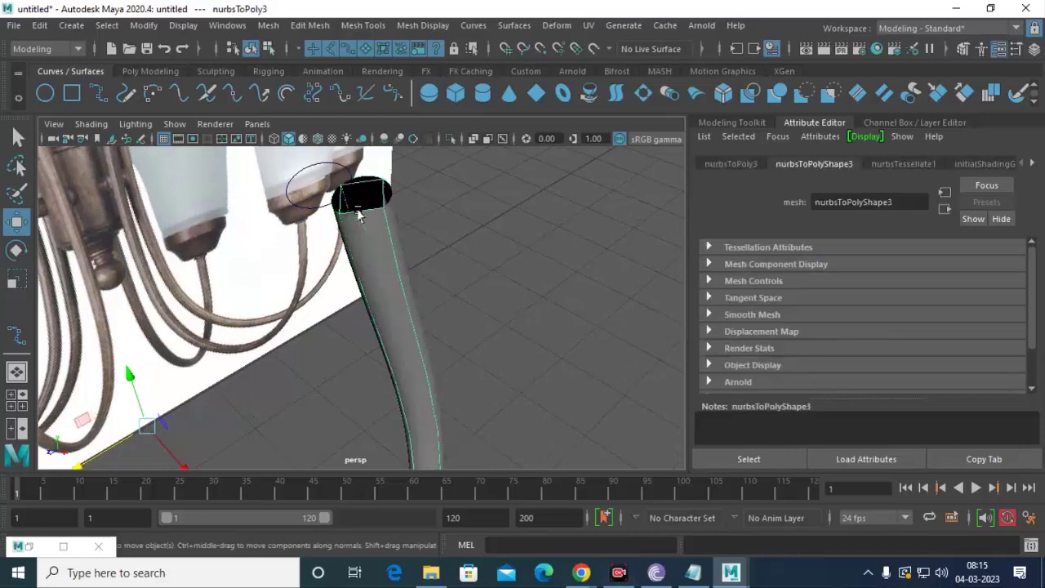
Inspect the converted tube, then undo the polygon conversion.
right_click(359, 214)
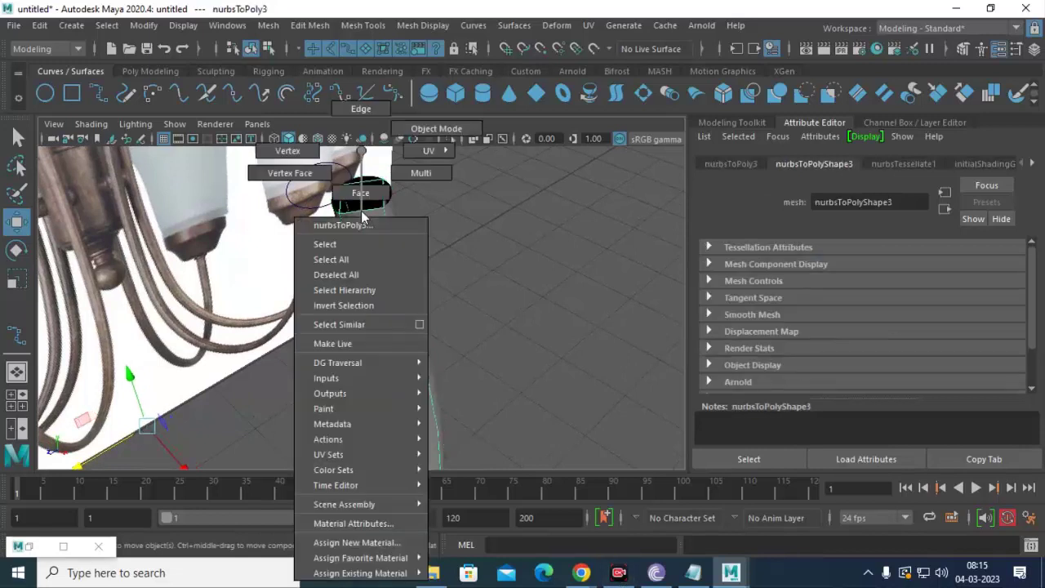
left_click(392, 219)
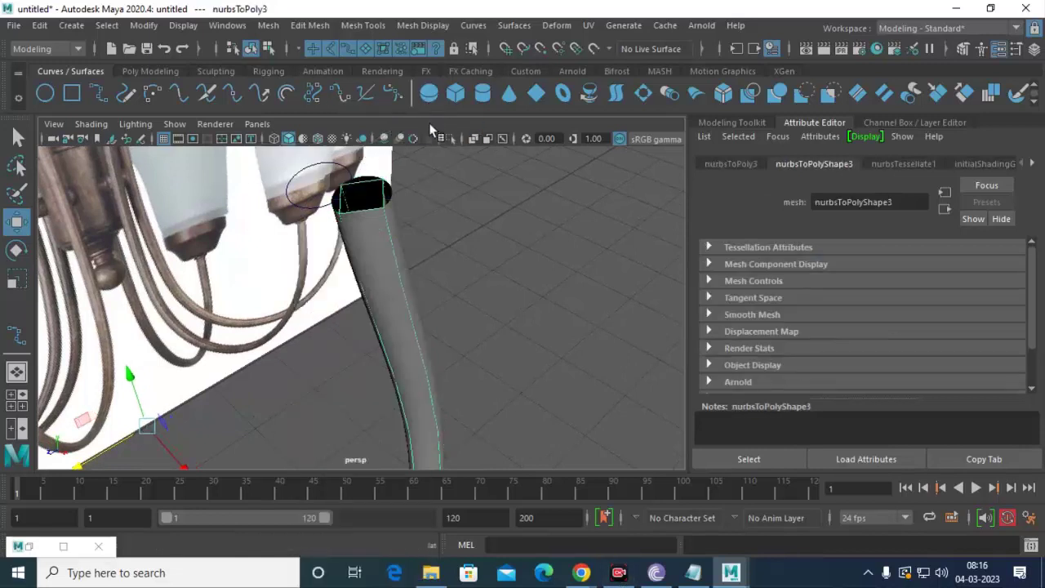
left_click(393, 208)
left_click(393, 208)
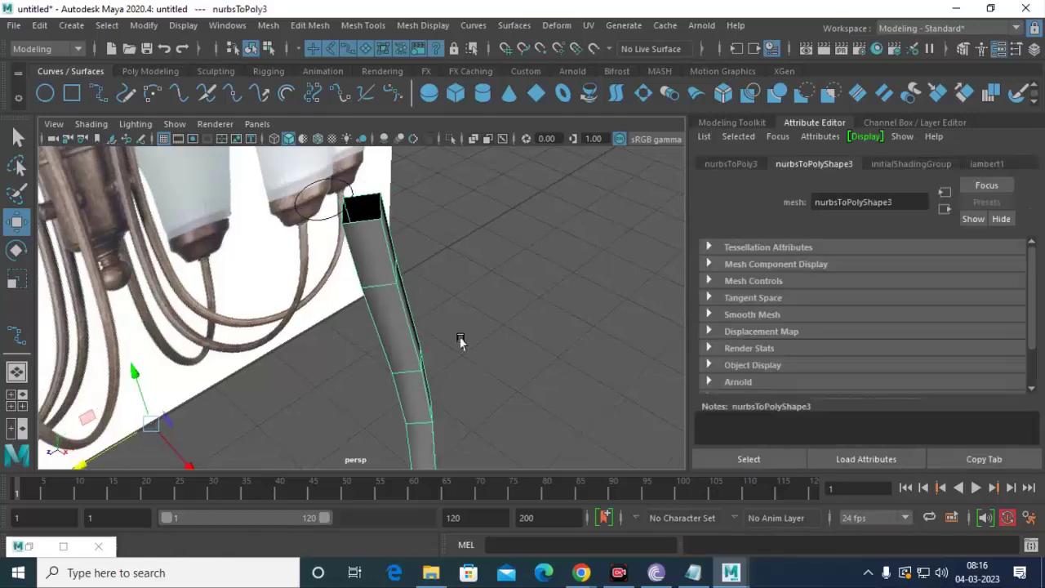
mouse_move(408, 397)
left_mouse_down("alt")
mouse_move(513, 315)
mouse_move(538, 317)
mouse_move(484, 362)
mouse_move(451, 367)
mouse_move(586, 553)
mouse_move(530, 330)
left_mouse_up("alt")
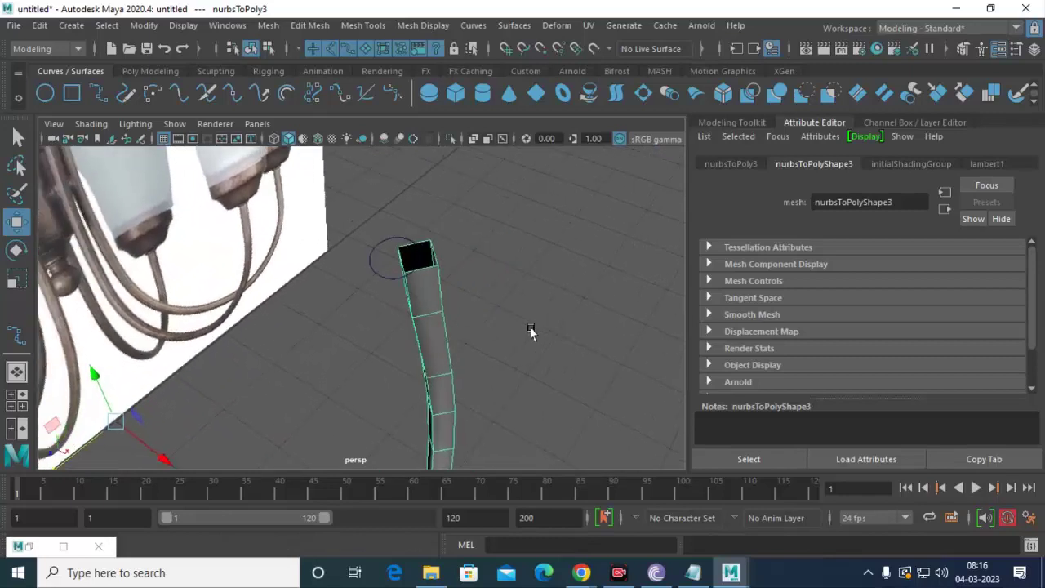
key("ctrl+z")
key("ctrl+z")
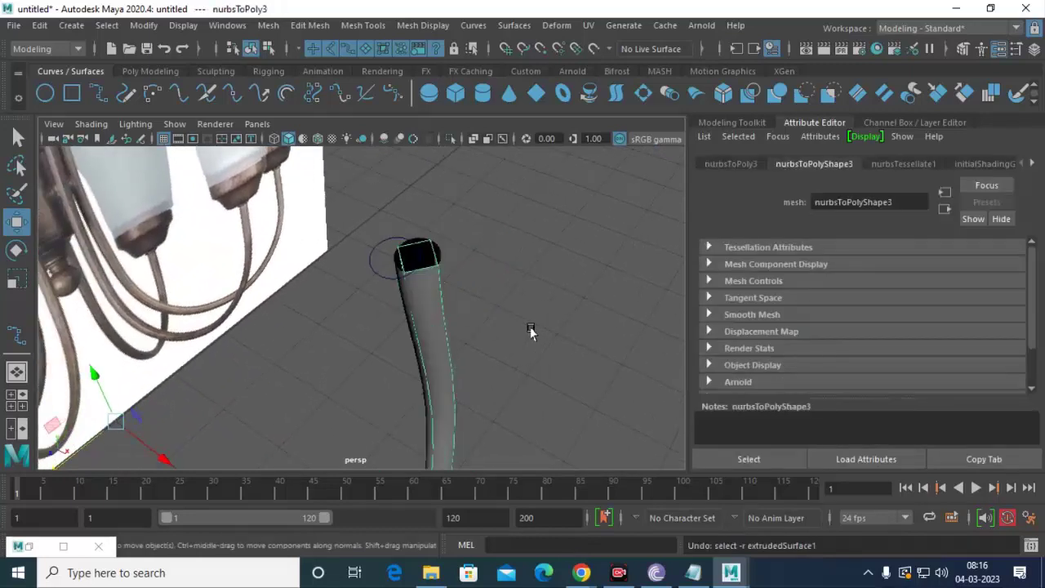
left_click(433, 292)
key("ctrl+z")
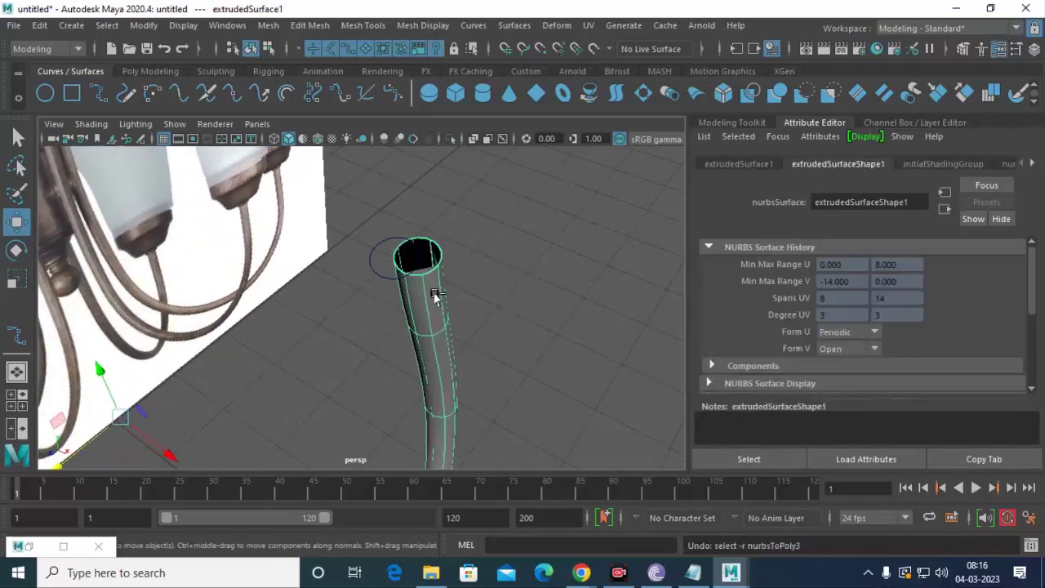
left_click(477, 247)
left_click(422, 272)
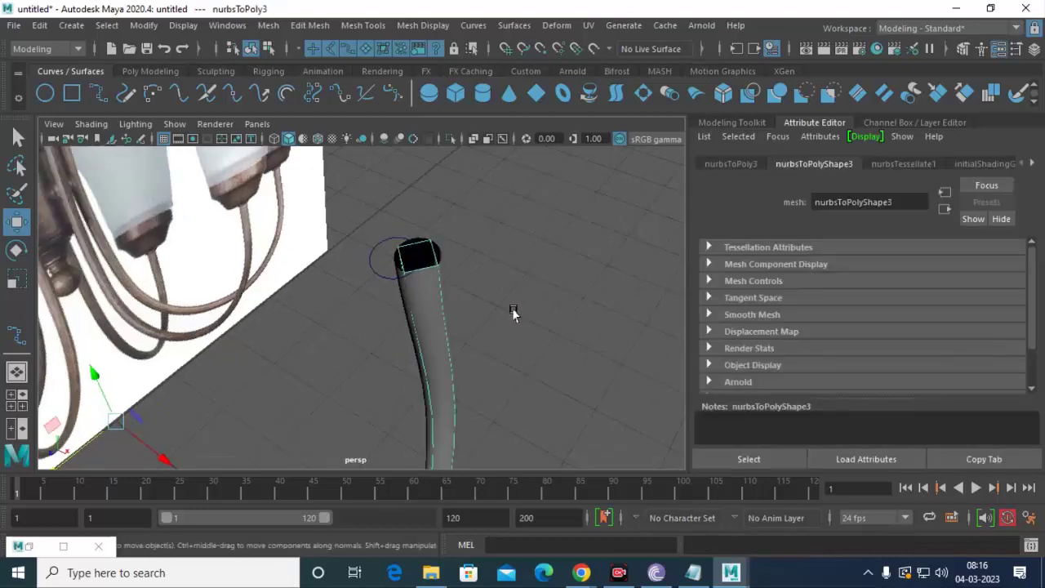
left_click_drag(513, 313, 466, 307, "alt")
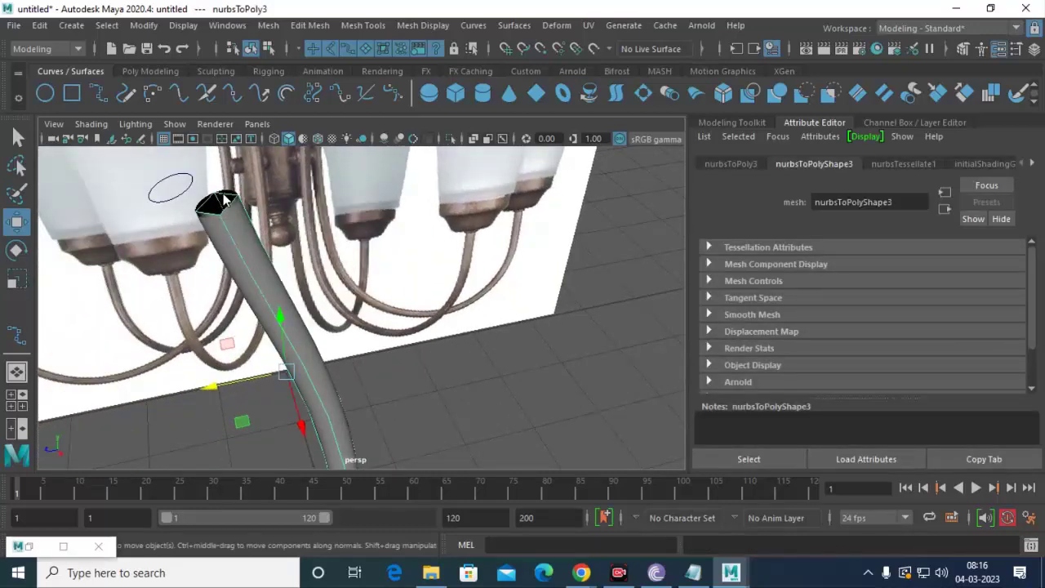
Convert the arm tube to polygons once more, then undo back to the NURBS tube.
right_click_drag(225, 200, 155, 171)
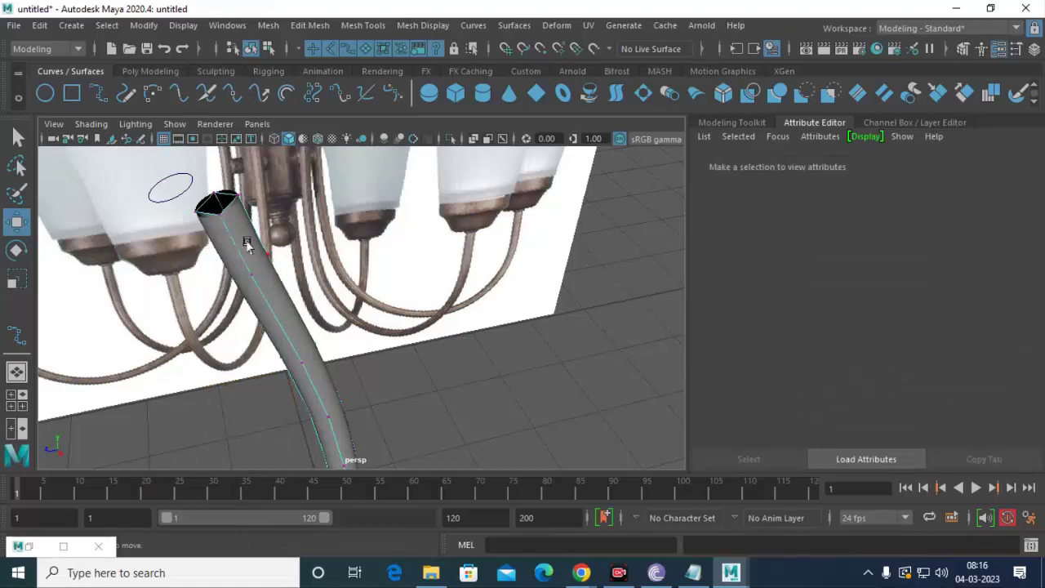
right_click_drag(239, 241, 312, 119)
left_click(250, 258)
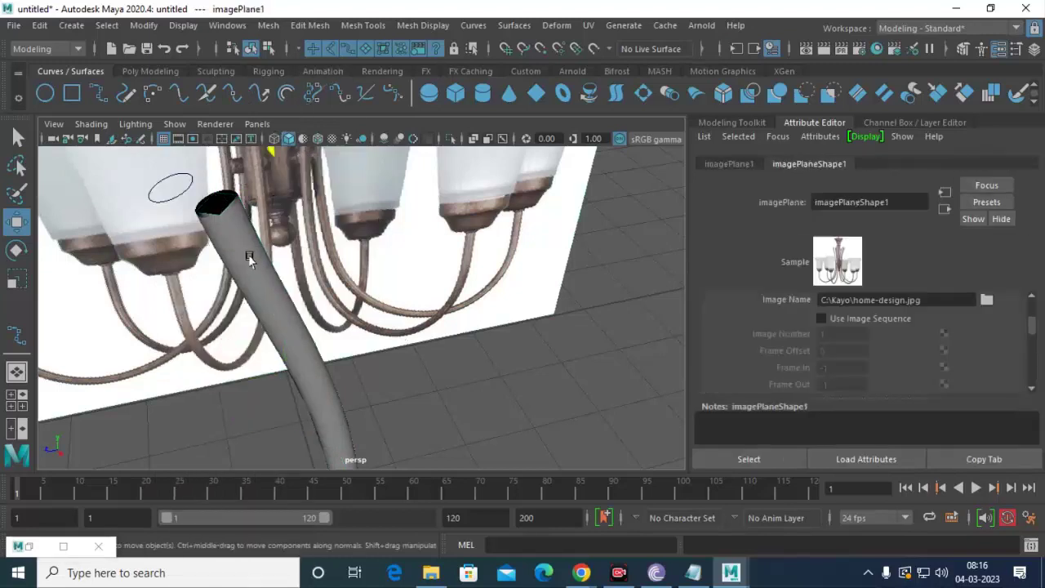
left_click(221, 220)
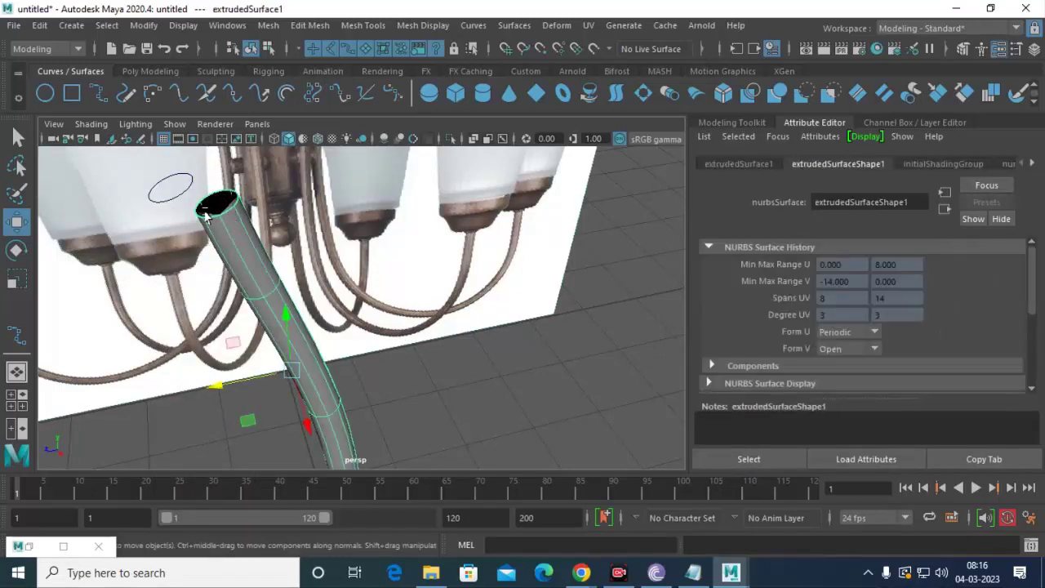
key("g")
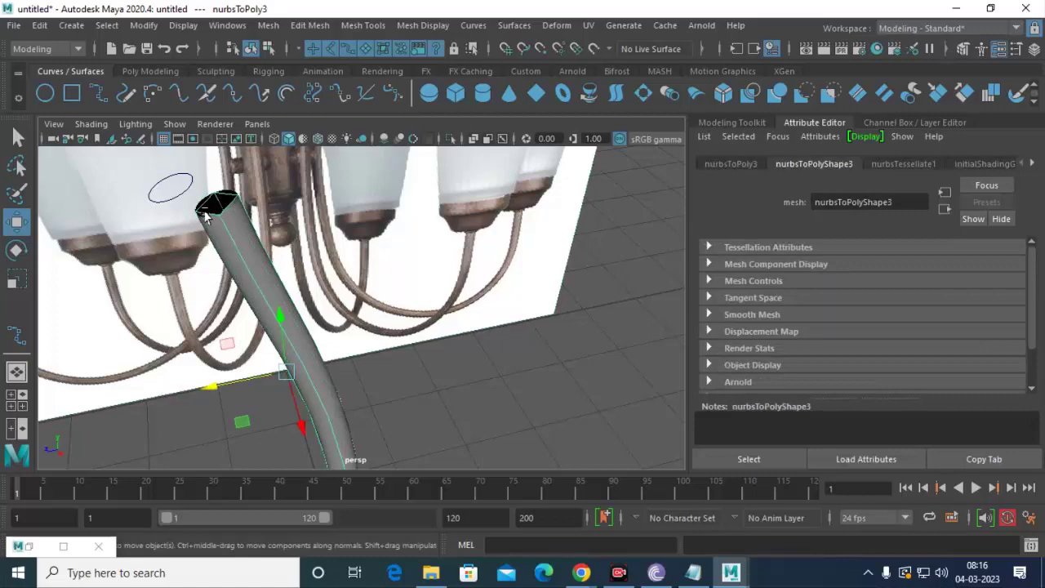
key("ctrl+z")
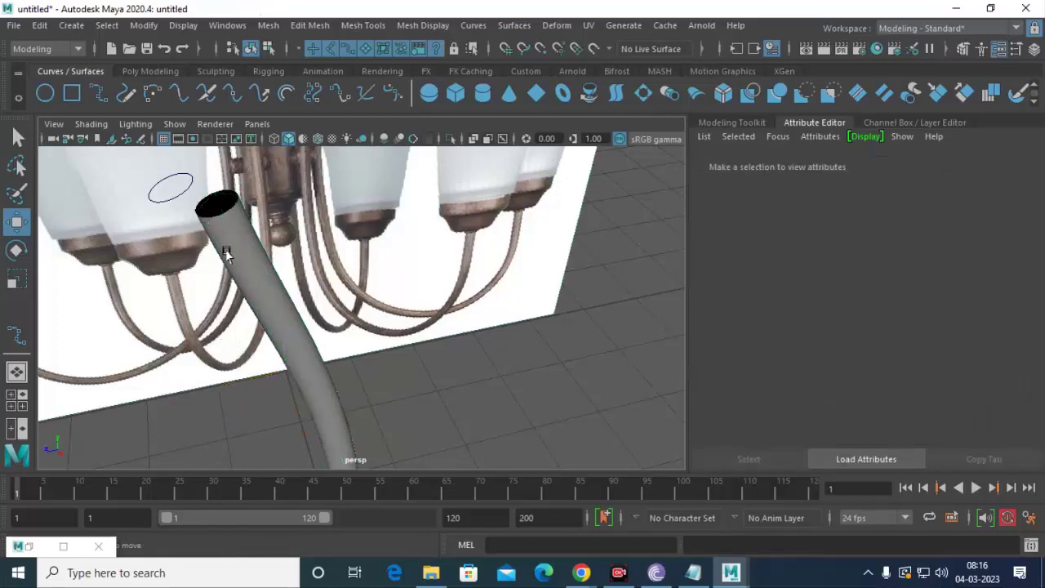
key("ctrl+z")
mouse_move(205, 213)
left_mouse_down("alt")
mouse_move(360, 433)
mouse_move(286, 392)
left_mouse_up("alt")
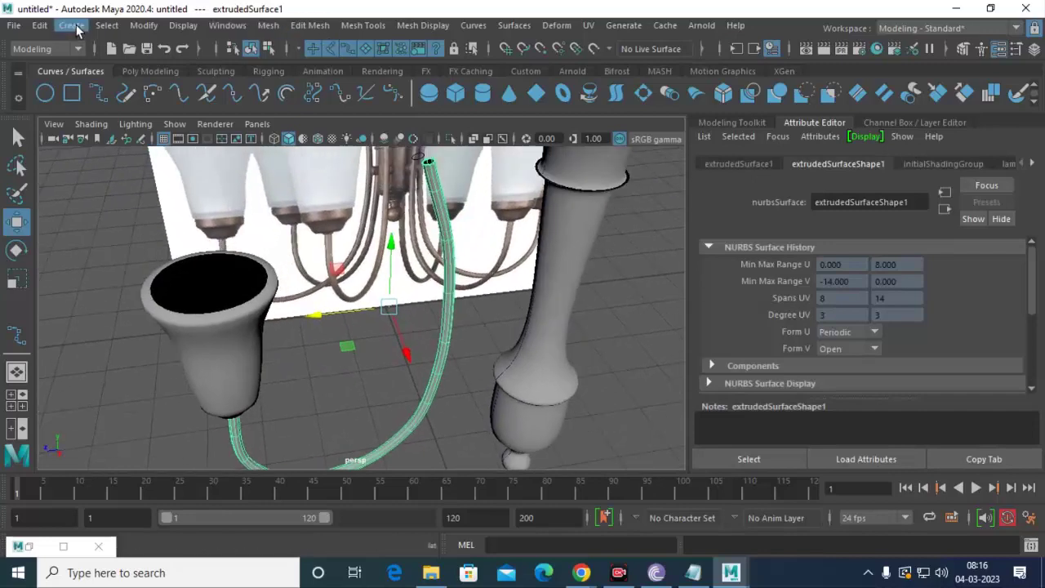
Convert the tube to polygons with reset options and a fixed count of 712.
left_click(133, 26)
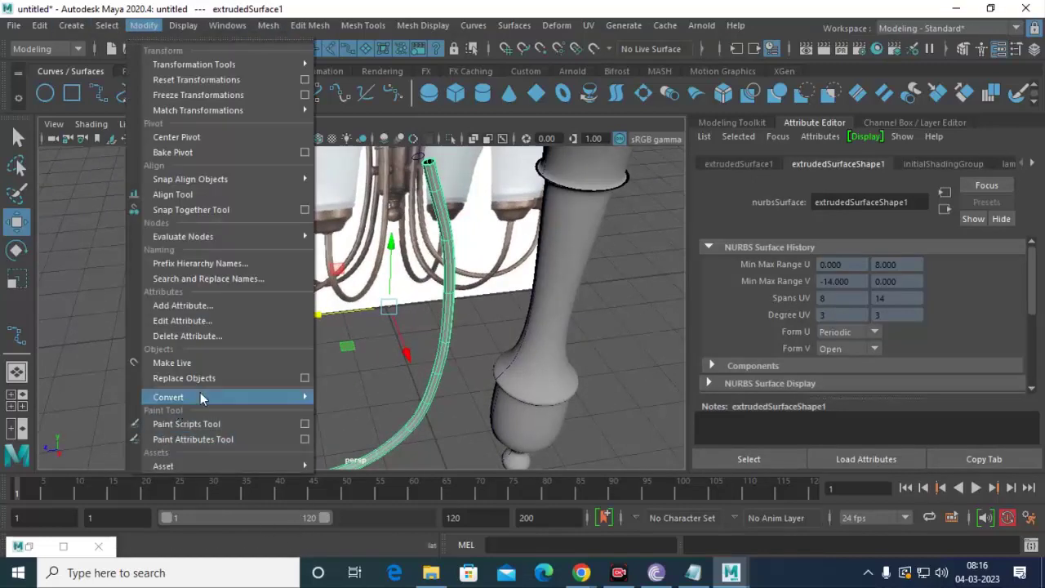
left_click(533, 270)
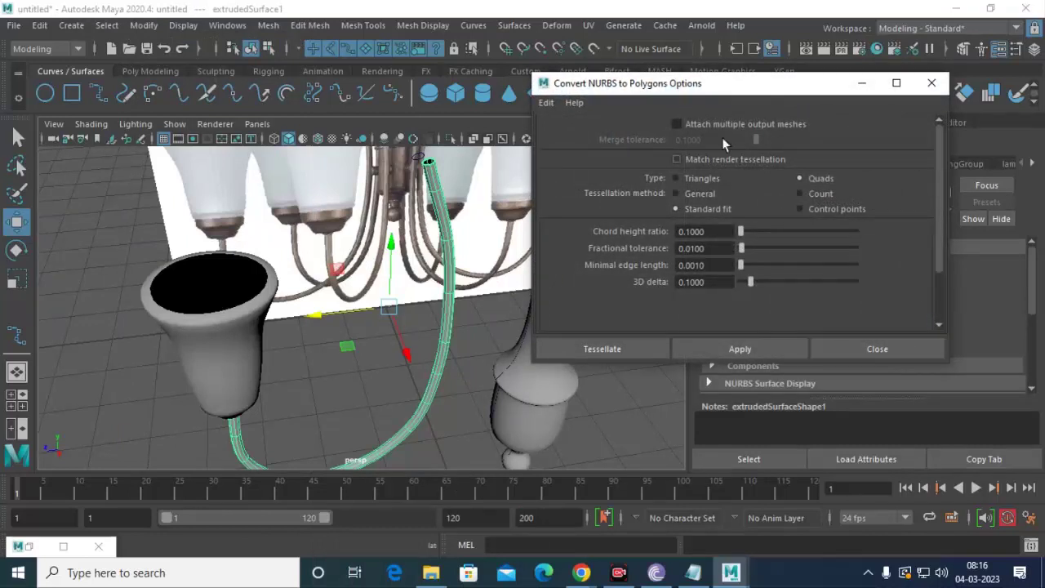
left_click(545, 102)
left_click(581, 133)
left_click(818, 194)
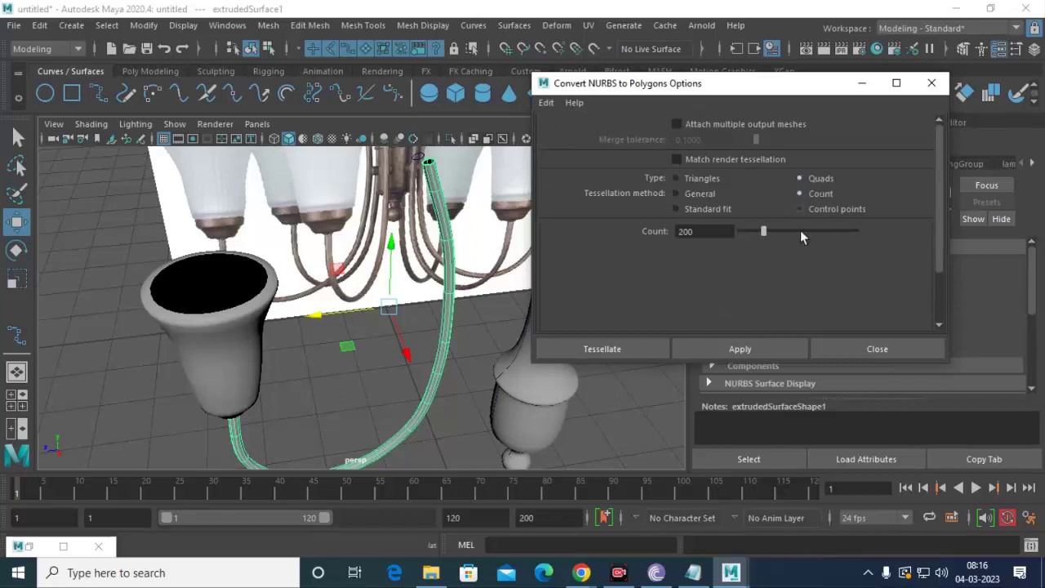
left_click_drag(766, 232, 823, 232)
left_click(762, 350)
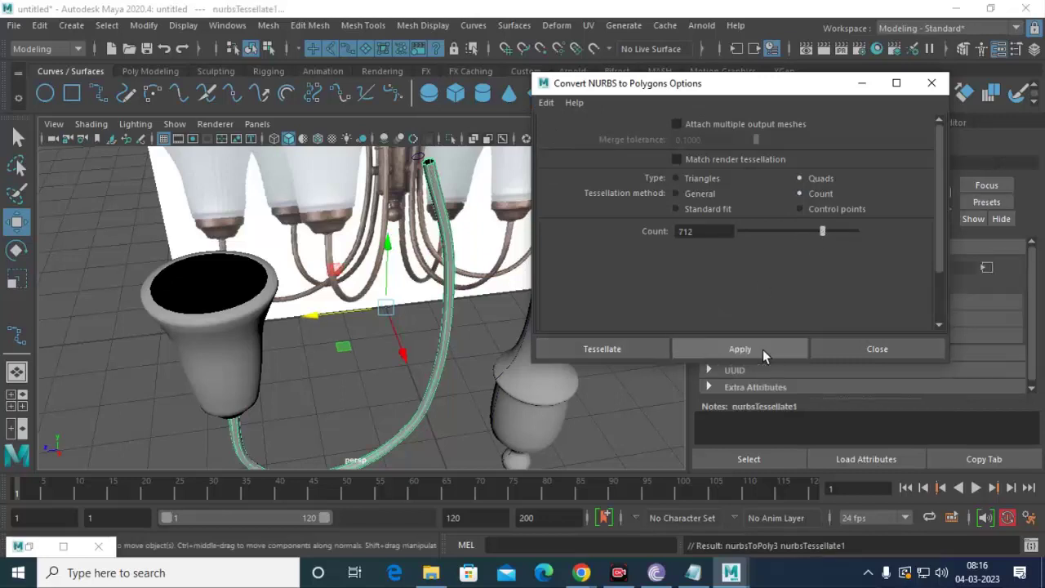
left_click(908, 349)
Move the polygon copy aside to the right and preview its mesh components.
mouse_move(494, 297)
left_mouse_down("alt")
mouse_move(453, 290)
mouse_move(497, 334)
mouse_move(509, 264)
mouse_move(443, 319)
mouse_move(392, 193)
left_mouse_up("alt")
right_click_drag(391, 194, 450, 246)
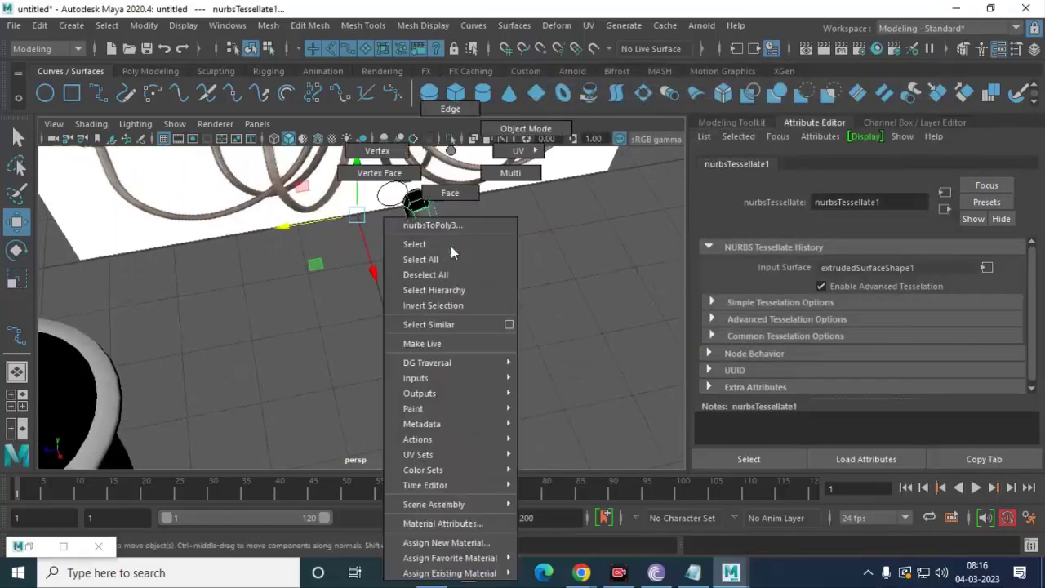
left_click(528, 226)
left_click(412, 204)
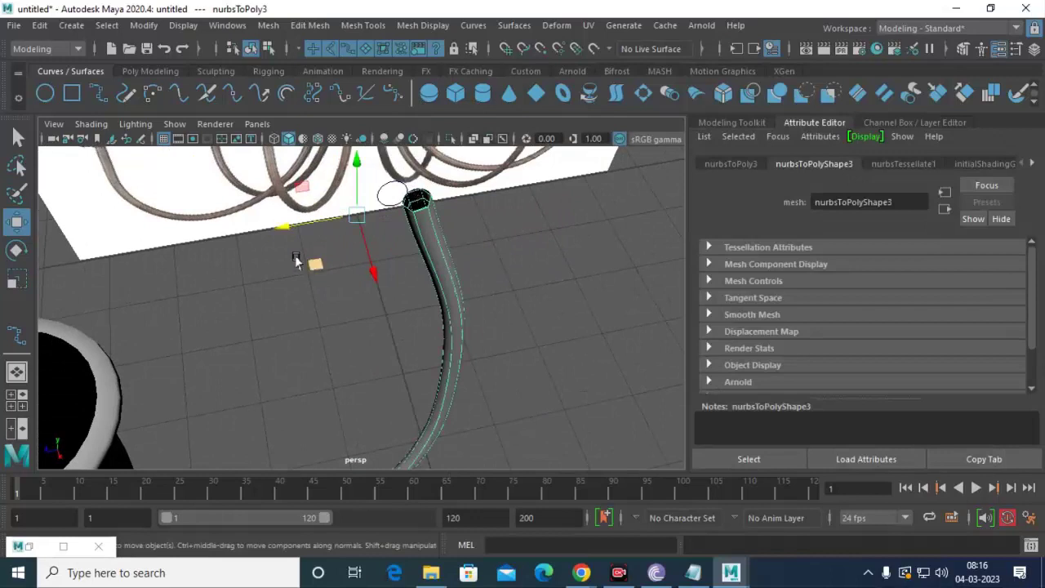
left_click_drag(296, 226, 326, 221, "shift")
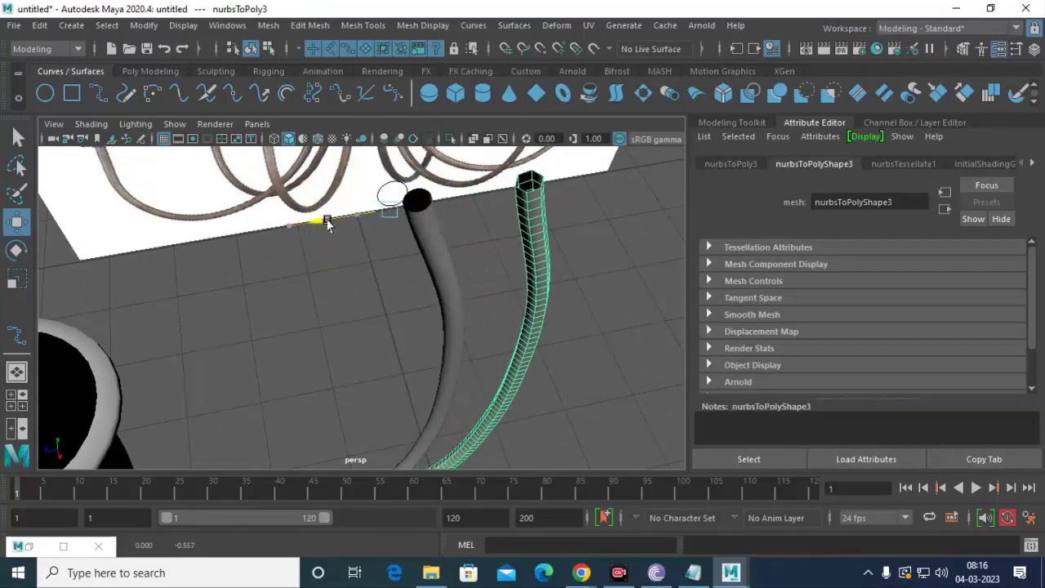
right_click(536, 210)
left_click(535, 193)
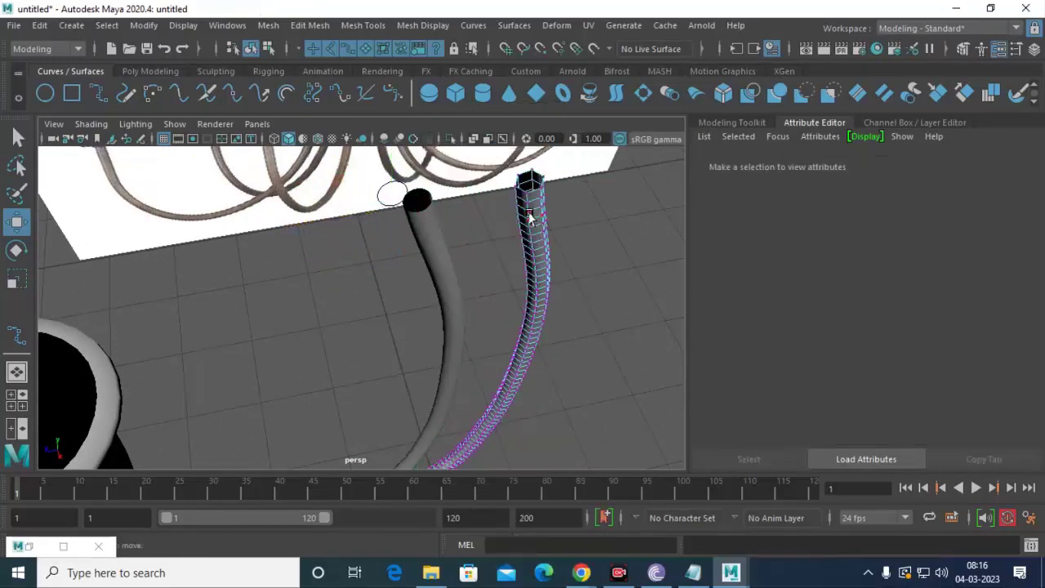
right_click(529, 209)
left_click(612, 128)
Undo three times to remove the nurbsToPoly3 conversion.
key("ctrl+z")
key("ctrl+z")
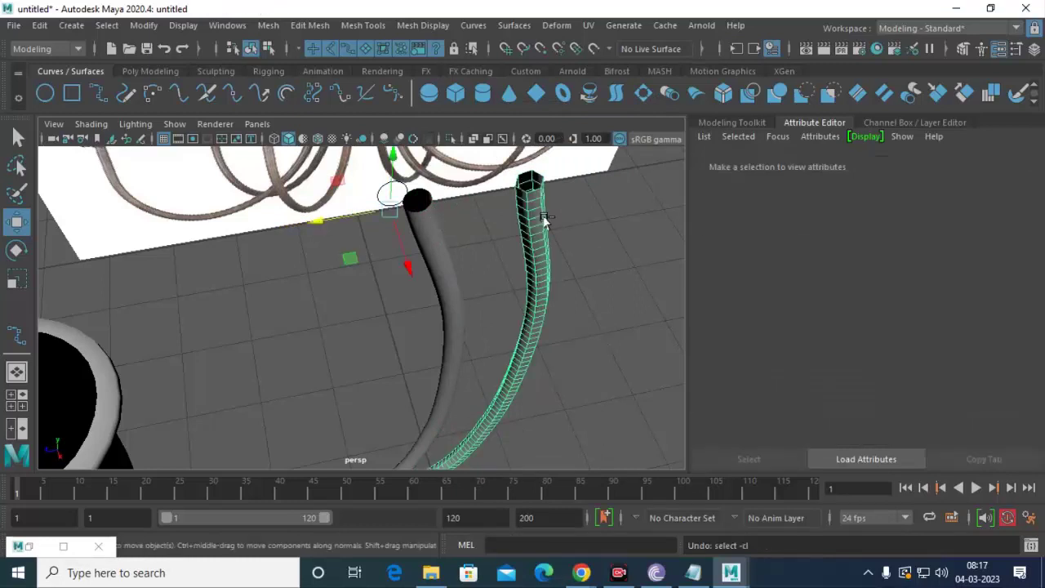
key("ctrl+z")
key("ctrl+z")
key("ctrl+z")
key("ctrl+z")
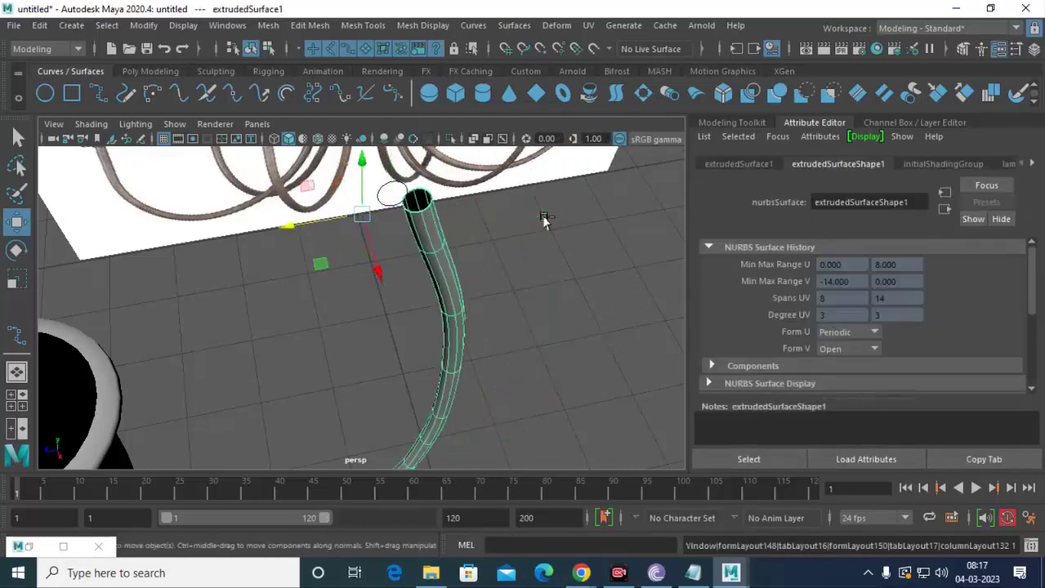
key("ctrl+z")
Convert the curved tube to quads with reset options and count tessellation of 370.
left_click(419, 247)
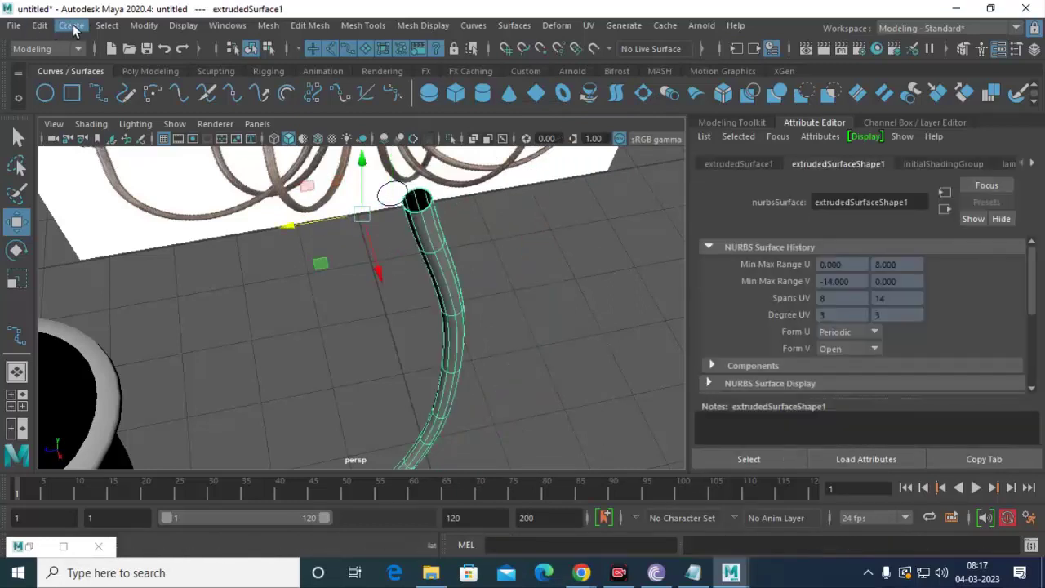
left_click(142, 25)
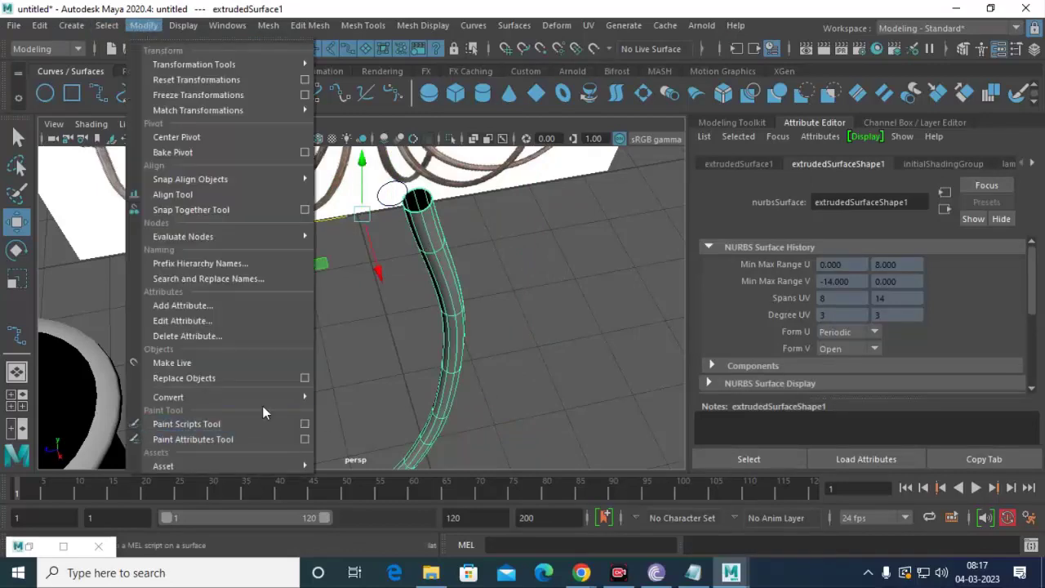
mouse_move(168, 397)
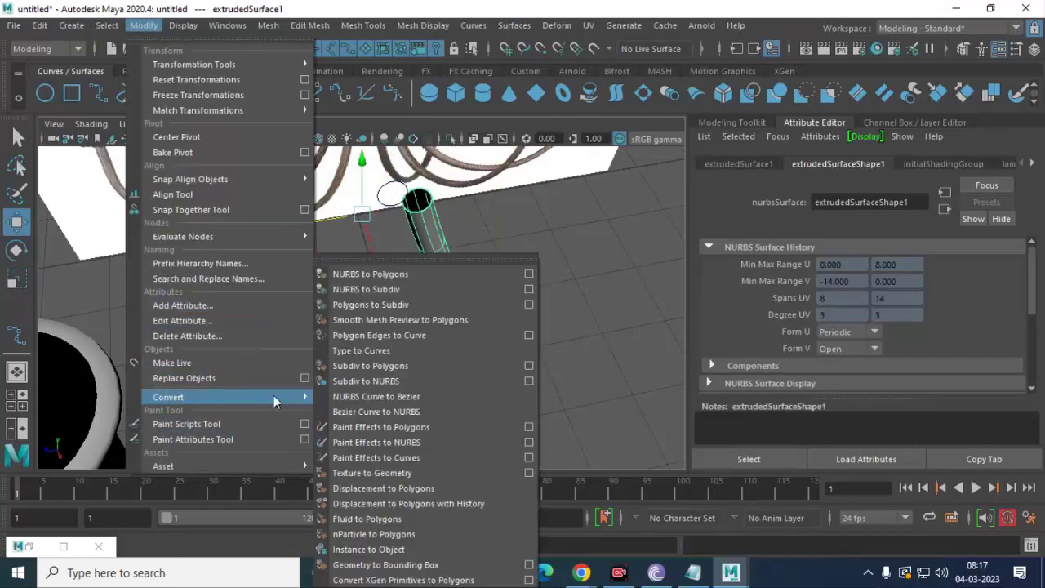
left_click(529, 274)
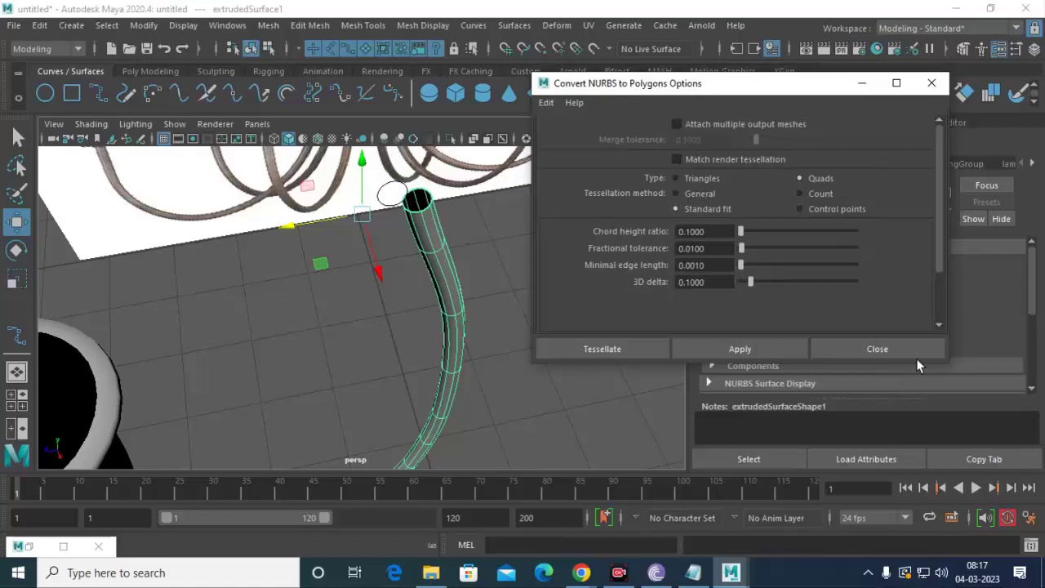
left_click(817, 194)
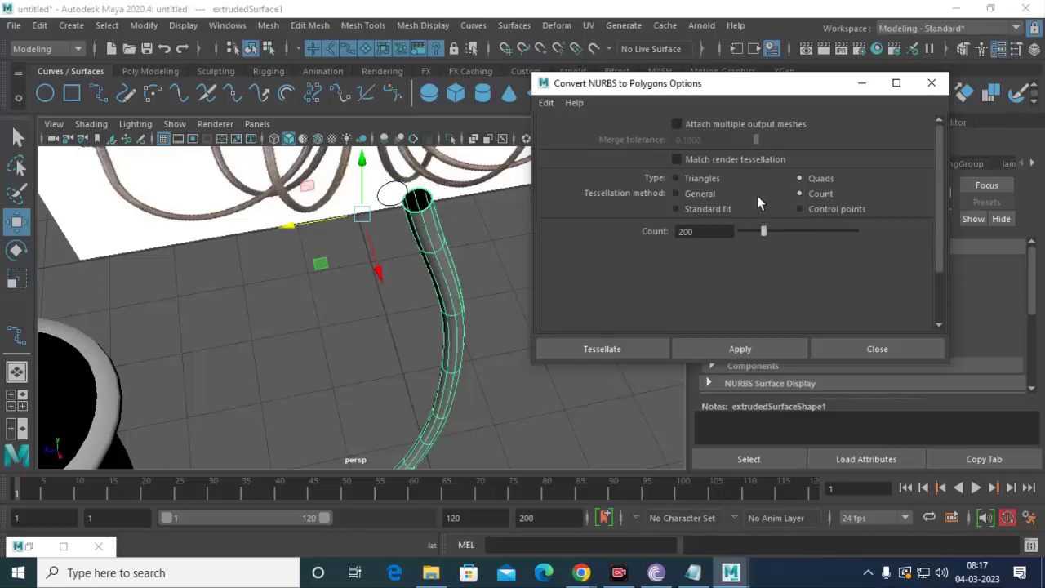
left_click_drag(764, 233, 772, 232)
left_click(545, 103)
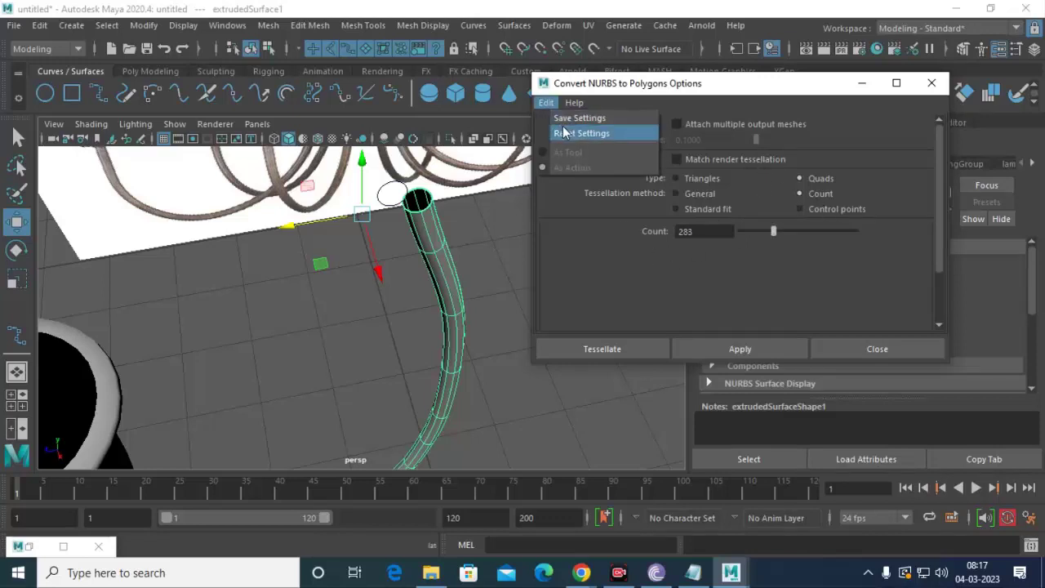
left_click(571, 133)
left_click(814, 178)
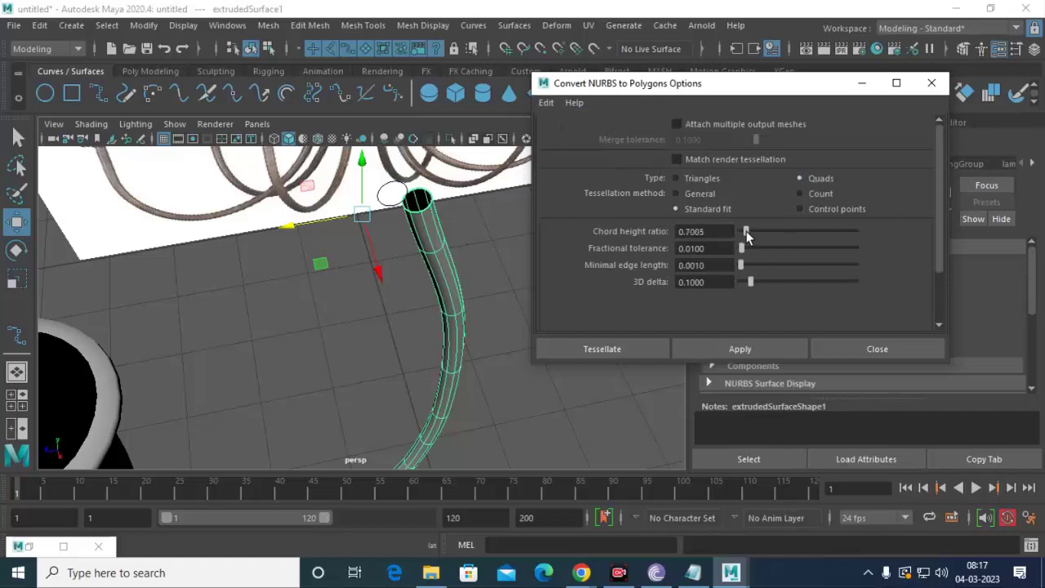
mouse_move(742, 248)
left_mouse_down()
mouse_move(755, 249)
mouse_move(756, 265)
mouse_move(782, 231)
left_mouse_up()
left_click(809, 193)
left_click(743, 347)
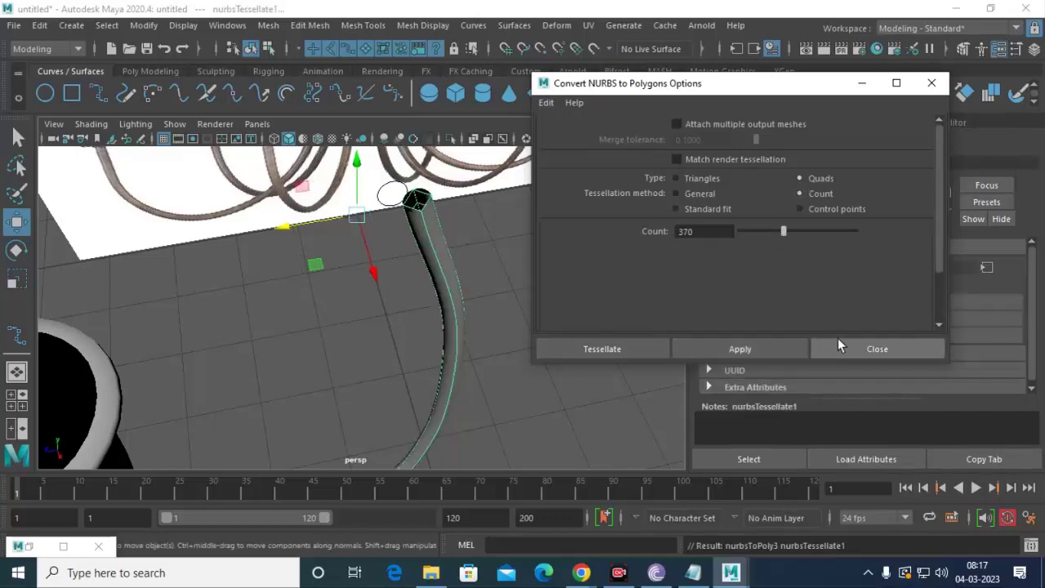
left_click(889, 351)
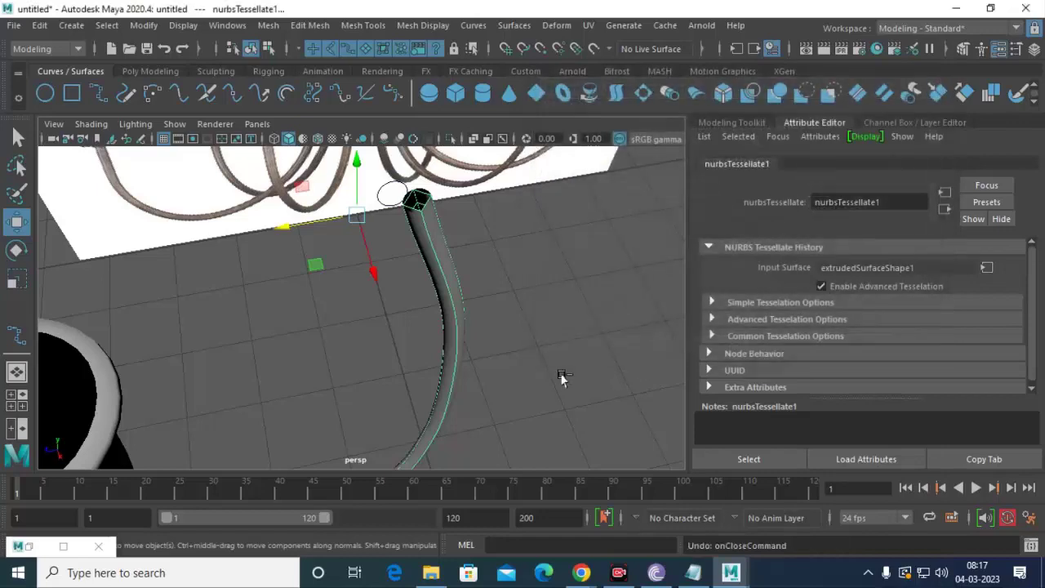
Reselect the curved tube and orbit to see the whole lamp.
key("ctrl+z")
left_click(439, 367)
left_click(449, 253)
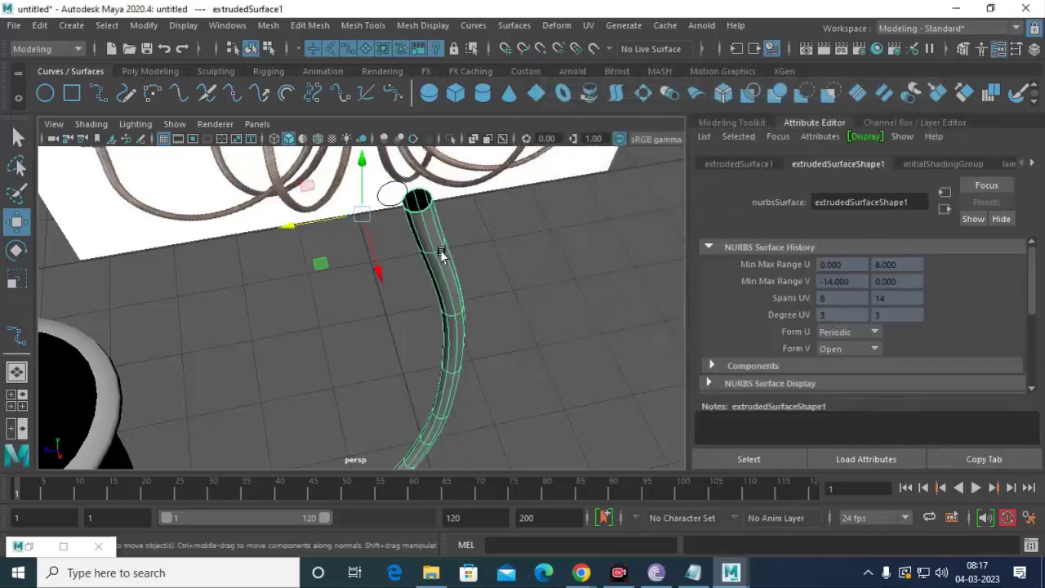
mouse_move(448, 253)
left_mouse_down("alt")
mouse_move(236, 321)
mouse_move(242, 391)
mouse_move(292, 401)
mouse_move(399, 265)
left_mouse_up("alt")
Select the cup and reframe the front view on the lamp.
left_click(237, 320)
mouse_move(399, 265)
middle_mouse_down("alt")
mouse_move(400, 240)
mouse_move(478, 256)
middle_mouse_up("alt")
key("space")
key("space")
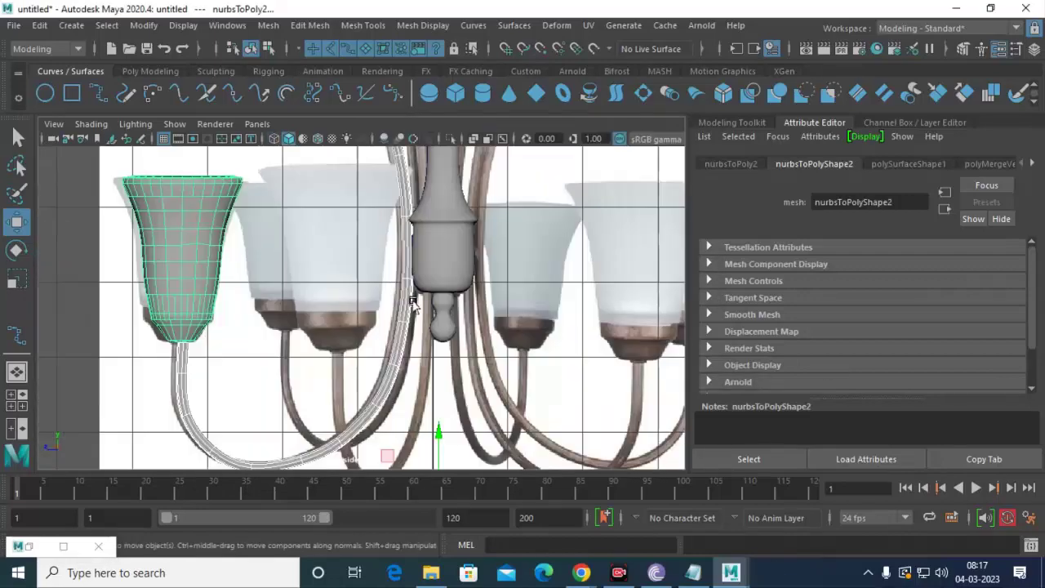
scroll(422, 357, "down", 3)
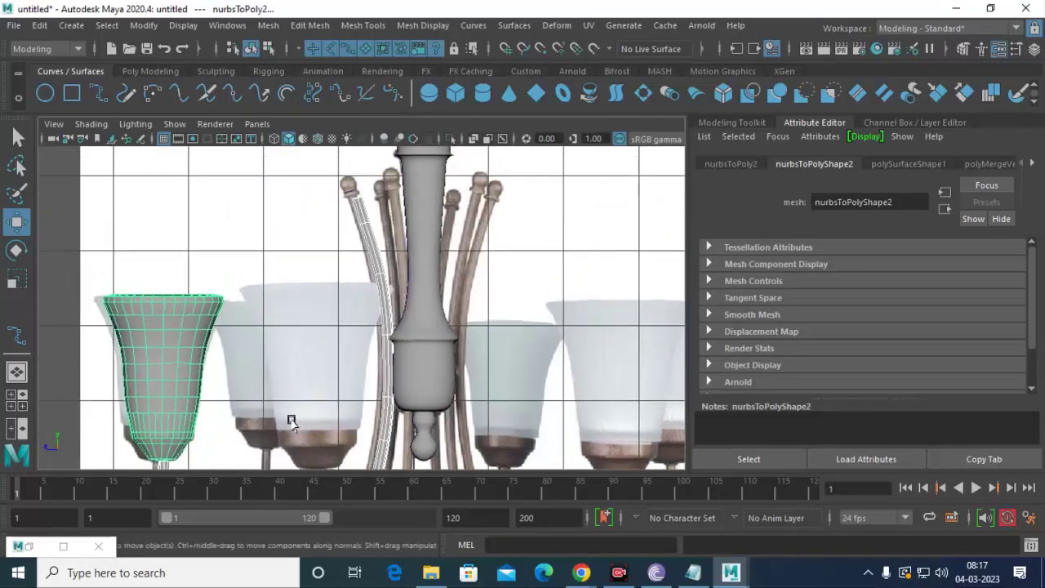
mouse_move(373, 306)
middle_mouse_down("alt")
mouse_move(388, 336)
mouse_move(453, 242)
middle_mouse_up("alt")
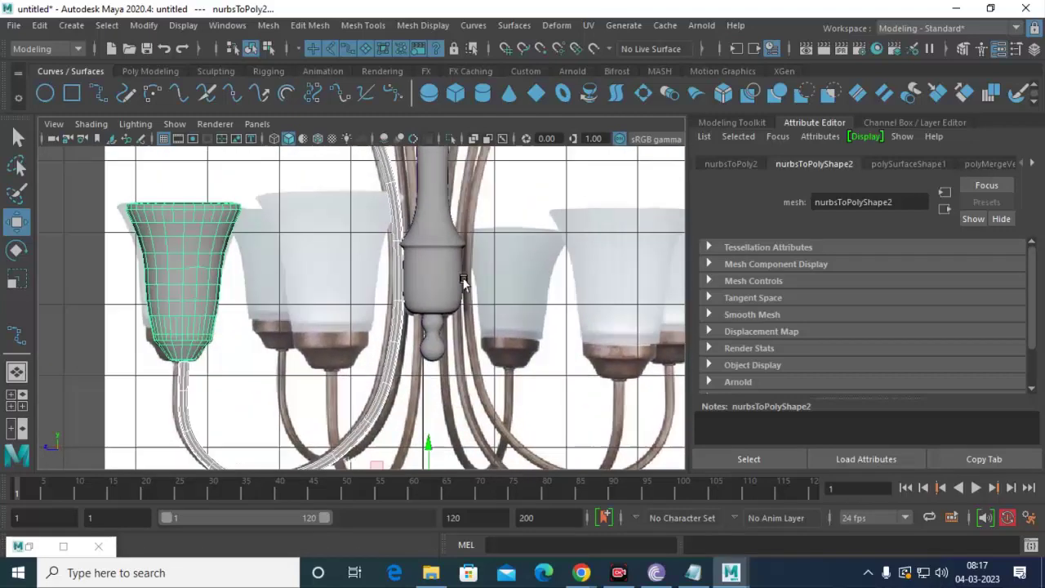
mouse_move(462, 279)
middle_mouse_down("alt")
mouse_move(465, 370)
mouse_move(490, 284)
middle_mouse_up("alt")
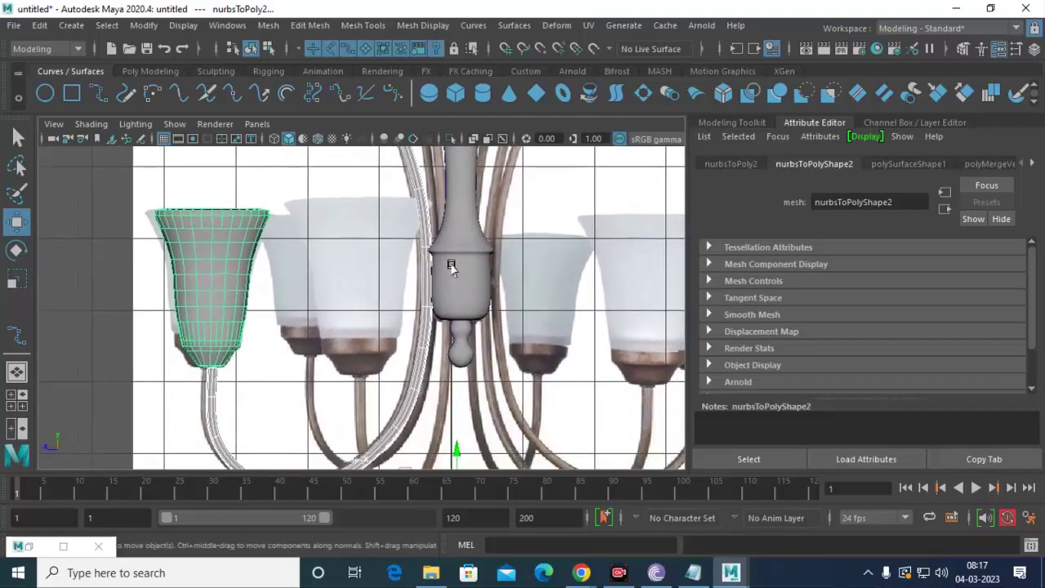
key("space")
Center the cup's pivot on its geometry with Modify > Center Pivot.
mouse_move(530, 186)
left_mouse_down("alt")
mouse_move(377, 277)
mouse_move(502, 299)
mouse_move(282, 297)
left_mouse_up("alt")
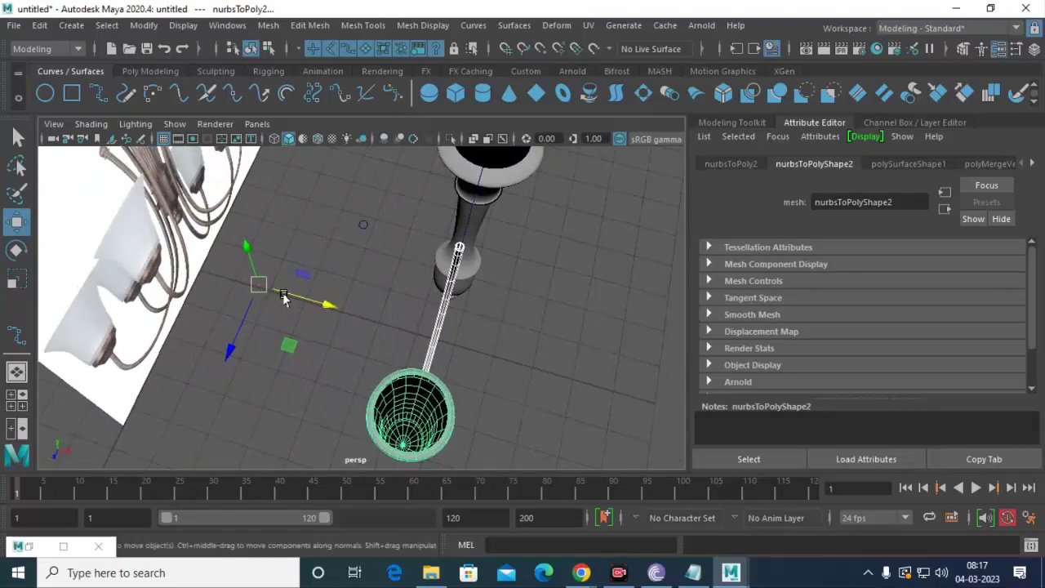
left_click_drag(350, 299, 266, 269, "alt")
left_click_drag(341, 380, 346, 383)
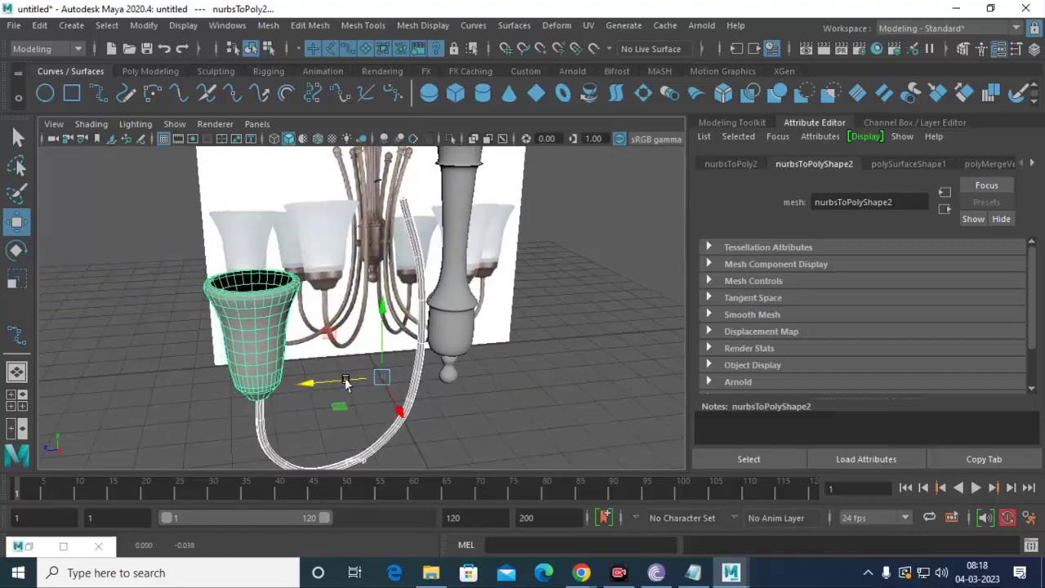
right_click_drag(346, 383, 512, 373, "alt")
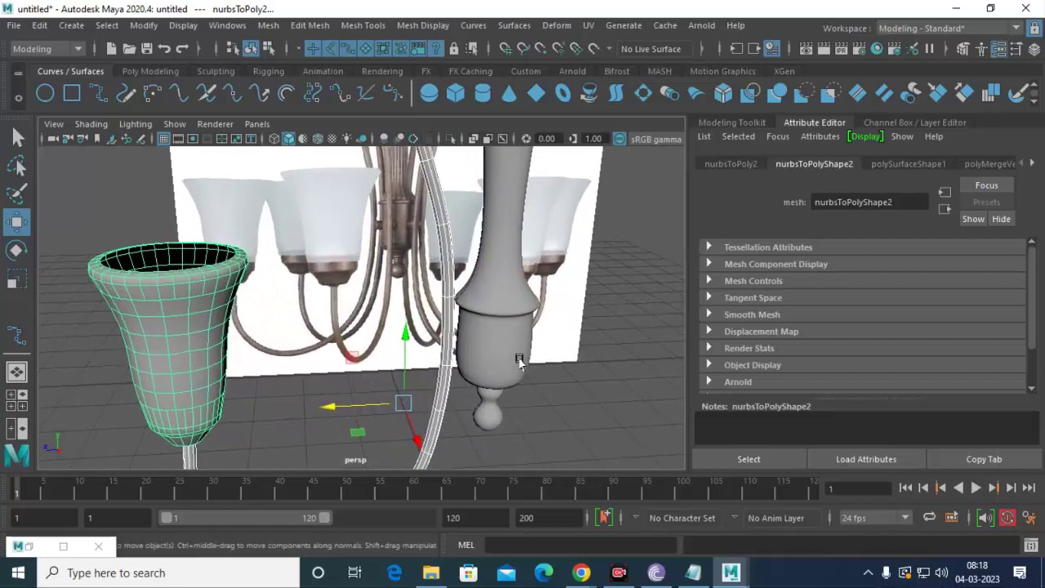
mouse_move(512, 373)
left_mouse_down("alt")
mouse_move(504, 350)
mouse_move(641, 373)
left_mouse_up("alt")
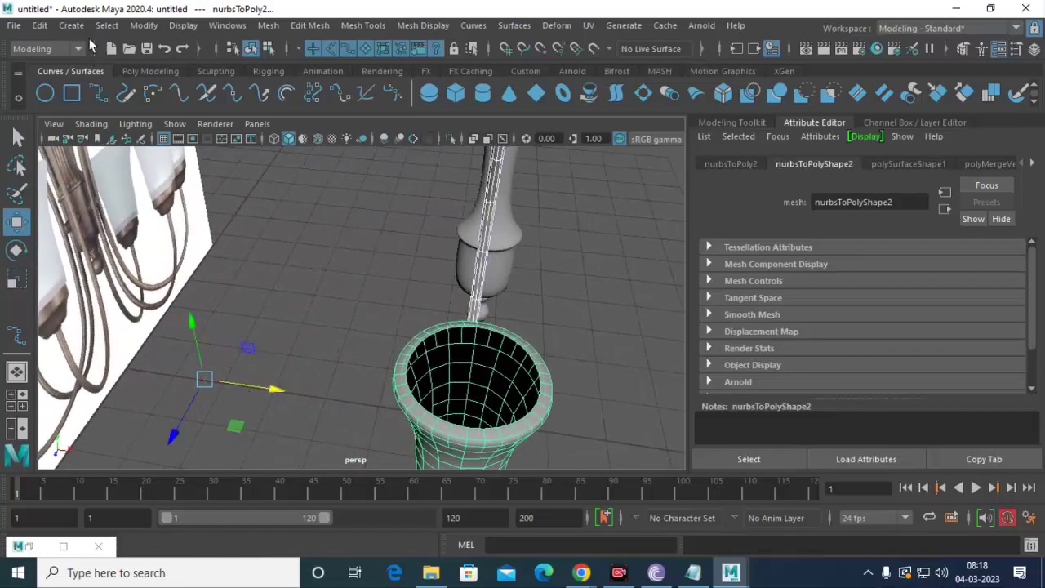
left_click(143, 26)
left_click(239, 137)
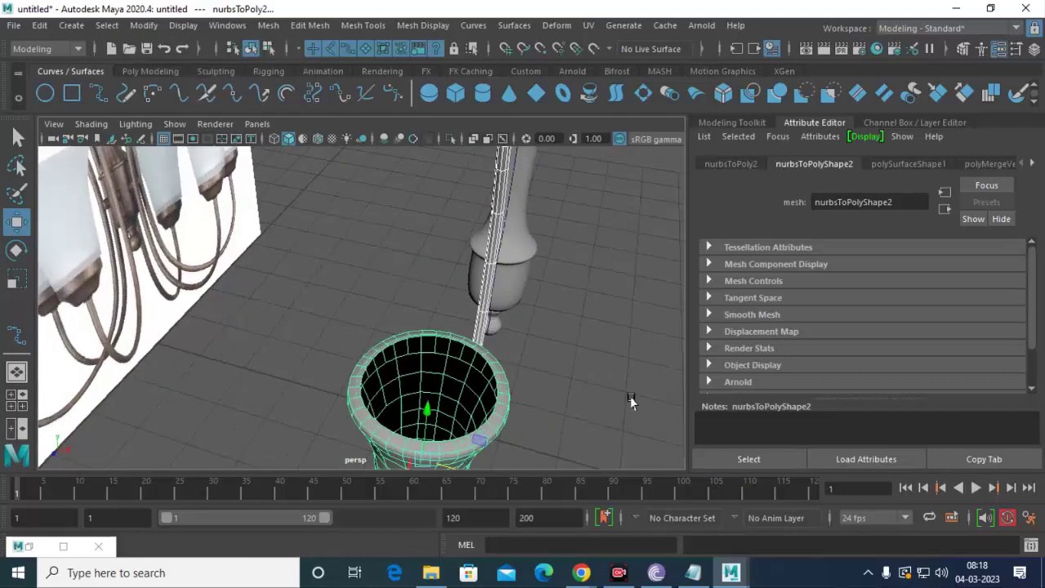
Maximize the front view and zoom in on the cup and its stem.
mouse_move(629, 401)
left_mouse_down("alt")
mouse_move(580, 387)
mouse_move(587, 379)
left_mouse_up("alt")
left_click(587, 379)
key("space")
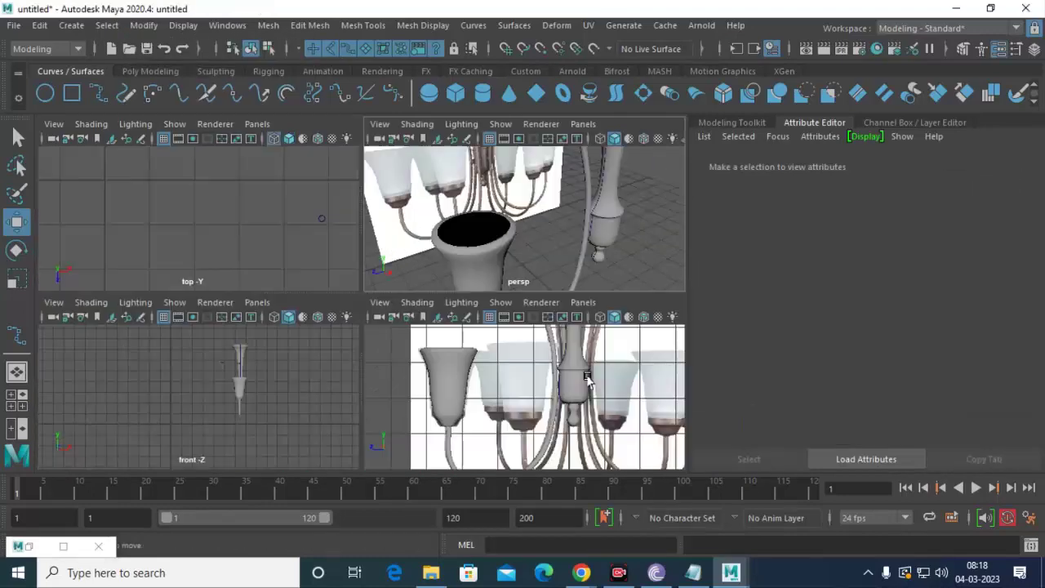
key("space")
scroll(411, 275, "up", 3)
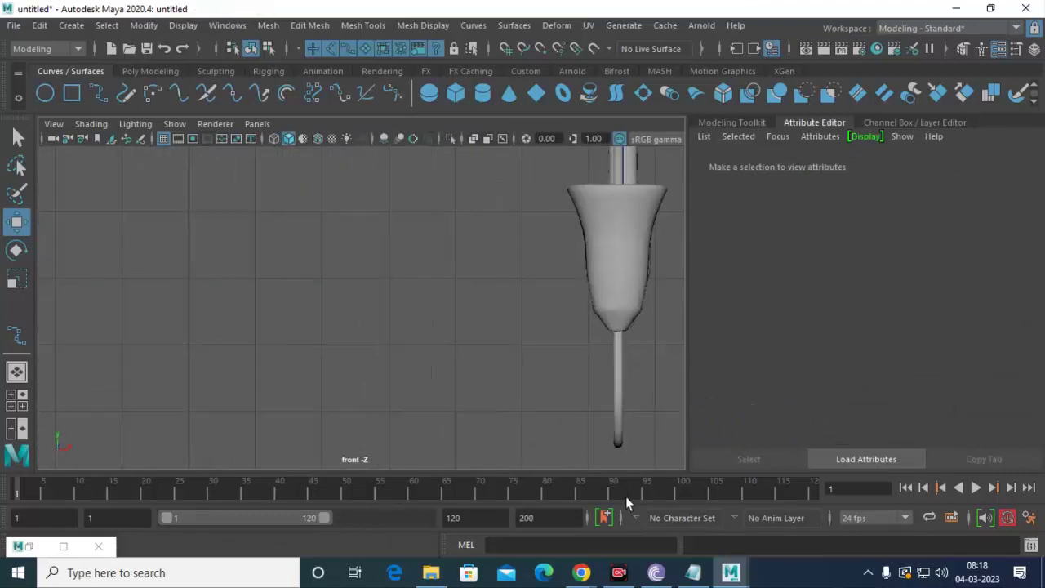
scroll(487, 337, "up", 2)
middle_click_drag(486, 336, 477, 334, "alt")
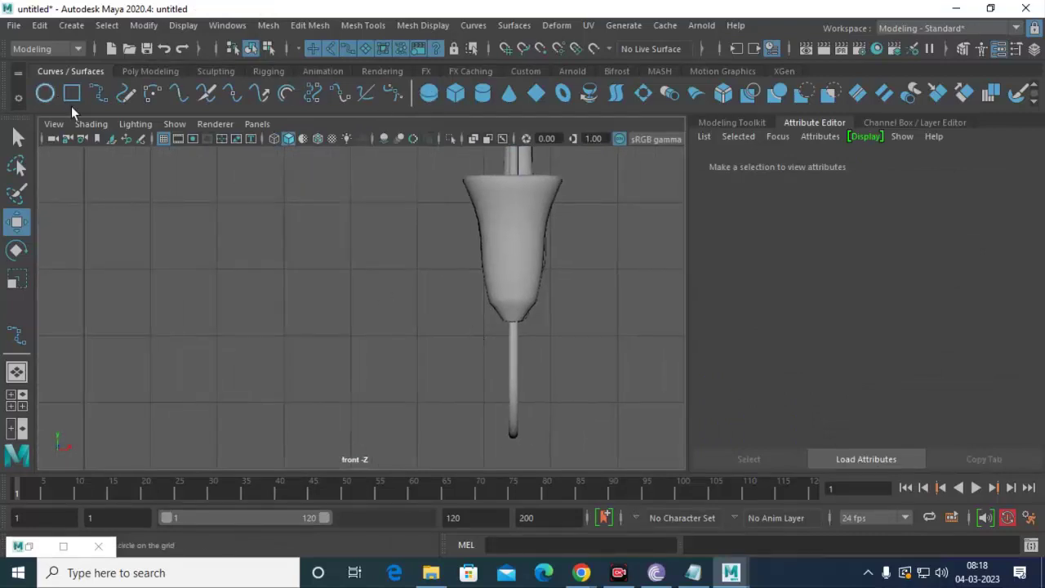
Create a NURBS circle, move it beside the cup, and scale it small.
left_click(45, 92)
key("space")
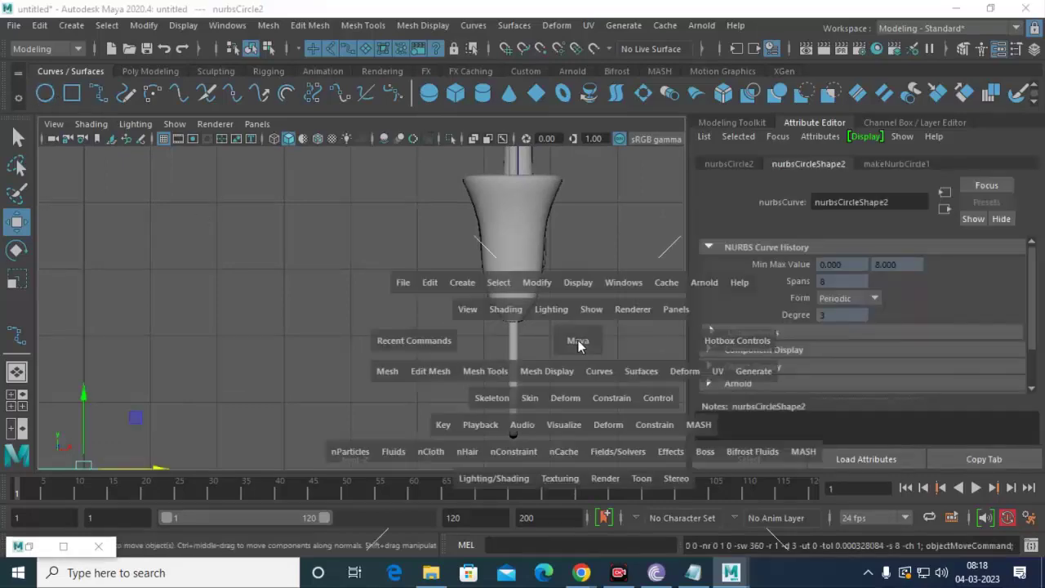
key("space")
mouse_move(397, 310)
left_mouse_down("alt")
mouse_move(436, 257)
mouse_move(522, 410)
mouse_move(373, 275)
mouse_move(485, 290)
left_mouse_up("alt")
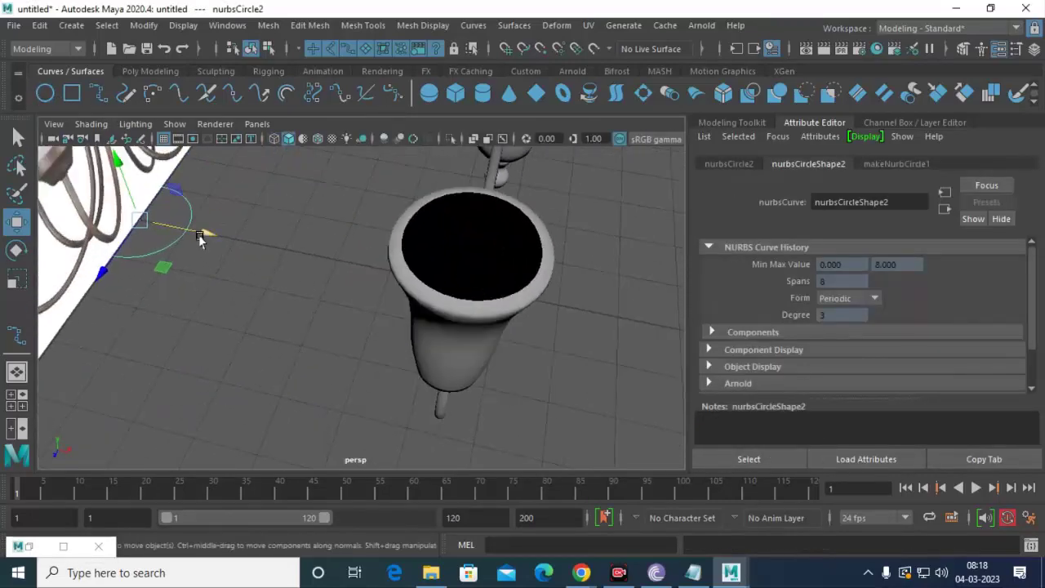
mouse_move(200, 237)
left_mouse_down()
mouse_move(322, 299)
mouse_move(378, 367)
mouse_move(349, 369)
left_mouse_up()
key("r")
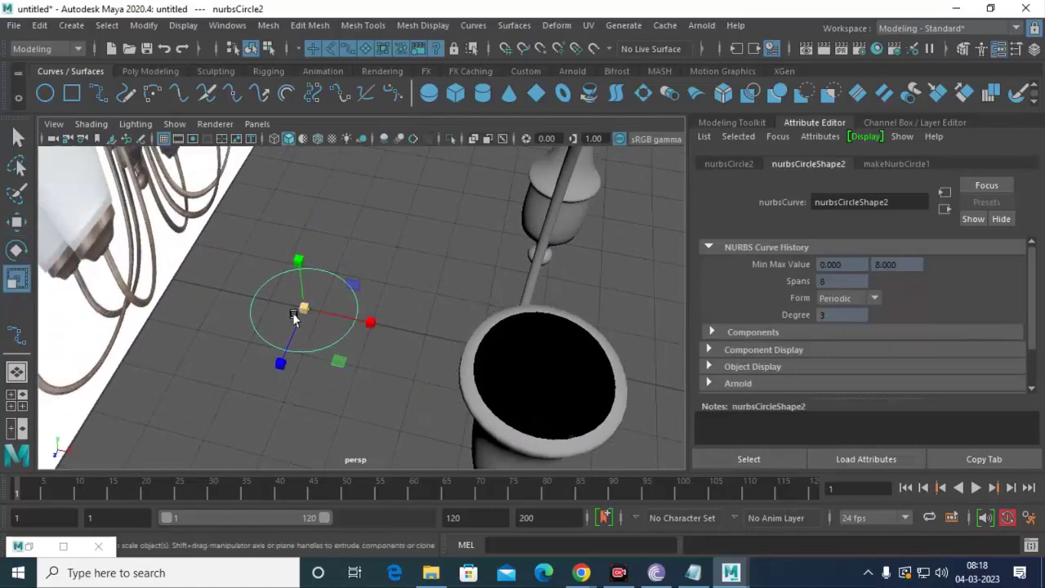
left_click_drag(294, 316, 245, 273)
key("w")
Duplicate the circle upward, loft between the two circles, then undo the loft.
mouse_move(321, 322)
left_mouse_down("alt")
mouse_move(302, 303)
mouse_move(315, 249)
left_mouse_up("alt")
key("ctrl+d")
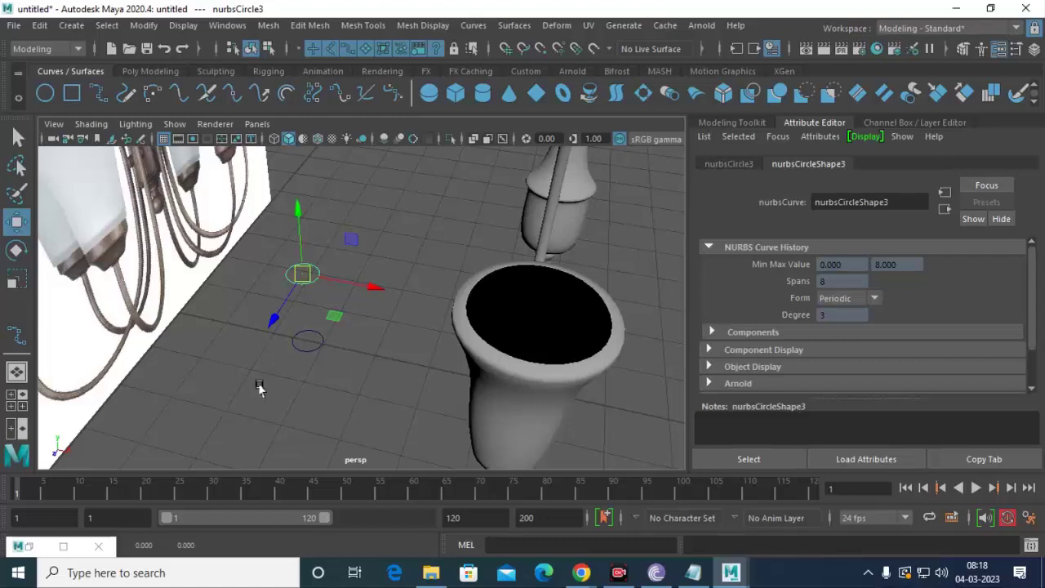
left_click(292, 342)
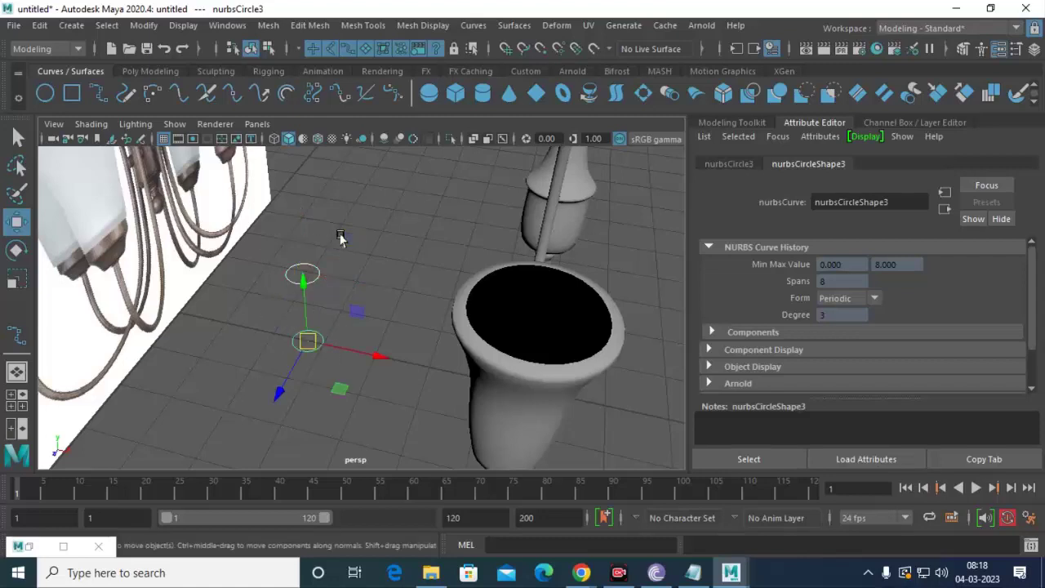
left_click(515, 25)
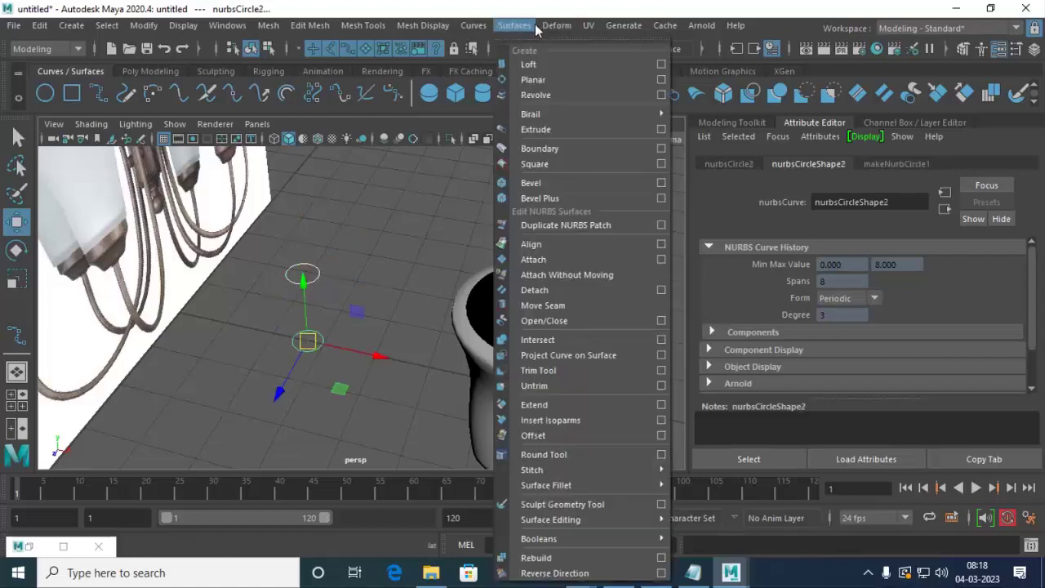
left_click(561, 64)
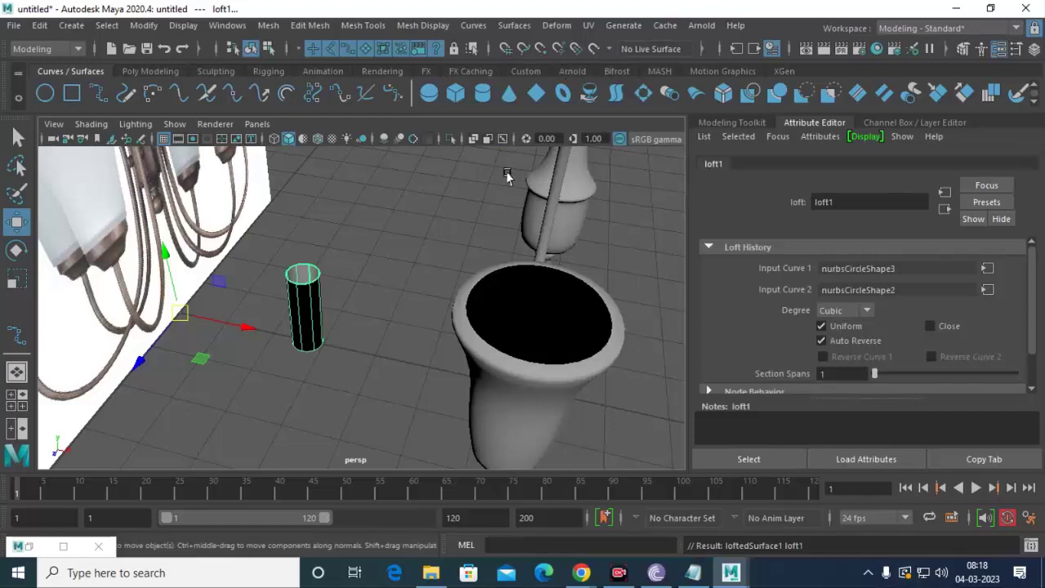
key("ctrl+z")
Shrink the upper circle slightly and frame it closely in the top view.
key("r")
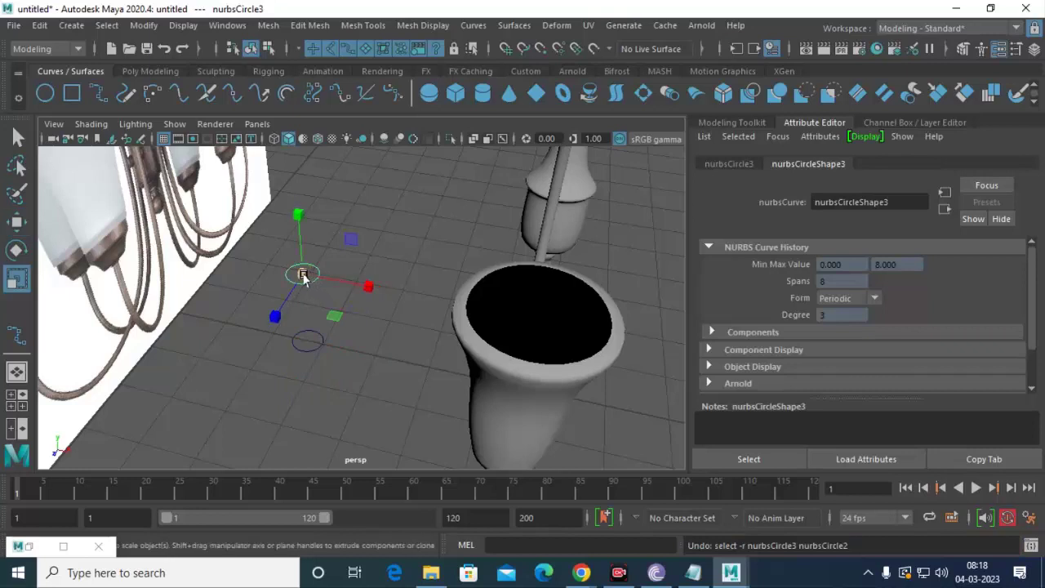
left_click_drag(302, 273, 300, 272)
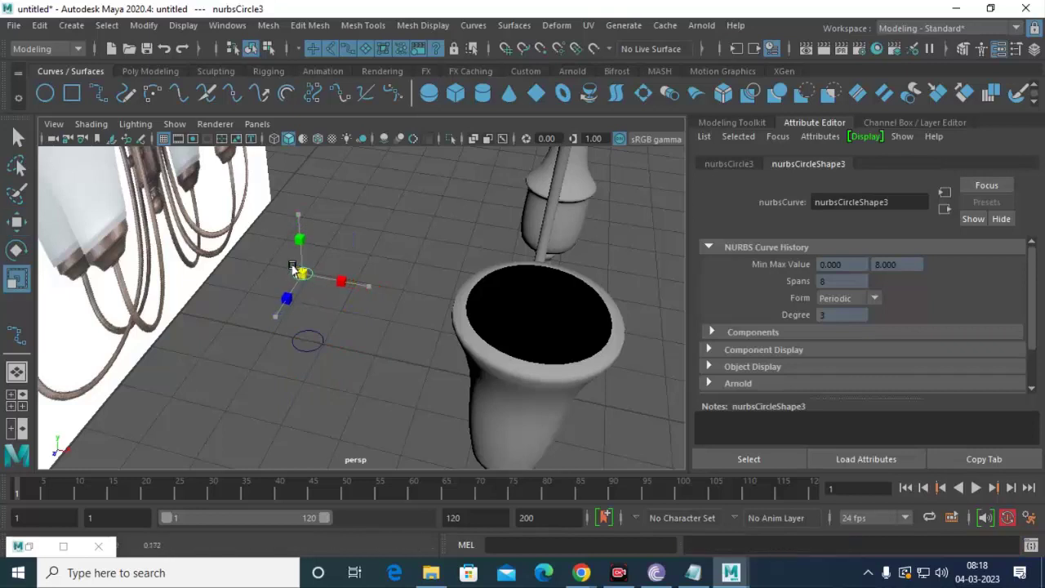
key("w")
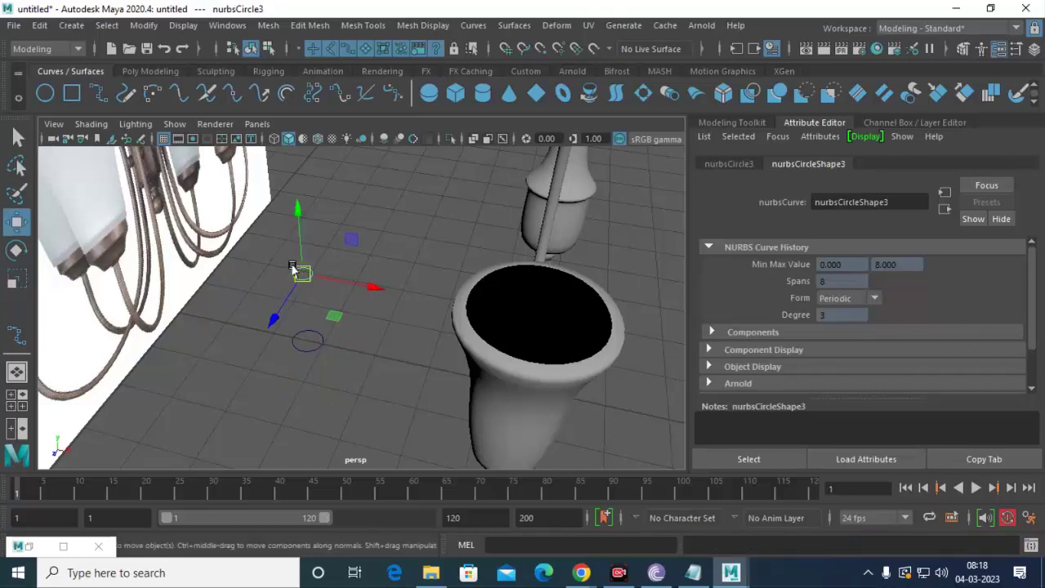
mouse_move(292, 267)
left_mouse_down("alt")
mouse_move(503, 357)
mouse_move(528, 347)
left_mouse_up("alt")
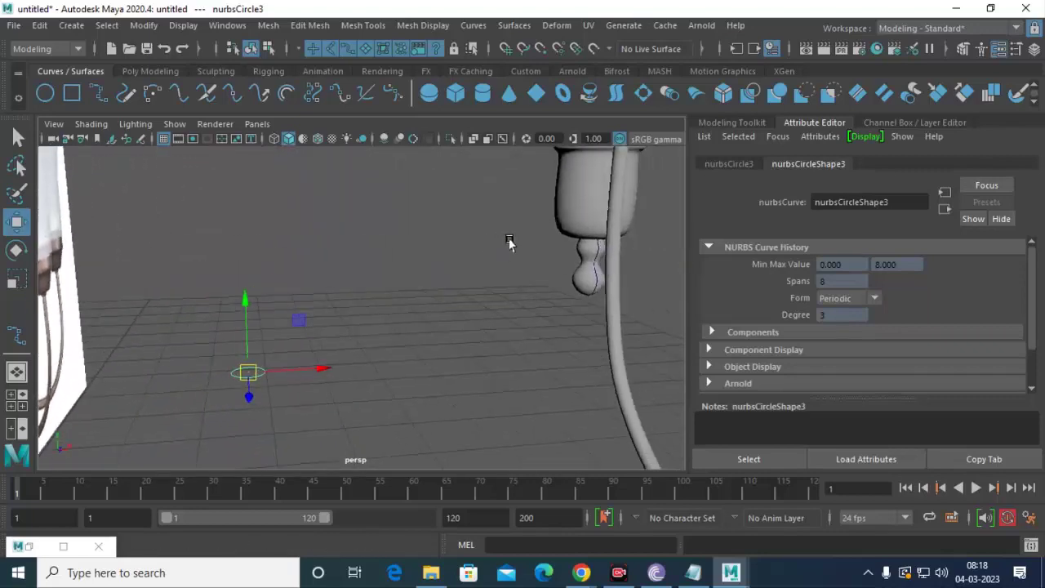
key("space")
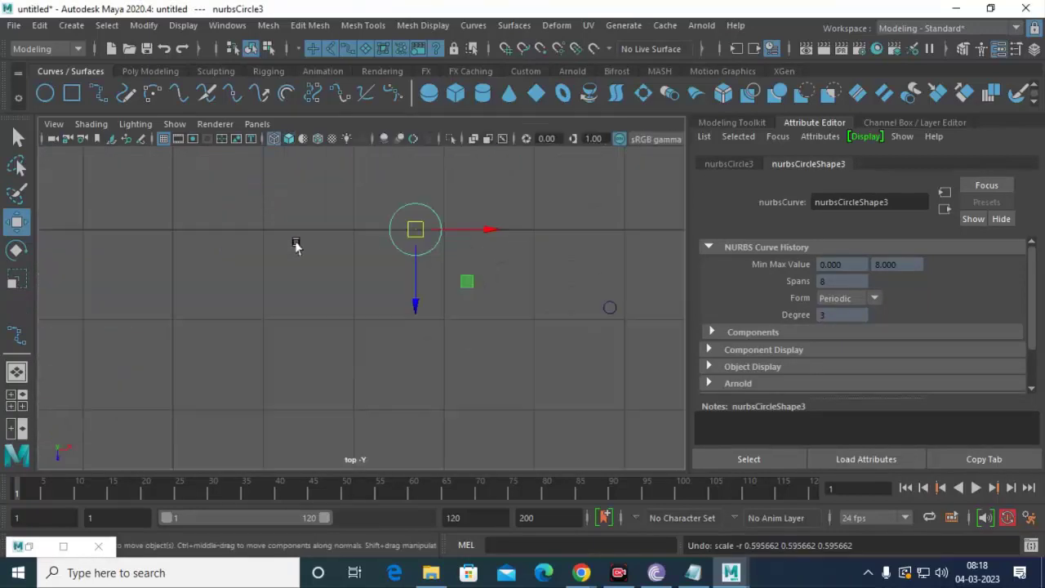
scroll(477, 265, "up", 1)
middle_click_drag(511, 227, 485, 256, "alt")
Duplicate the circle and scale the copy down inside the original.
key("r")
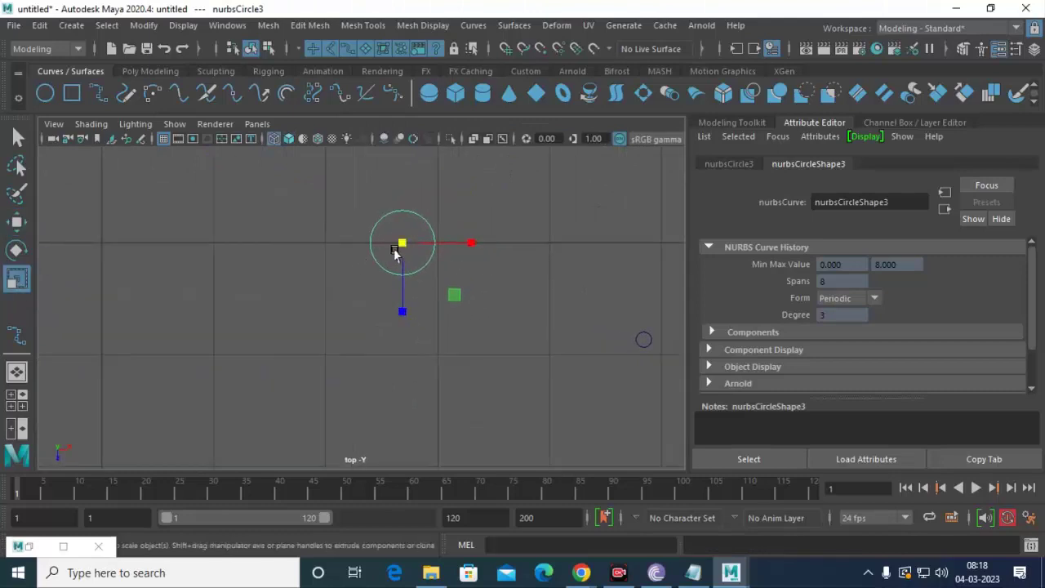
key("ctrl+d")
left_click_drag(401, 245, 380, 236)
key("w")
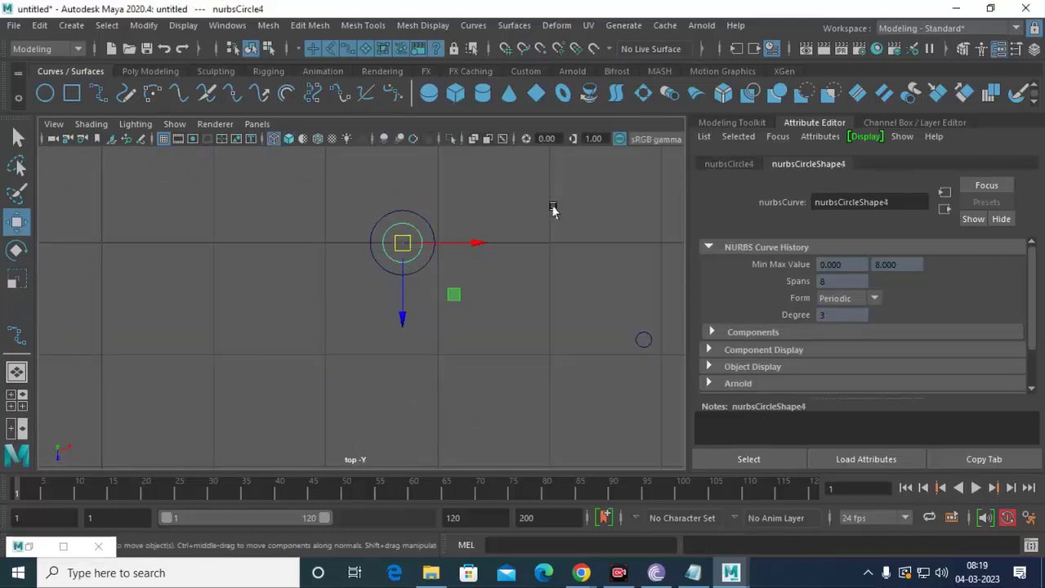
key("space")
key("space")
Raise the duplicate circle above the base and enlarge it.
mouse_move(518, 233)
left_mouse_down("alt")
mouse_move(513, 294)
mouse_move(438, 215)
mouse_move(362, 396)
mouse_move(319, 368)
left_mouse_up("alt")
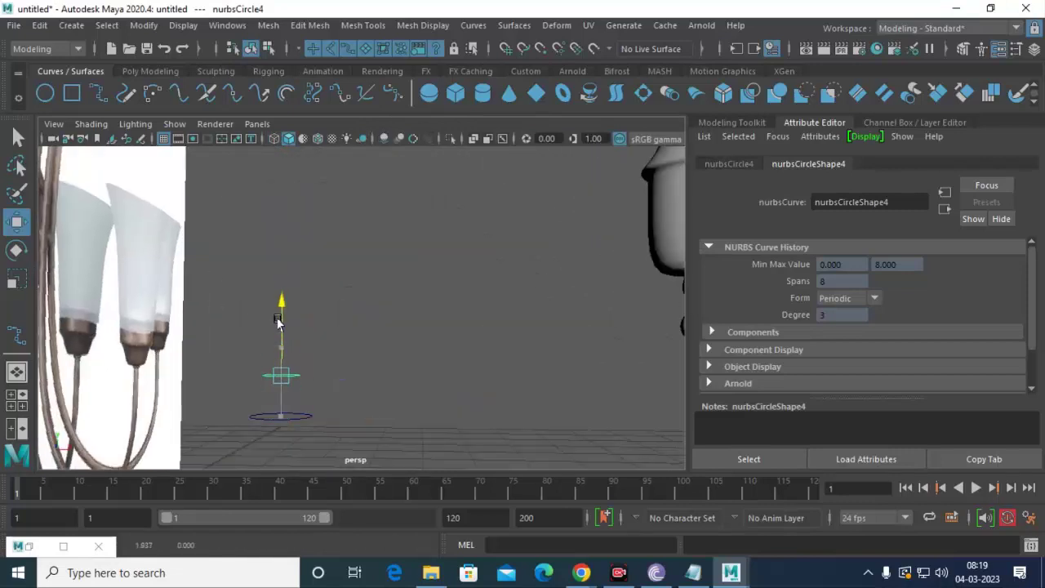
left_click_drag(277, 321, 300, 324, "alt")
mouse_move(275, 266)
left_mouse_down("shift")
mouse_move(278, 347)
mouse_move(351, 392)
mouse_move(336, 395)
left_mouse_up("shift")
key("r")
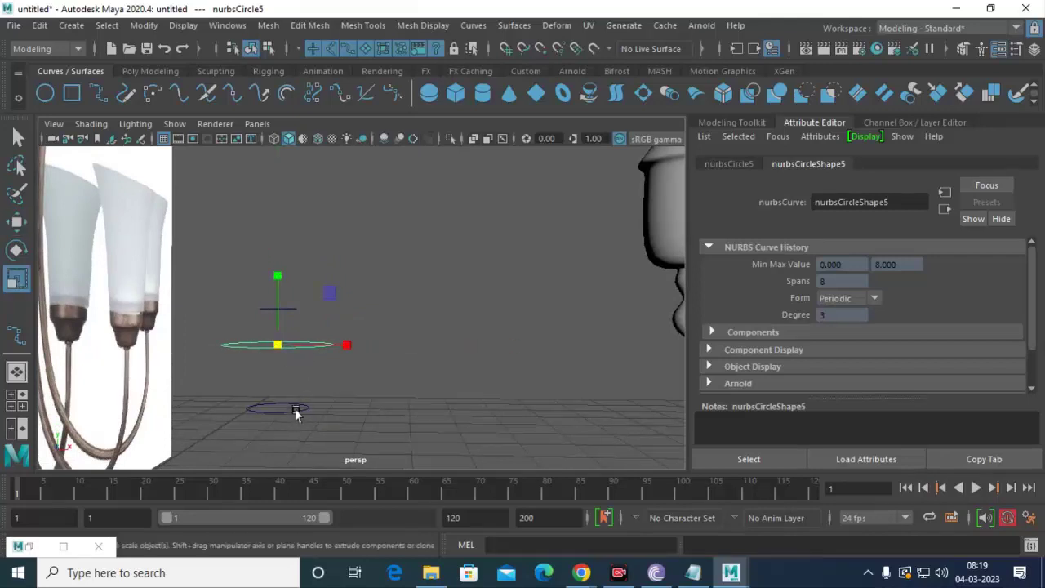
left_click(293, 408)
key("w")
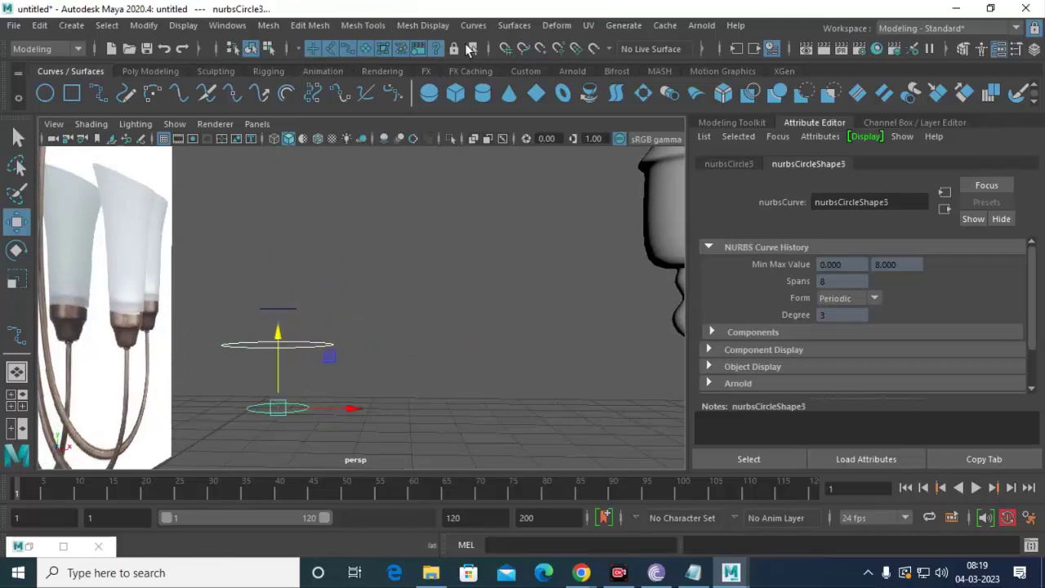
left_click(566, 27)
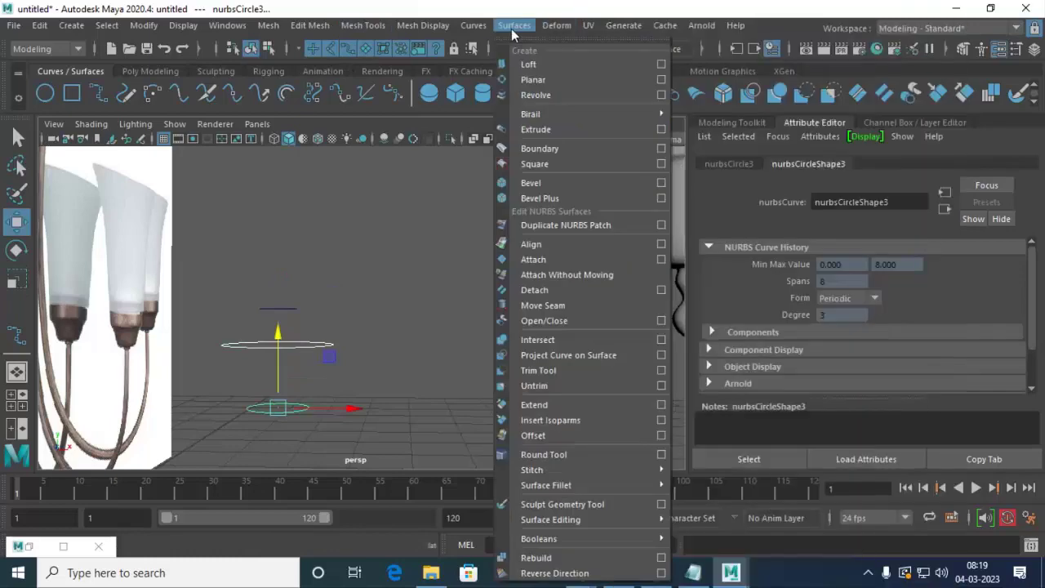
Loft a cup surface between the two circles; extending it to the small circle is undone.
left_click(659, 64)
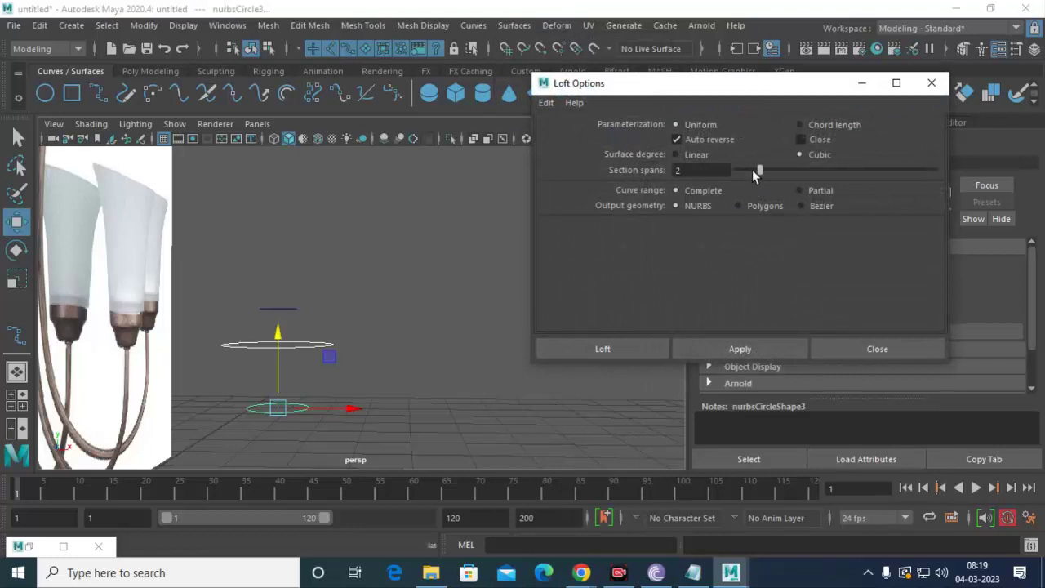
left_click(642, 341)
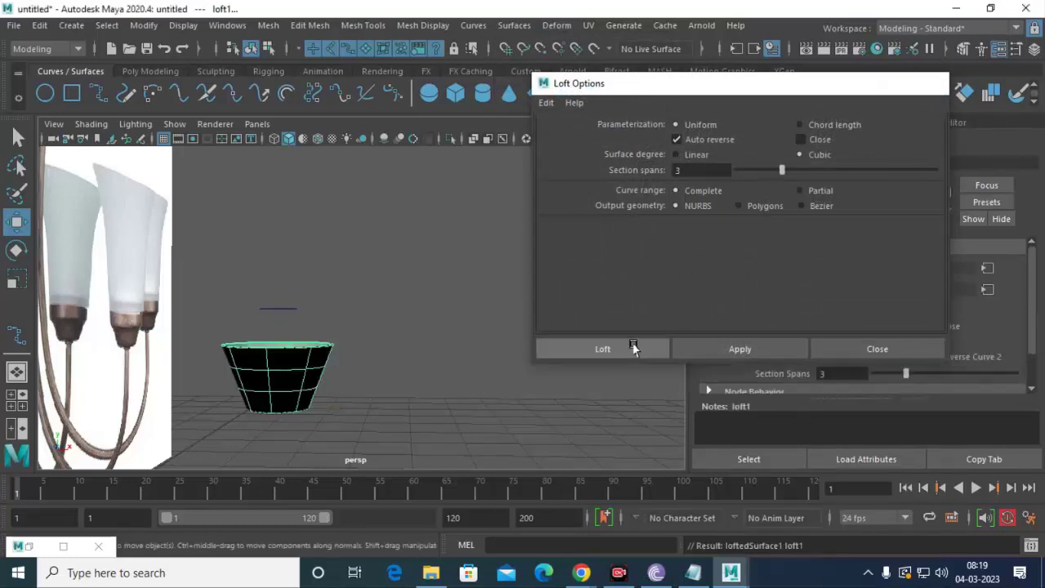
left_click_drag(368, 366, 349, 378, "alt")
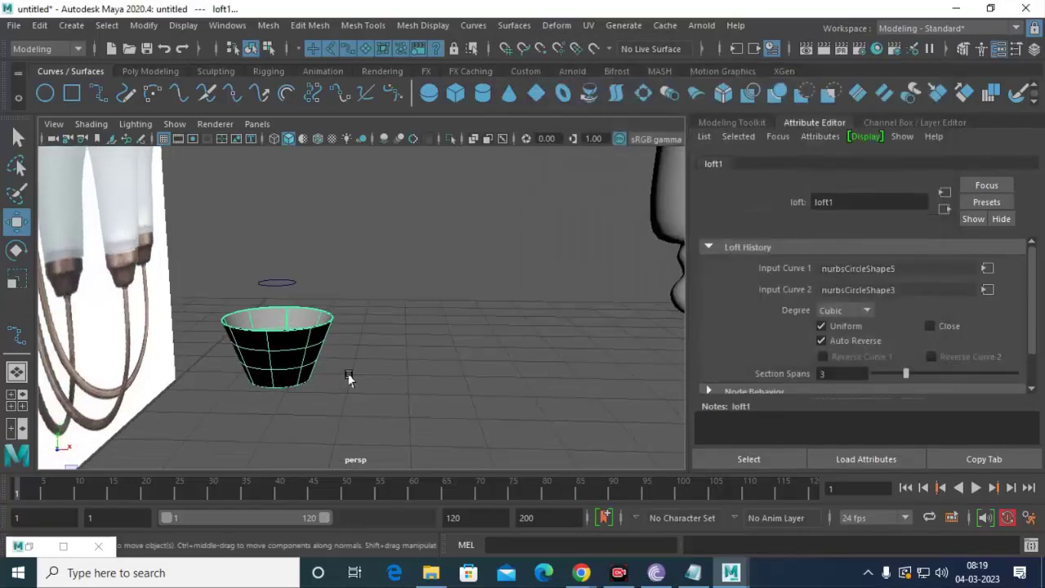
left_click(287, 326)
left_click(280, 283)
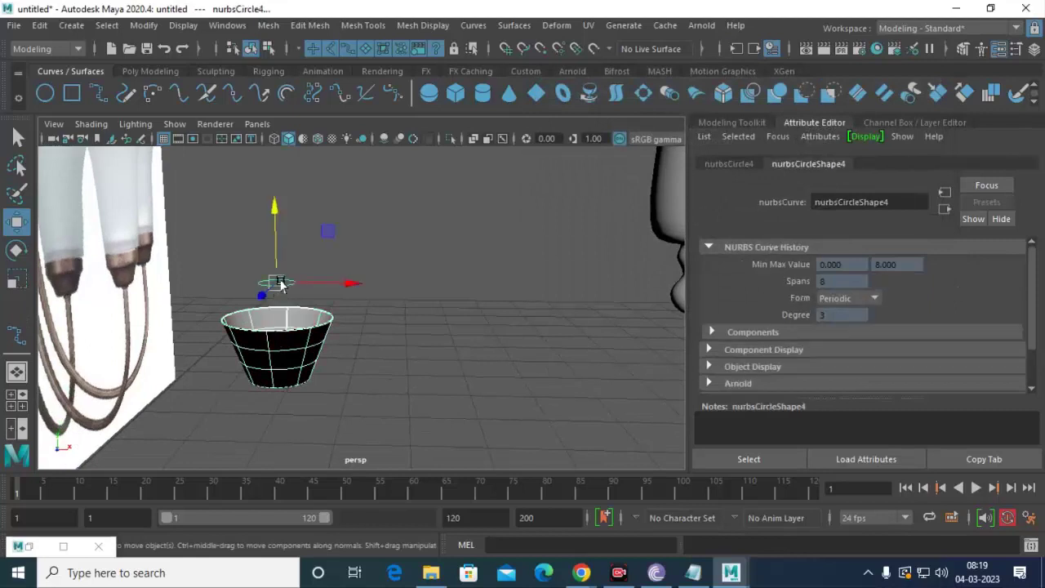
key("g")
key("ctrl+z")
Try a loft from the bottom circle to the small top circle, then undo it.
left_click(277, 398)
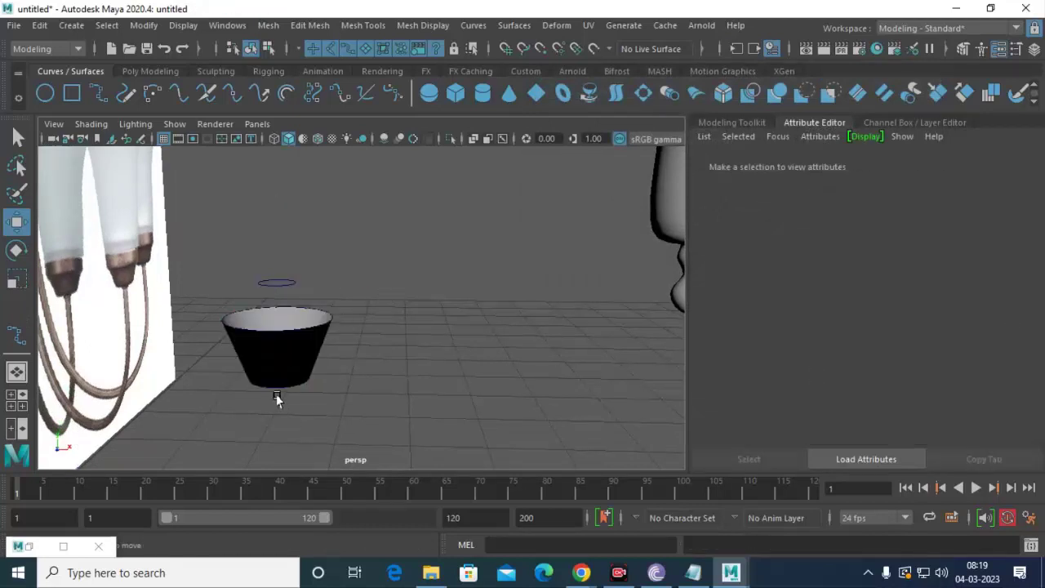
left_click(280, 390)
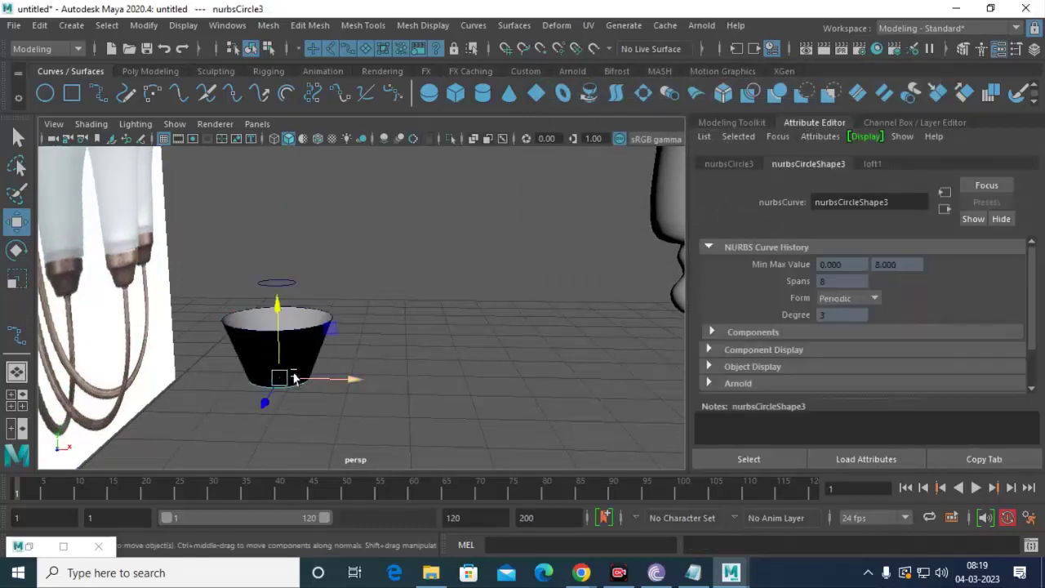
left_click(289, 282)
key("g")
key("ctrl+z")
Loft between the rim circle and the small upper circle.
left_click(366, 272)
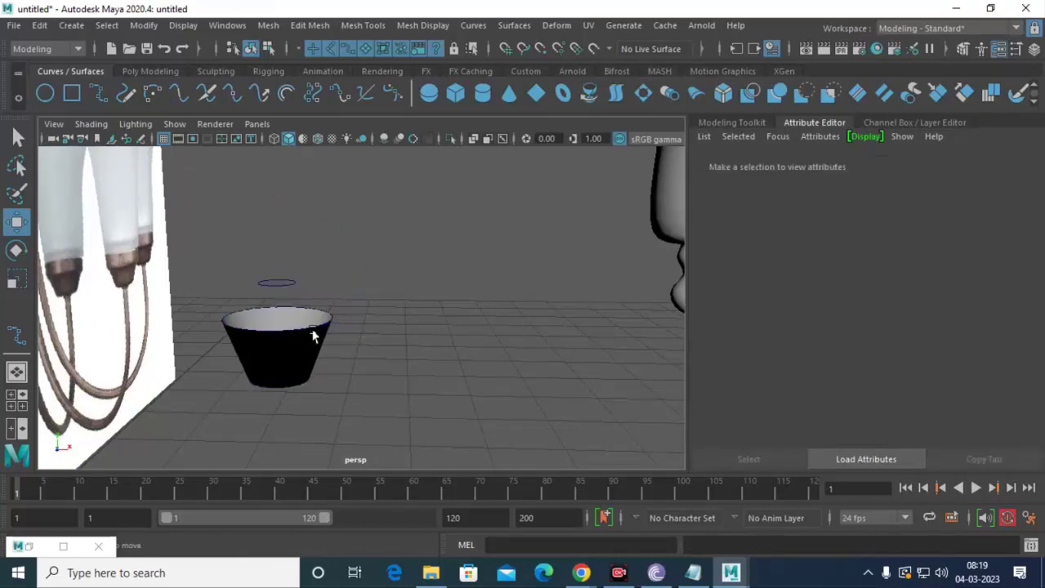
left_click(312, 329)
left_click(295, 280)
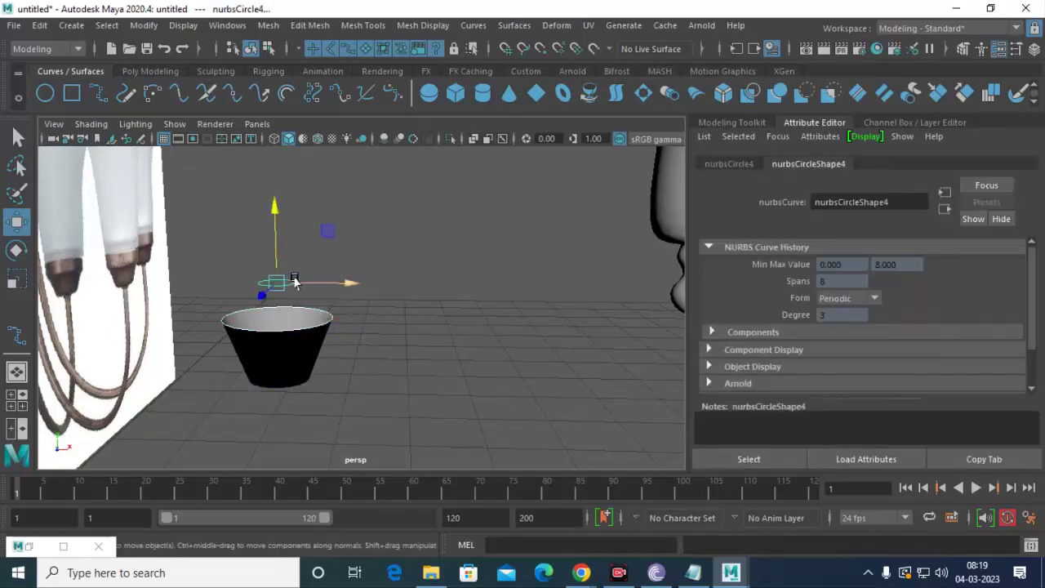
key("g")
mouse_move(374, 339)
left_mouse_down("alt")
mouse_move(365, 329)
mouse_move(329, 338)
mouse_move(370, 326)
left_mouse_up("alt")
left_click(369, 327)
Undo the trial lofts and delete the remaining profile circles.
key("ctrl+z")
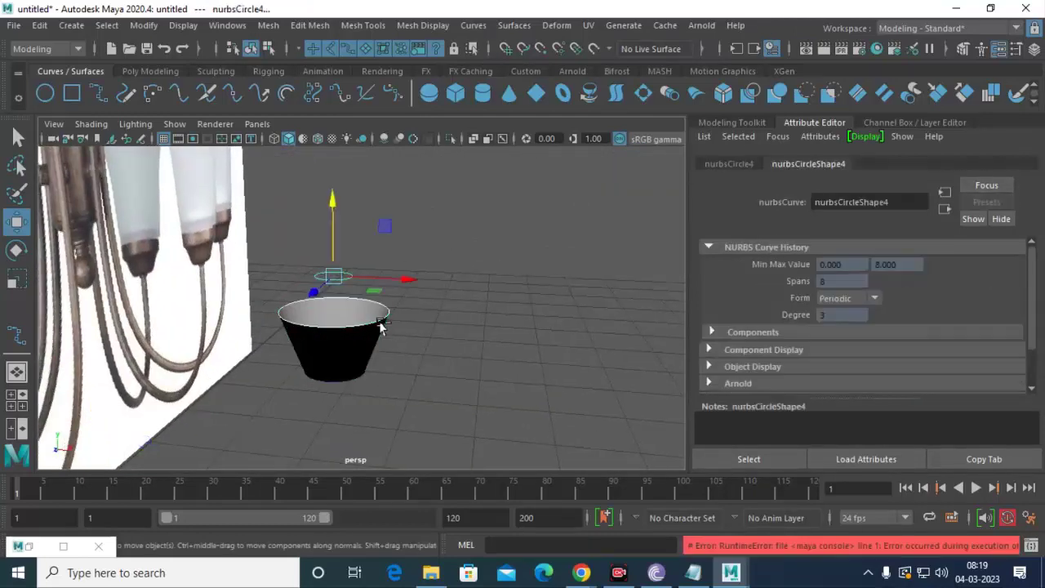
key("ctrl+z")
key("ctrl+z")
key("ctrl+z")
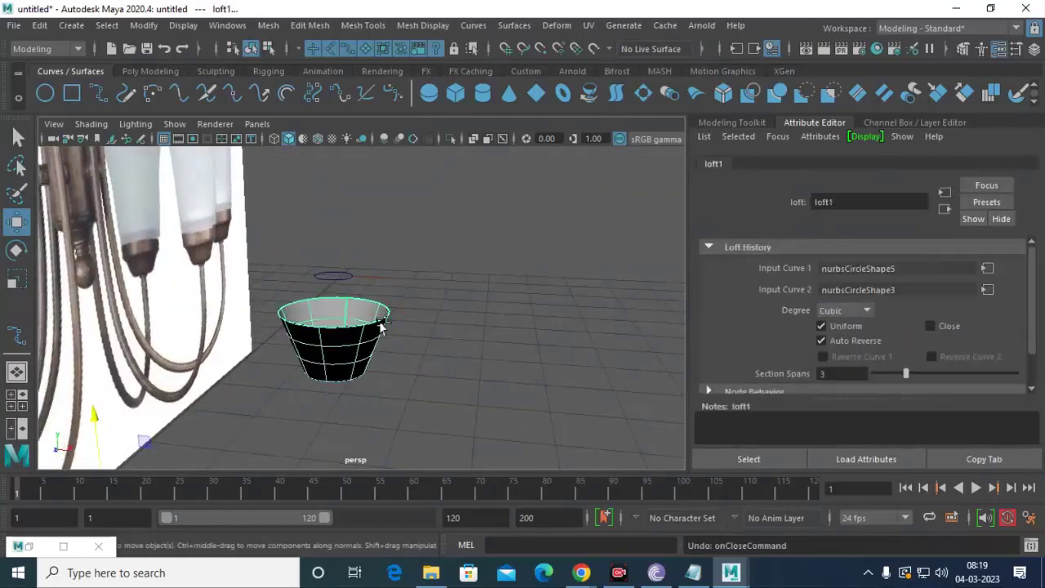
key("ctrl+z")
key("ctrl+z")
key("ctrl+z")
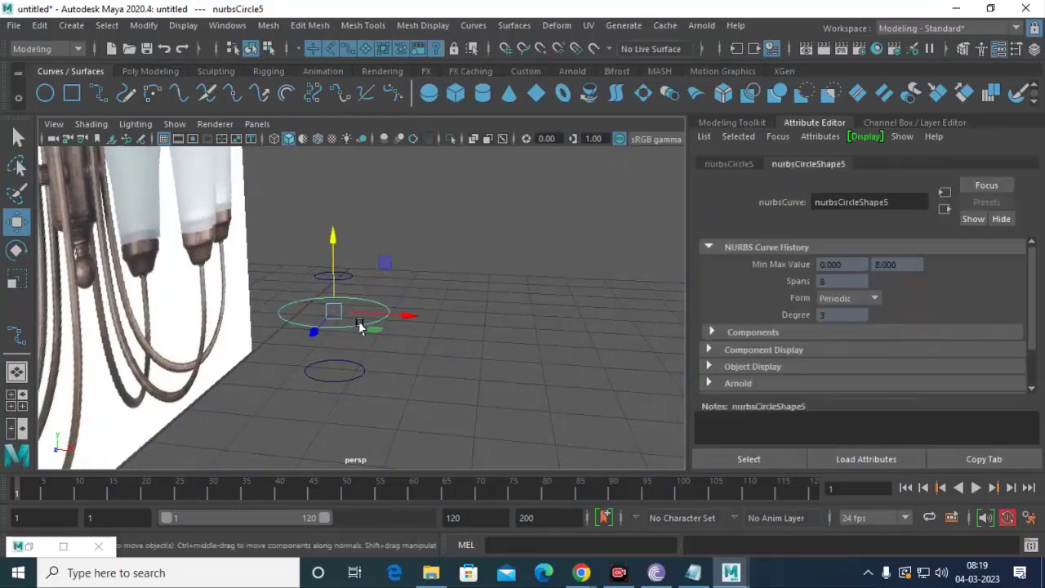
key("ctrl+z")
left_click_drag(298, 246, 406, 435)
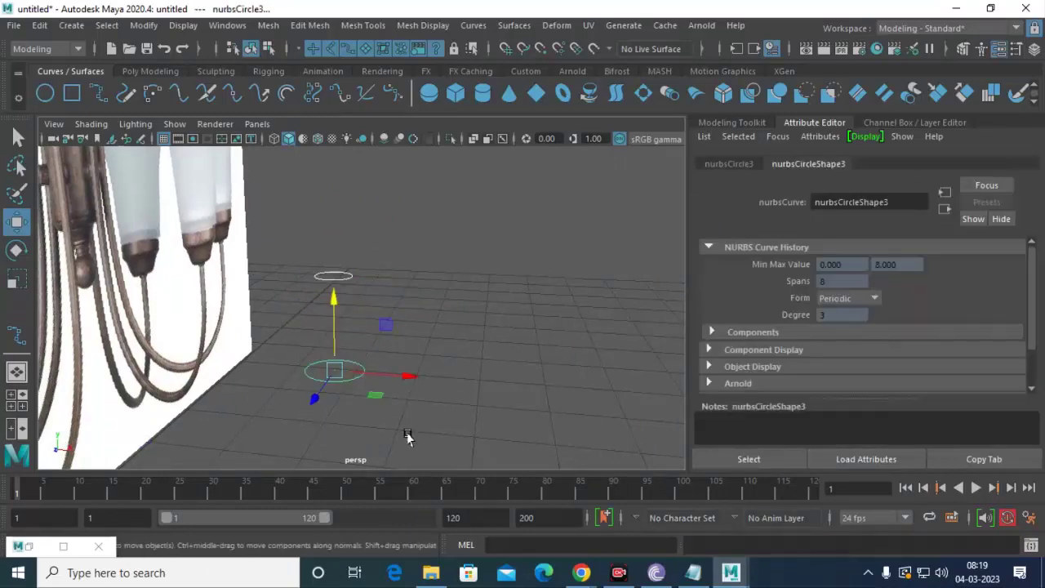
key("Delete")
mouse_move(445, 397)
left_mouse_down("alt")
mouse_move(354, 378)
mouse_move(401, 256)
mouse_move(501, 315)
mouse_move(445, 283)
mouse_move(282, 310)
mouse_move(308, 314)
left_mouse_up("alt")
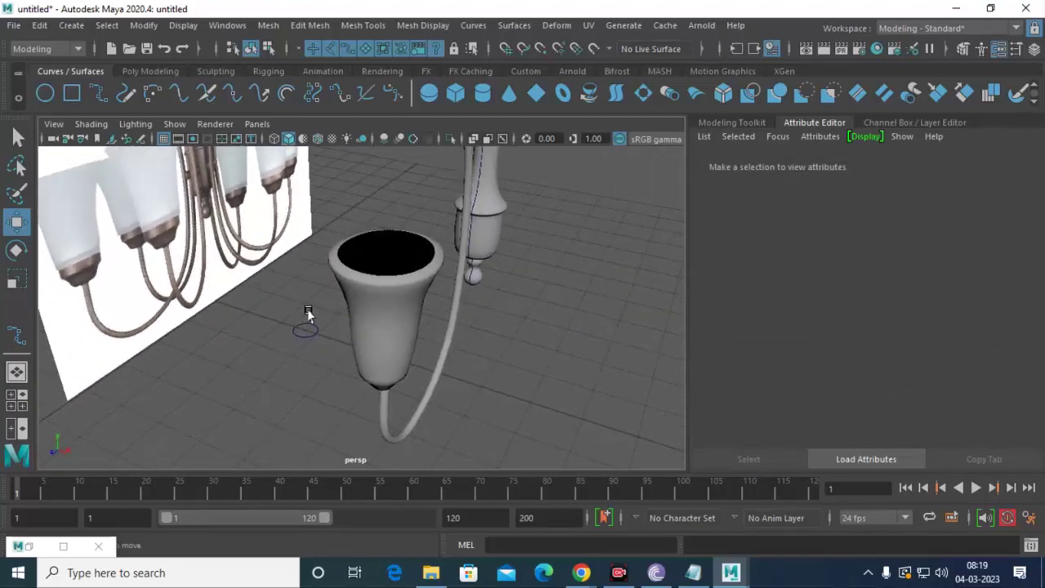
Add a tiny NURBS circle to the right and frame it in the side view.
left_click(45, 93)
left_click_drag(275, 322, 586, 431)
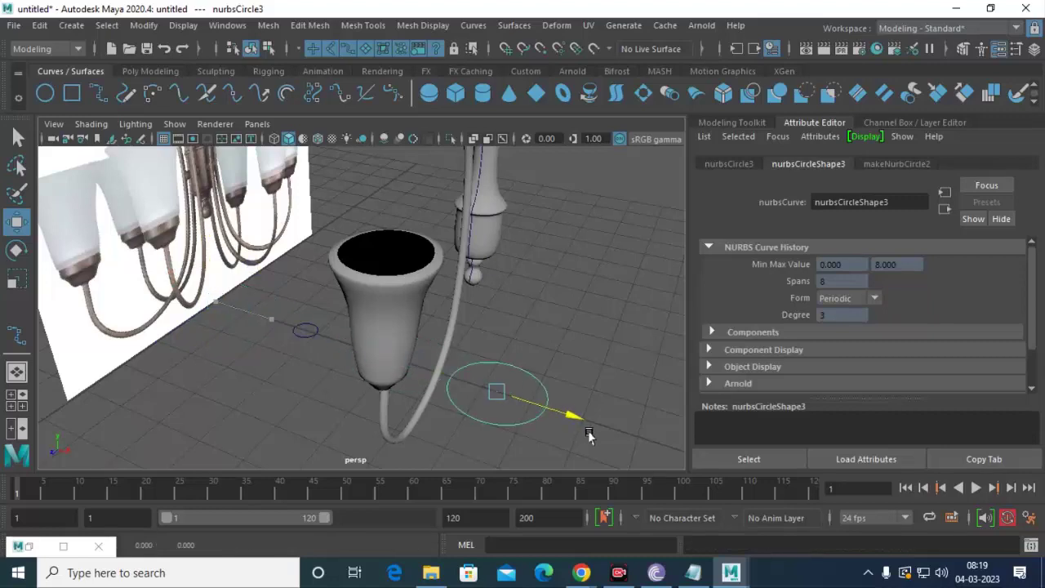
key("r")
left_click_drag(487, 388, 420, 343)
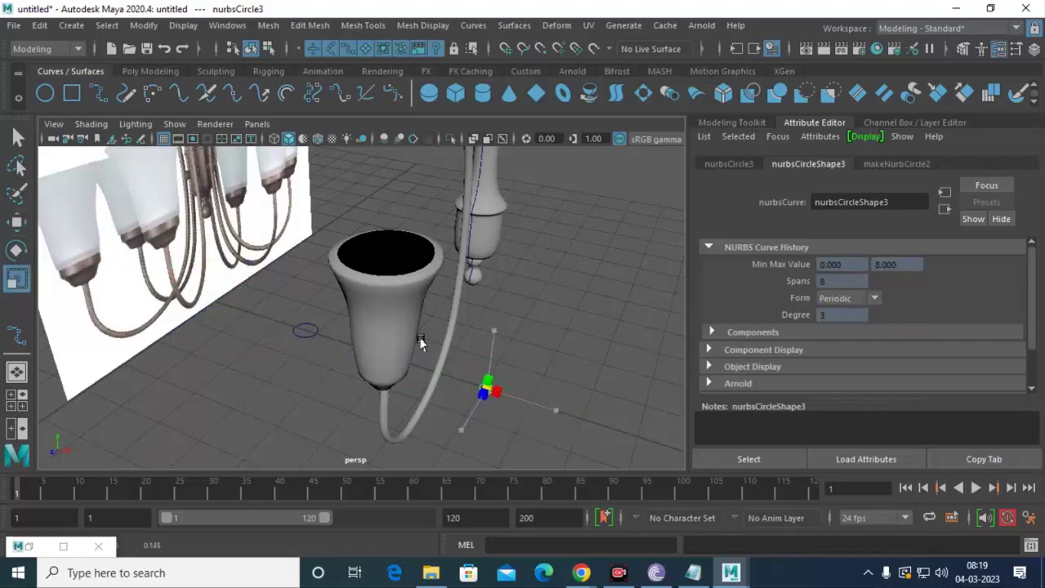
key("w")
key("space")
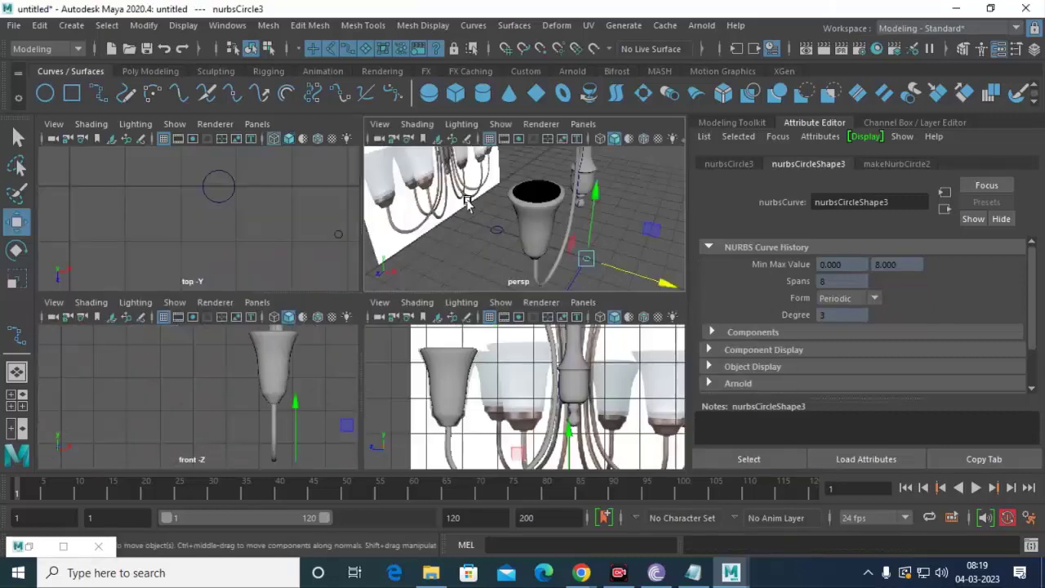
key("space")
middle_click_drag(593, 381, 466, 220, "alt")
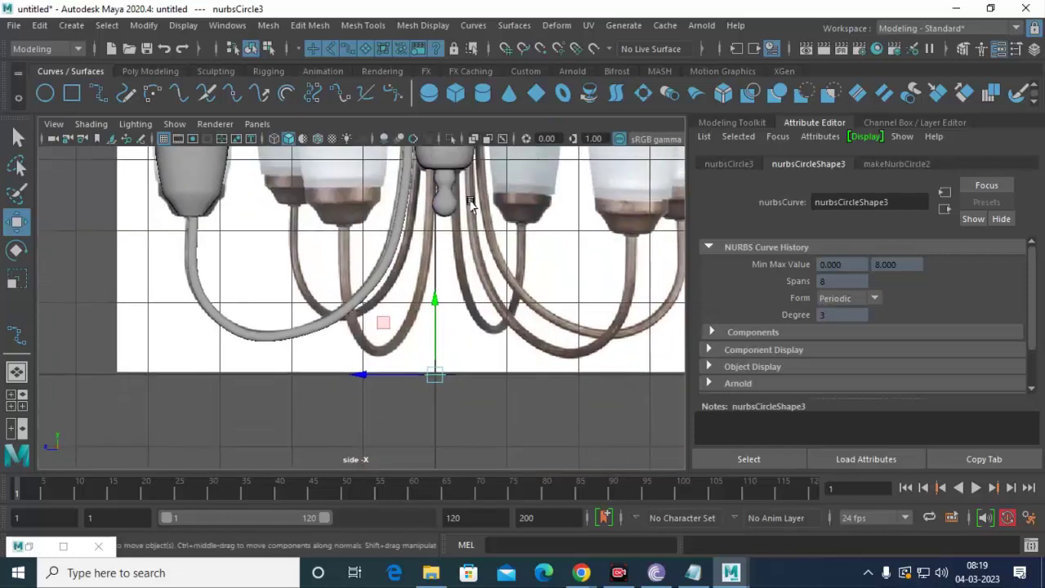
Tilt the circle edge-on in the side view; a duplicate is undone.
key("e")
mouse_move(475, 318)
left_mouse_down()
mouse_move(506, 469)
mouse_move(420, 356)
mouse_move(456, 404)
left_mouse_up()
key("w")
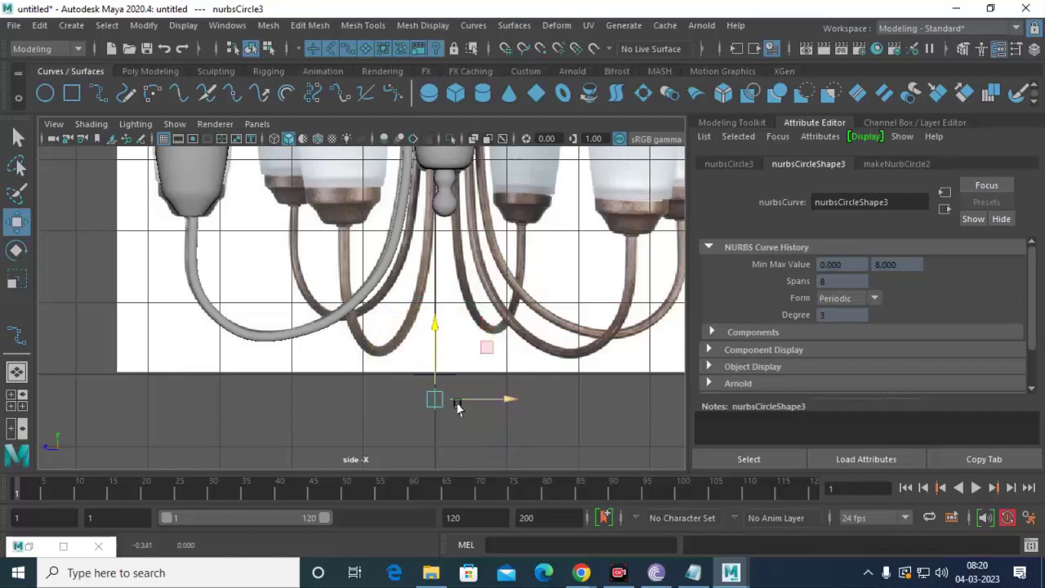
key("r")
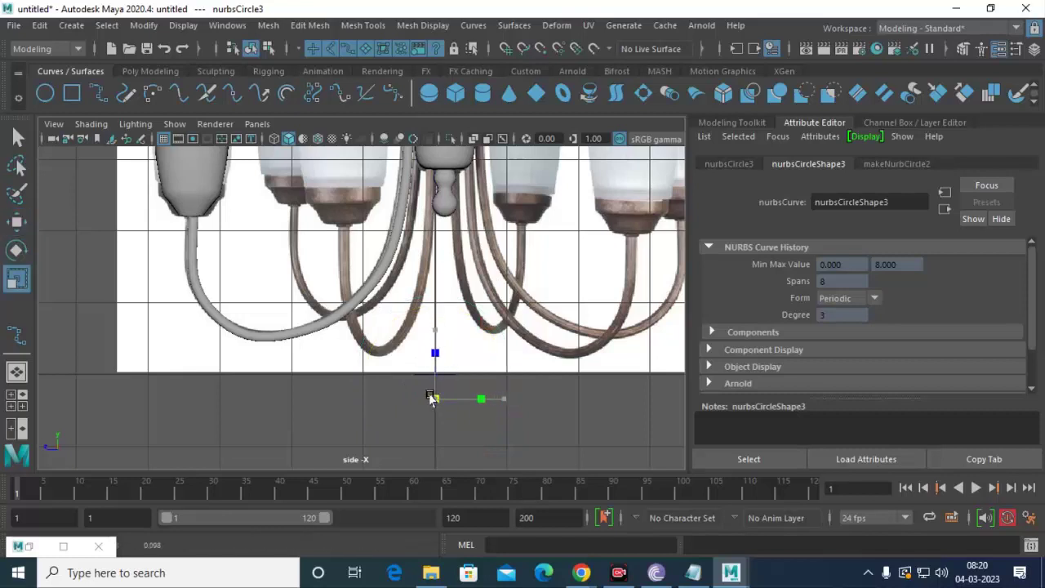
key("w")
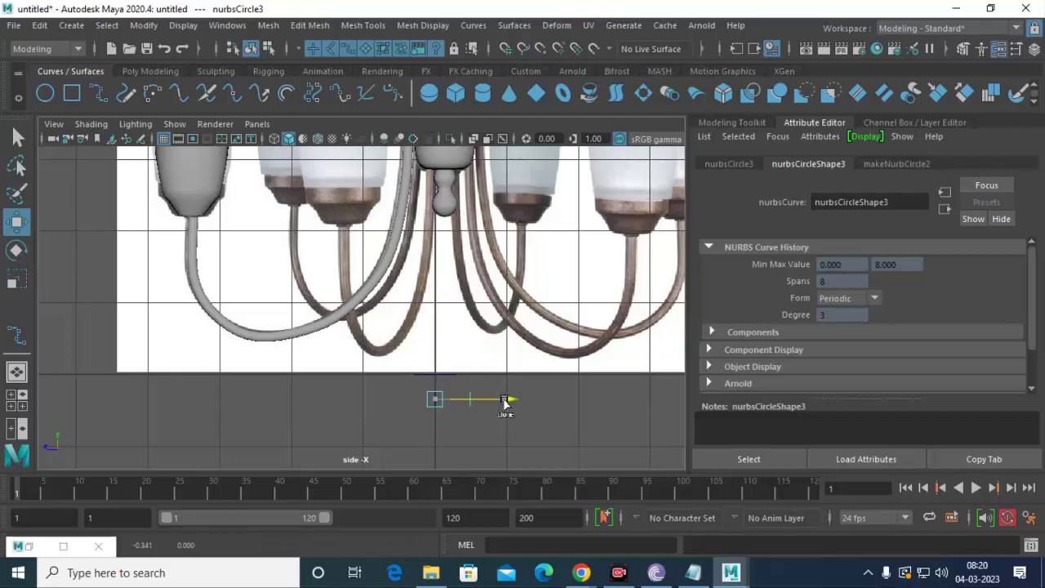
key("ctrl+d")
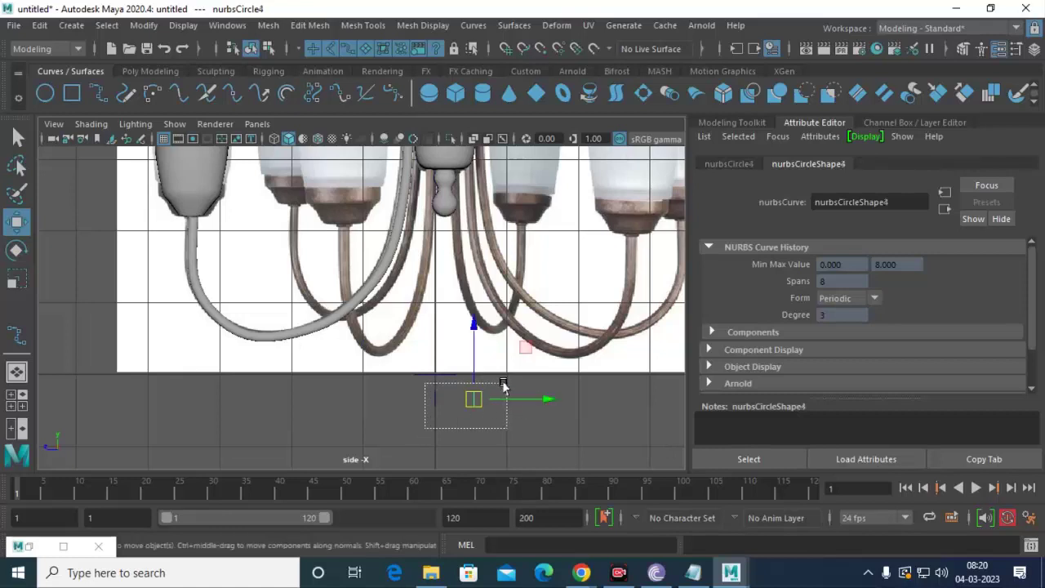
key("ctrl+z")
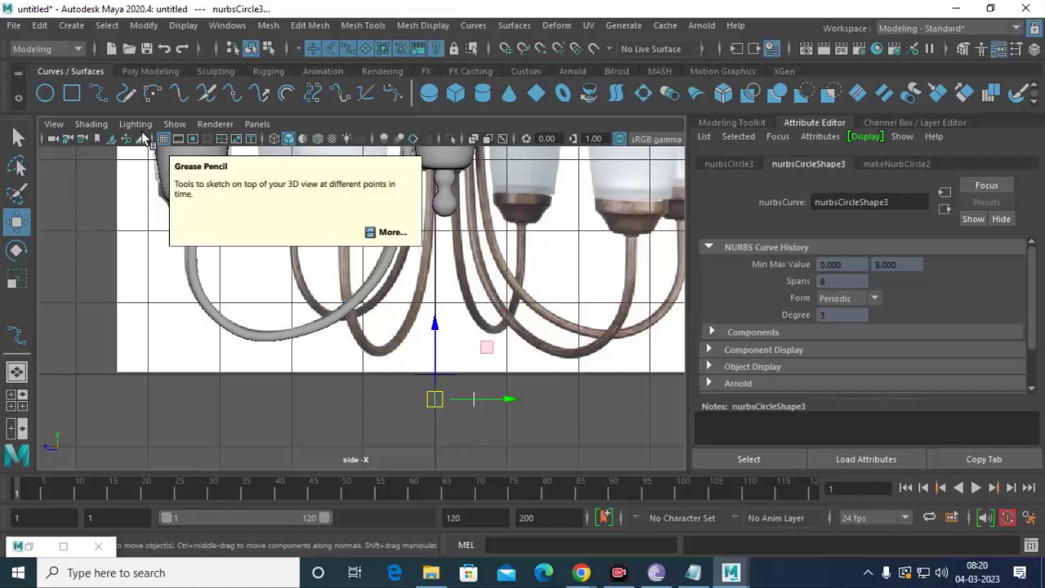
Loft a surface between the two circles and center its pivot.
left_click(514, 25)
left_click(549, 62)
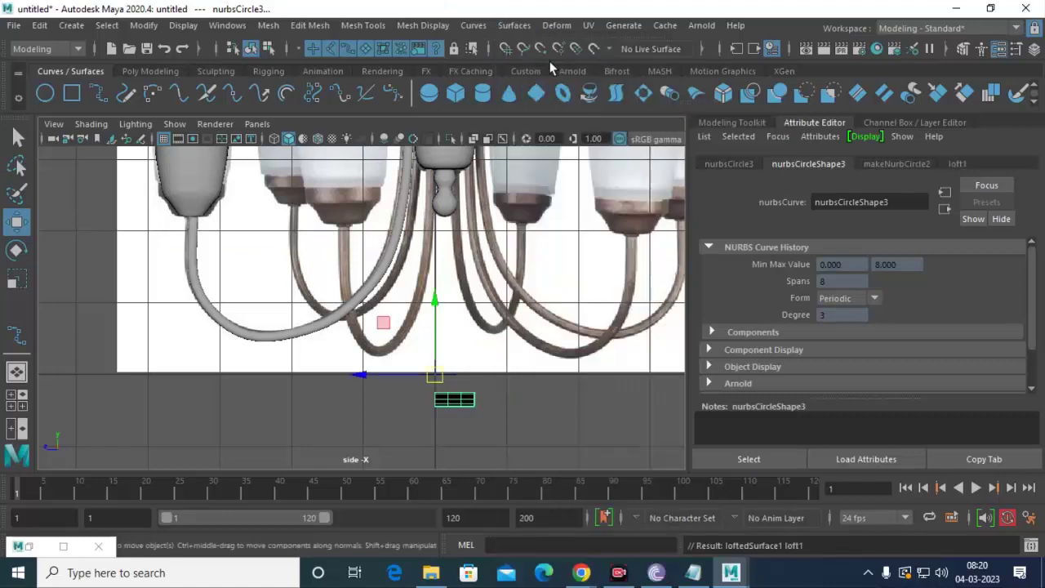
left_click(143, 25)
left_click(227, 134)
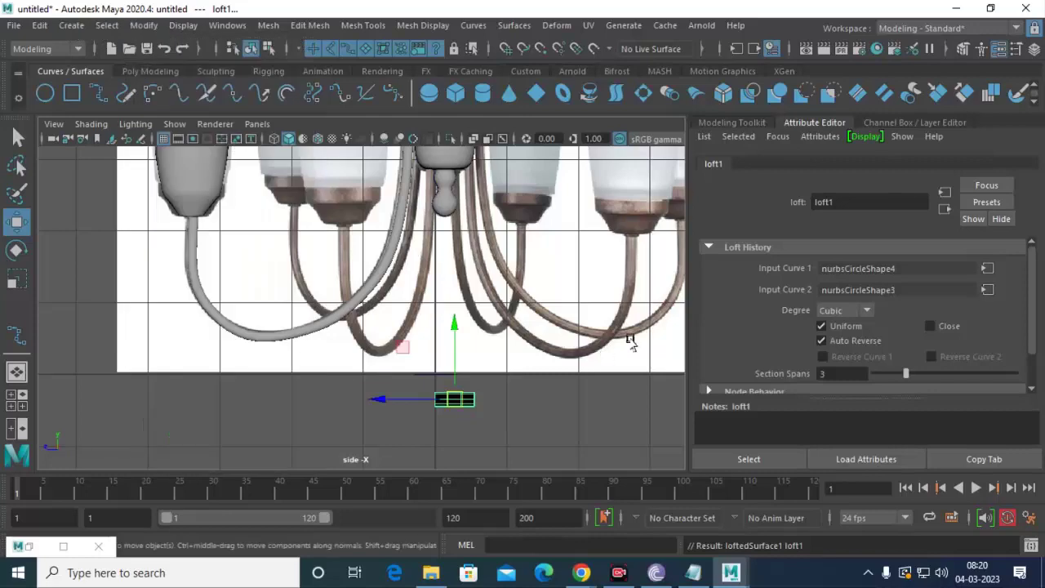
Reverse the loft's surface direction and raise the piece in the perspective view.
left_click(514, 25)
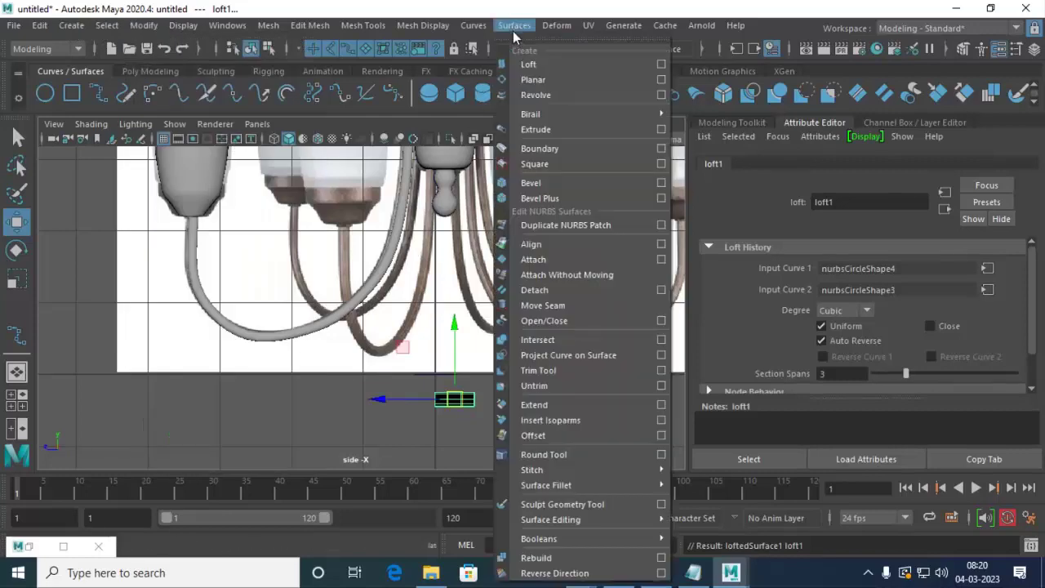
left_click(571, 570)
key("space")
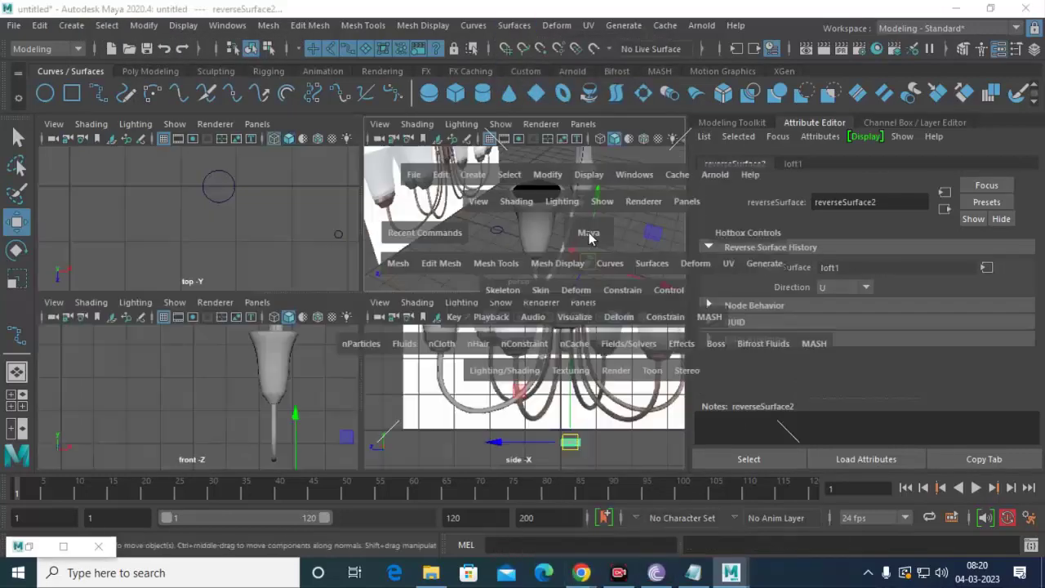
key("space")
mouse_move(489, 380)
left_mouse_down("alt")
mouse_move(419, 366)
mouse_move(463, 231)
mouse_move(463, 196)
mouse_move(430, 333)
mouse_move(504, 266)
mouse_move(517, 272)
left_mouse_up("alt")
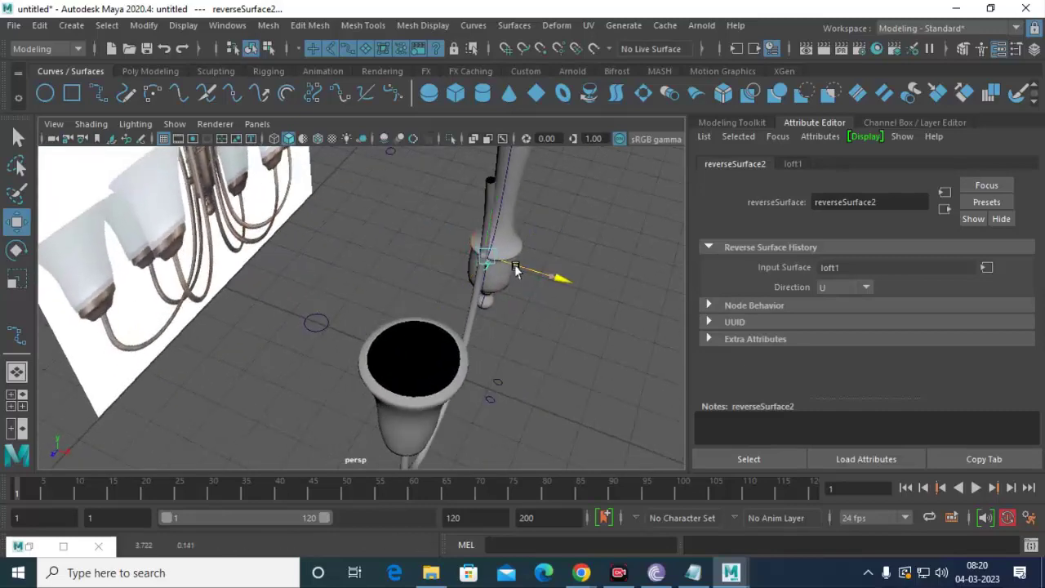
Scale the lofted piece on the stem down slightly.
right_click_drag(514, 272, 566, 366, "alt")
mouse_move(566, 367)
left_mouse_down("alt")
mouse_move(460, 288)
mouse_move(399, 305)
left_mouse_up("alt")
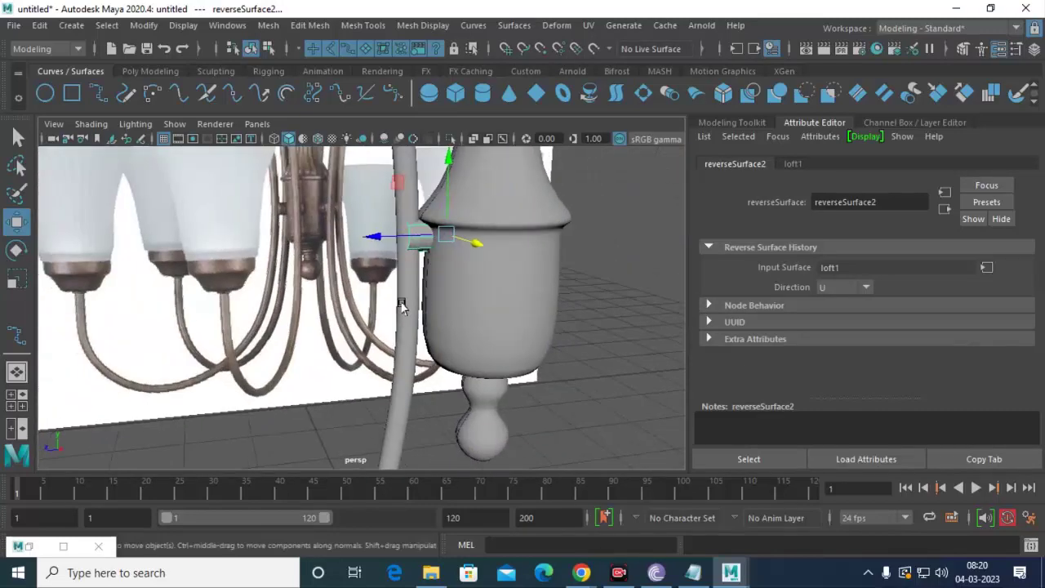
key("r")
mouse_move(446, 235)
left_mouse_down()
mouse_move(429, 229)
mouse_move(384, 291)
mouse_move(367, 286)
mouse_move(482, 303)
mouse_move(547, 350)
mouse_move(368, 420)
left_mouse_up()
key("w")
Select the lofted stem piece, the curved tube and the cup together.
left_click(424, 416)
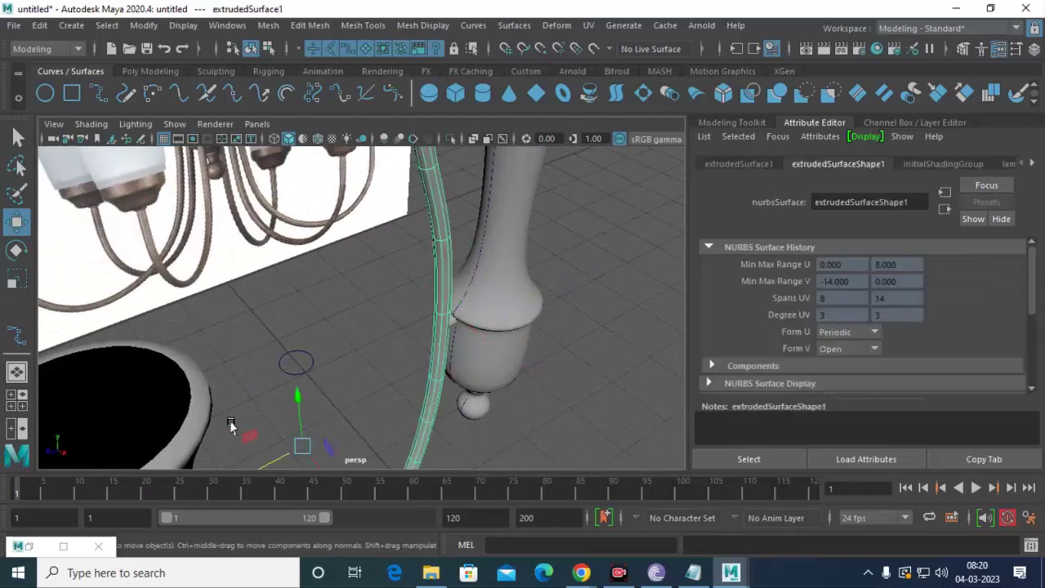
left_click(183, 404)
mouse_move(473, 319)
left_mouse_down("alt")
mouse_move(453, 349)
mouse_move(478, 306)
mouse_move(531, 392)
left_mouse_up("alt")
left_click(365, 369)
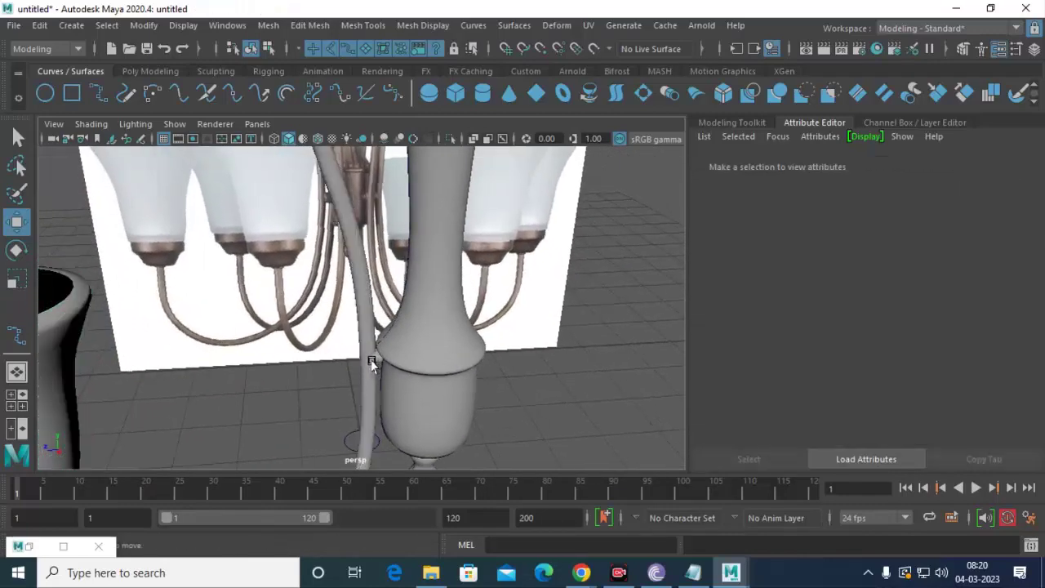
left_click(371, 363)
mouse_move(368, 357)
left_mouse_down("alt")
mouse_move(463, 327)
mouse_move(475, 341)
mouse_move(457, 327)
left_mouse_up("alt")
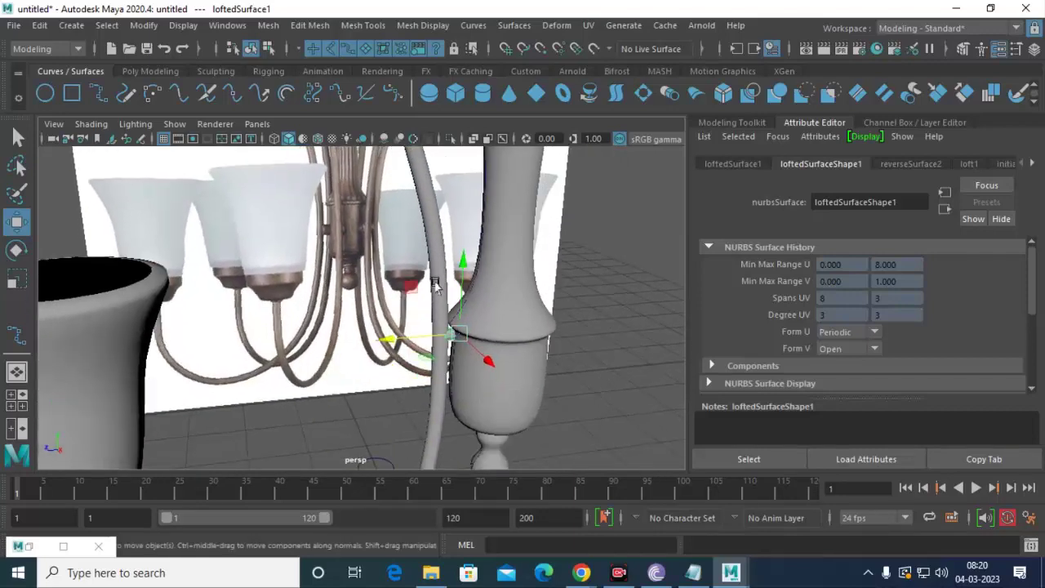
left_click(433, 280)
left_click(113, 369)
mouse_move(112, 369)
left_mouse_down("alt")
mouse_move(512, 388)
mouse_move(506, 376)
mouse_move(454, 392)
left_mouse_up("alt")
Attempt Mesh > Combine on the selected pieces, then clear the selection.
left_click(268, 25)
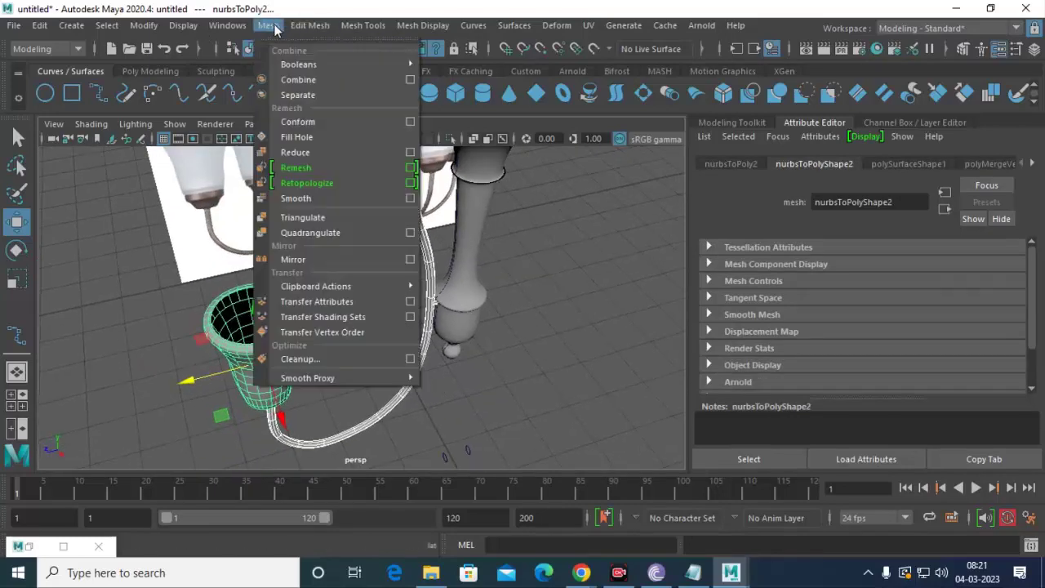
left_click(309, 81)
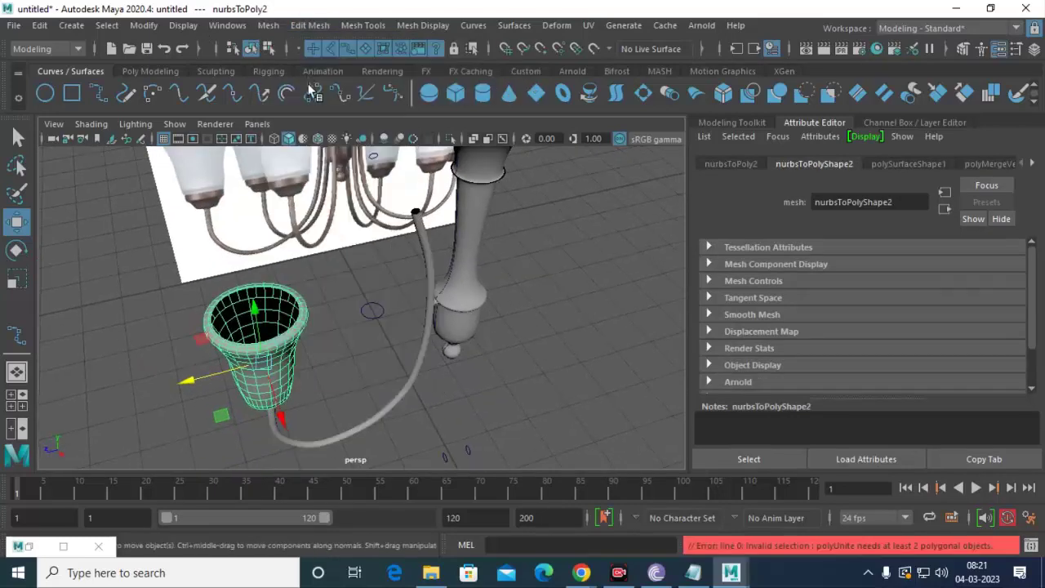
left_click(528, 341)
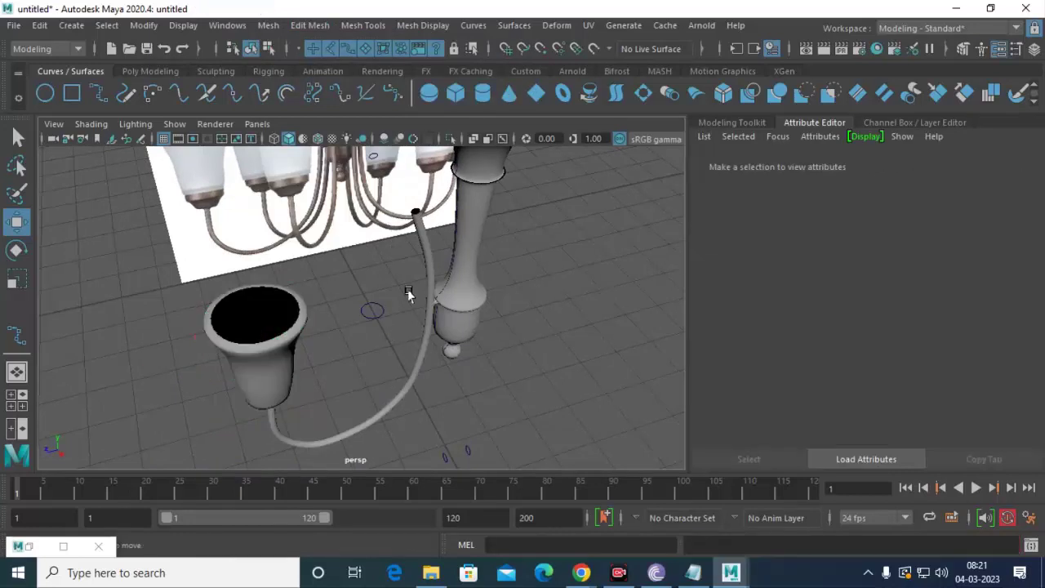
Select only the curved arm tube and nudge it left and up toward the cup.
left_click(419, 238)
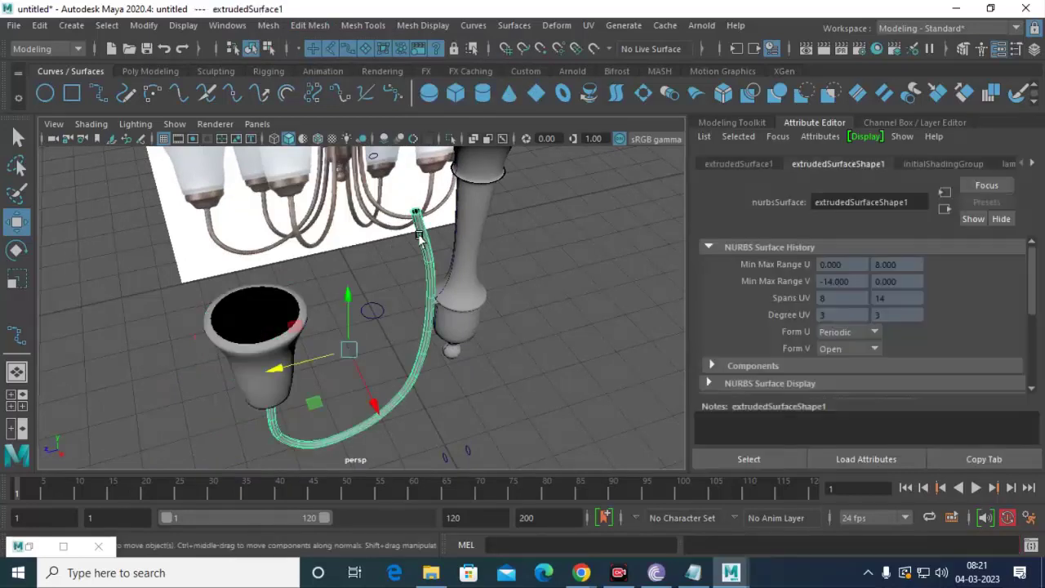
left_click(247, 359)
left_click(400, 282)
left_click(421, 249)
left_click_drag(371, 408, 365, 382)
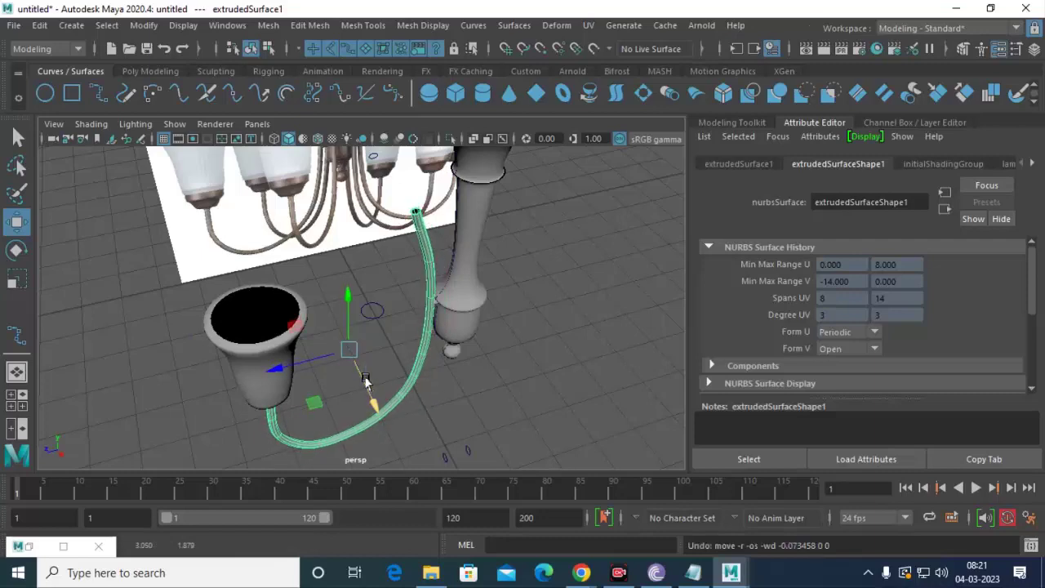
mouse_move(416, 263)
left_mouse_down("alt")
mouse_move(547, 310)
mouse_move(469, 242)
mouse_move(523, 326)
mouse_move(531, 233)
mouse_move(543, 231)
mouse_move(450, 240)
mouse_move(430, 190)
left_mouse_up("alt")
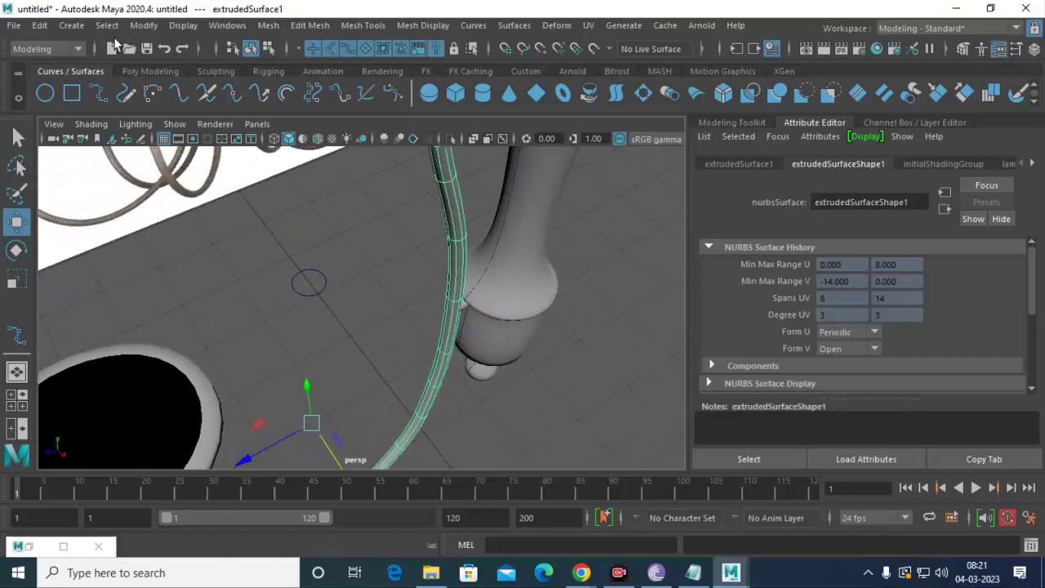
Convert the curved tube from NURBS to a subdivision surface and reselect it in Object Mode.
left_click(143, 26)
mouse_move(188, 396)
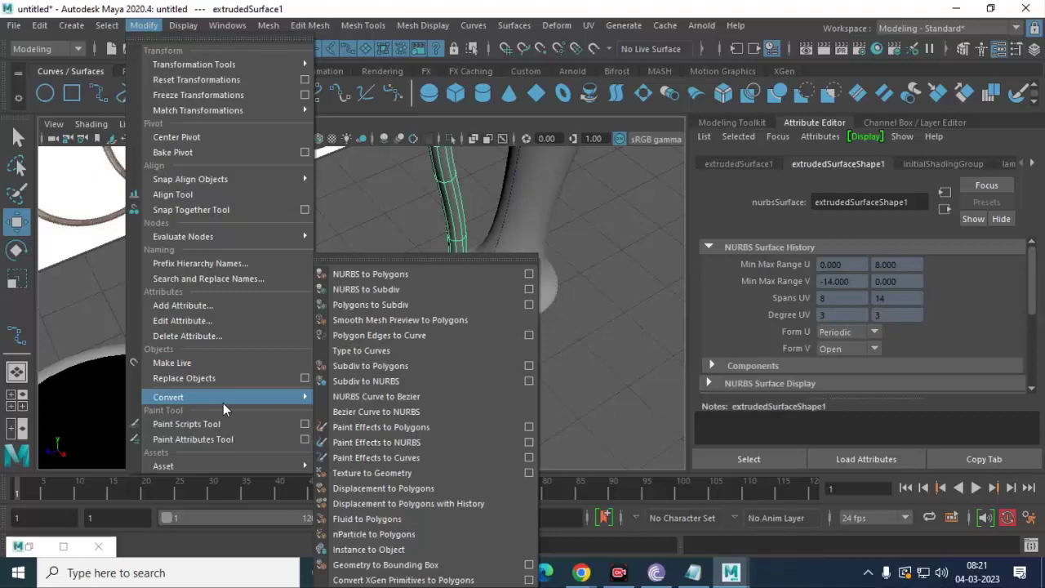
left_click(472, 282)
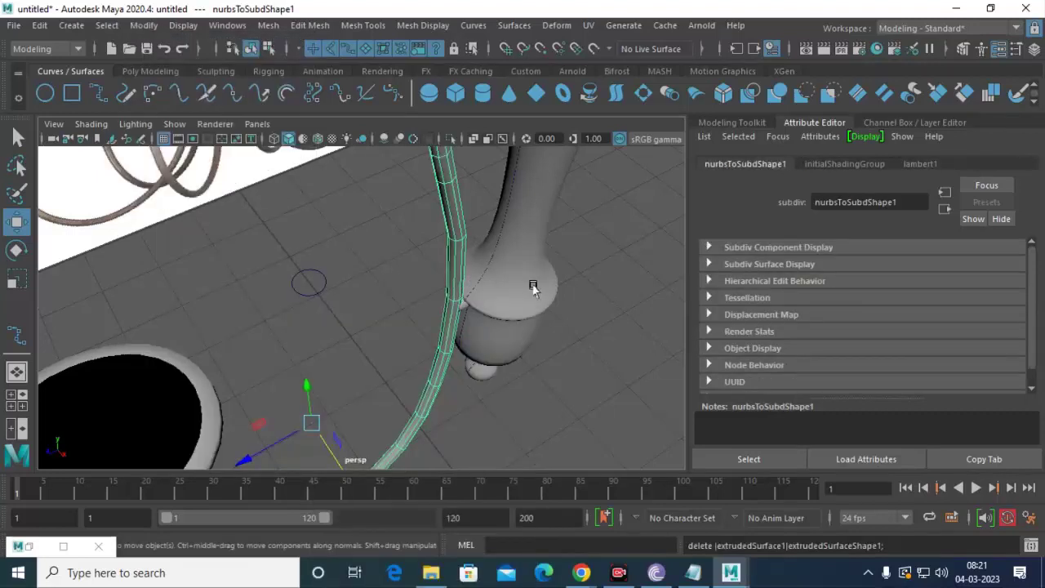
scroll(457, 198, "down", 3)
right_click(475, 325)
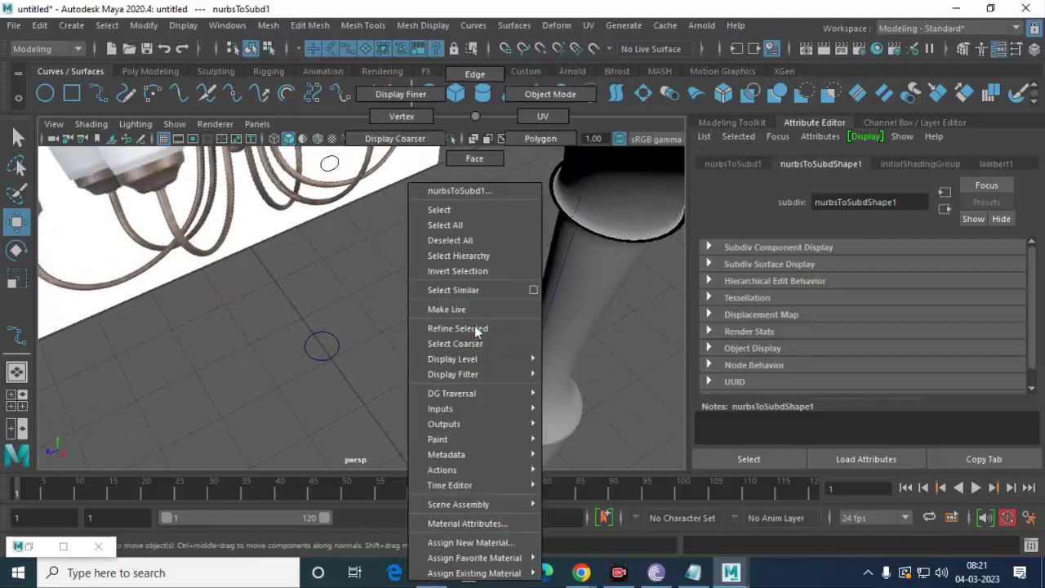
left_click(369, 122)
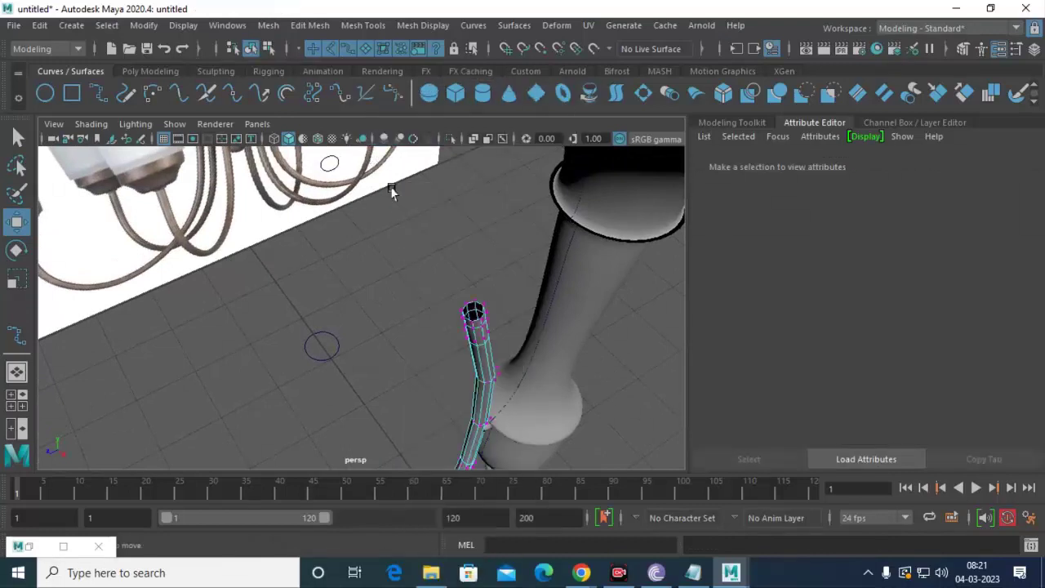
right_click(462, 306)
left_click(490, 89)
left_click(463, 338)
left_click(482, 325)
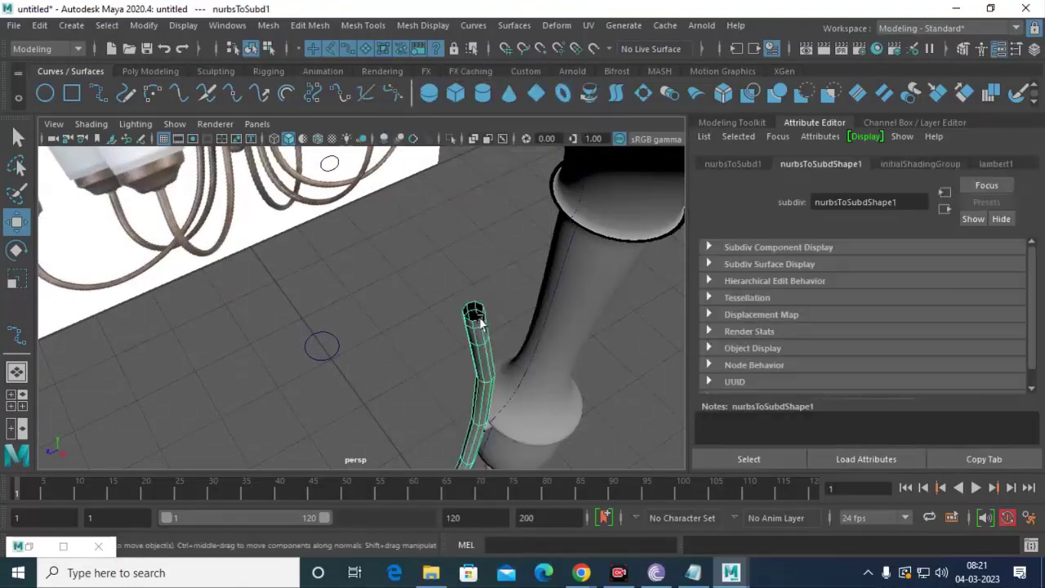
left_click_drag(496, 329, 460, 245, "alt")
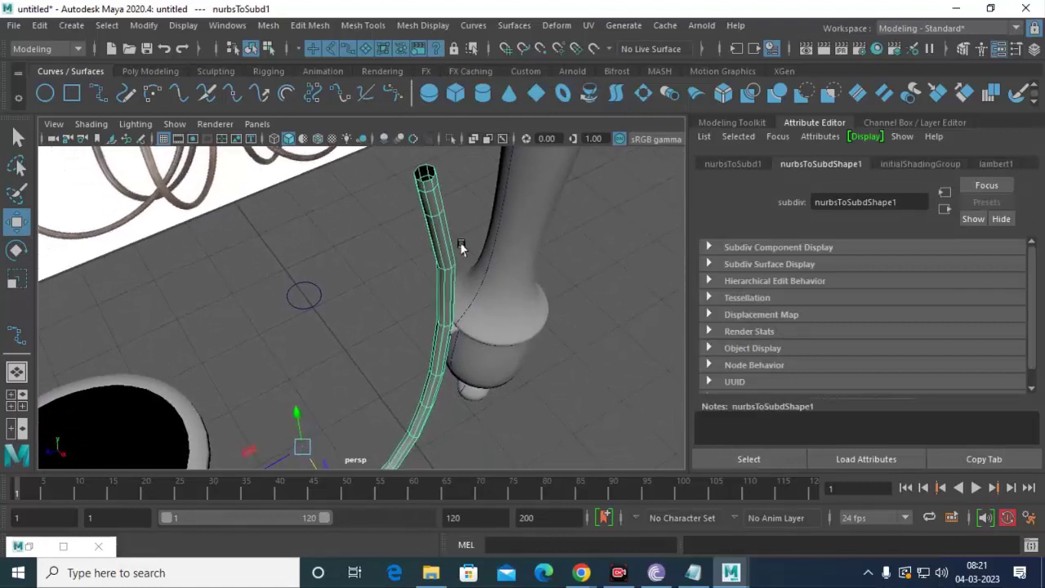
Convert the subdivision tube to a polygon mesh.
left_click(143, 25)
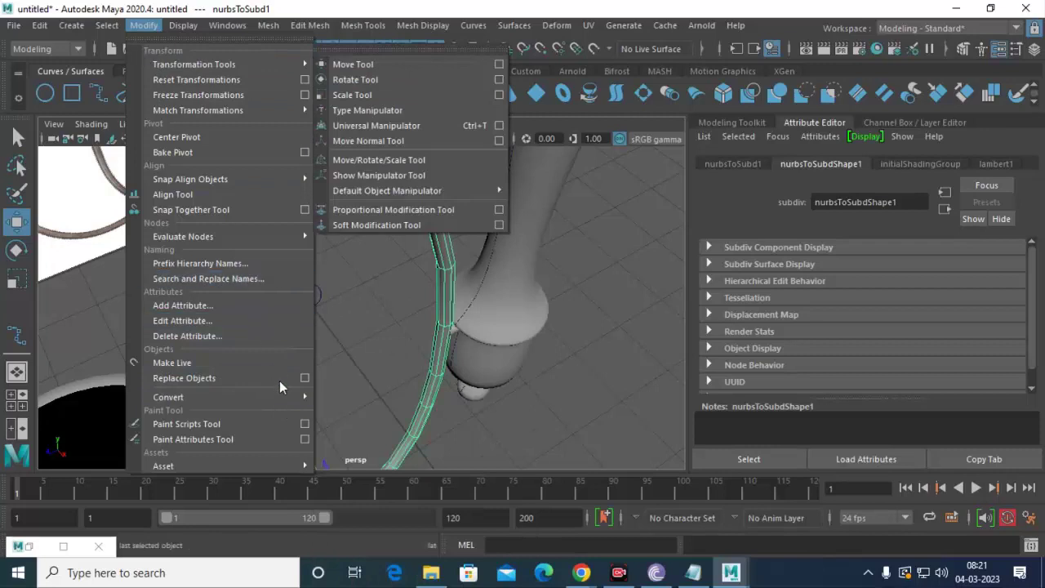
mouse_move(168, 397)
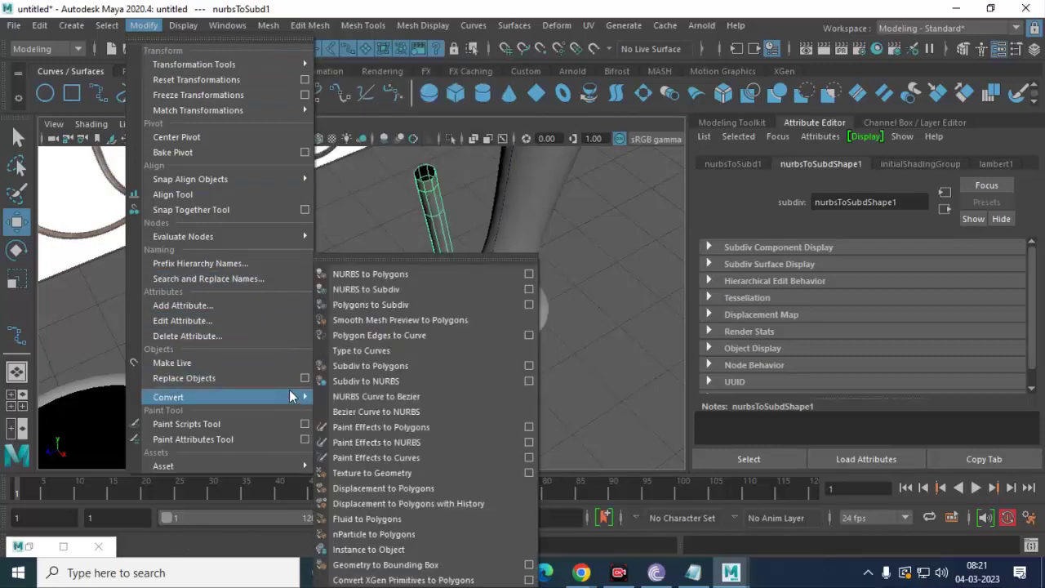
left_click(459, 366)
left_click(430, 218)
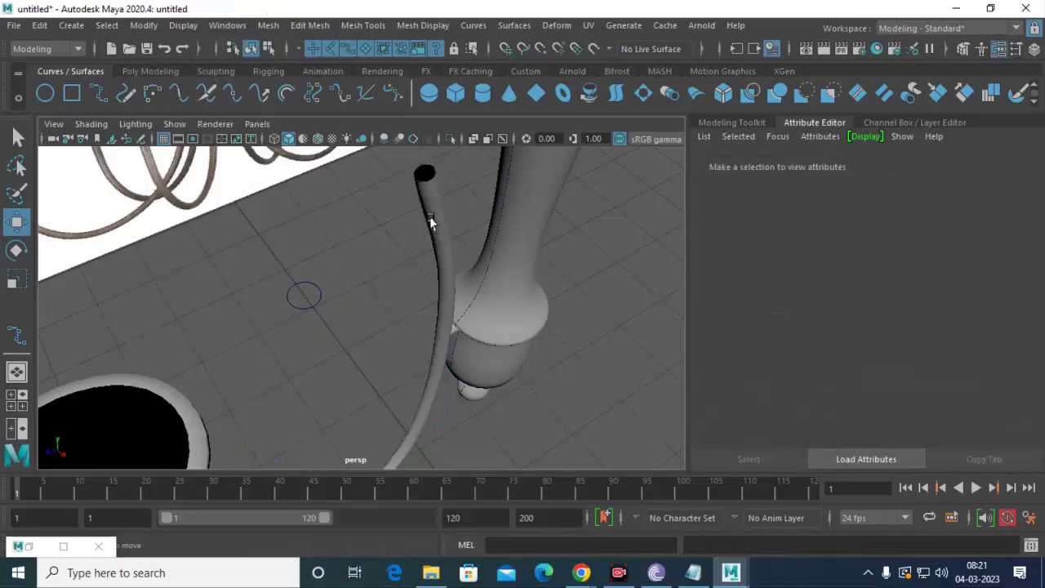
left_click(437, 212)
left_click_drag(435, 293, 414, 238, "alt")
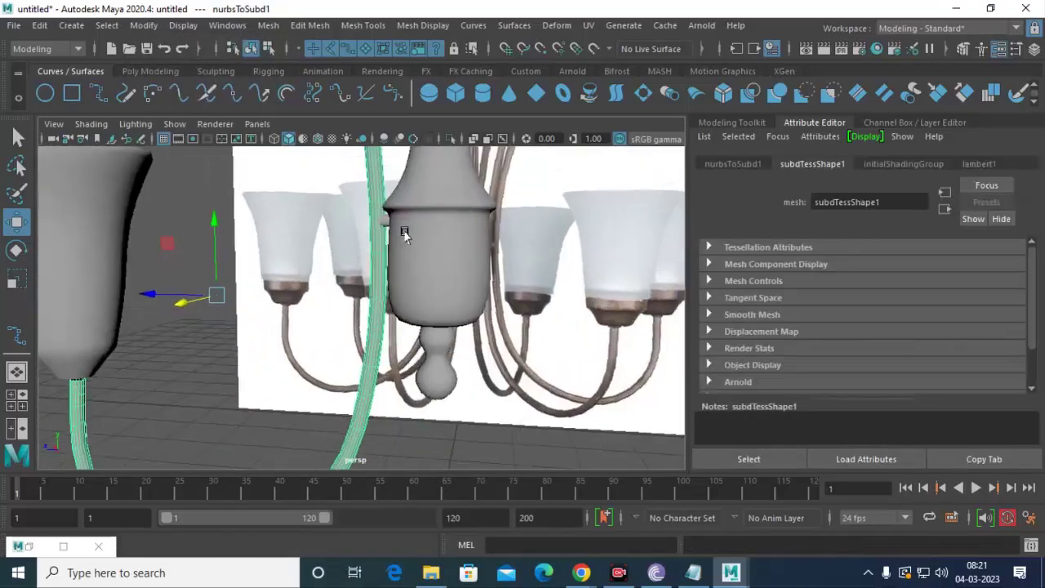
Orbit to the tube's open top and select the polygon arm tube.
right_click(437, 196)
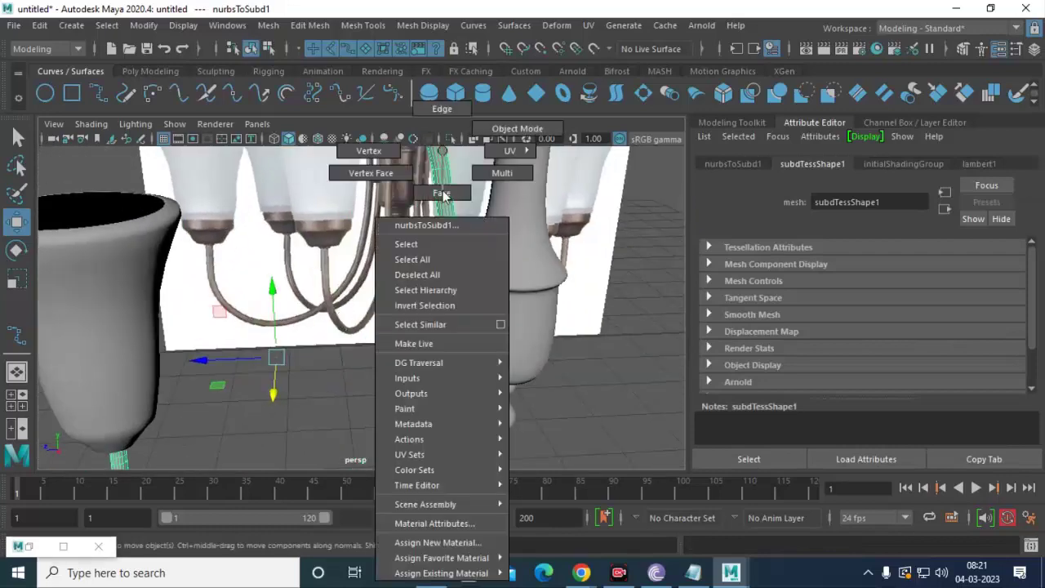
left_click_drag(447, 196, 261, 297, "alt")
left_click(223, 299)
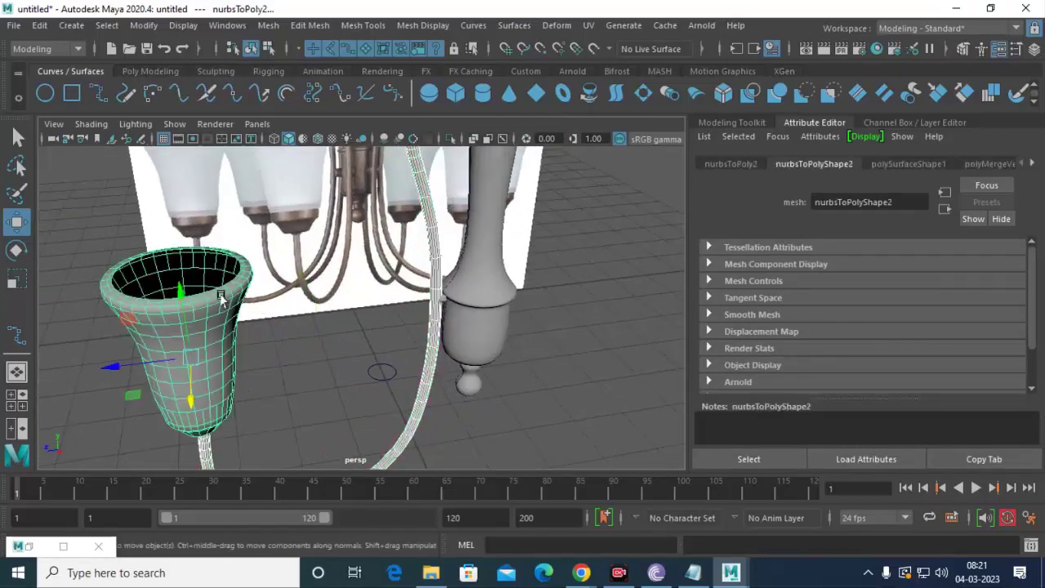
mouse_move(415, 251)
left_mouse_down("alt")
mouse_move(440, 335)
mouse_move(345, 327)
left_mouse_up("alt")
left_click(346, 327)
scroll(401, 366, "up", 3)
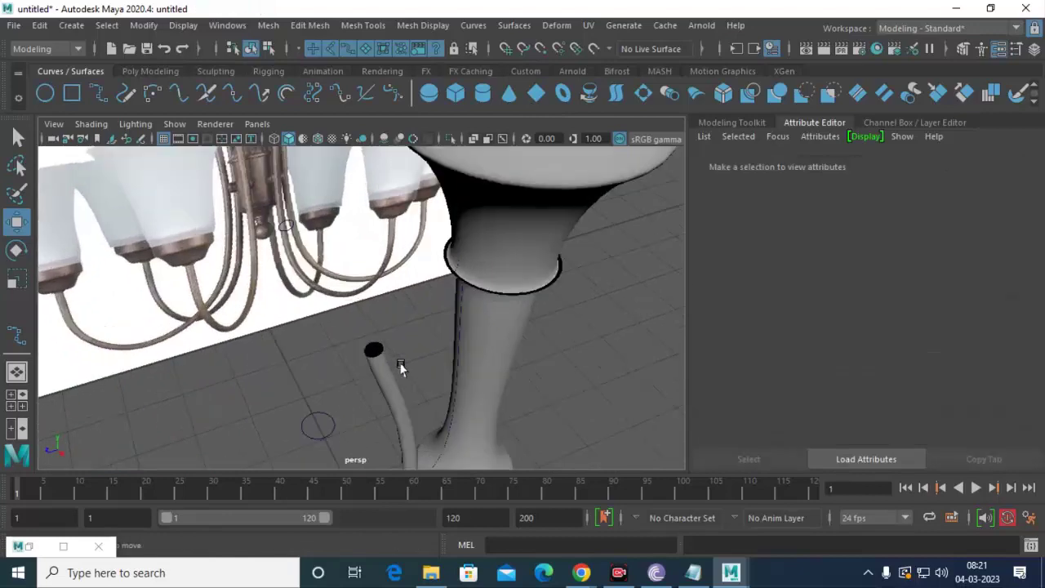
scroll(401, 366, "up", 2)
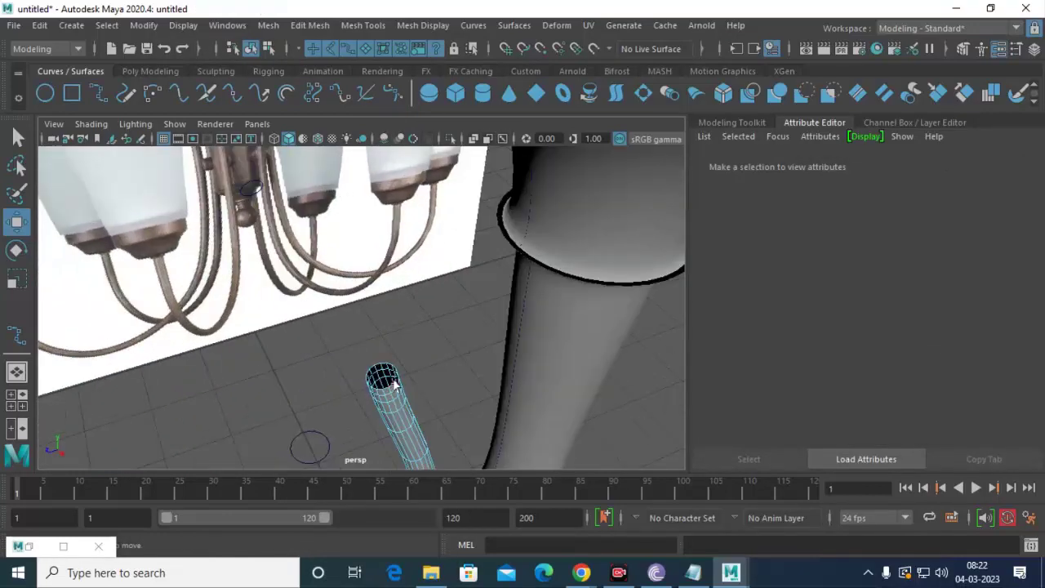
left_click_drag(397, 387, 437, 430, "alt")
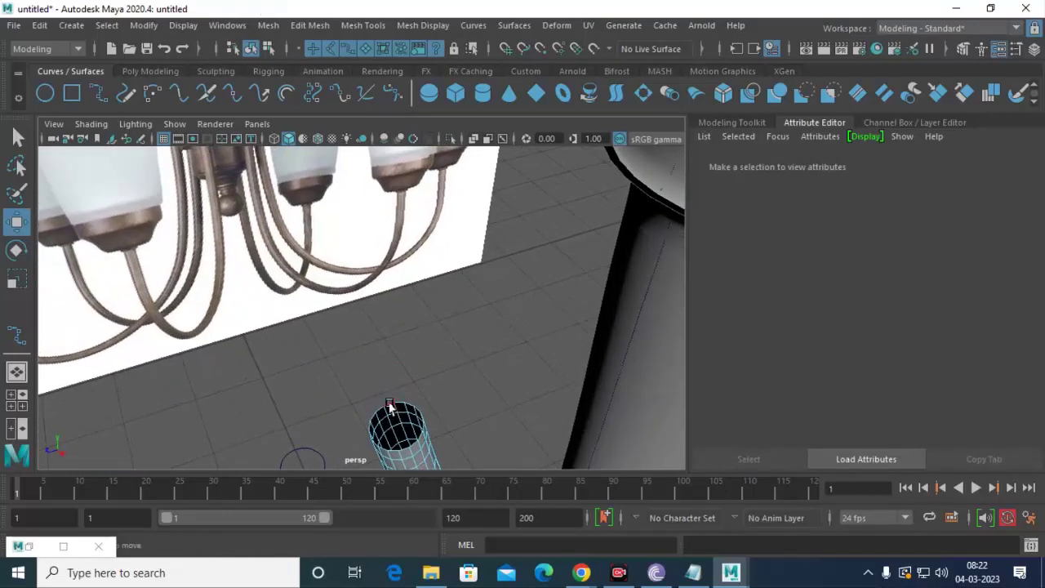
left_click(389, 406)
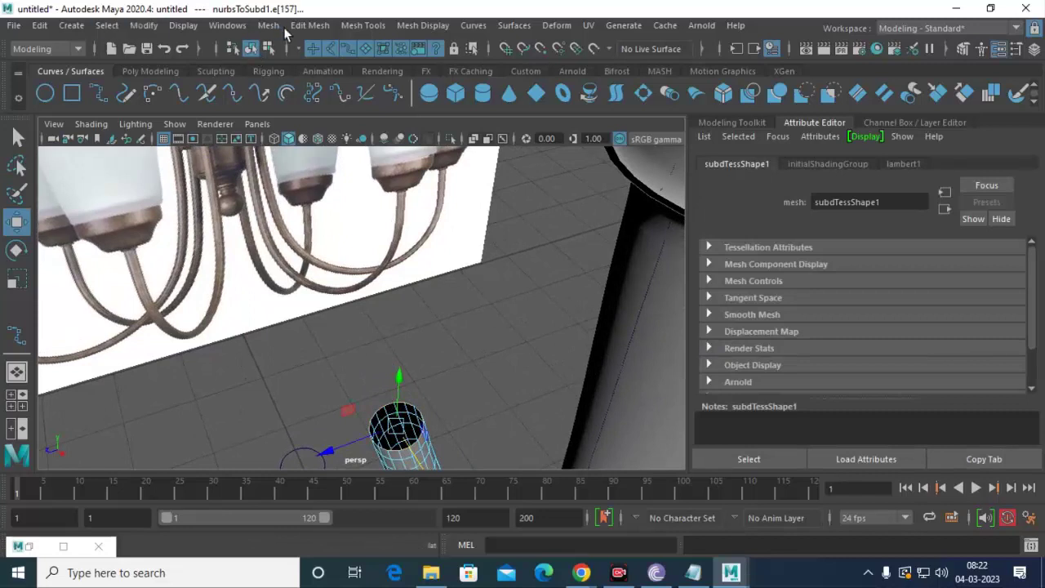
Cap the tube's open end with Mesh > Fill Hole and return to Object Mode.
left_click(277, 25)
left_click(338, 138)
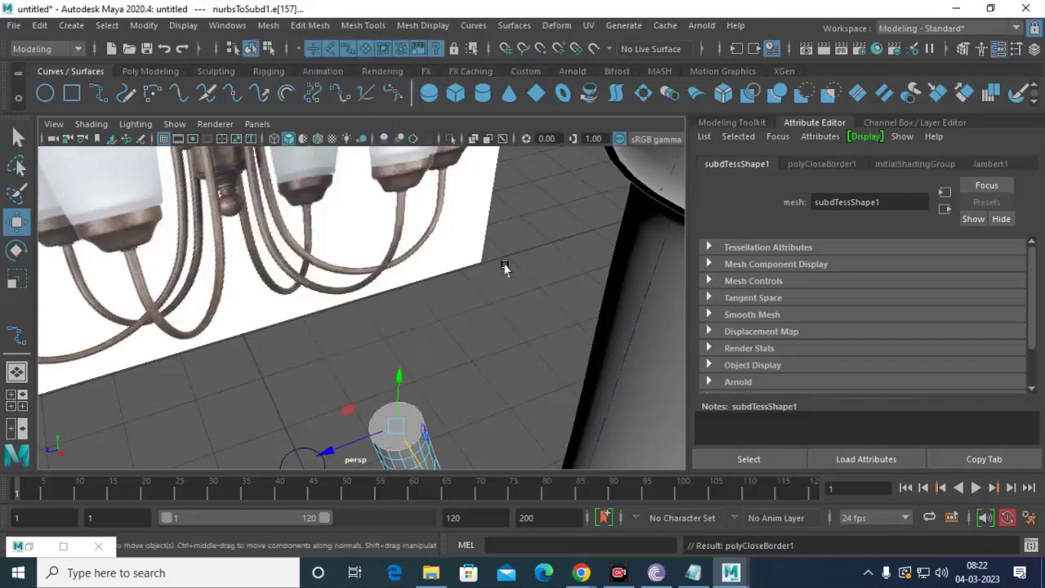
mouse_move(502, 341)
left_mouse_down("alt")
mouse_move(495, 303)
mouse_move(378, 327)
left_mouse_up("alt")
right_click_drag(378, 326, 538, 108)
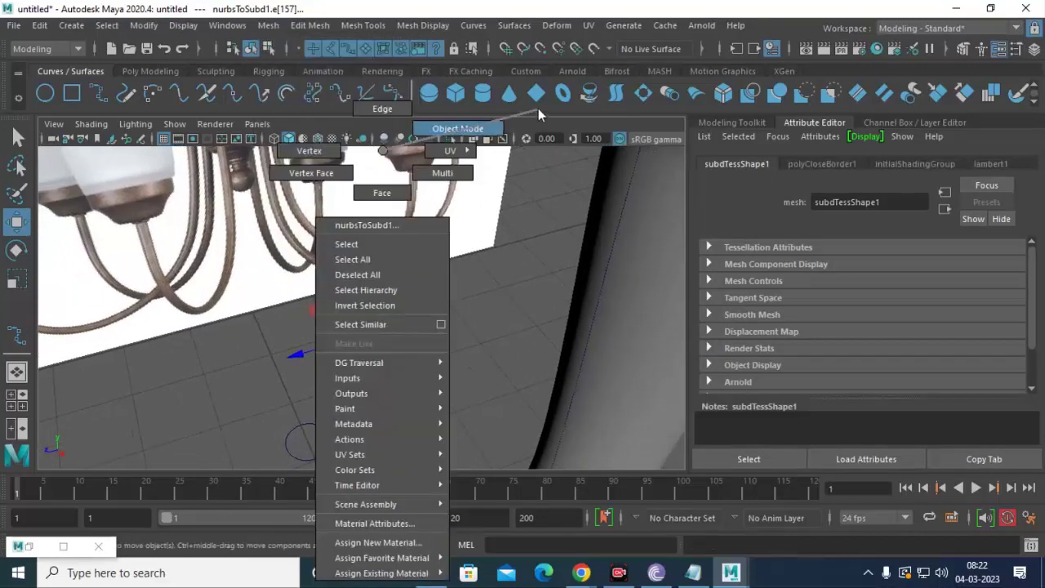
mouse_move(378, 336)
left_mouse_down("alt")
mouse_move(415, 368)
mouse_move(425, 261)
mouse_move(439, 303)
mouse_move(394, 333)
left_mouse_up("alt")
left_click(377, 339)
Convert the lofted NURBS collar tube, loftedSurface1, into a polygon mesh.
left_click(369, 334)
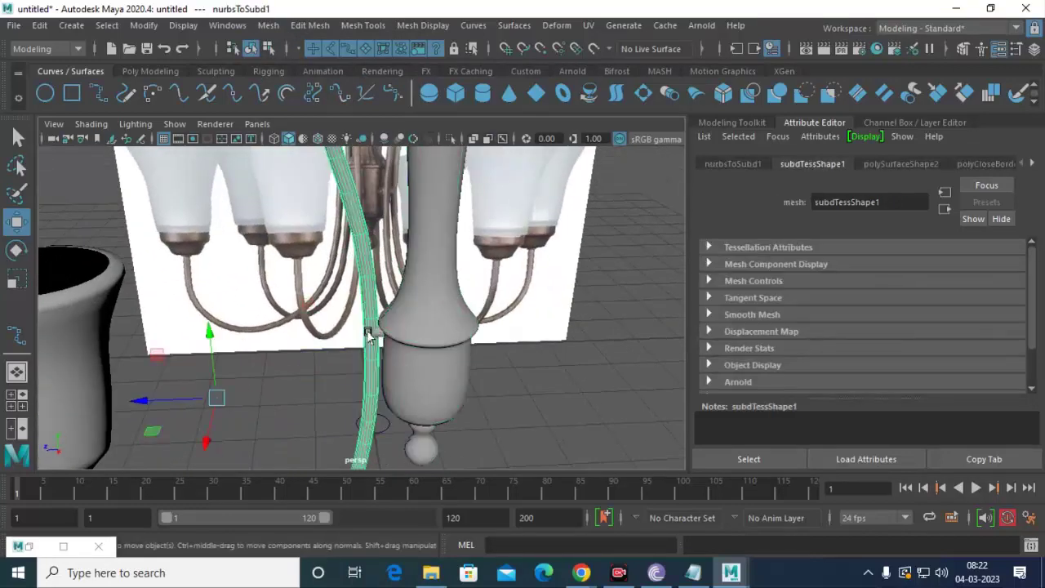
scroll(378, 336, "up", 3)
left_click(392, 359)
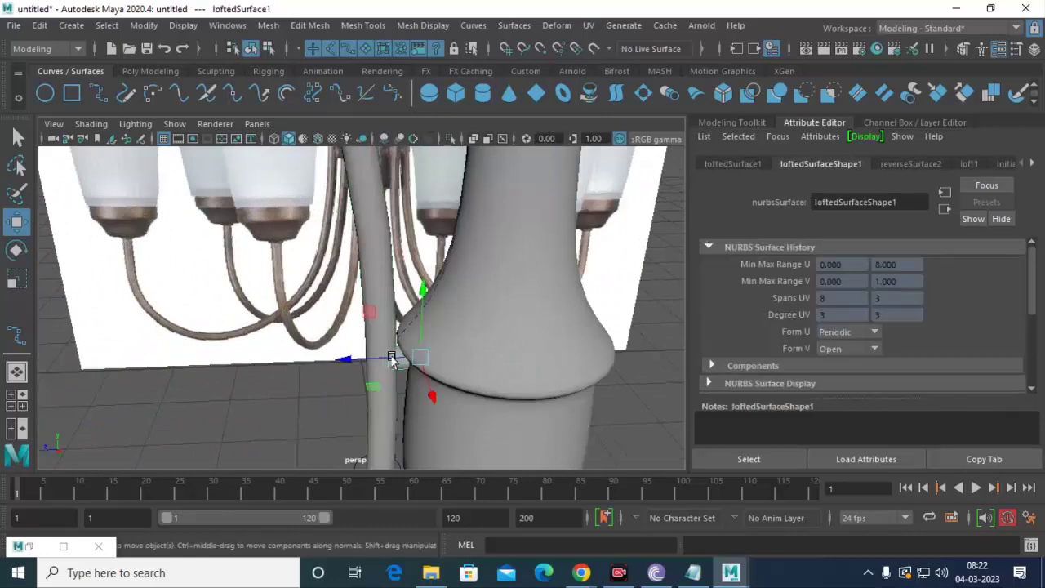
mouse_move(397, 363)
left_mouse_down("alt")
mouse_move(527, 351)
mouse_move(483, 333)
mouse_move(589, 390)
left_mouse_up("alt")
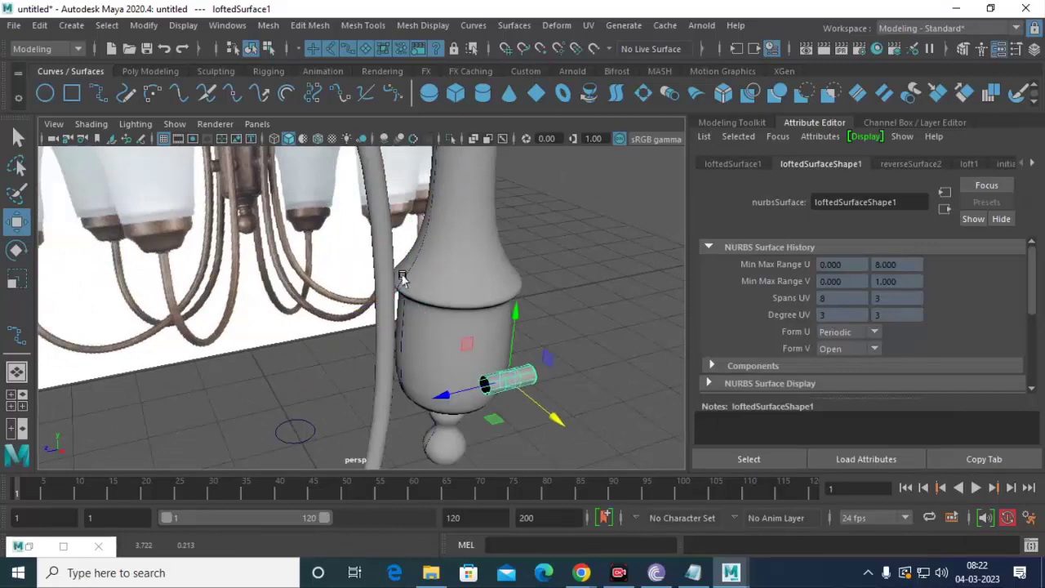
left_click(144, 26)
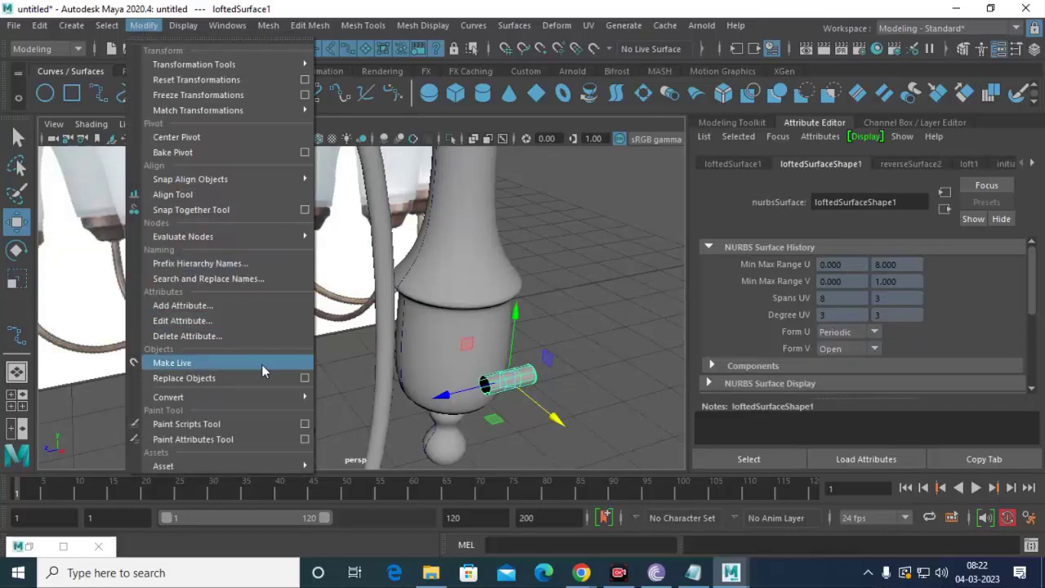
mouse_move(218, 396)
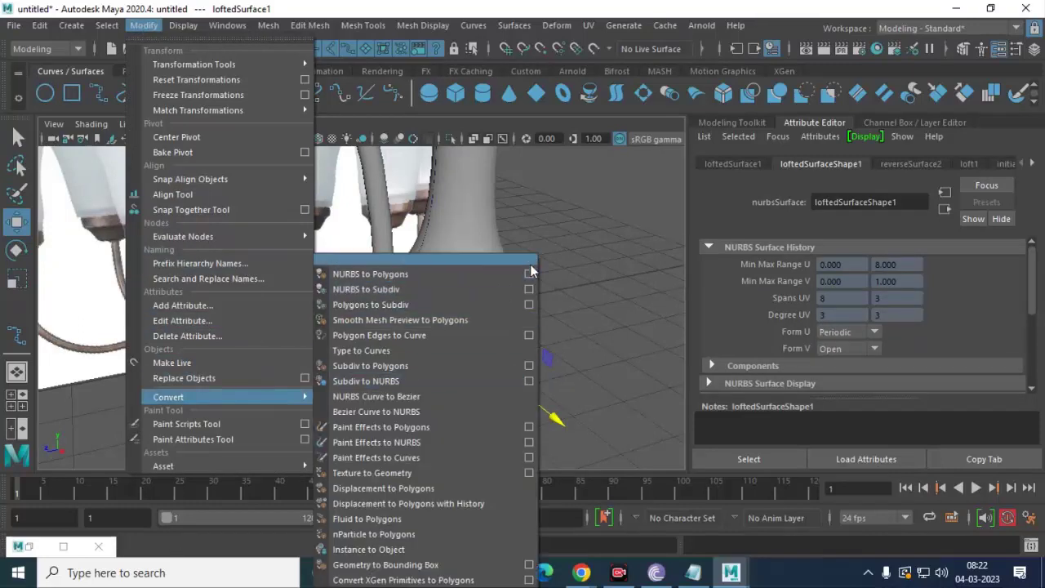
left_click(442, 275)
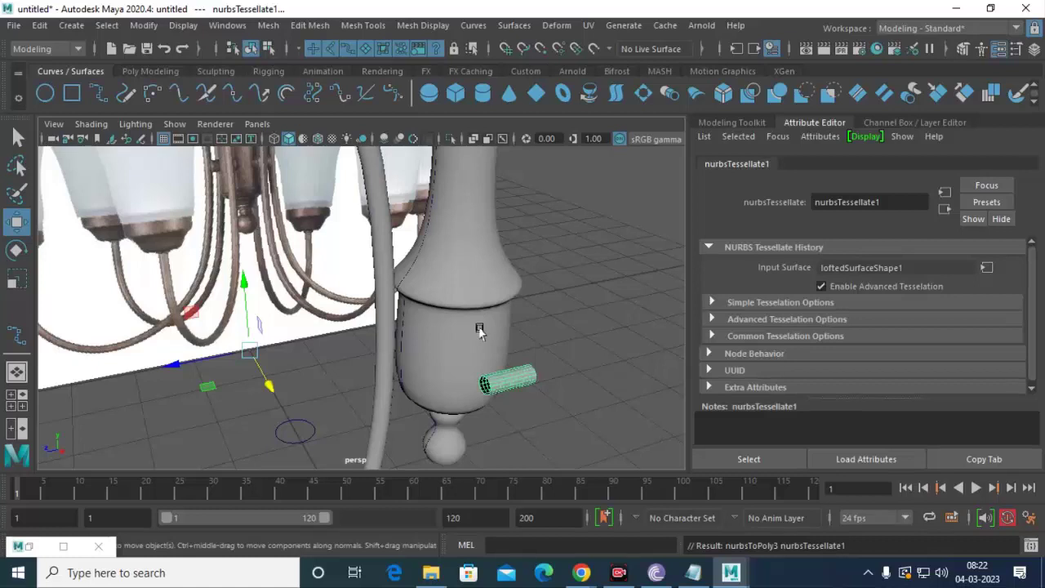
Shift the converted tube slightly up and left, then zoom in on it.
left_click(616, 339)
left_click(510, 388)
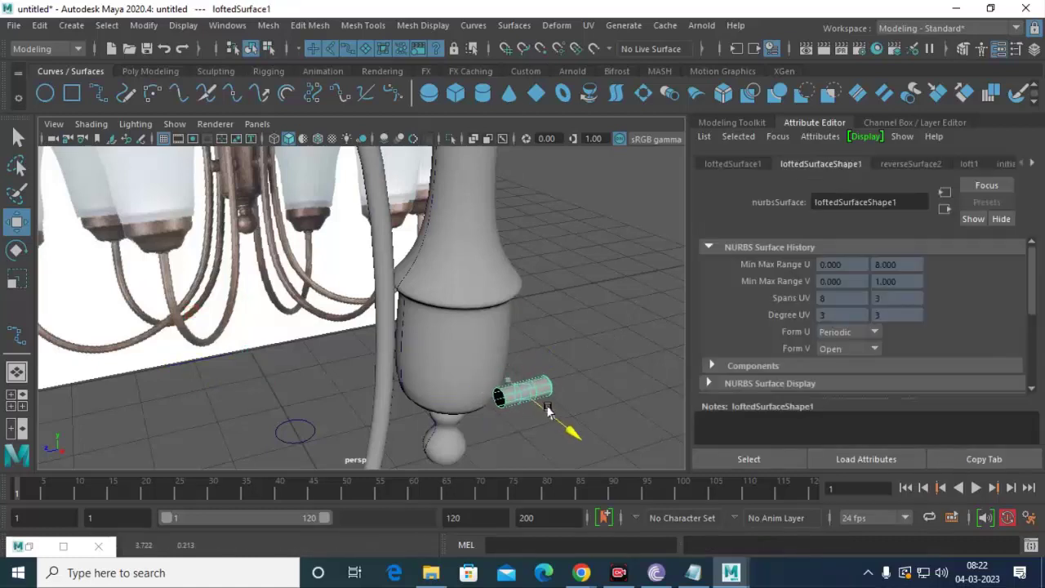
mouse_move(548, 410)
left_mouse_down()
mouse_move(534, 398)
mouse_move(560, 420)
mouse_move(607, 349)
mouse_move(665, 354)
left_mouse_up()
left_click(485, 388)
scroll(509, 367, "up", 3)
scroll(466, 384, "up", 3)
scroll(522, 385, "up", 4)
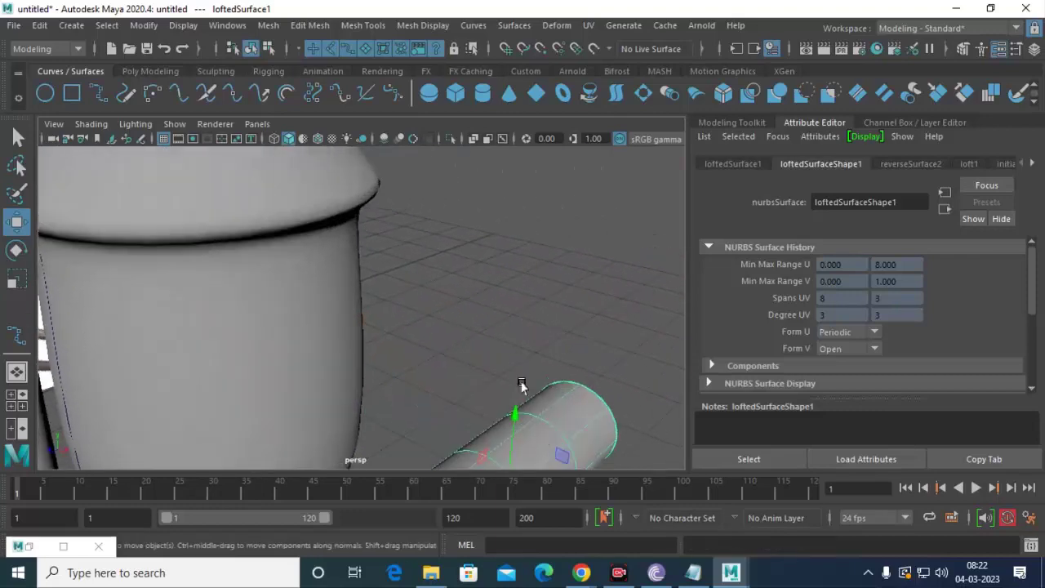
left_click_drag(522, 385, 509, 289, "alt")
left_click(506, 350)
Select the new nurbsToPoly3 polygon tube as a whole object.
left_click(468, 233)
mouse_move(473, 151)
right_mouse_down()
mouse_move(332, 172)
mouse_move(306, 142)
right_mouse_up()
right_click_drag(583, 149, 594, 169)
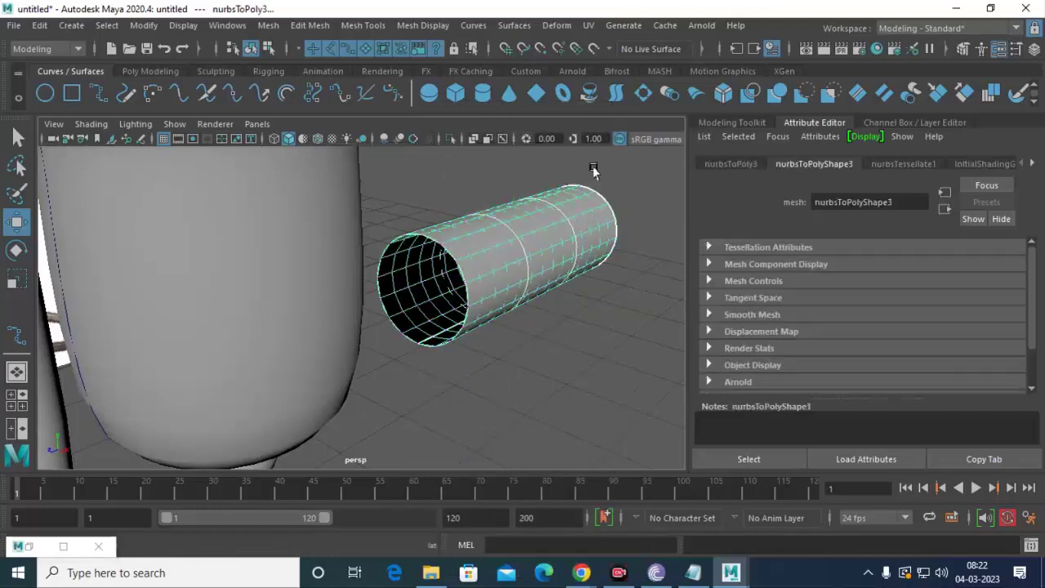
scroll(518, 255, "down", 5)
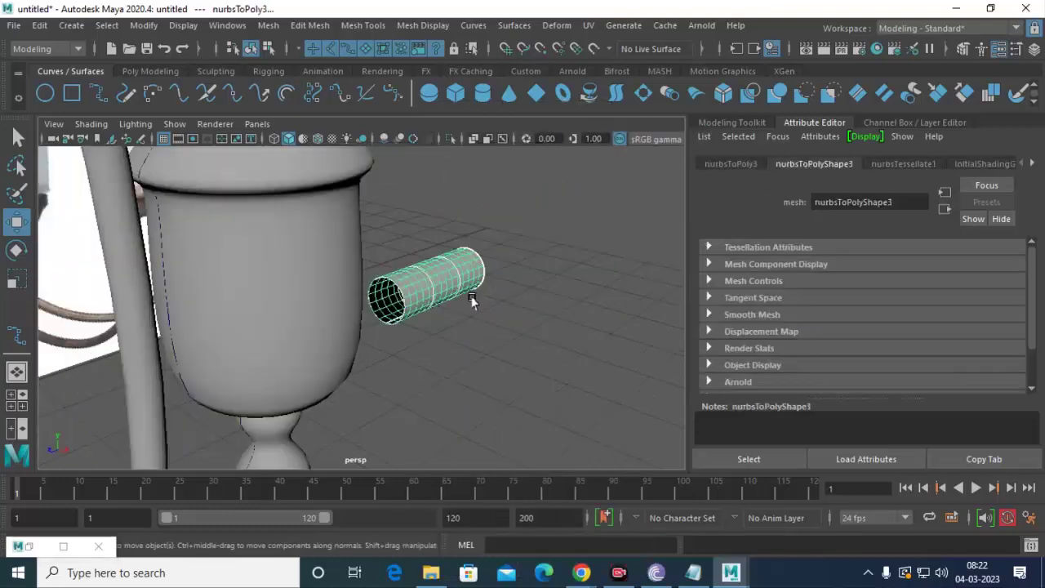
left_click(534, 257)
left_click(424, 269)
right_click_drag(446, 264, 523, 166)
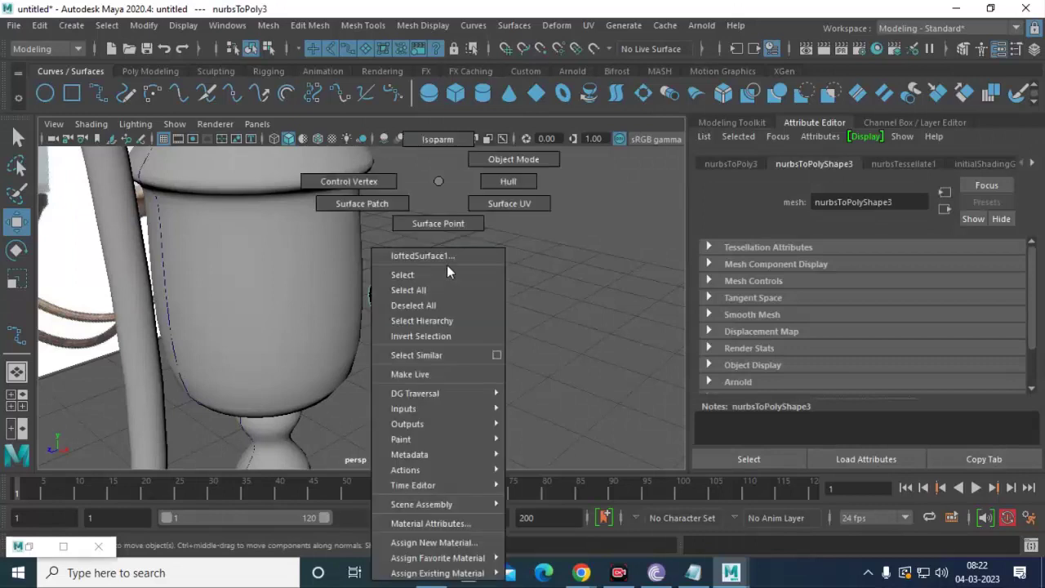
scroll(425, 269, "down", 3)
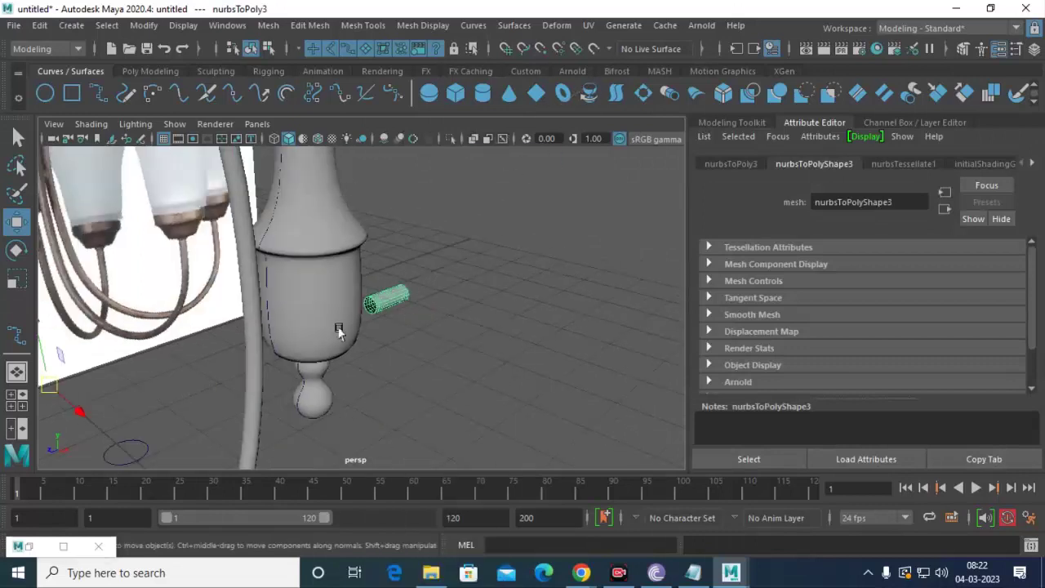
left_click(144, 25)
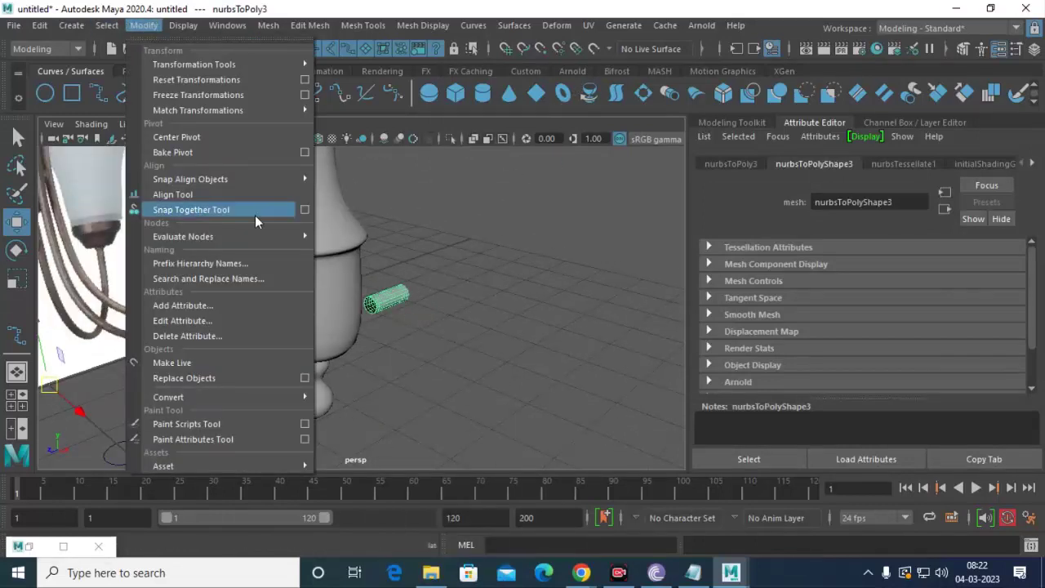
Centre the polygon tube's pivot and delete the leftover NURBS tube.
left_click(257, 136)
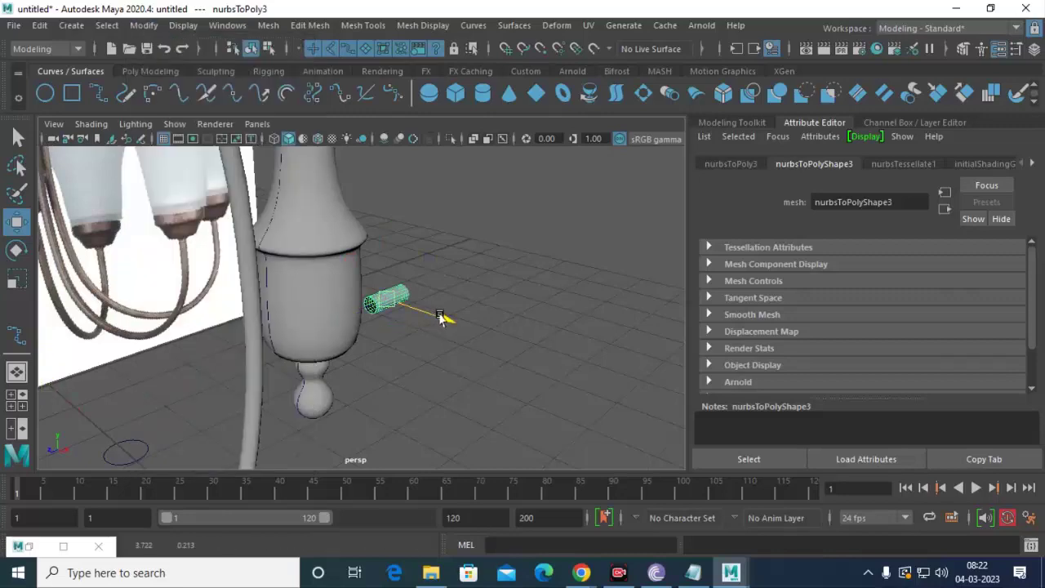
left_click_drag(443, 317, 488, 329, "shift")
scroll(498, 327, "up", 3)
left_click(450, 280)
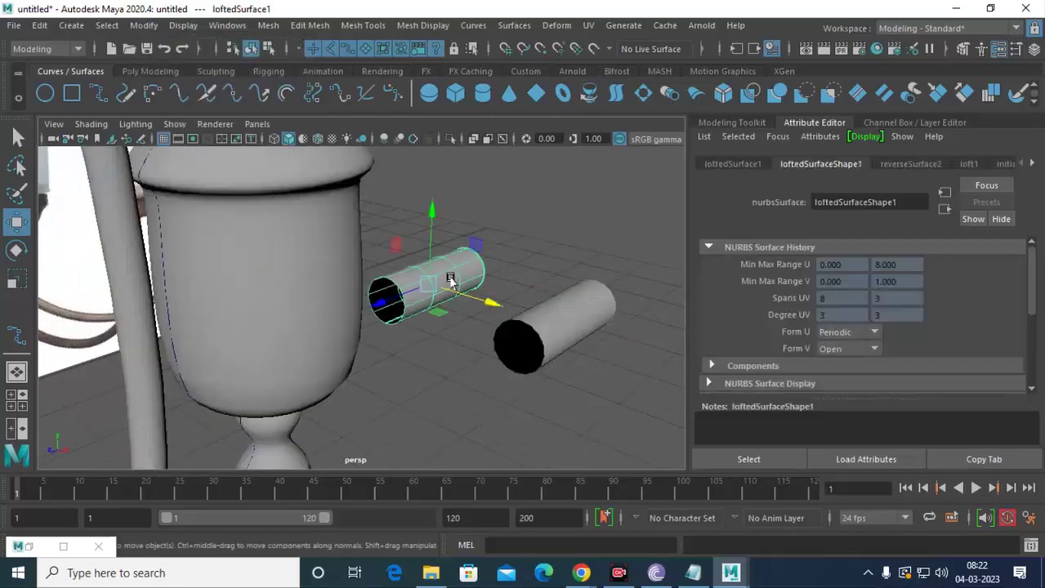
key("Delete")
Cap the tube's first open end with Mesh > Fill Hole.
left_click(551, 310)
right_click_drag(555, 304, 206, 49)
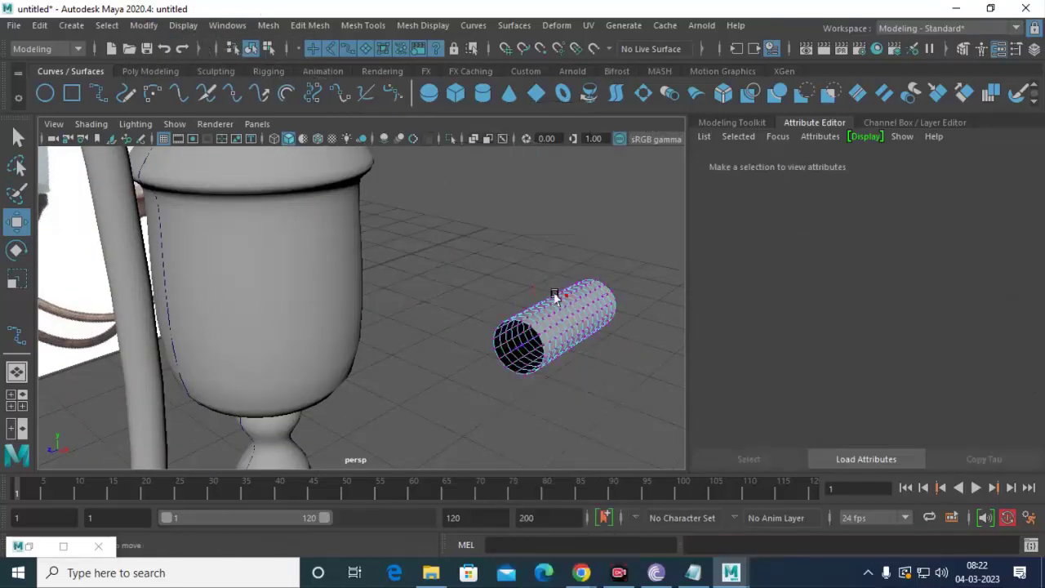
right_click_drag(552, 294, 800, 69)
right_click_drag(614, 287, 467, 343)
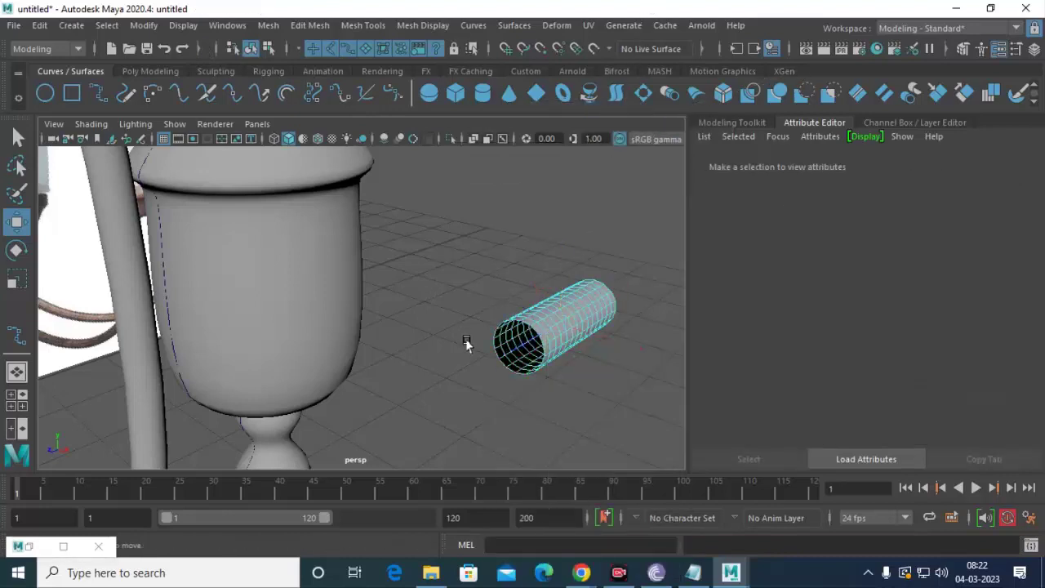
left_click(526, 323)
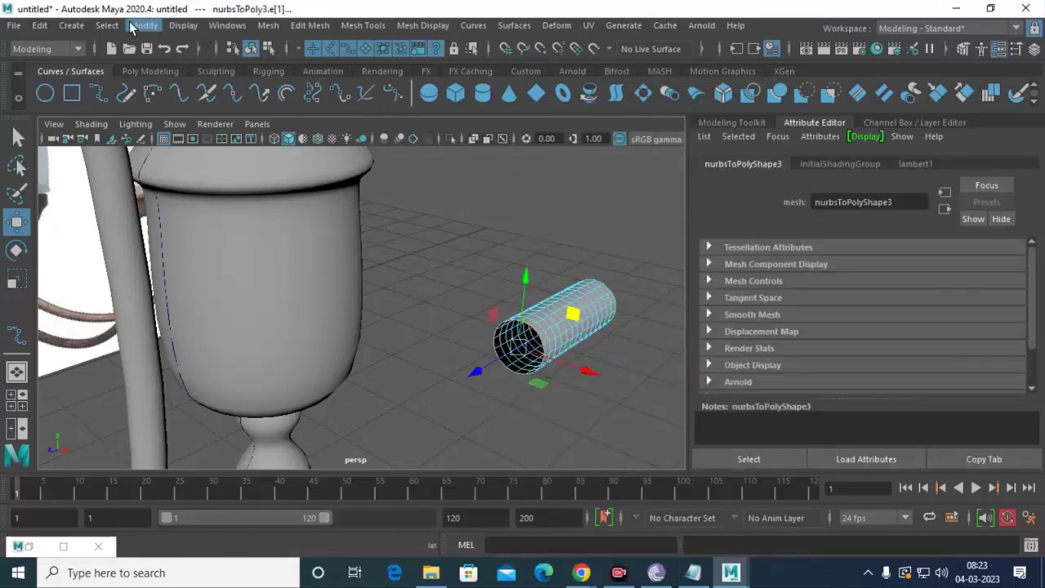
left_click(267, 27)
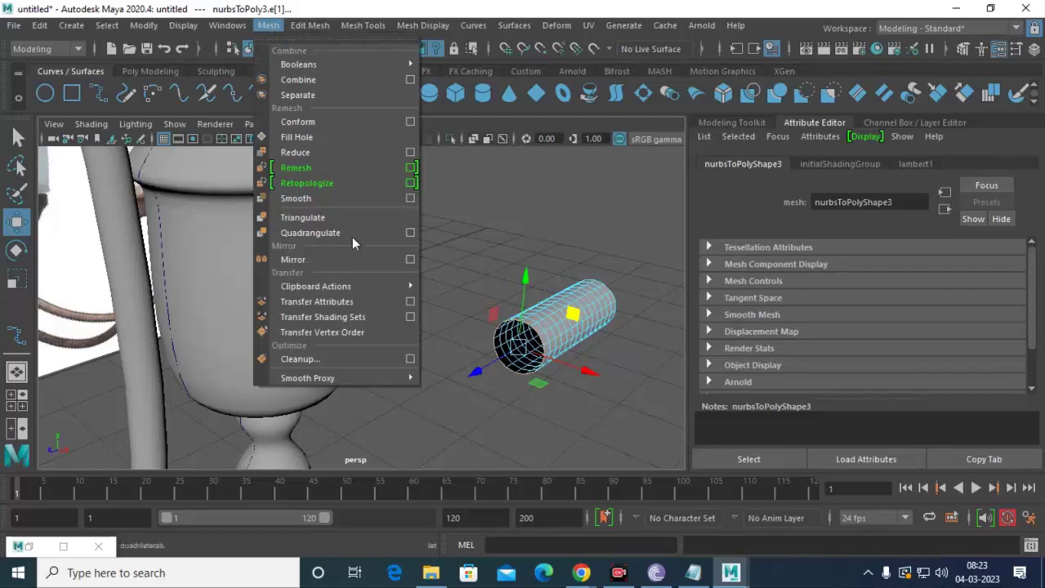
left_click(330, 137)
Cap the tube's other open end, then go back to object selection.
mouse_move(367, 245)
left_mouse_down("alt")
mouse_move(229, 326)
mouse_move(473, 311)
mouse_move(193, 289)
mouse_move(263, 239)
mouse_move(380, 297)
mouse_move(302, 288)
left_mouse_up("alt")
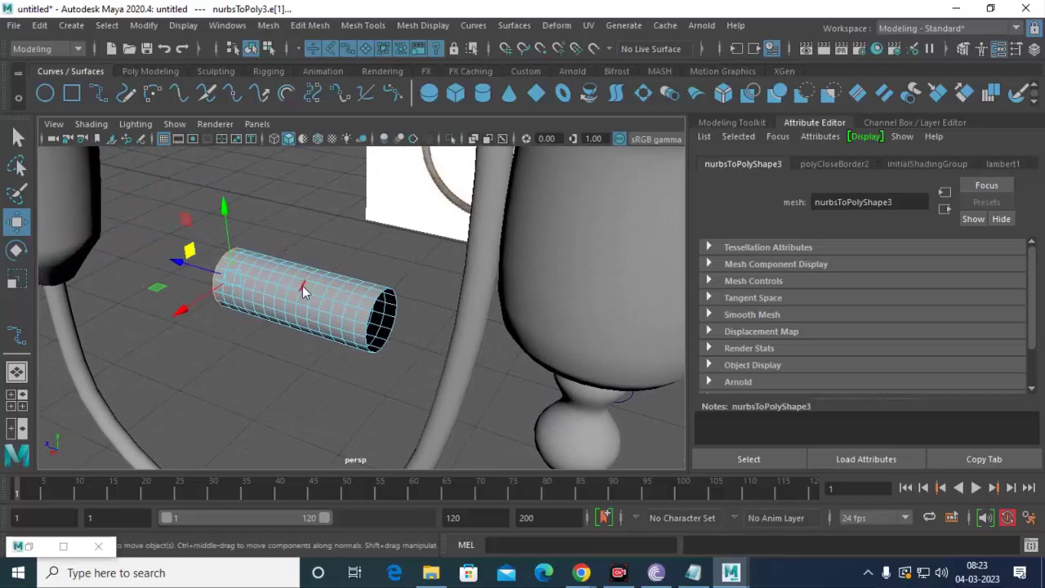
left_click(373, 309)
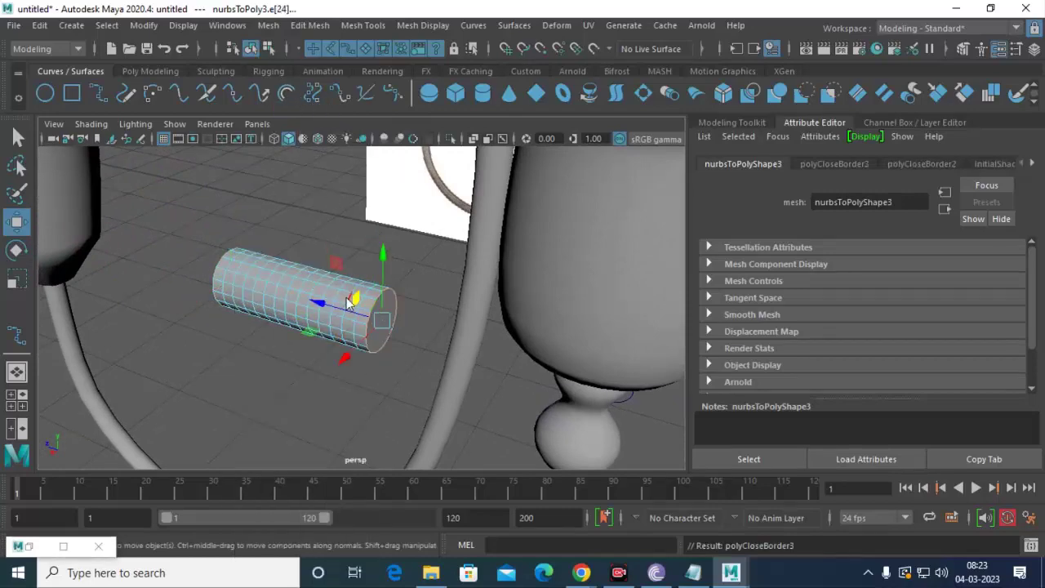
right_click_drag(327, 151, 466, 147)
left_click_drag(466, 147, 397, 205, "alt")
mouse_move(327, 151)
right_mouse_down()
mouse_move(419, 162)
mouse_move(403, 129)
right_mouse_up()
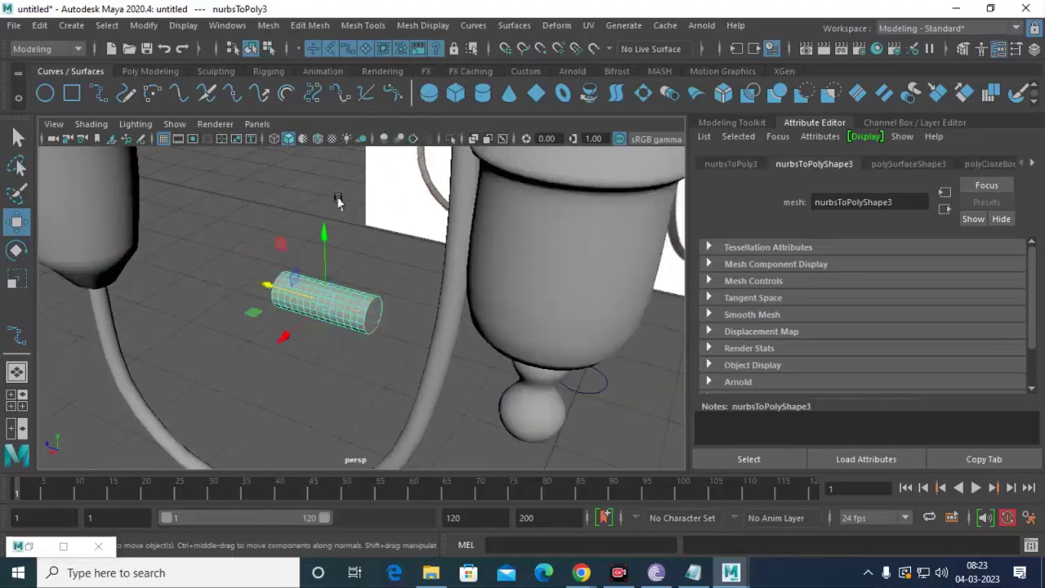
mouse_move(362, 299)
left_mouse_down("alt")
mouse_move(578, 275)
mouse_move(333, 229)
left_mouse_up("alt")
Select the long curved wire tube together with the cup.
mouse_move(355, 180)
left_mouse_down("alt")
mouse_move(431, 245)
mouse_move(445, 285)
mouse_move(411, 276)
left_mouse_up("alt")
left_click(412, 281)
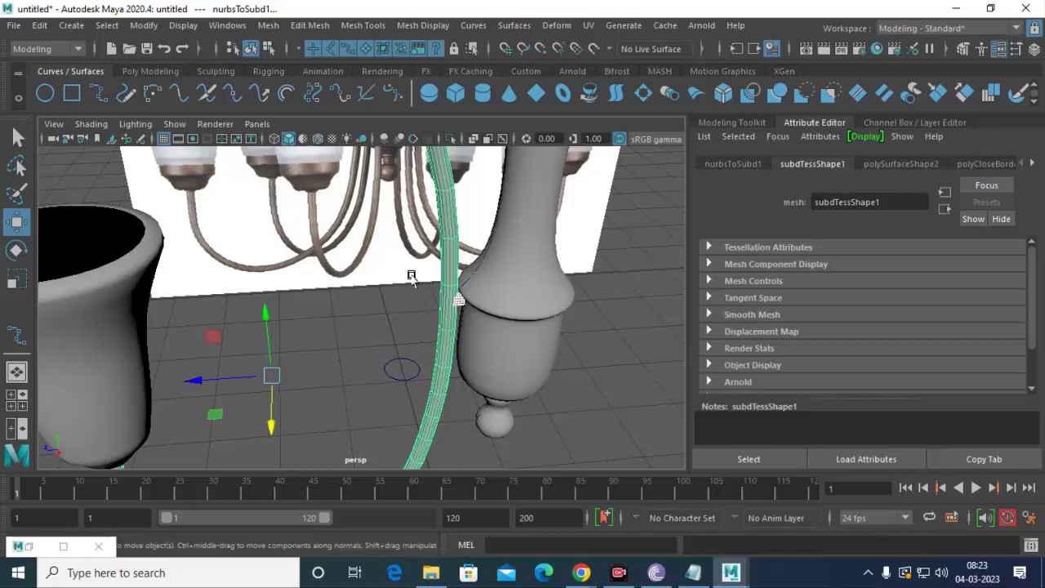
left_click(73, 326)
mouse_move(203, 275)
left_mouse_down("alt")
mouse_move(320, 303)
mouse_move(484, 262)
mouse_move(488, 287)
left_mouse_up("alt")
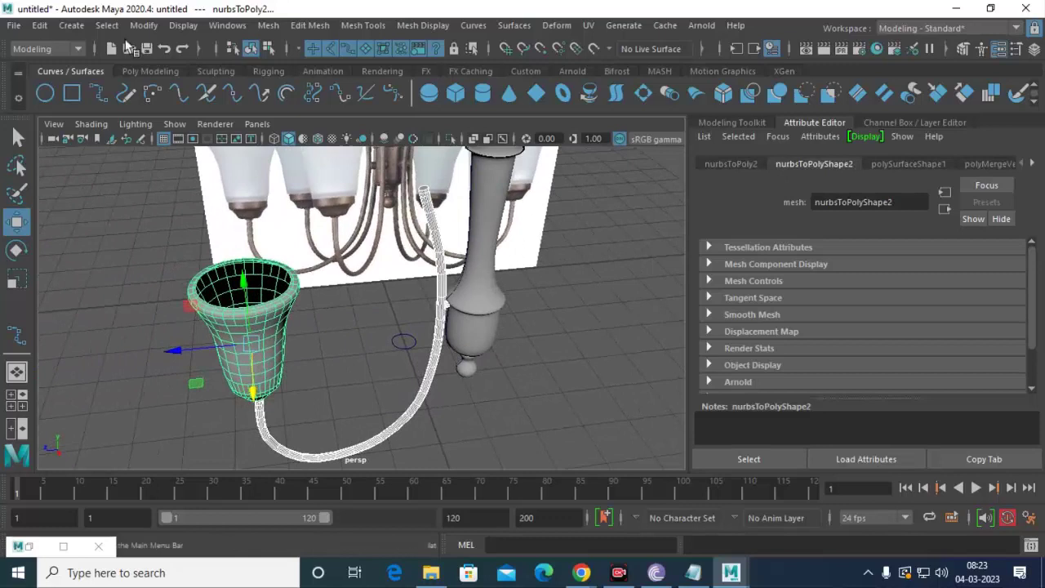
Combine the wire and cup into a single mesh and select it.
left_click(268, 25)
left_click(305, 80)
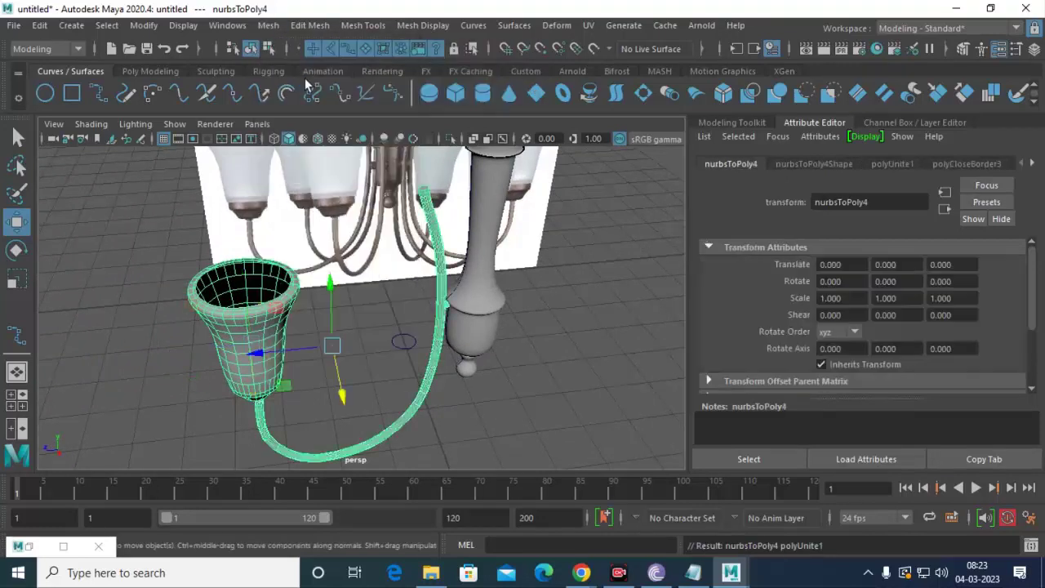
left_click(542, 398)
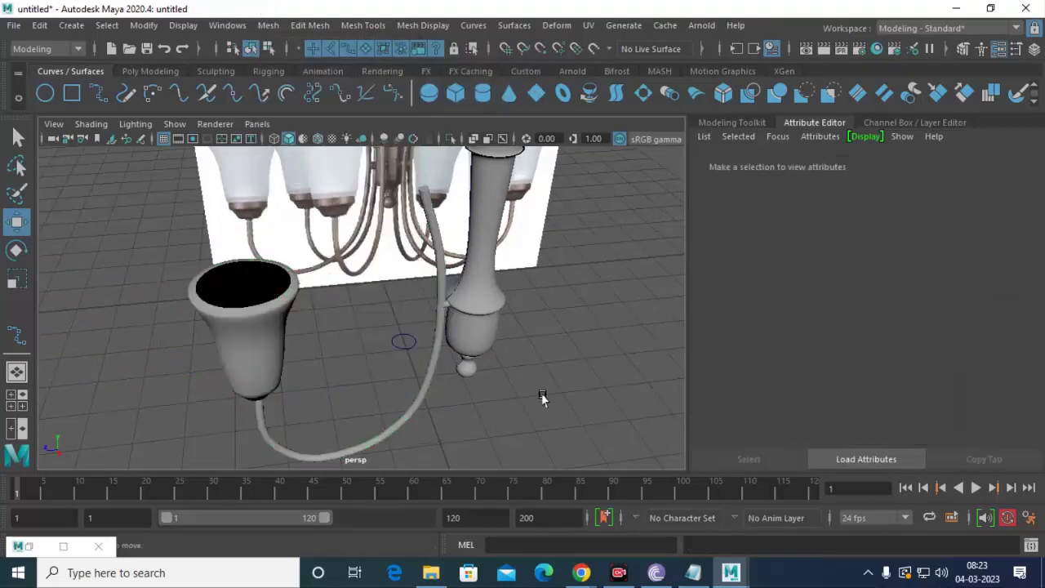
left_click(437, 325)
Switch to the top view and frame the combined piece, nudging it slightly along X.
left_click_drag(291, 256, 292, 205)
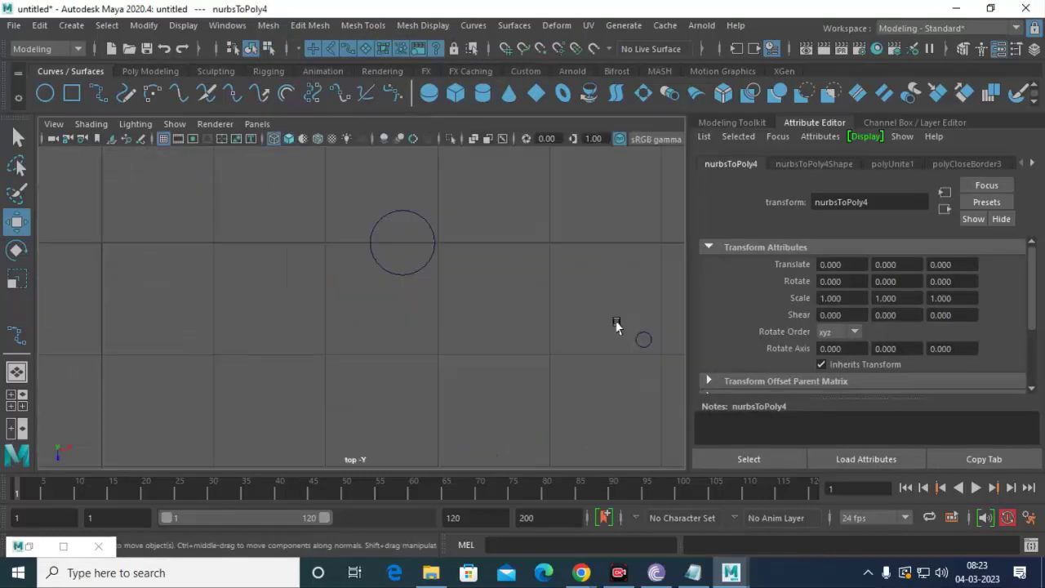
scroll(459, 299, "down", 3)
scroll(613, 367, "up", 2)
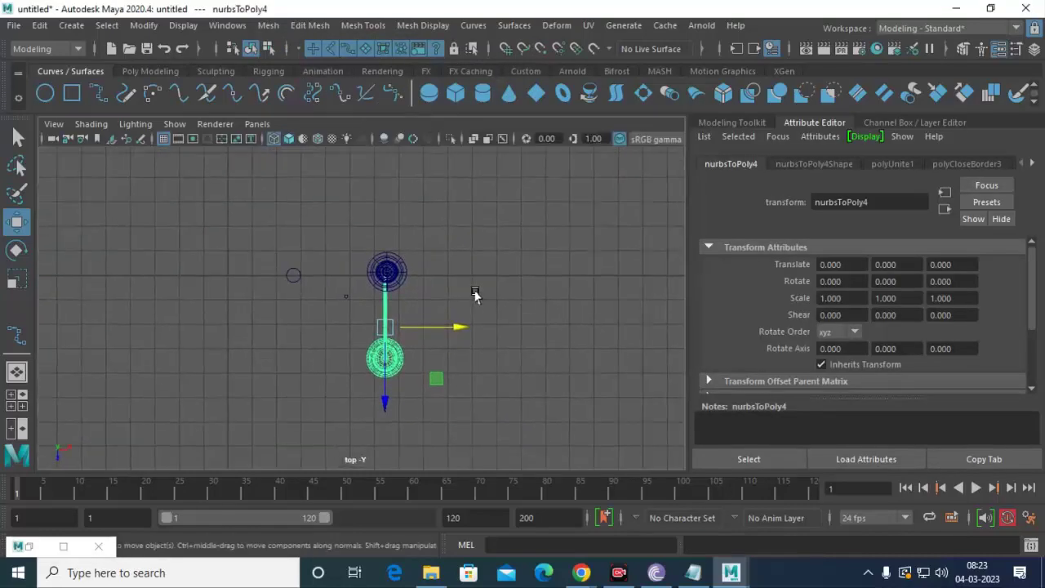
scroll(555, 377, "up", 2)
left_click_drag(425, 336, 430, 336)
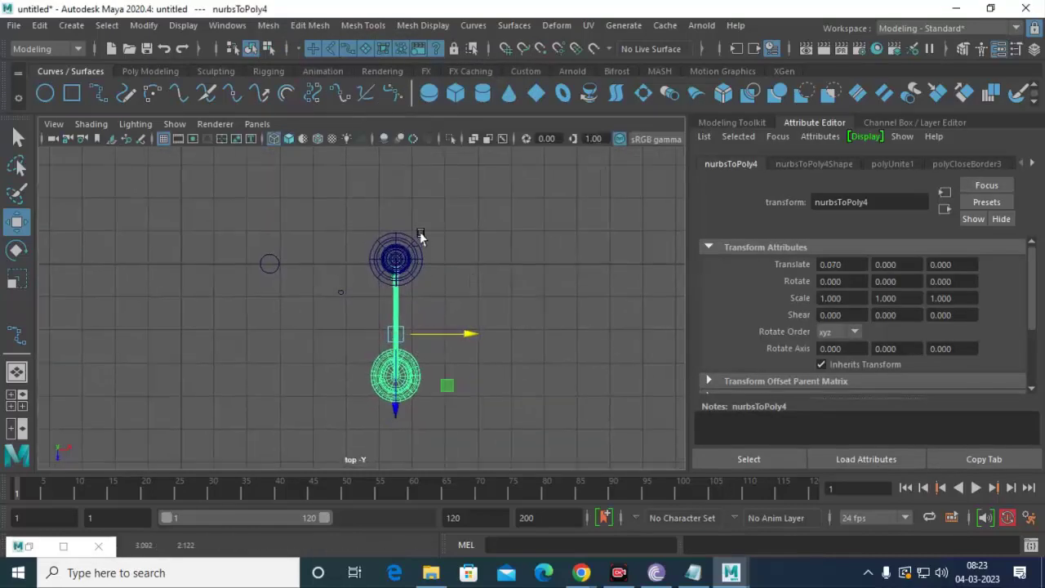
scroll(613, 422, "up", 3)
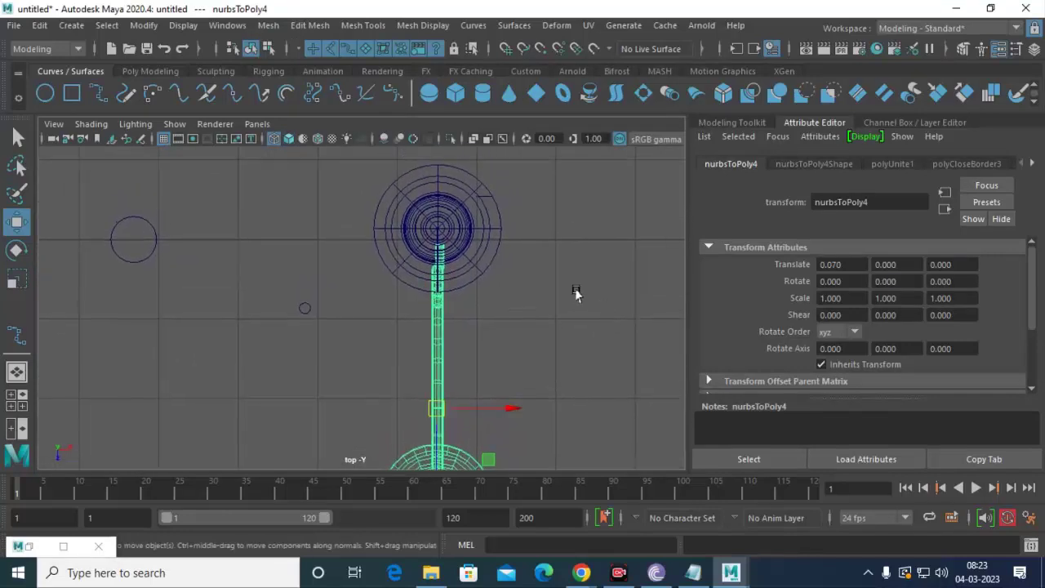
Snap the piece's pivot onto the chandelier's centre disc and return to perspective view.
key("d")
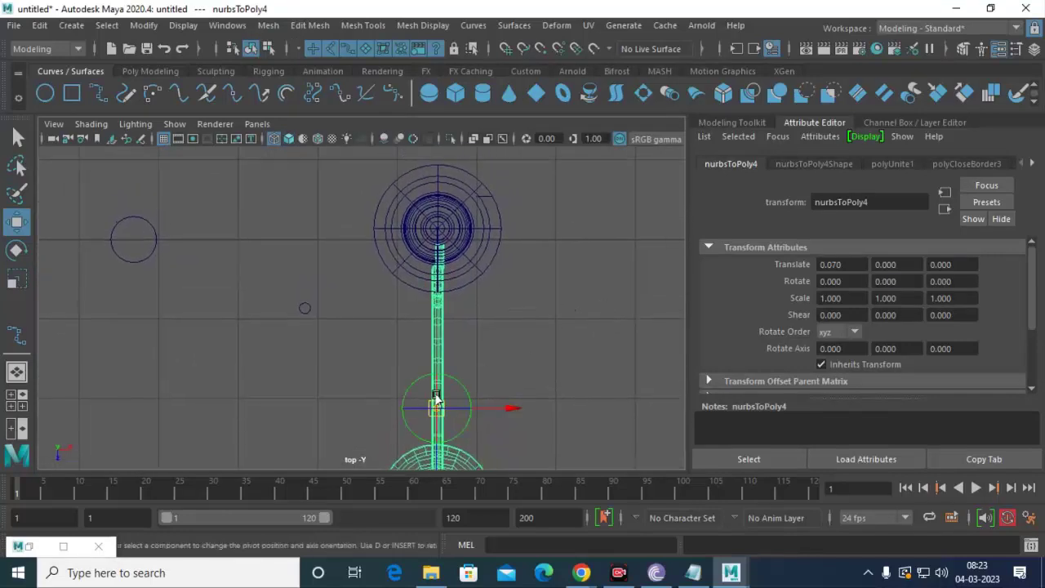
left_click_drag(433, 433, 449, 282)
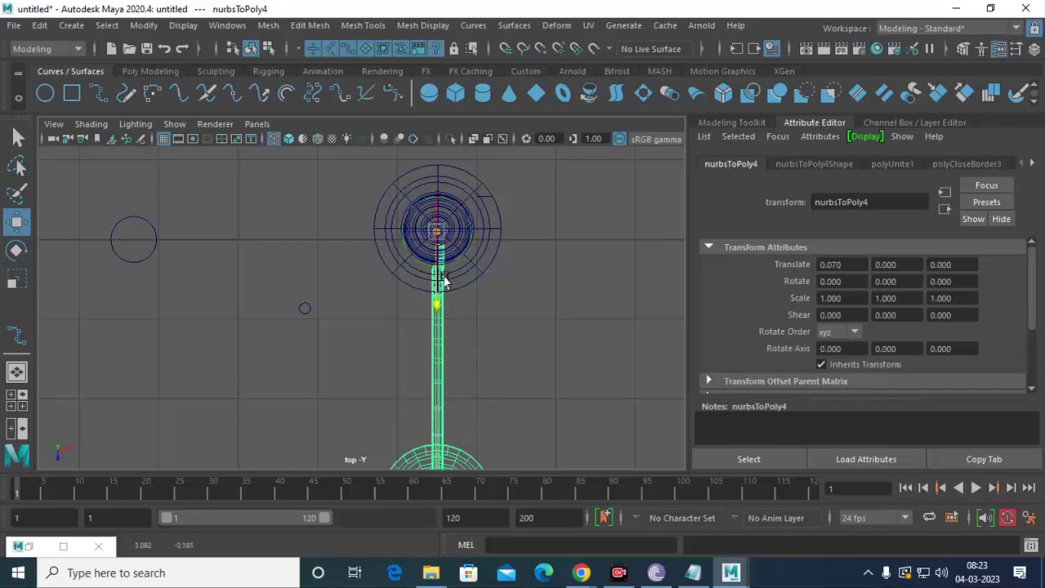
right_click(454, 226)
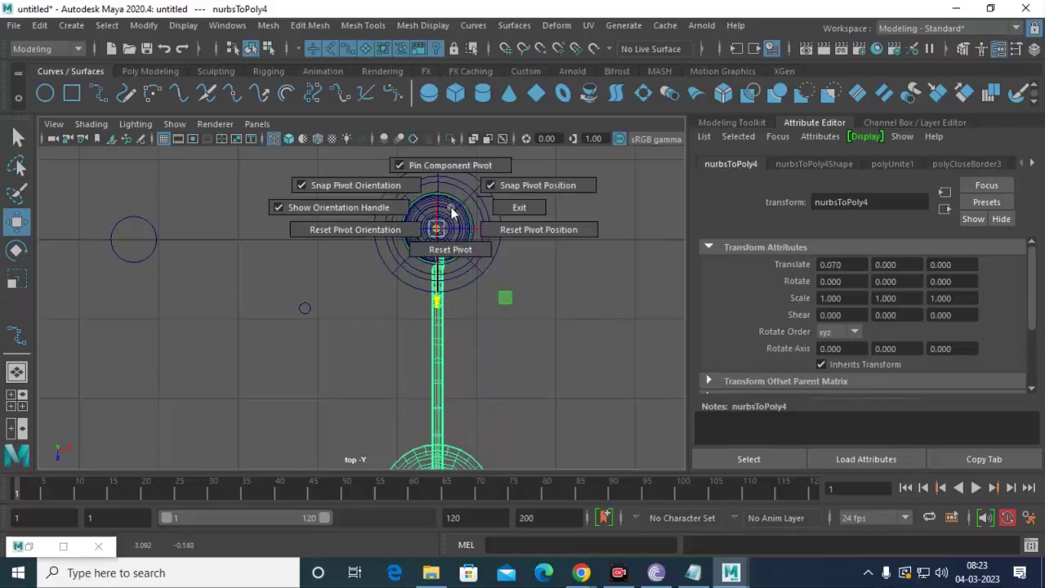
scroll(559, 356, "up", 2)
scroll(559, 356, "up", 3)
middle_click_drag(479, 199, 327, 366, "alt")
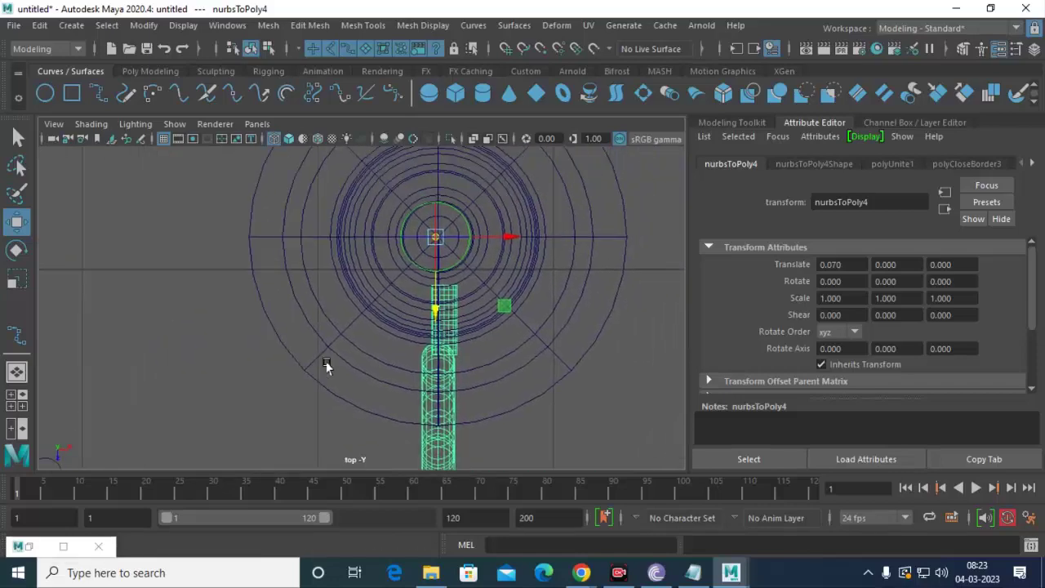
left_click_drag(432, 241, 439, 328)
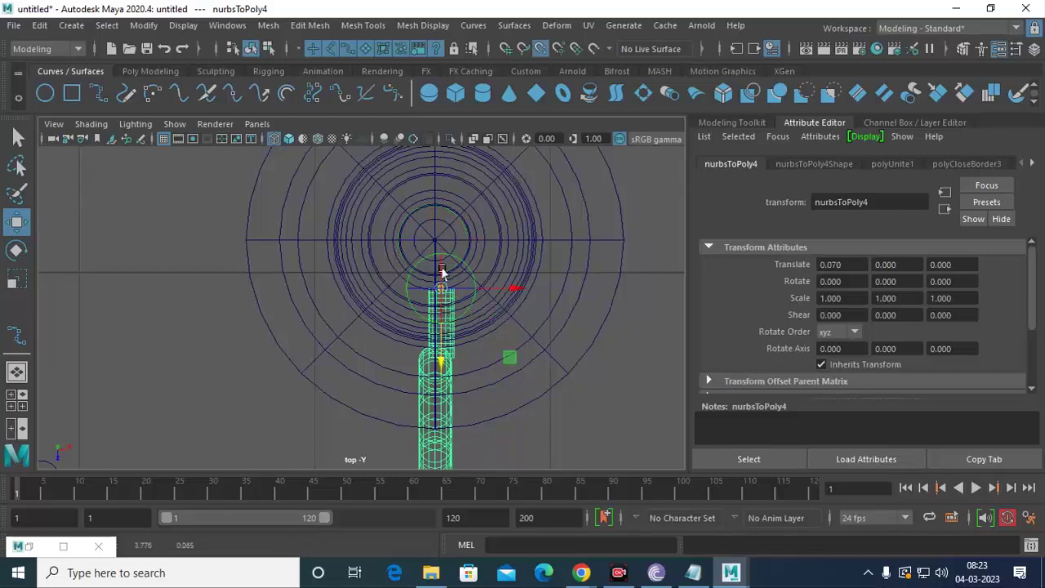
key("ctrl+z")
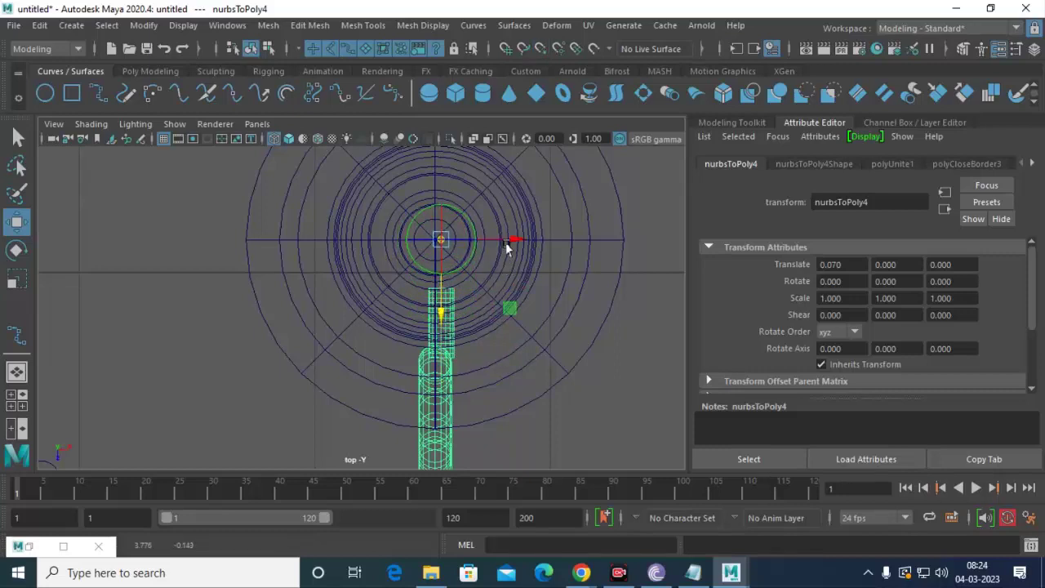
key("ctrl+z")
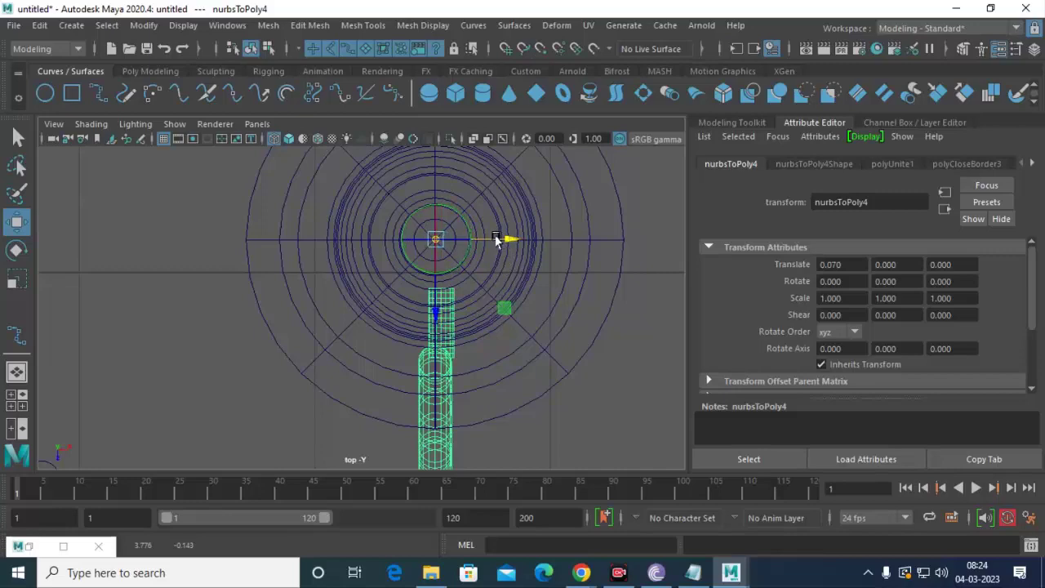
mouse_move(495, 240)
left_mouse_down("alt")
mouse_move(425, 234)
mouse_move(444, 274)
left_mouse_up("alt")
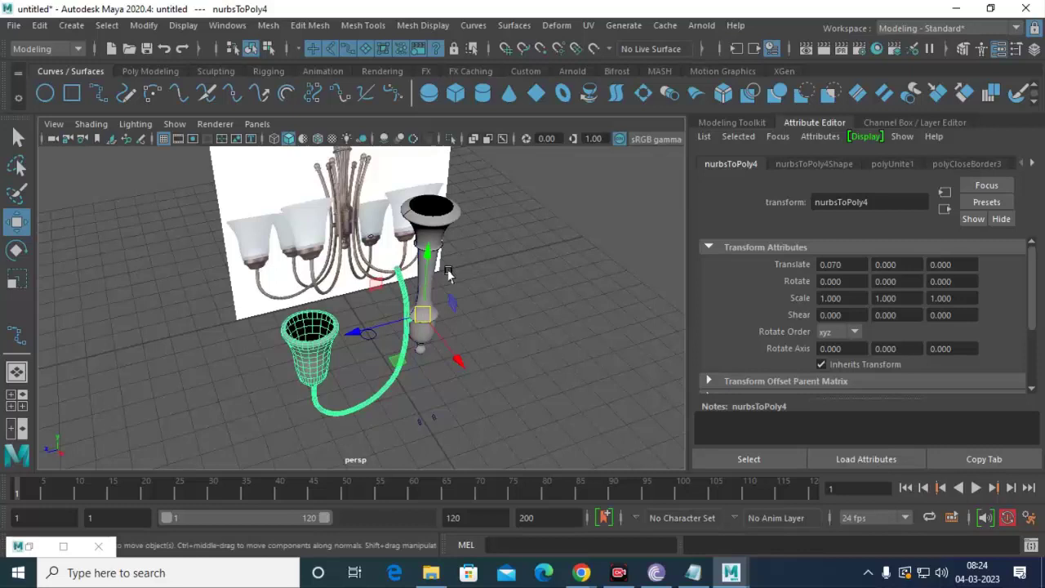
Set the Rotate Tool's step snap to Relative with a 30 value.
key("e")
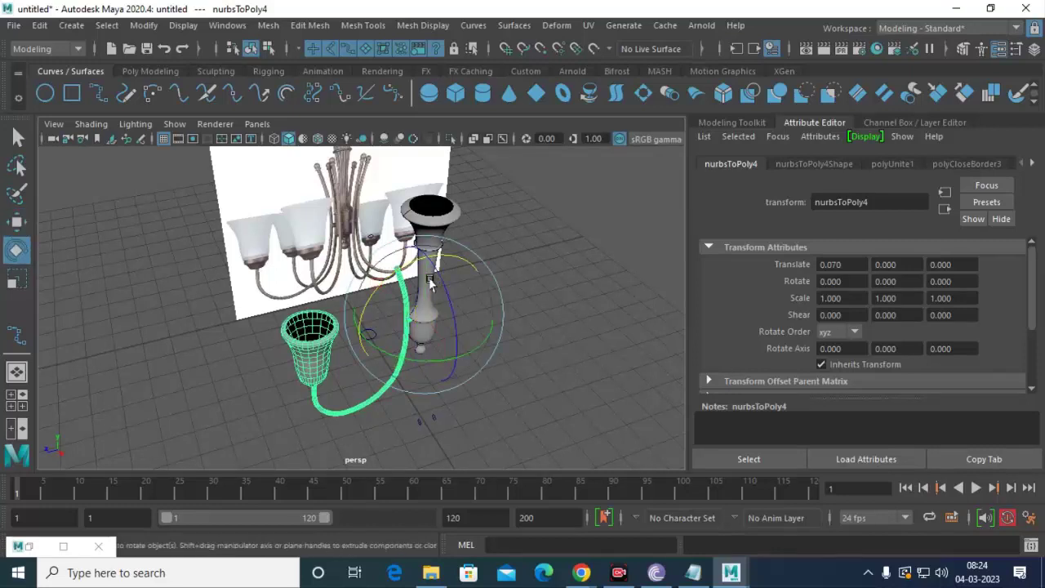
left_click(434, 284)
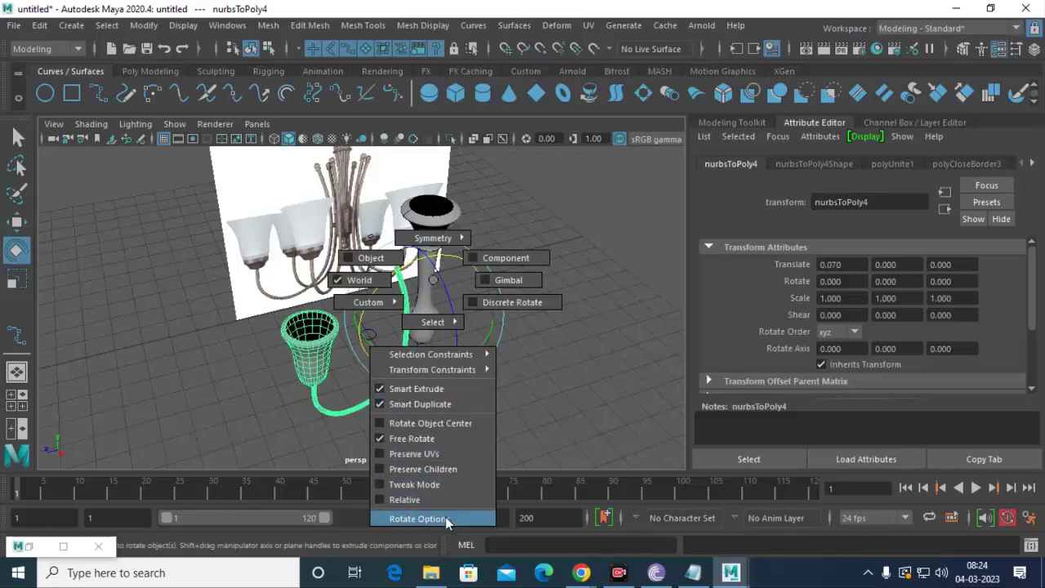
left_click(446, 521)
left_click(717, 302)
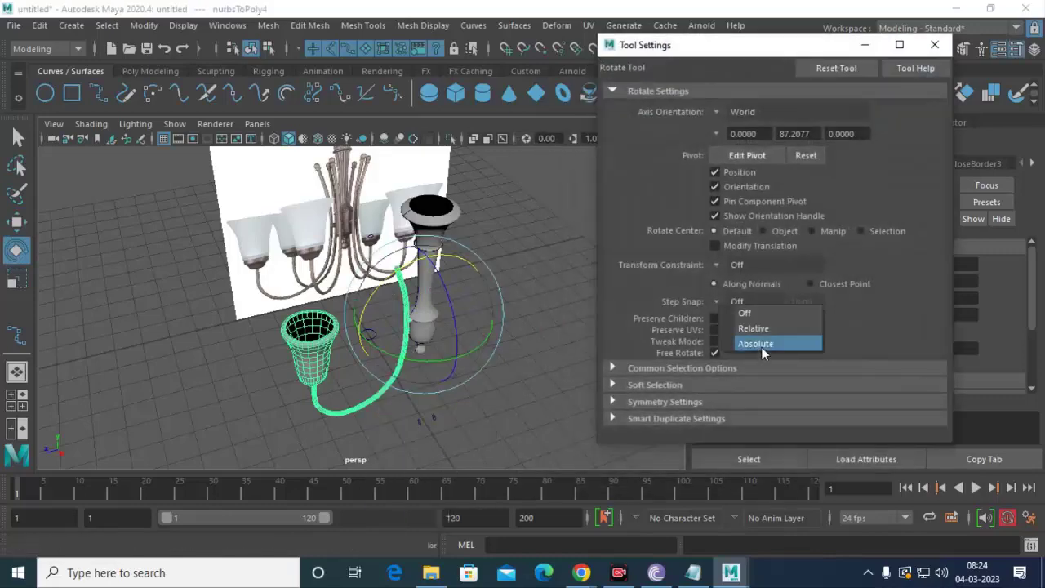
left_click(754, 328)
left_click(808, 302)
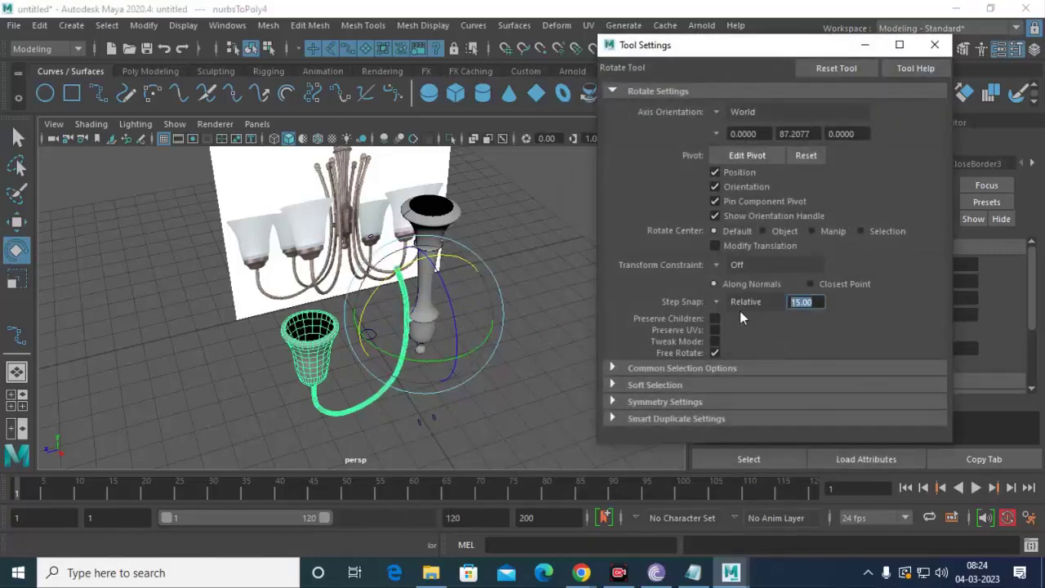
type("30")
left_click(935, 45)
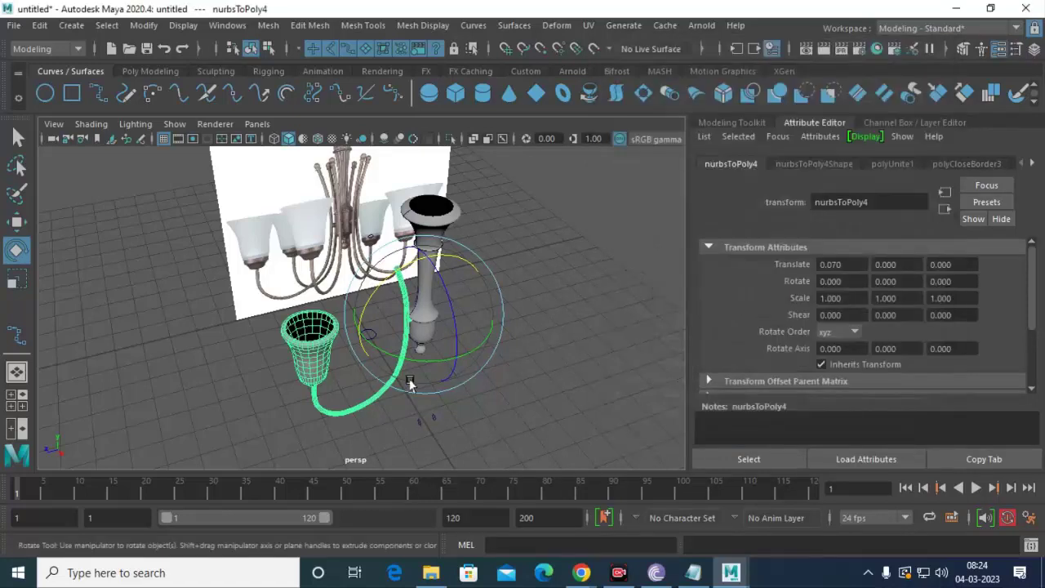
Test-rotate a Shift+D duplicate of the arm piece, then reselect the original.
left_click(426, 357)
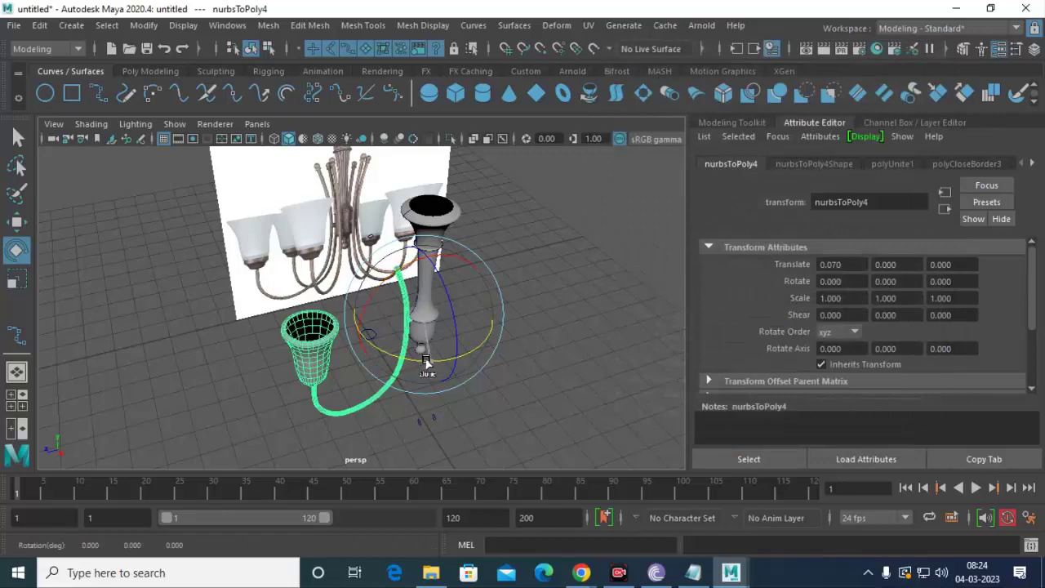
left_click_drag(426, 362, 409, 359)
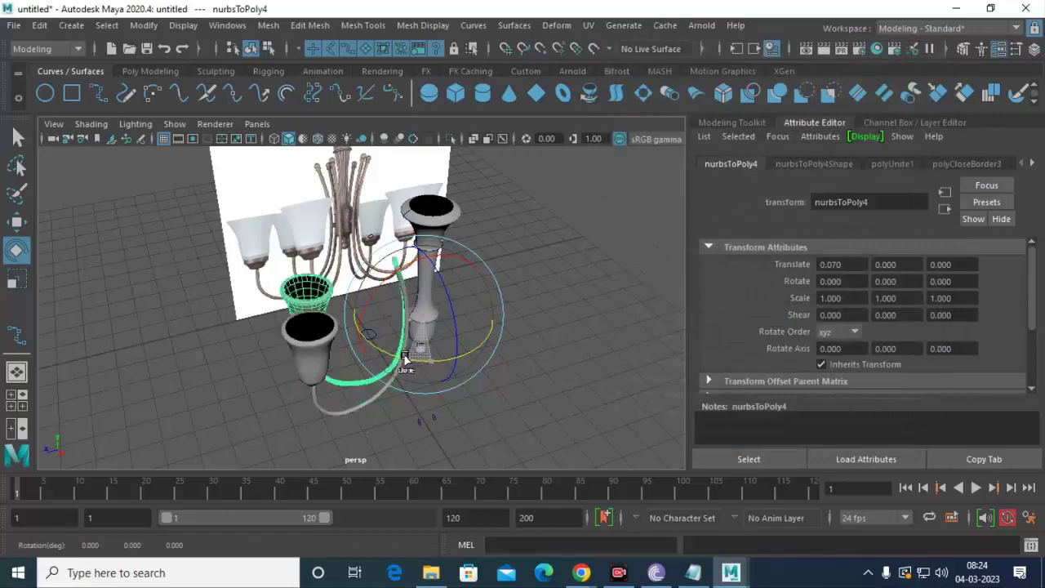
key("shift+d")
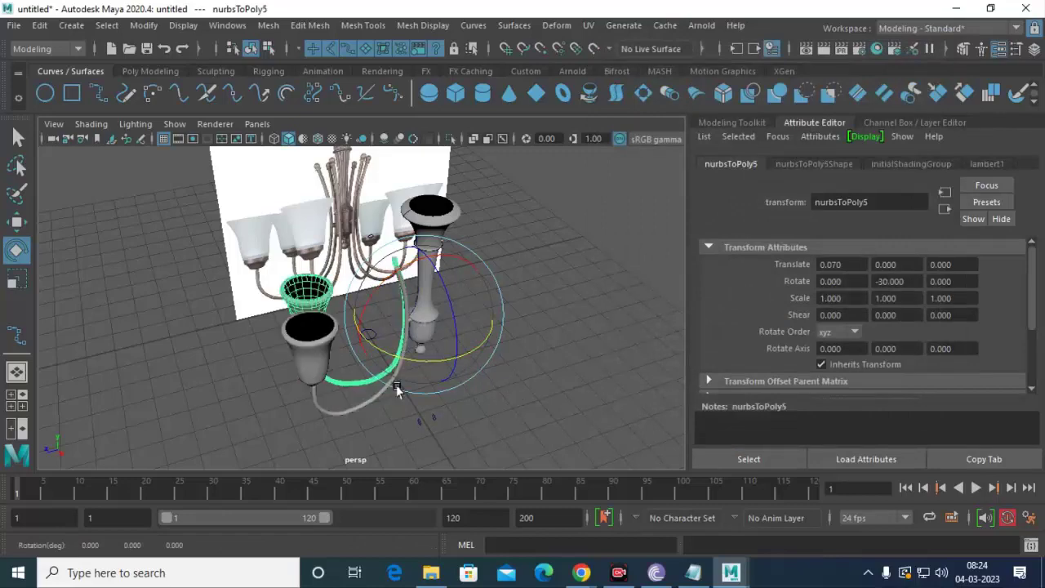
mouse_move(397, 390)
left_mouse_down("alt")
mouse_move(557, 368)
mouse_move(387, 382)
mouse_move(437, 408)
left_mouse_up("alt")
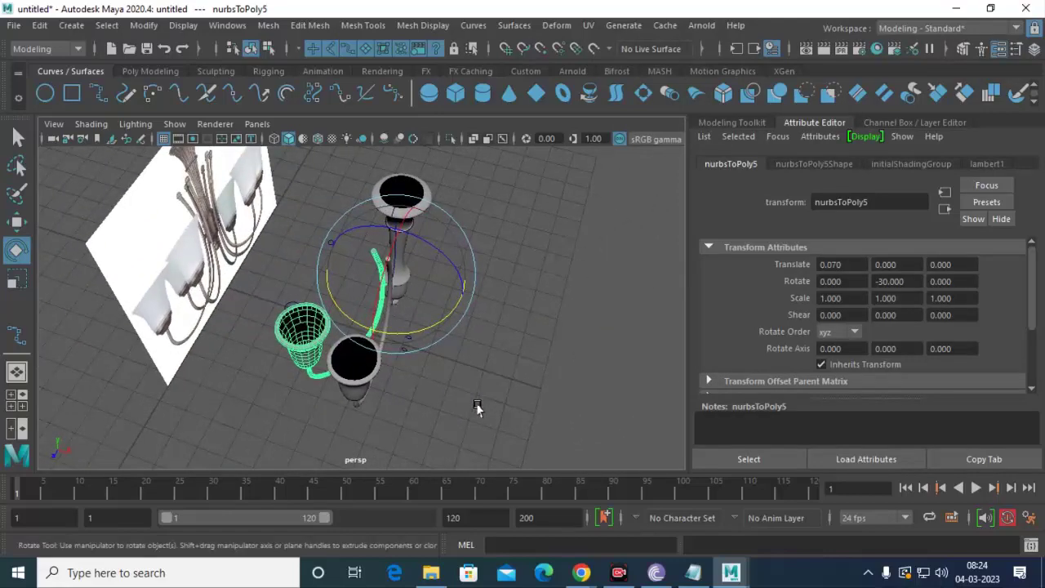
left_click(478, 409)
left_click(364, 377)
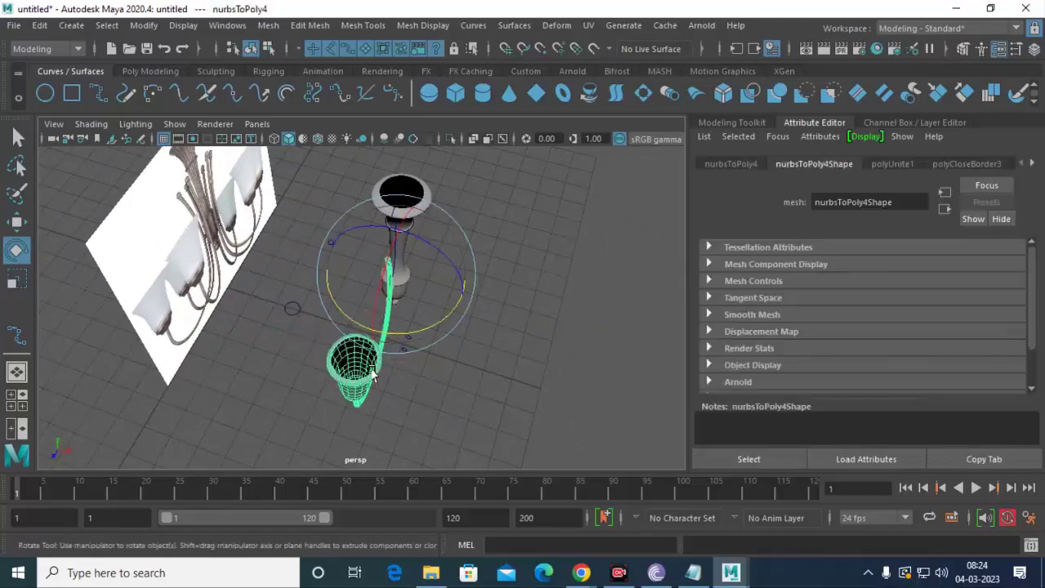
Change the rotate step snap value to 45 and close Tool Settings.
right_click_drag(373, 375, 369, 569)
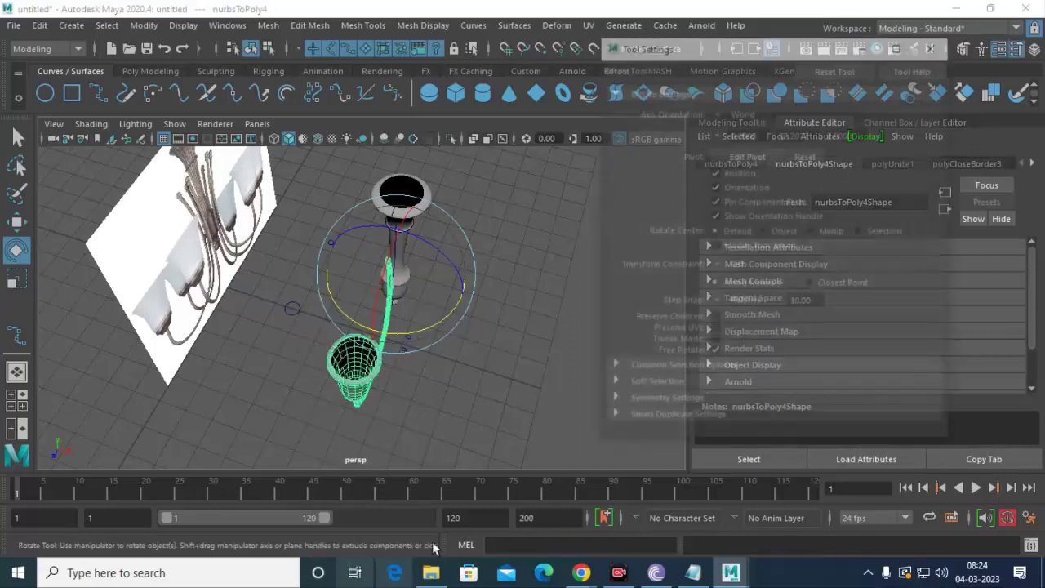
double_click(797, 302)
type("45")
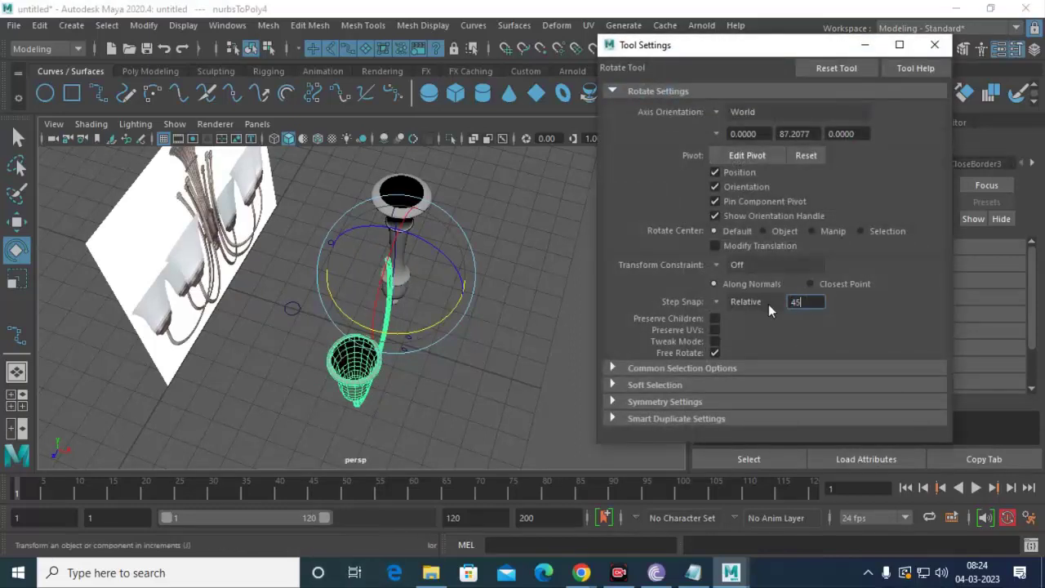
key("Return")
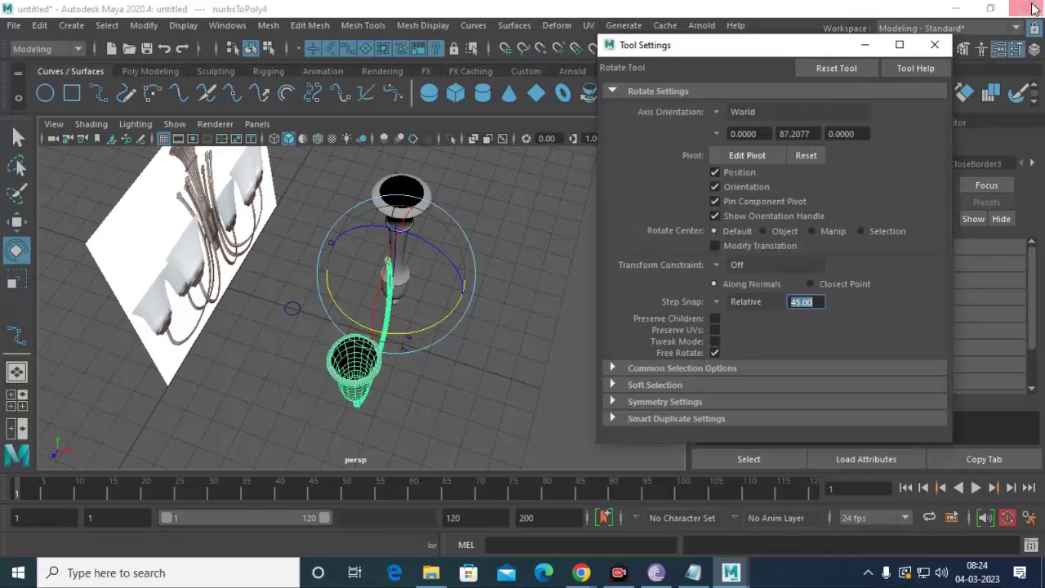
left_click(935, 45)
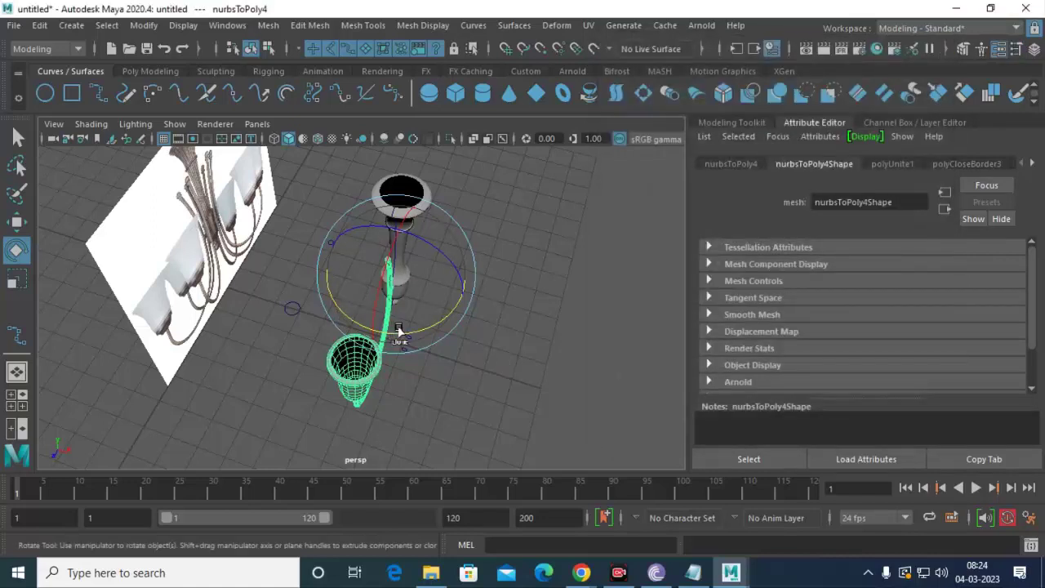
Start the ring by duplicating the arm piece and turning copies 45 degrees around the column.
left_click_drag(392, 325, 366, 330)
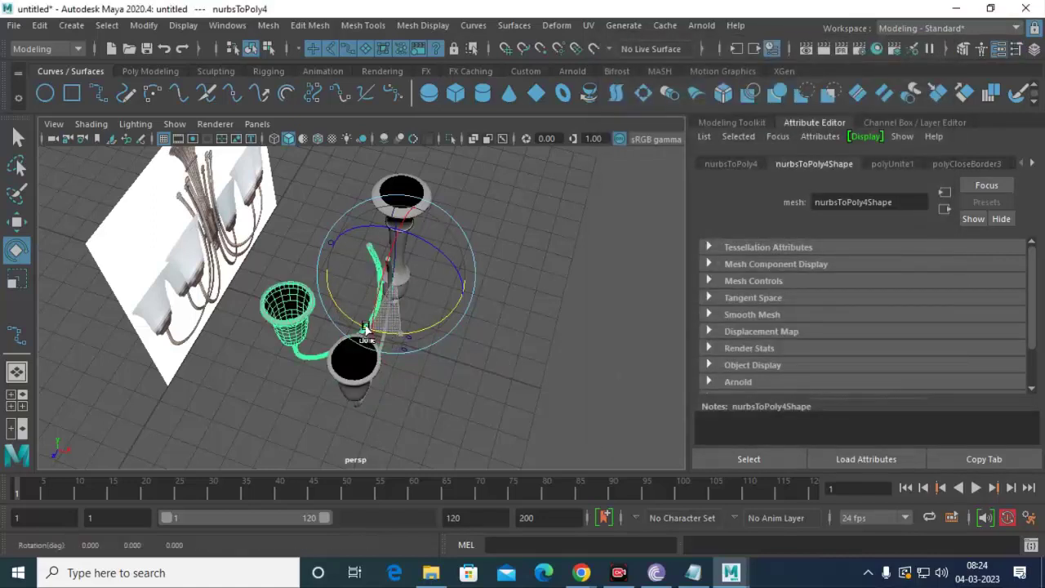
key("ctrl+d")
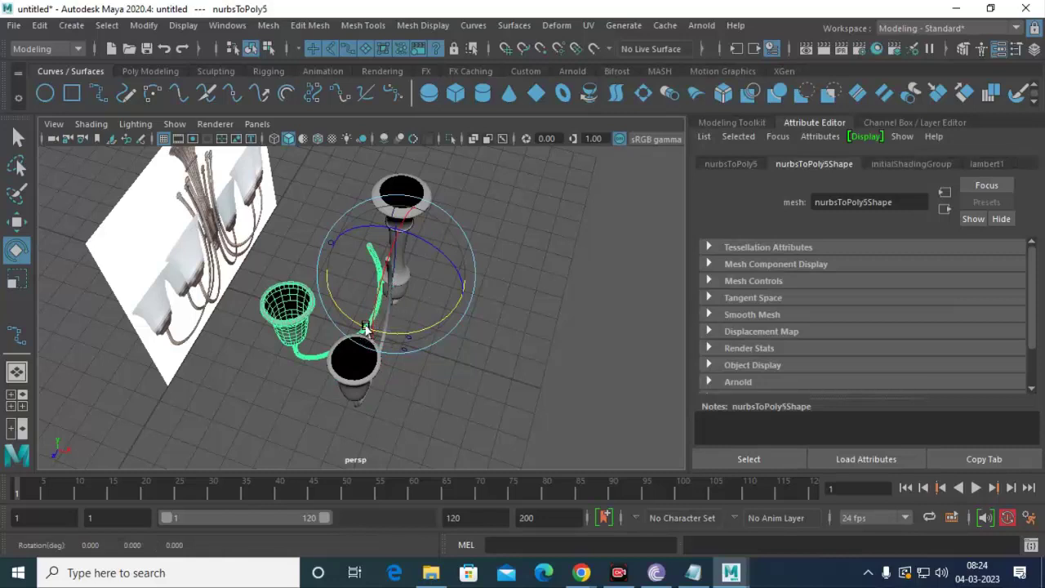
key("ctrl+d")
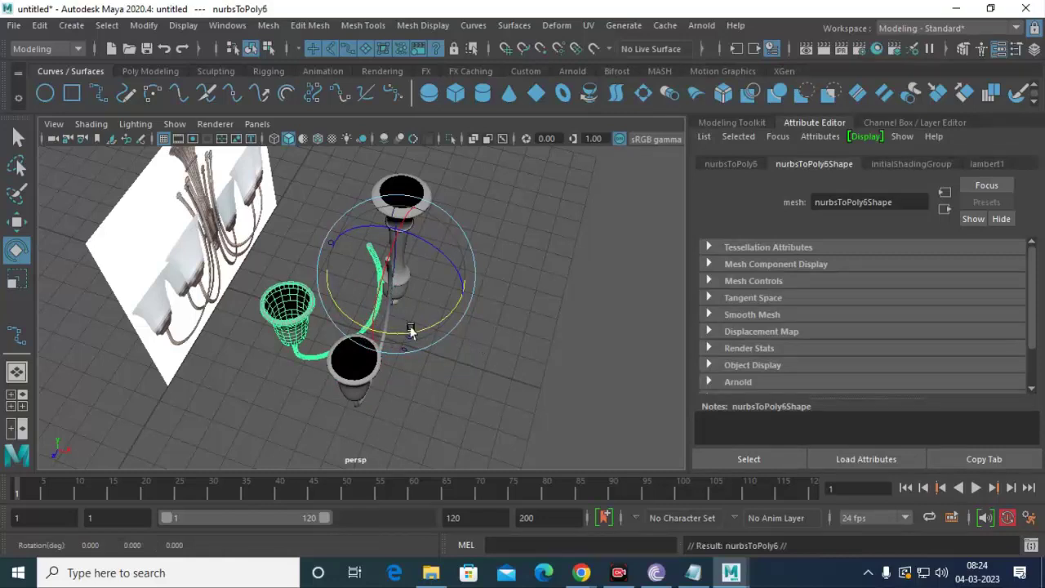
left_click_drag(410, 331, 385, 335)
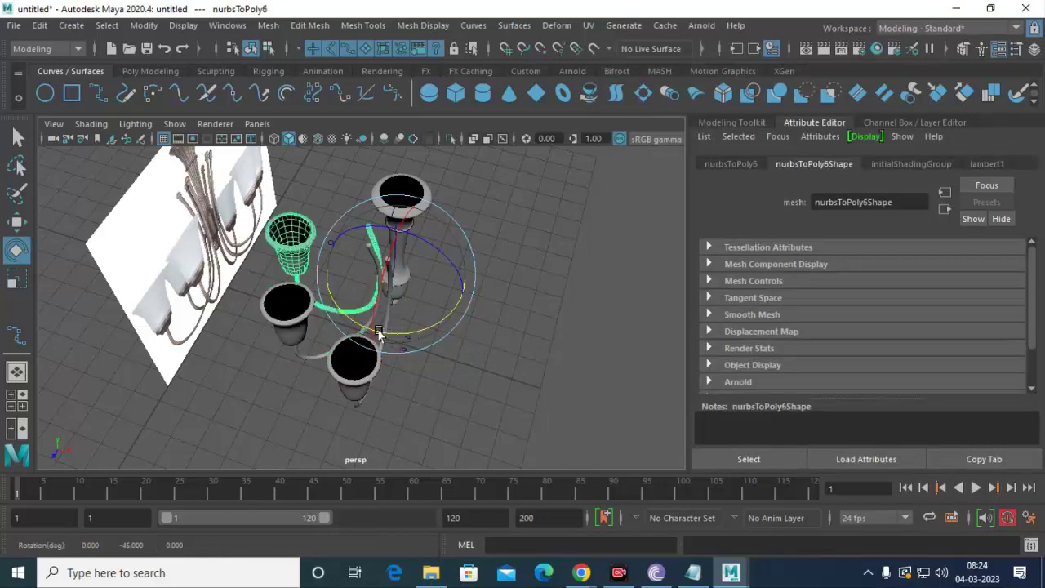
key("ctrl+d")
left_click_drag(462, 345, 474, 347, "alt")
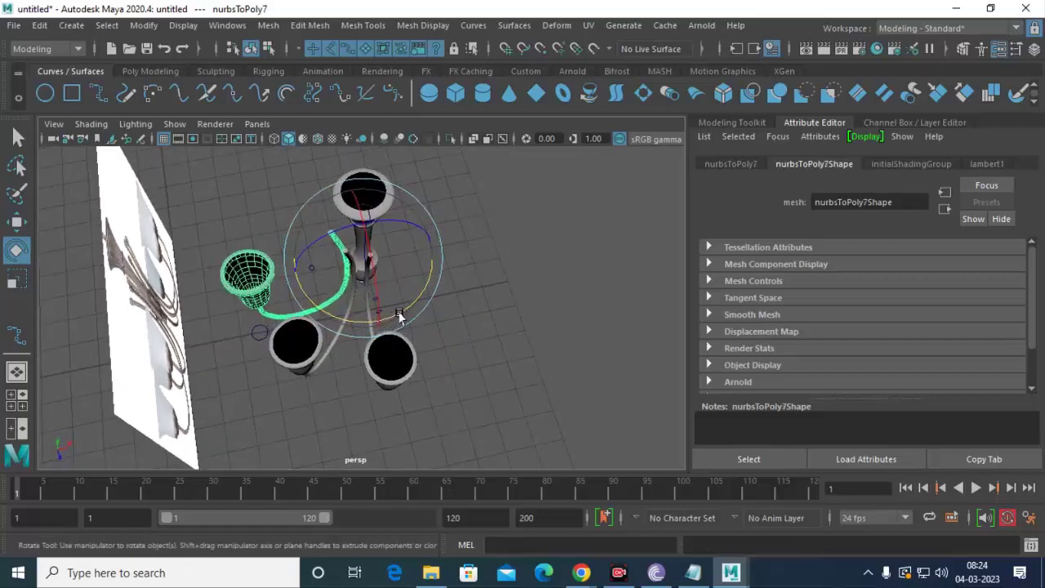
key("ctrl+d")
Complete the ring of 45-degree arm copies and open the Duplicate Special Options dialog.
left_click_drag(419, 315, 436, 306, "alt")
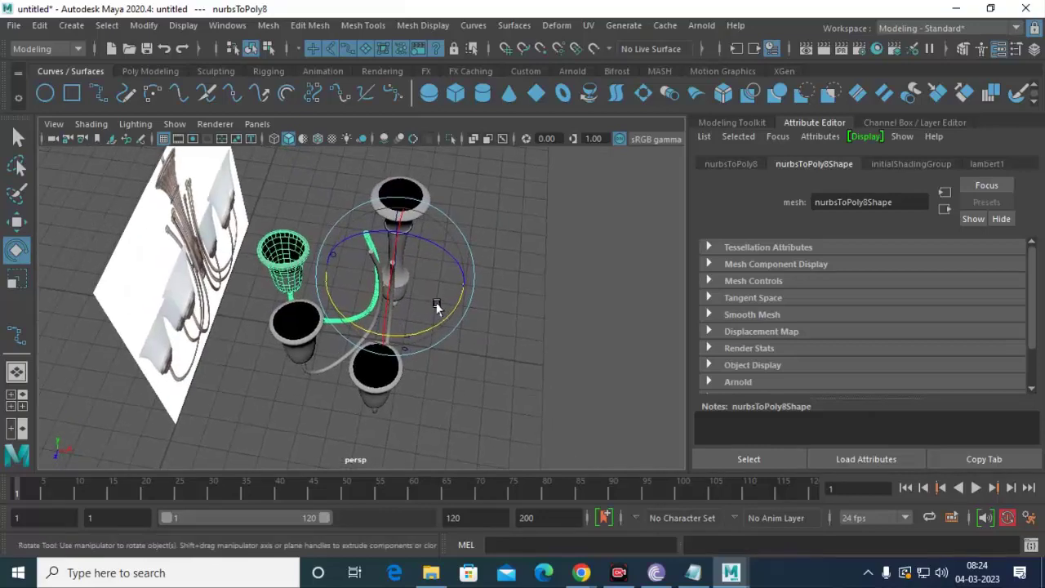
left_click_drag(435, 304, 461, 345, "alt")
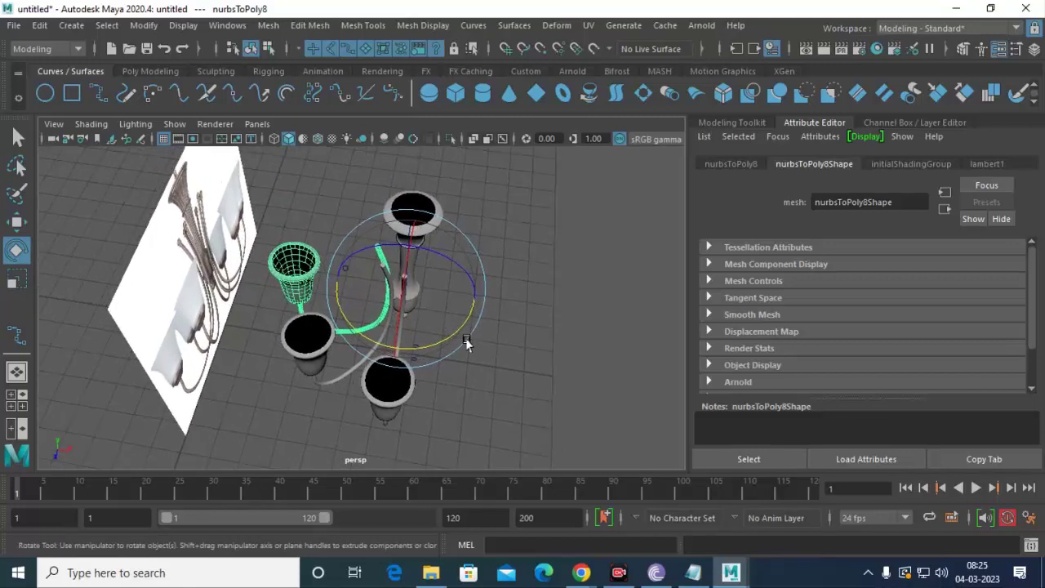
key("ctrl+d")
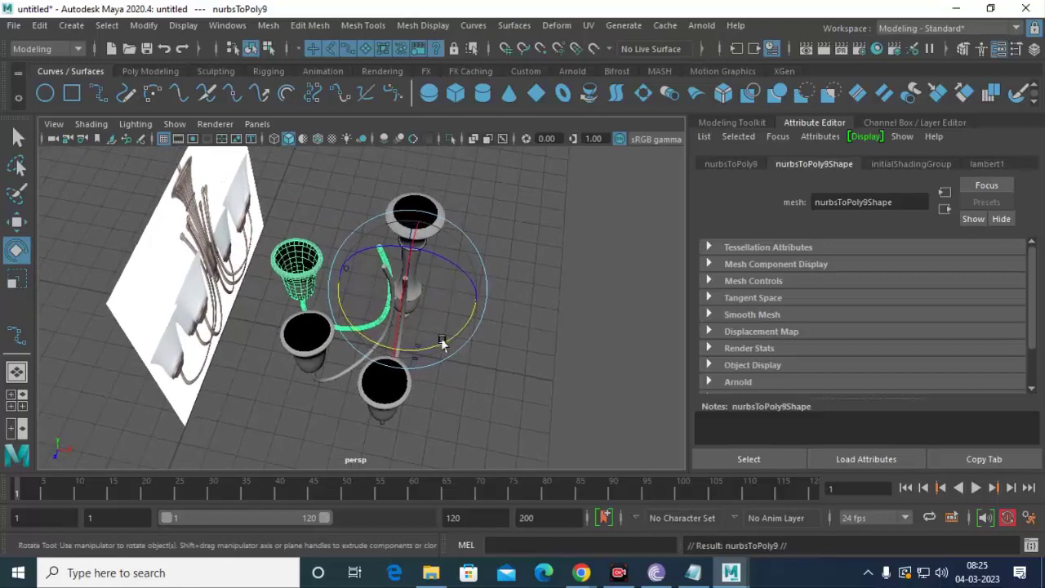
left_click_drag(445, 343, 417, 341)
key("ctrl+d")
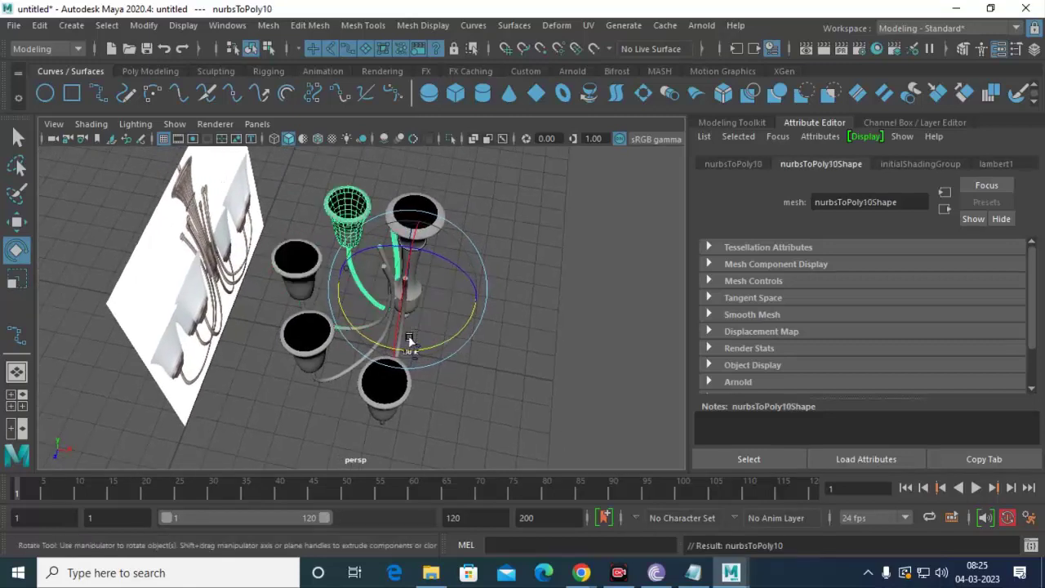
mouse_move(431, 351)
left_mouse_down()
mouse_move(404, 347)
mouse_move(424, 396)
mouse_move(433, 375)
mouse_move(545, 315)
left_mouse_up()
key("ctrl+d")
key("ctrl+d")
key("ctrl+d")
mouse_move(490, 338)
left_mouse_down()
mouse_move(545, 326)
mouse_move(440, 314)
mouse_move(555, 322)
left_mouse_up()
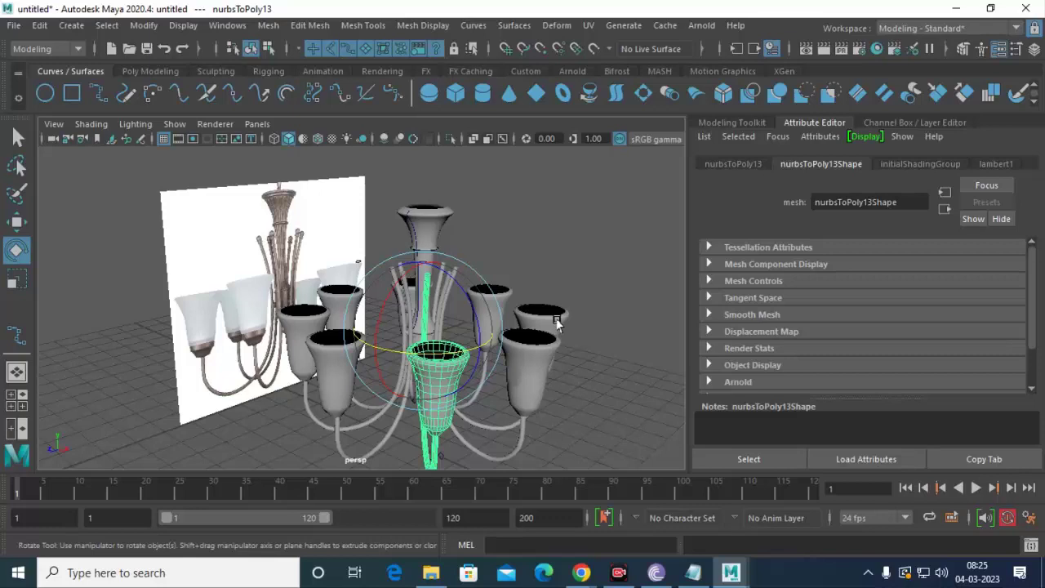
left_click(41, 27)
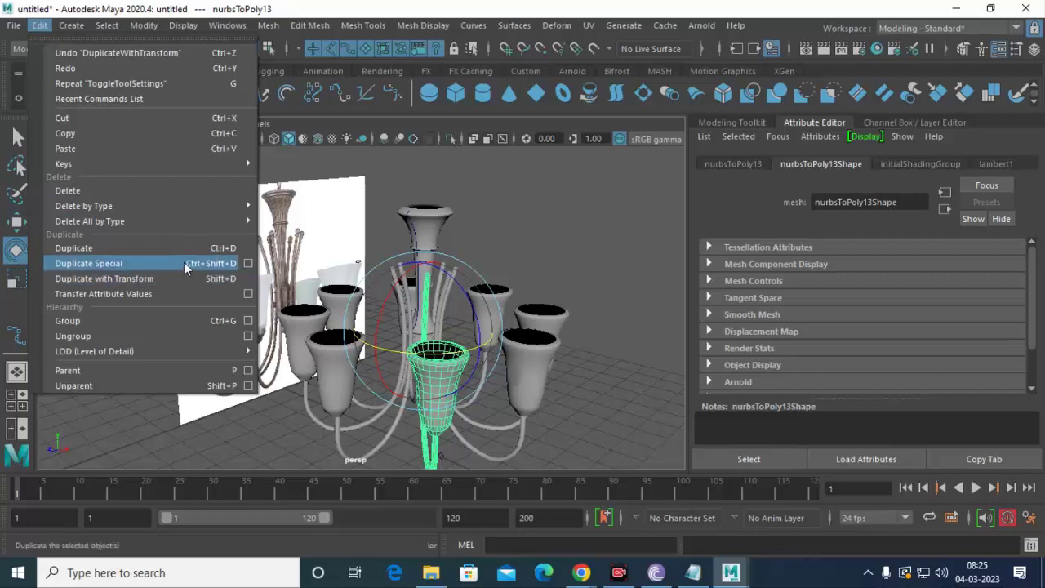
left_click(249, 263)
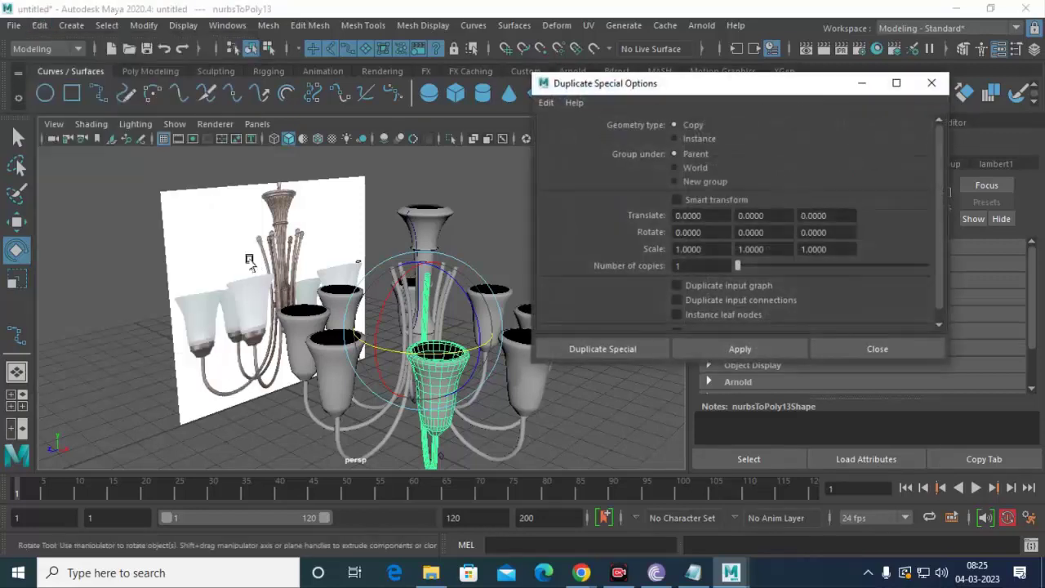
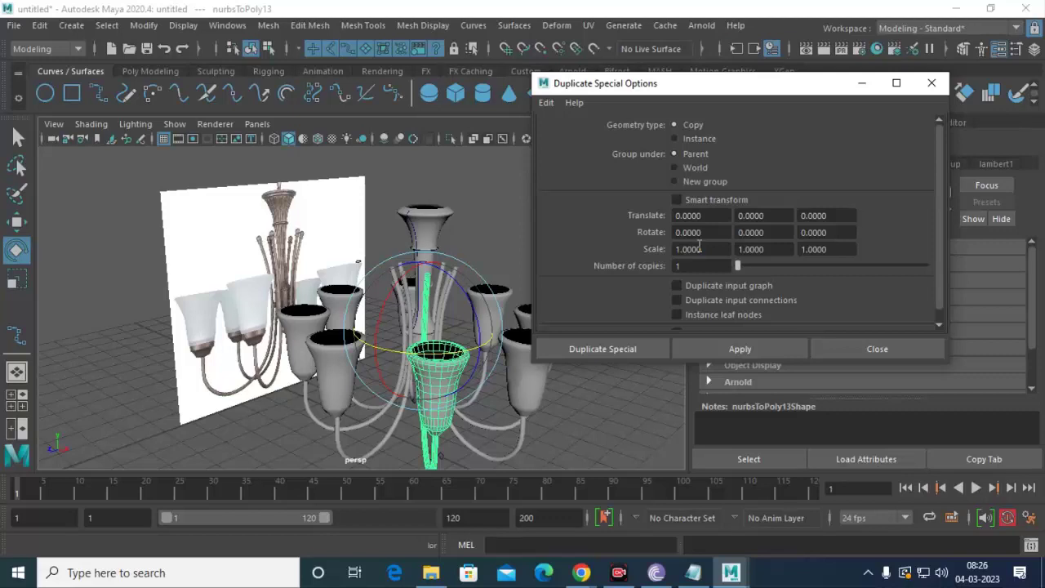
Dismiss Duplicate Special Options and select the central revolvedSurface1 column with the Move tool.
left_click(868, 348)
mouse_move(564, 275)
left_mouse_down("alt")
mouse_move(453, 247)
mouse_move(405, 314)
left_mouse_up("alt")
key("w")
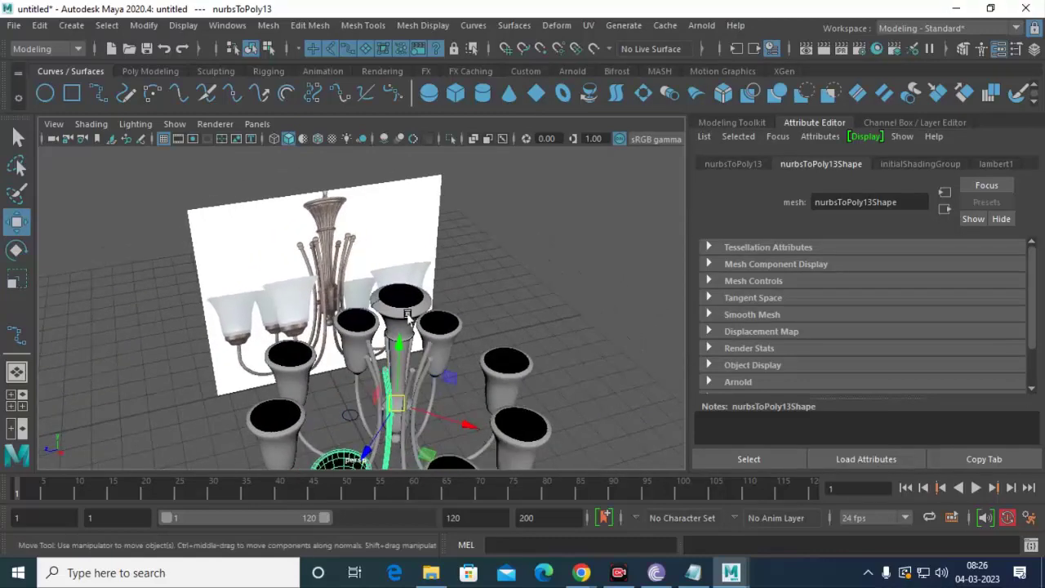
left_click(405, 314)
right_click(406, 314)
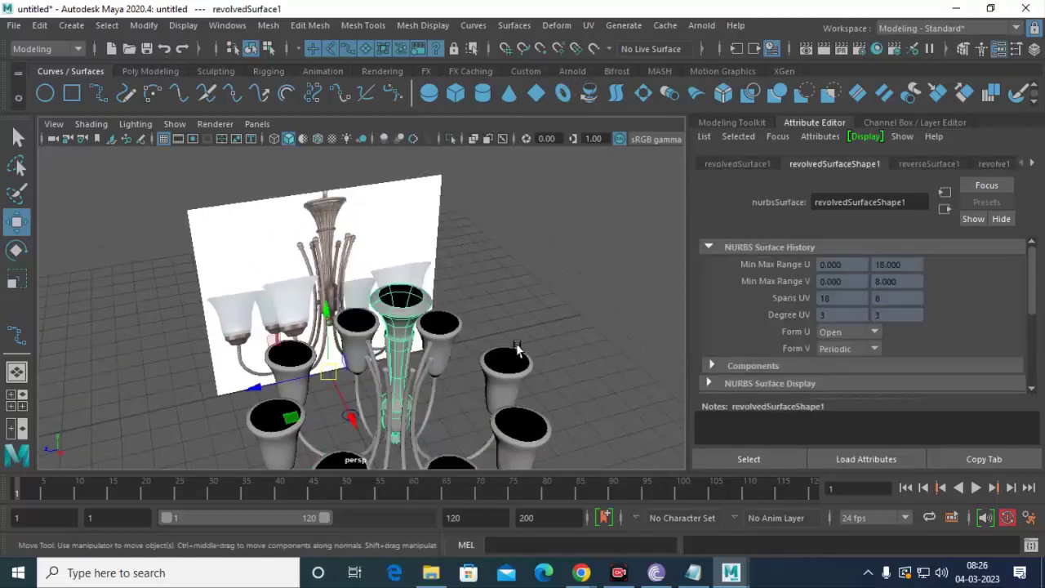
left_click(514, 359)
left_click(385, 314)
Reselect the central column and dolly in close on its flared cup.
right_click(385, 312)
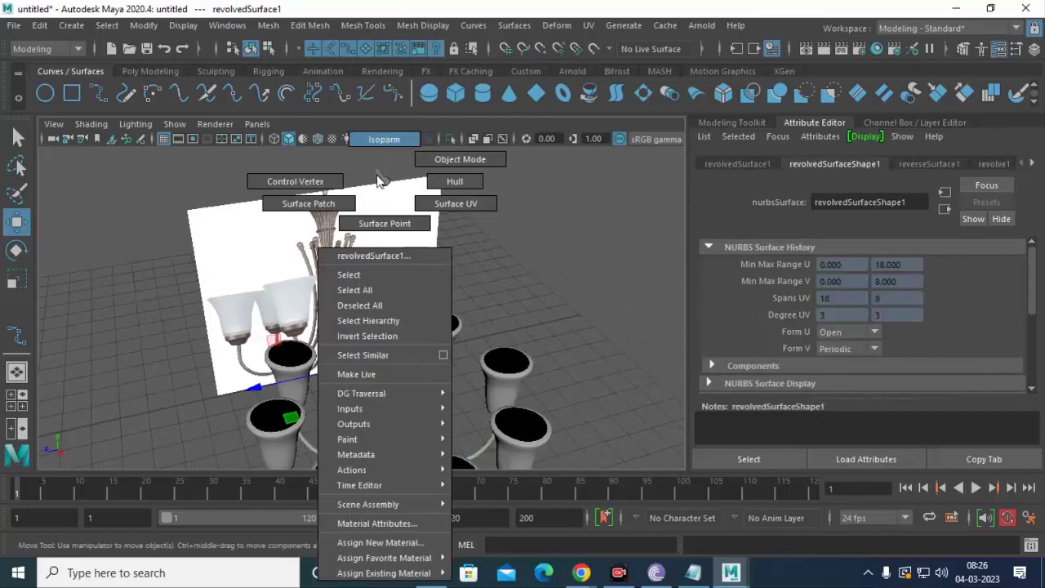
right_click(390, 318)
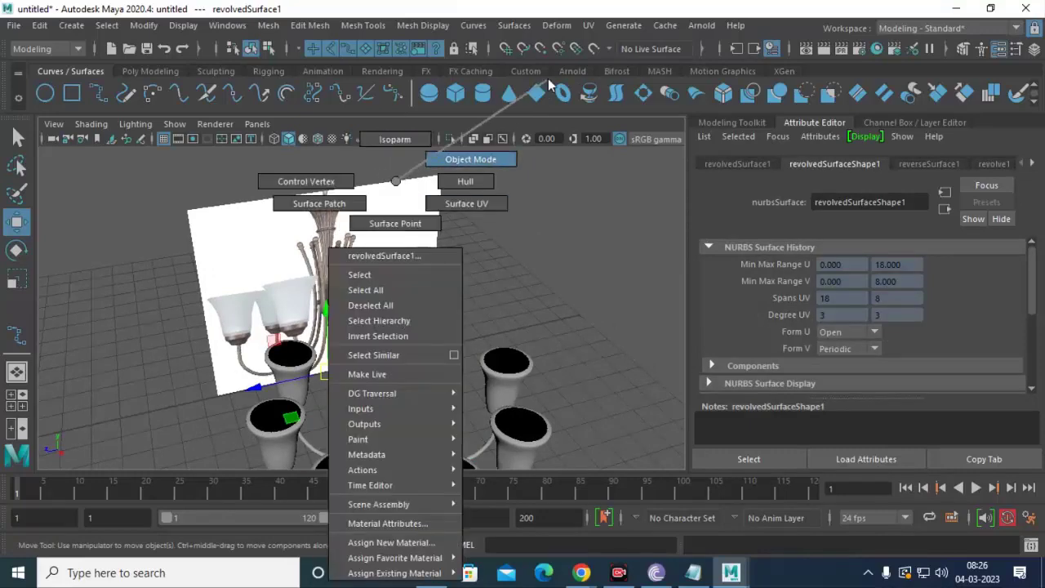
left_click(391, 311)
left_click(396, 317)
scroll(396, 317, "up", 2)
scroll(396, 316, "up", 3)
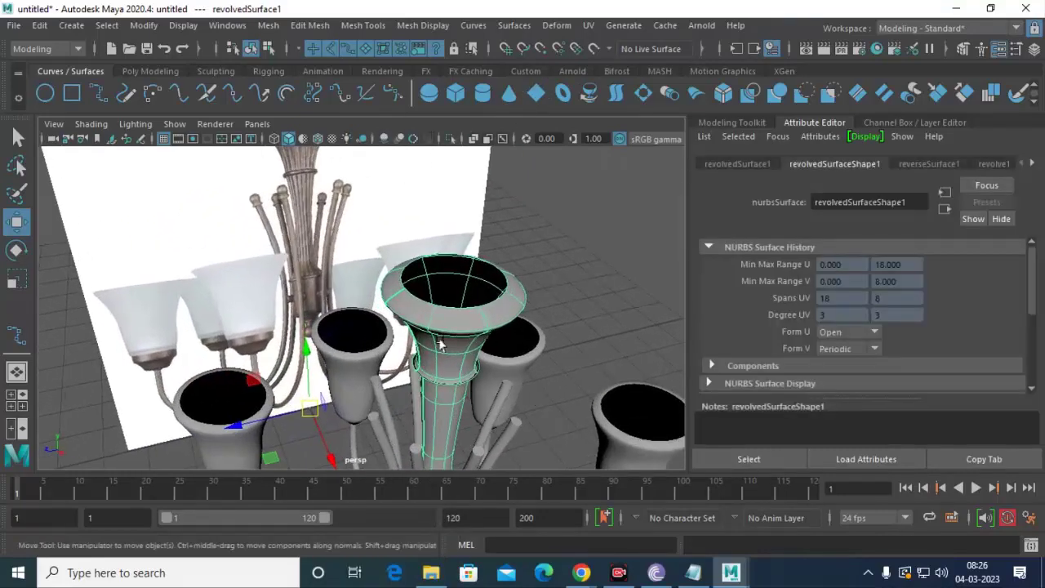
scroll(504, 291, "up", 4)
left_click_drag(504, 291, 432, 342, "alt")
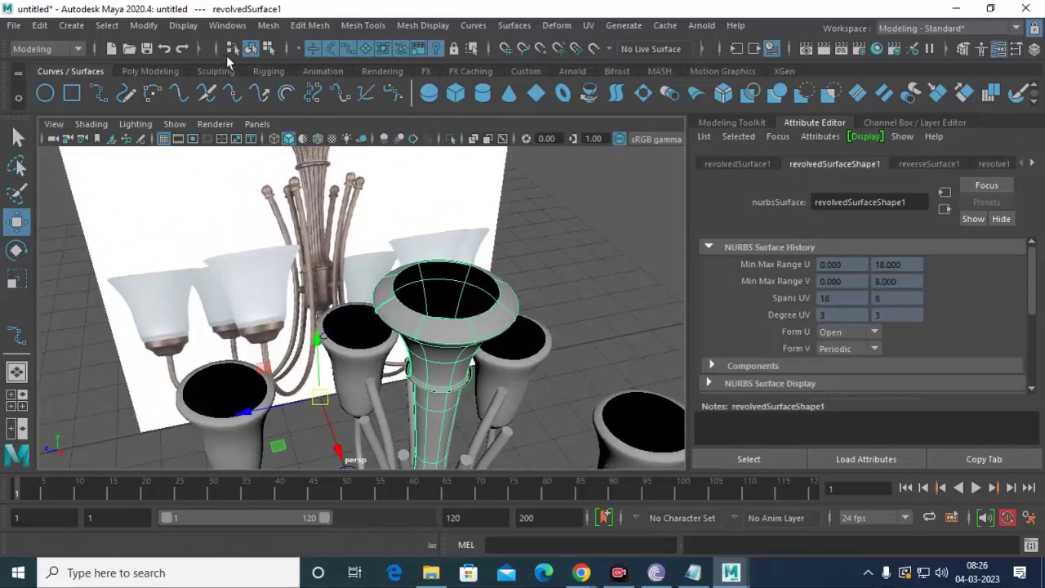
Convert revolvedSurface1 with NURBS to Polygons and select the new nurbsToPoly14 mesh.
left_click(111, 25)
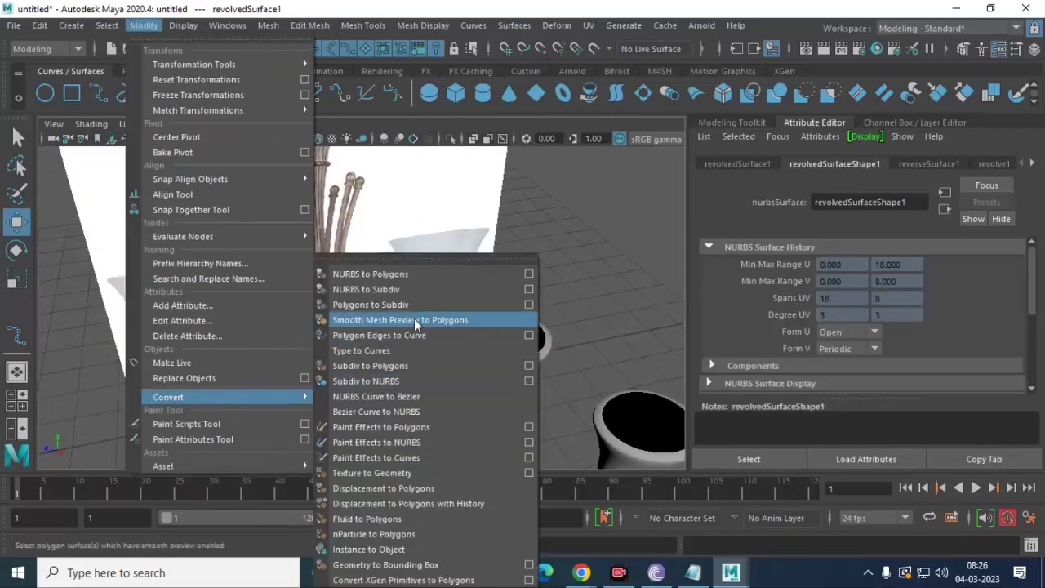
left_click(423, 276)
left_click(601, 242)
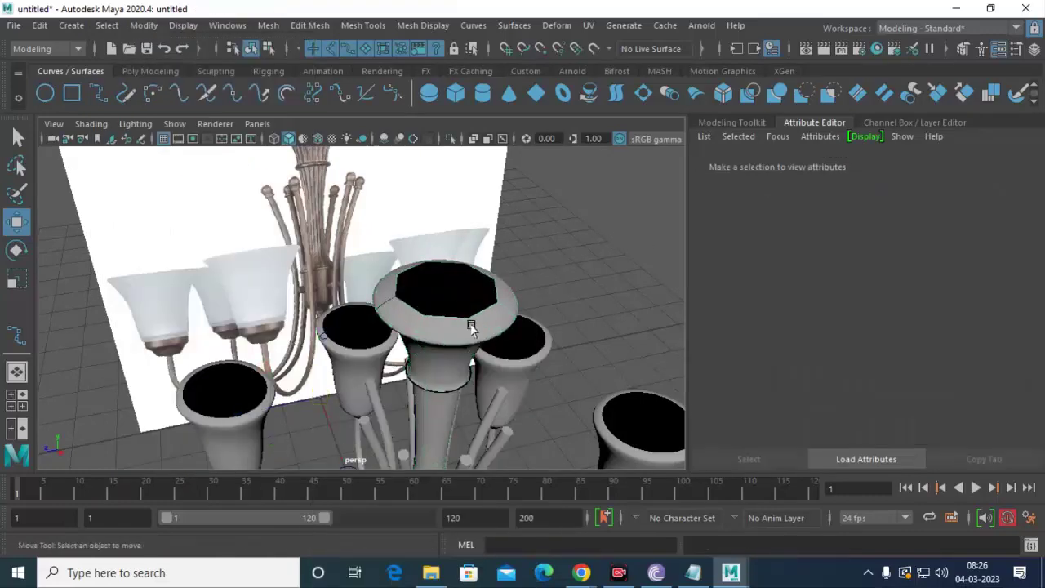
left_click(471, 326)
left_click(462, 341)
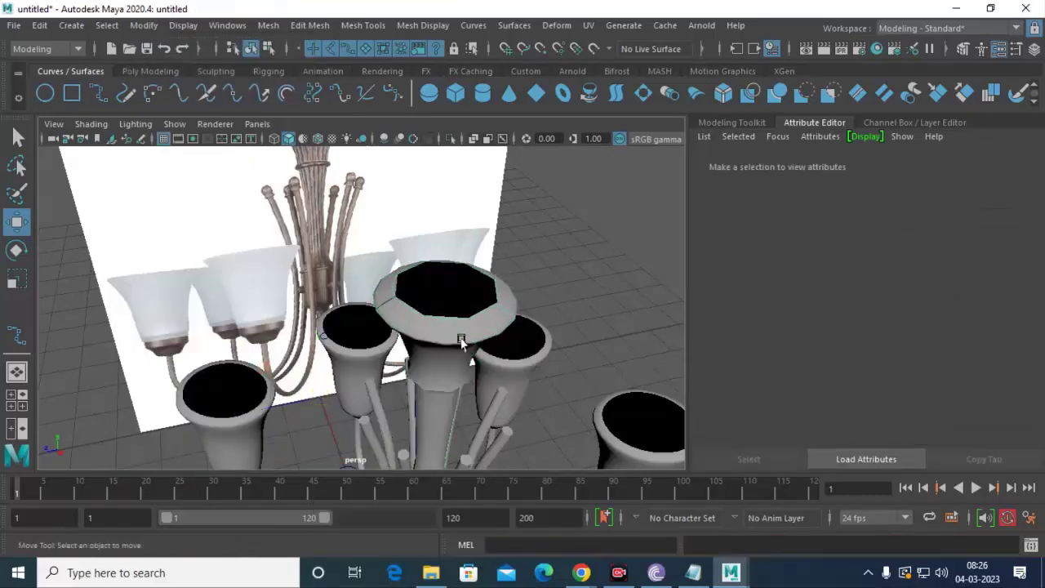
right_click(465, 339)
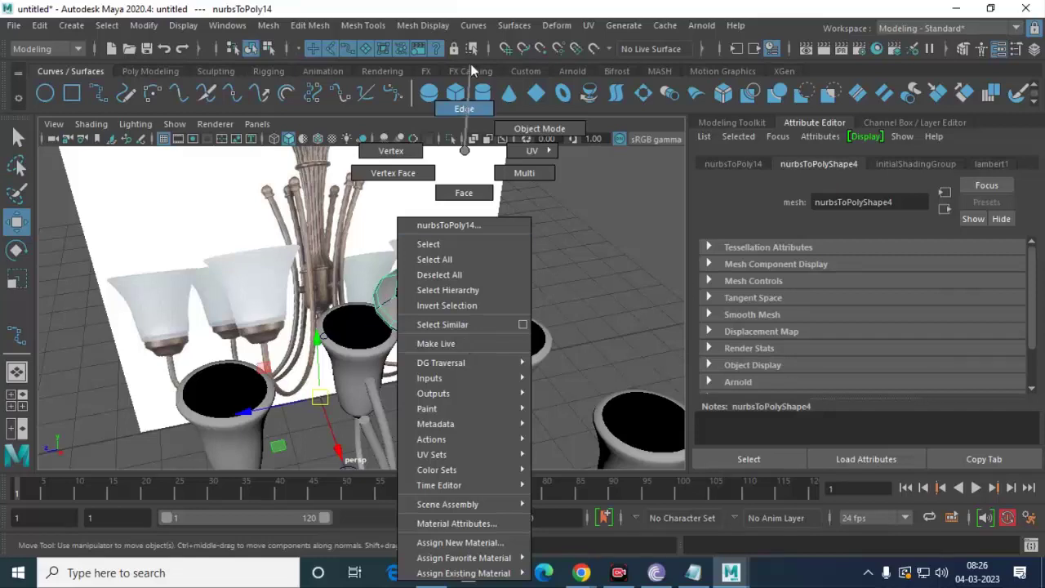
Select a top rim edge of nurbsToPoly14 and cap it with Mesh > Fill Hole.
left_click(464, 108)
left_click(408, 306)
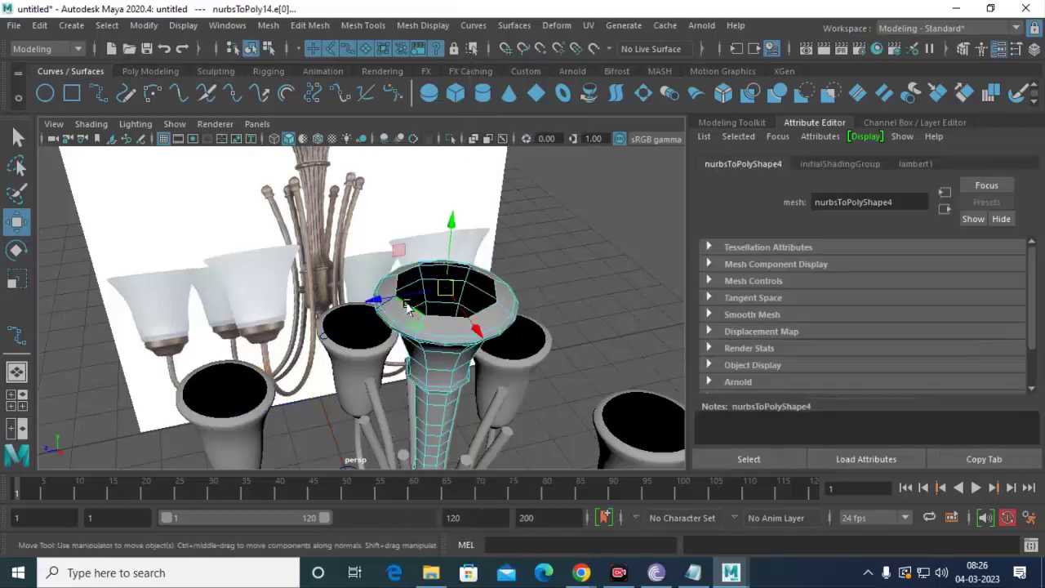
left_click(270, 25)
left_click(312, 135)
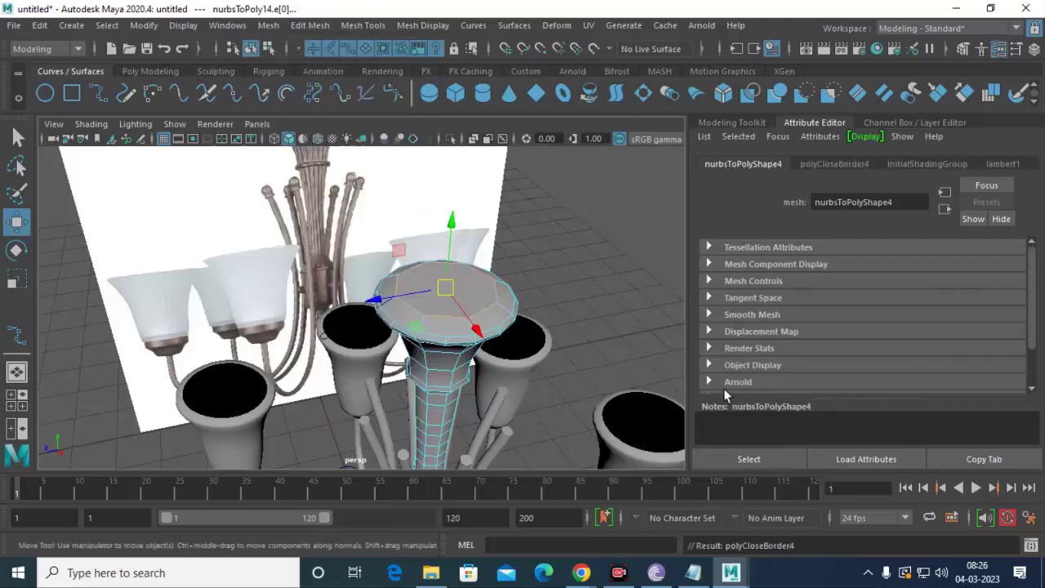
Return to Object Mode, reselect the central column and inspect the capped top.
left_click_drag(591, 364, 544, 240, "alt")
right_click(408, 155)
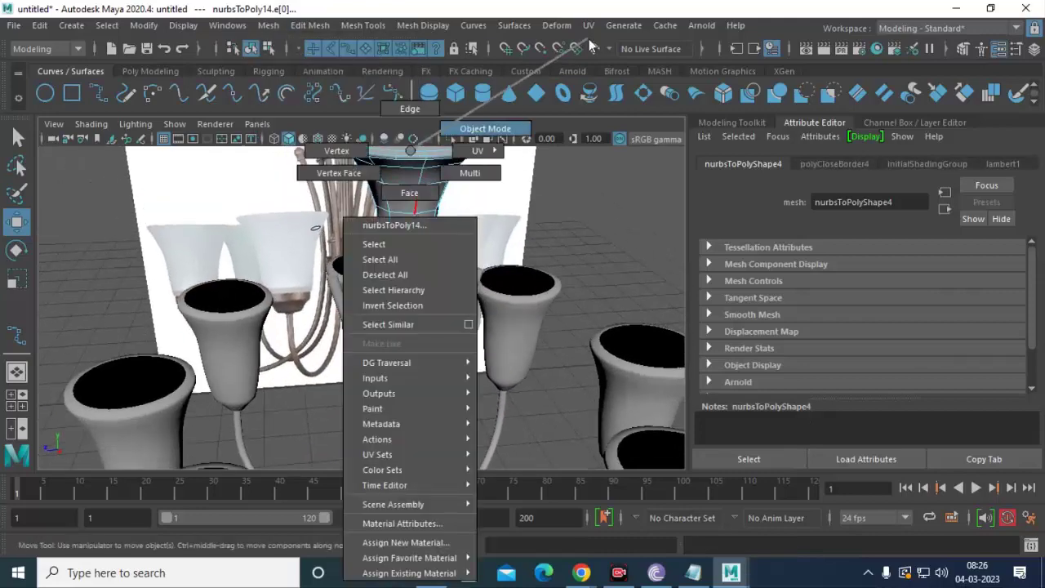
left_click(444, 210)
left_click(424, 191)
mouse_move(439, 231)
left_mouse_down("alt")
mouse_move(466, 302)
mouse_move(408, 280)
mouse_move(285, 380)
mouse_move(472, 296)
mouse_move(391, 327)
mouse_move(343, 310)
mouse_move(506, 288)
left_mouse_up("alt")
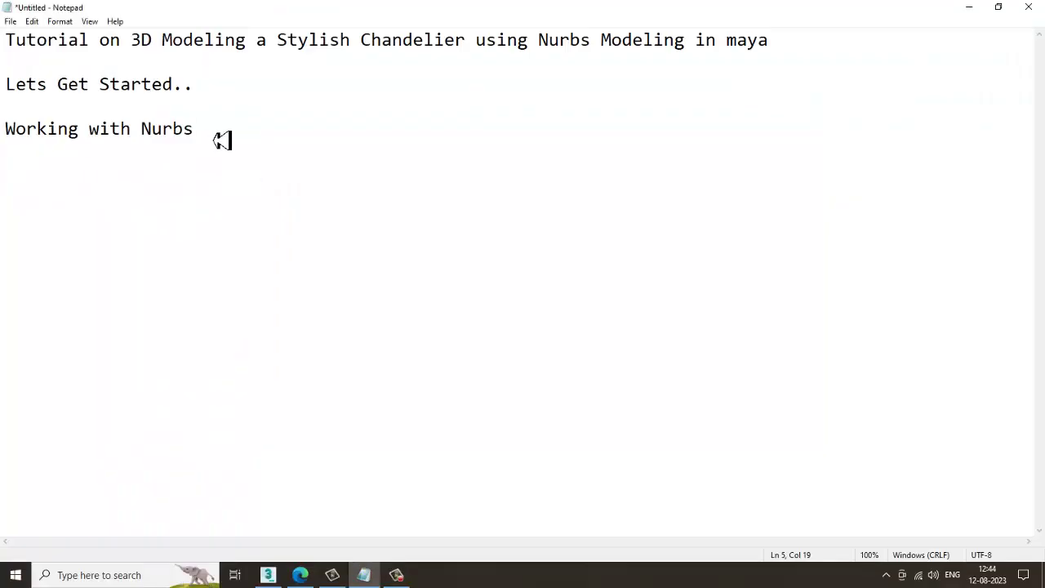
Type the closing line 'Thanks for Watching' on line 8 in Notepad.
type("Thank")
type("s for Wat")
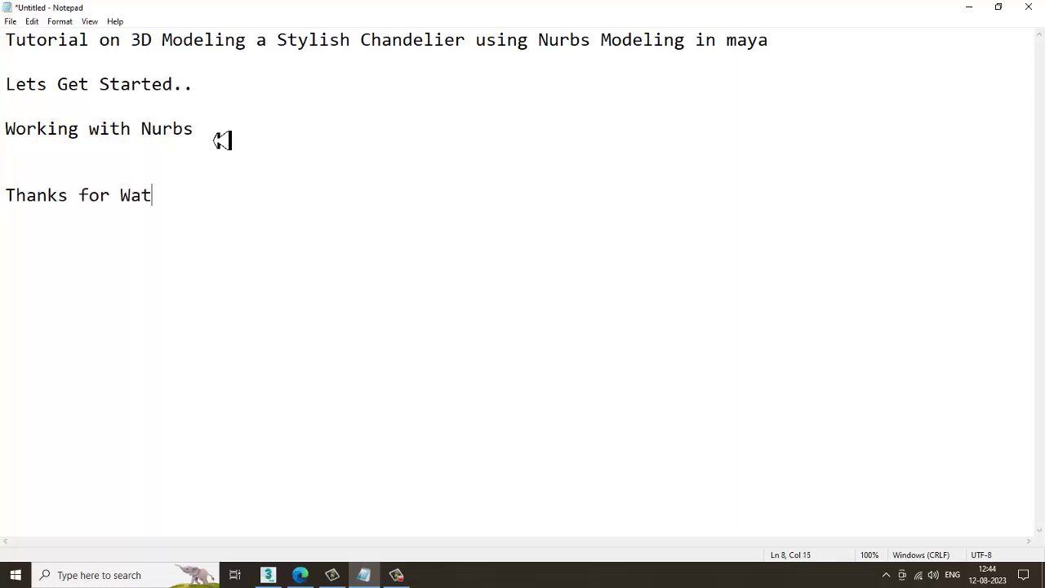
type("ching")
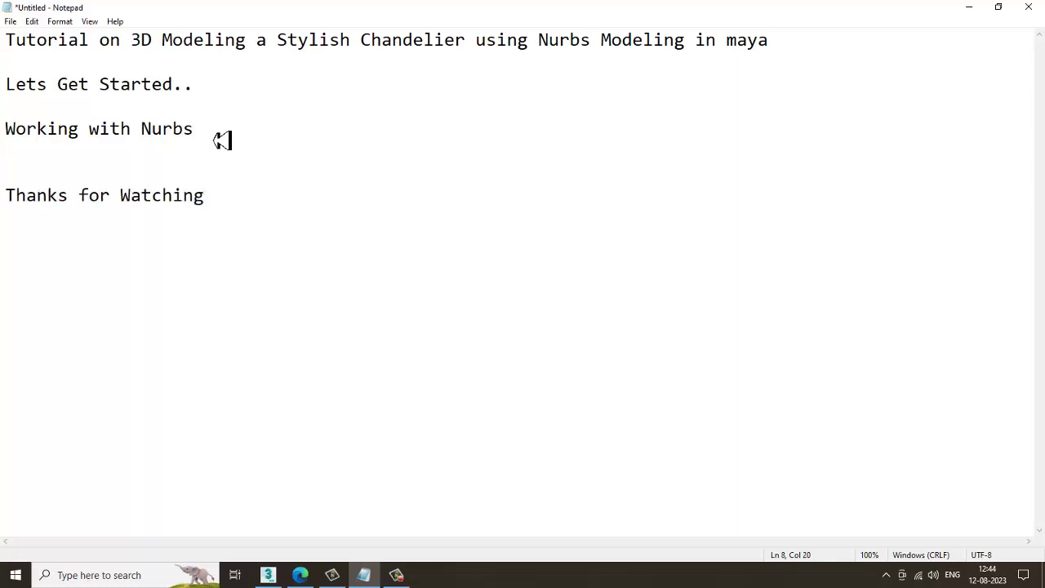